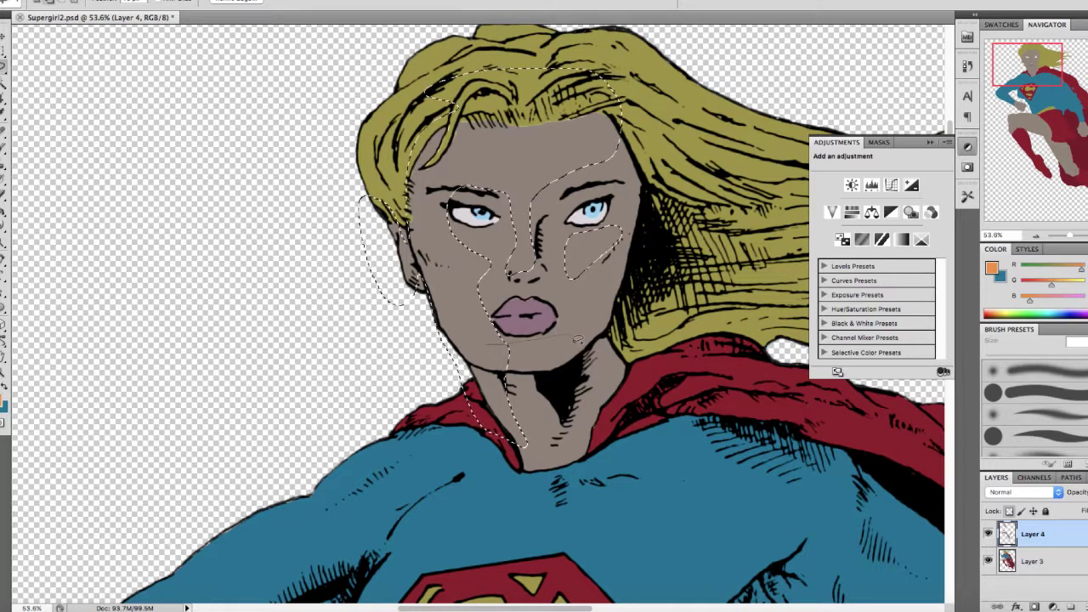
Set the foreground paint colour to a slightly more saturated orange
scroll(244, 230, "down", 5)
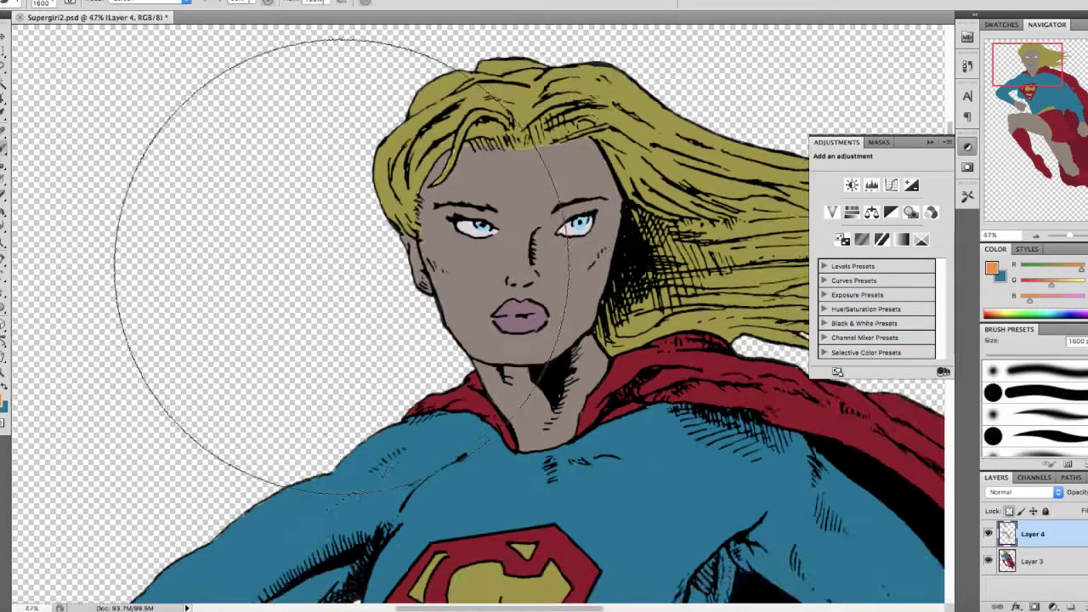
key("i")
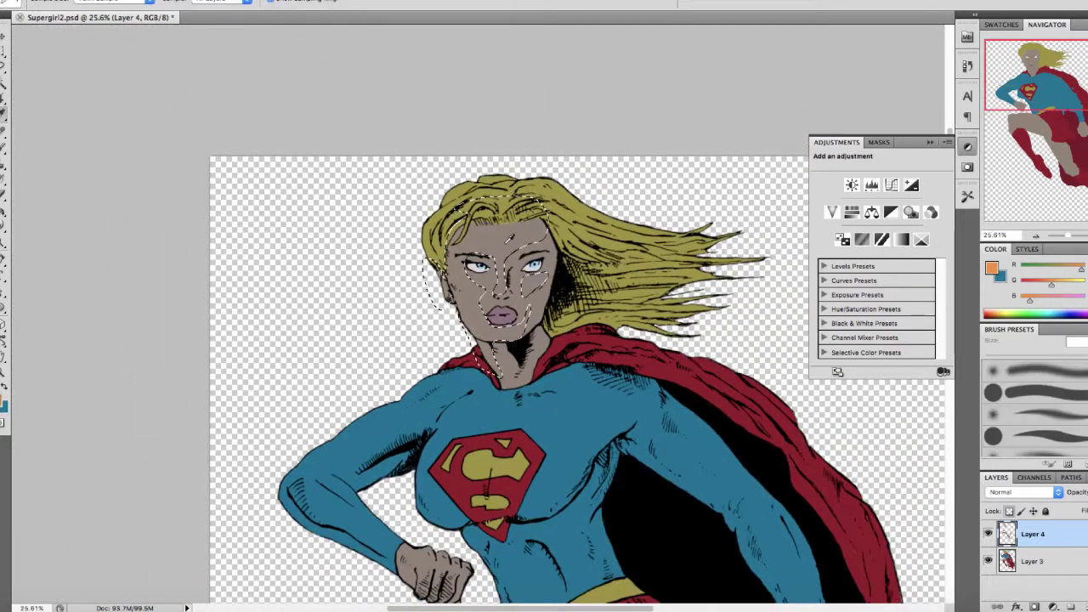
left_click(472, 297)
left_click(1, 405)
key("Return")
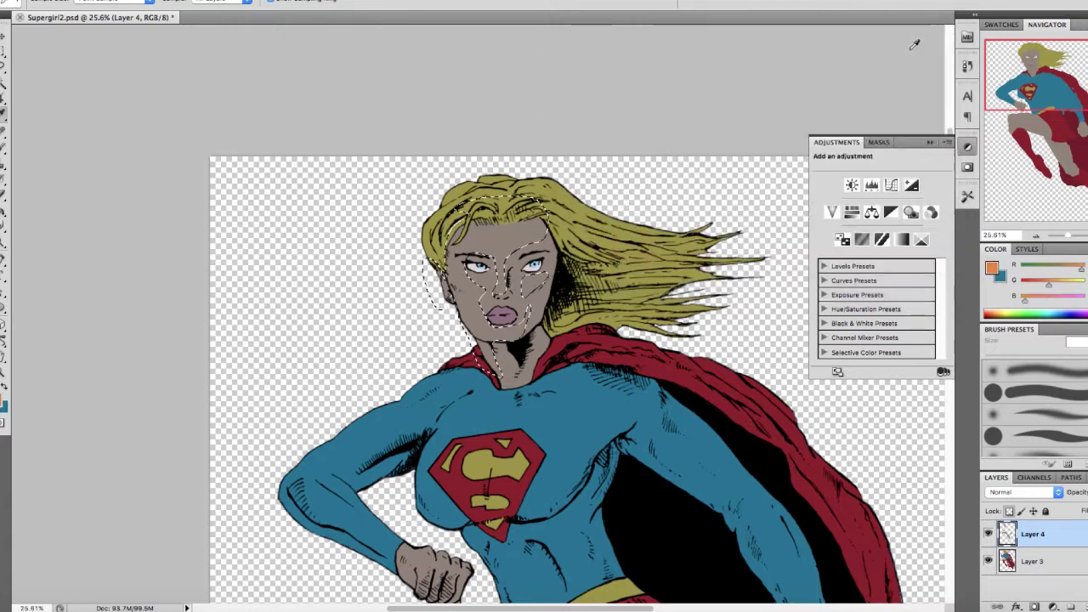
Enlarge the soft brush to 2400 px and airbrush the selected light areas of the face and neck
key("bracketright")
key("bracketright")
key("bracketright")
key("bracketright")
key("bracketright")
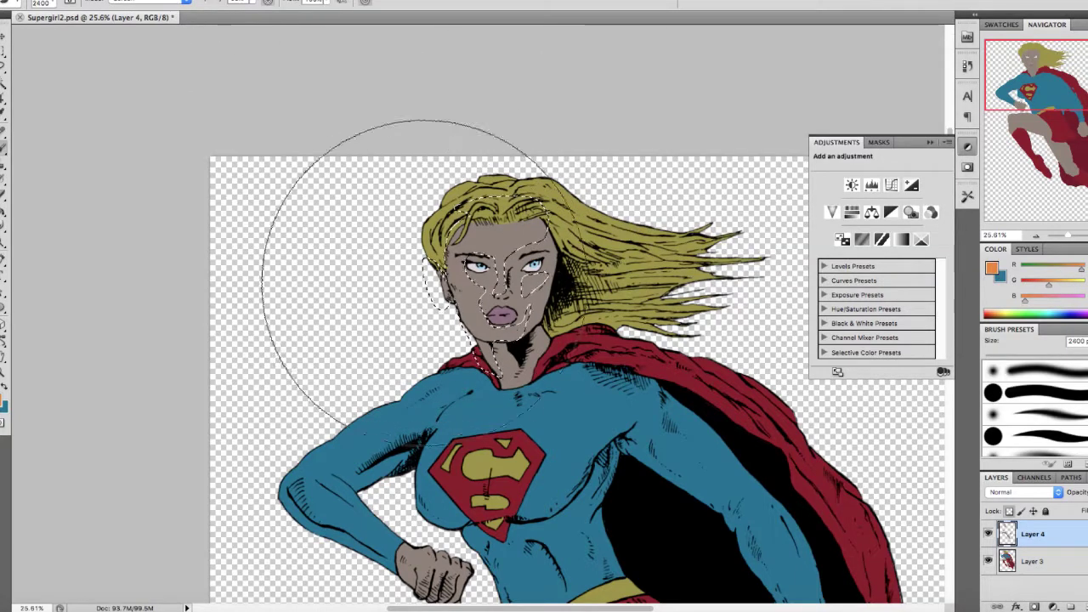
scroll(377, 290, "up", 6)
key("bracketleft")
key("bracketleft")
key("bracketleft")
key("bracketleft")
key("bracketleft")
key("bracketleft")
key("bracketleft")
key("bracketleft")
key("bracketleft")
key("bracketleft")
key("bracketleft")
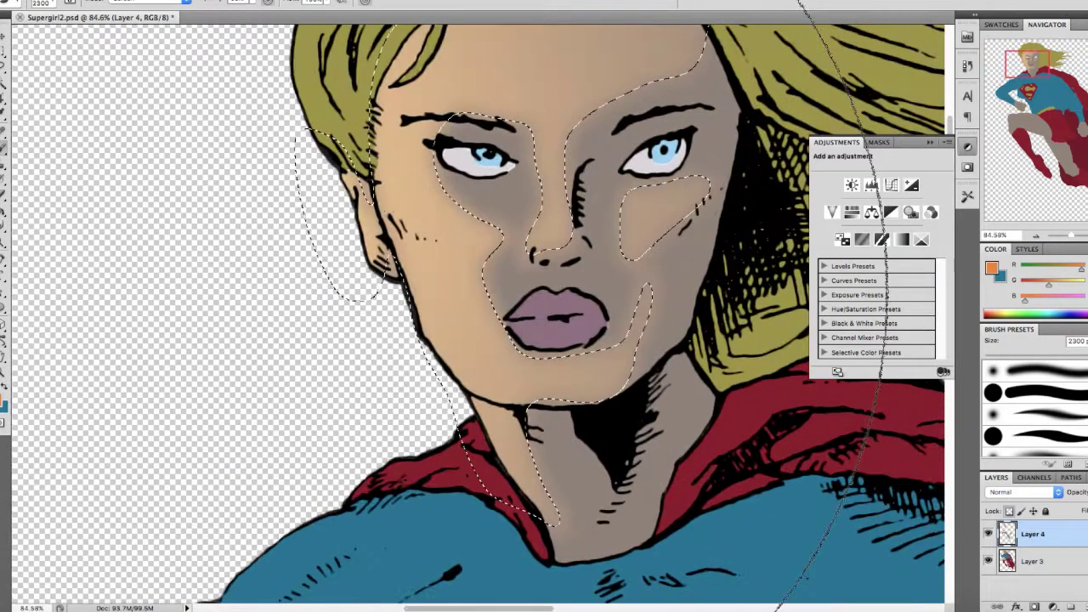
Reduce the brush to 125 px and brighten the selected lit side of the face near the ear
key("bracketleft")
key("bracketleft")
key("bracketleft")
key("bracketleft")
key("bracketleft")
key("bracketleft")
key("bracketleft")
key("bracketleft")
key("bracketleft")
key("bracketleft")
key("bracketleft")
key("bracketleft")
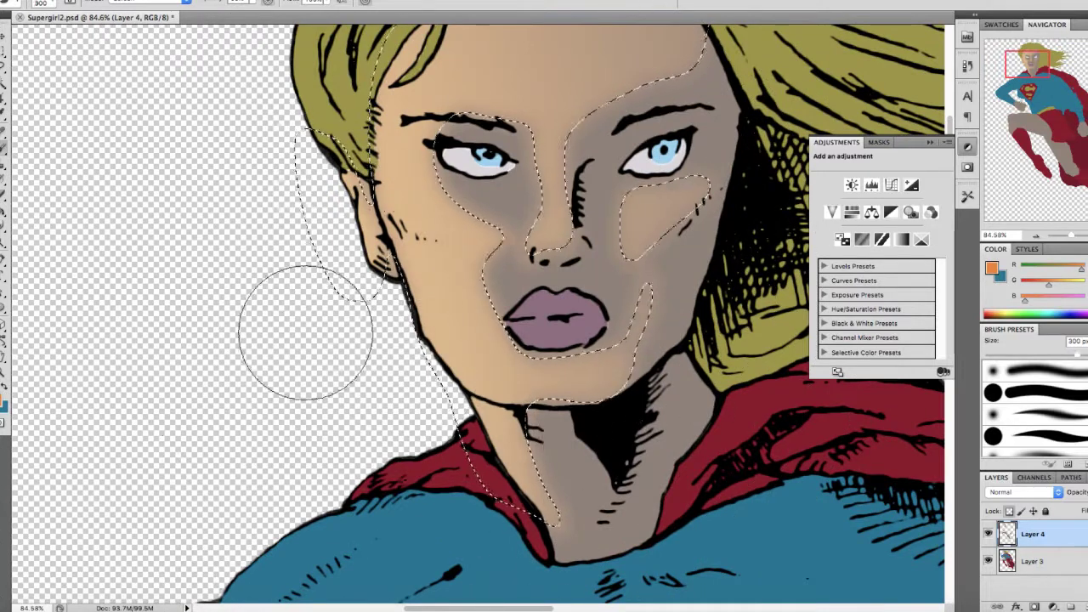
scroll(340, 298, "up", 5)
key("bracketleft")
key("bracketleft")
key("bracketleft")
key("bracketleft")
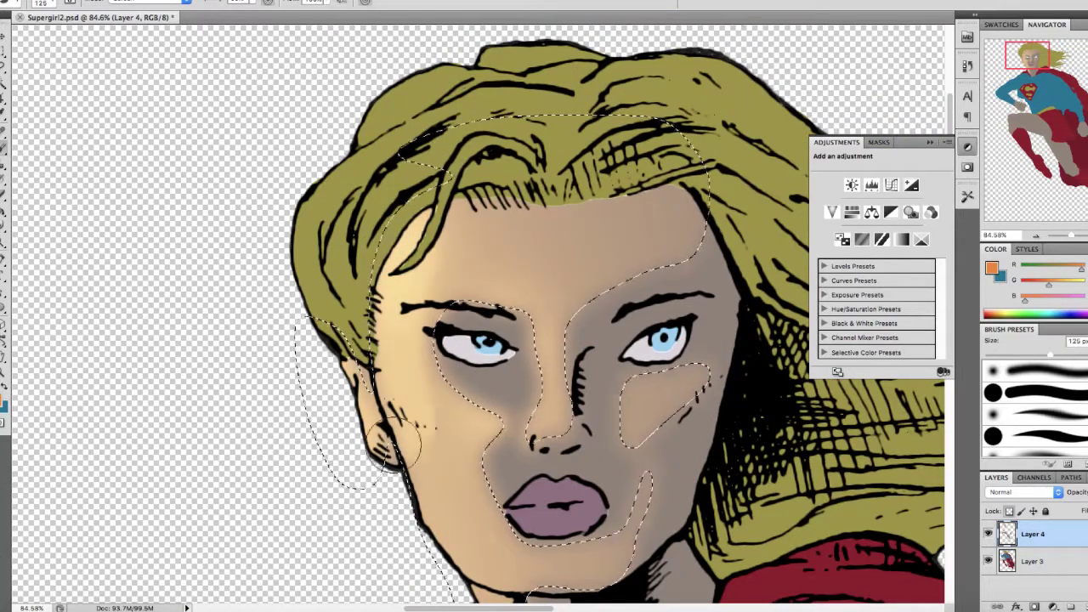
Brighten the selected cheek and jaw with a 300 px soft brush and clear the selection
scroll(502, 340, "down", 3)
key("bracketright")
key("bracketright")
key("bracketright")
key("bracketright")
key("bracketright")
key("bracketright")
key("bracketright")
key("bracketright")
key("bracketright")
key("bracketright")
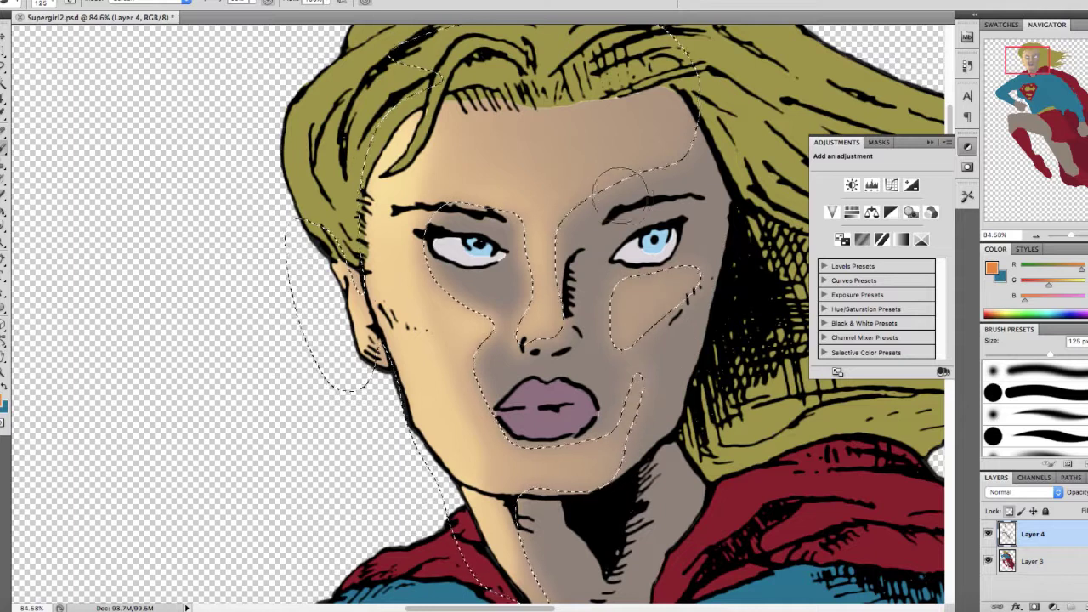
key("bracketleft")
key("bracketleft")
key("bracketleft")
left_click_drag(456, 432, 483, 450)
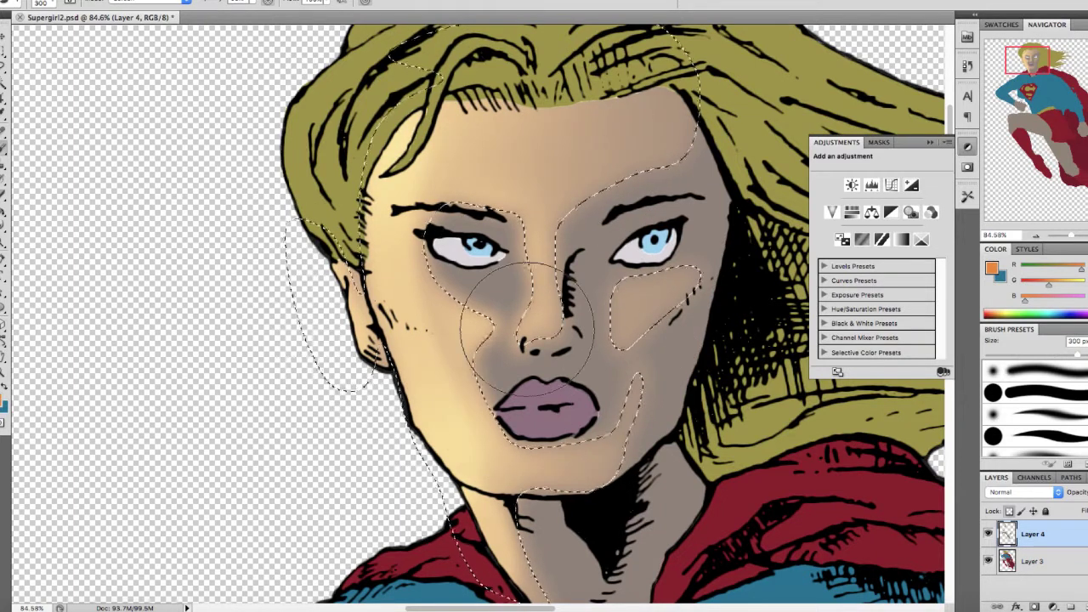
key("super+d")
Lasso the cheek area below the eye on the lit side, airbrush it lighter and deselect
key("l")
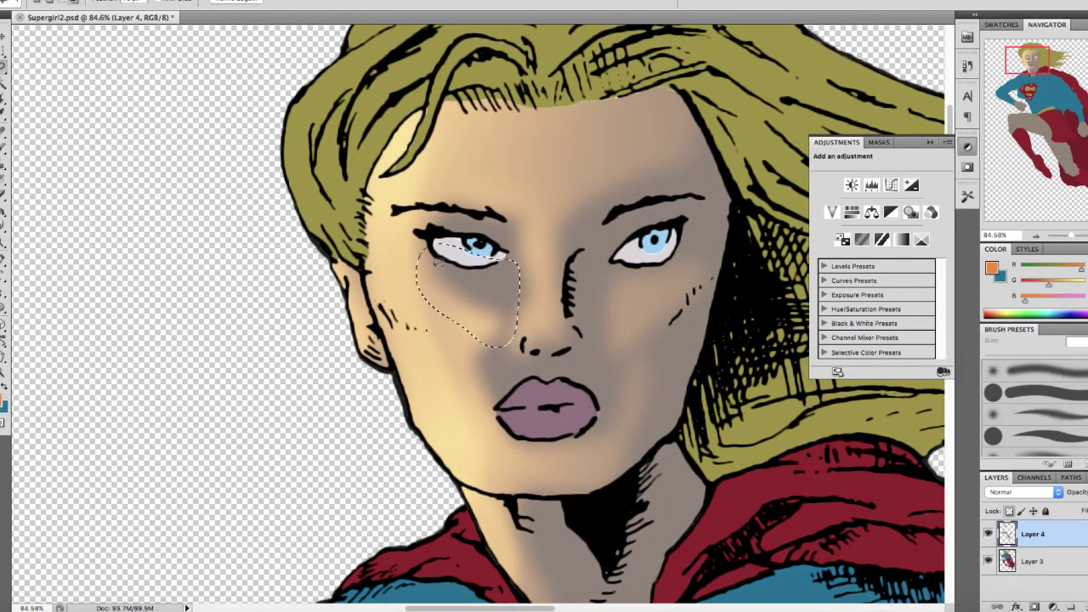
key("b")
left_click_drag(440, 282, 527, 374)
key("super+d")
scroll(629, 242, "down", 3)
Lasso the shaded area beside the nose and mouth, lighten it with the soft brush and deselect
key("l")
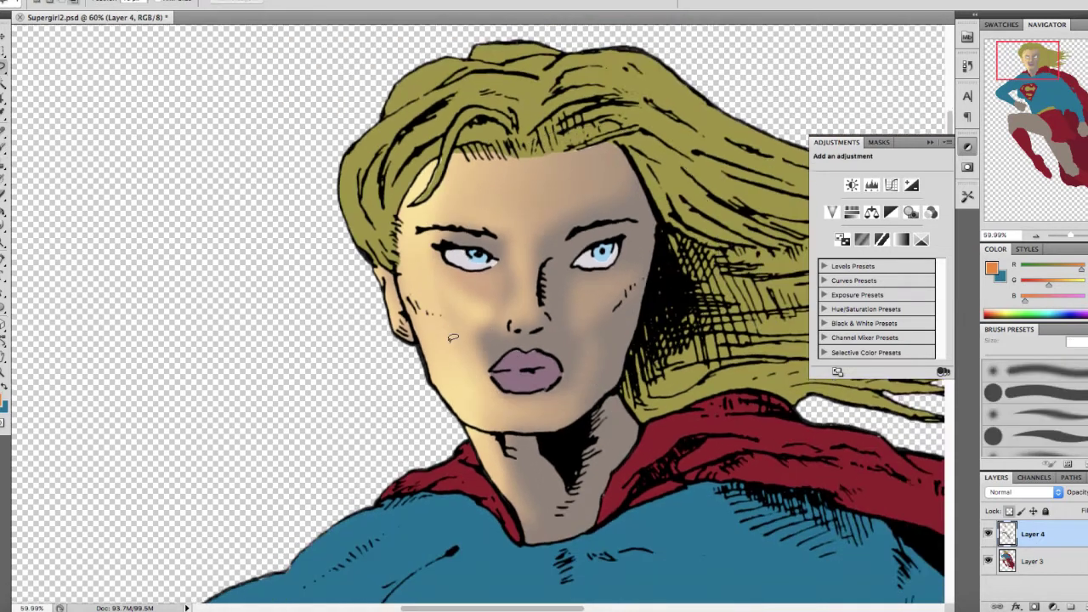
scroll(511, 312, "down", 1)
key("b")
left_click(403, 304)
key("super+d")
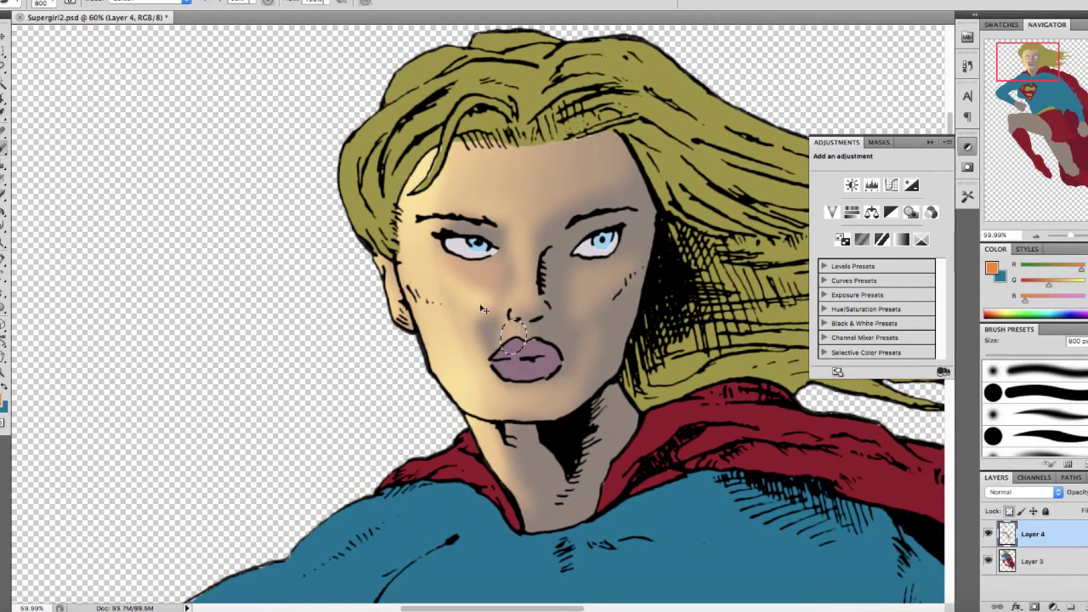
Brighten the small selected patch above the upper lip and blend light skin tone across the nose and far cheek
left_click(528, 279)
scroll(671, 83, "right", 1)
scroll(672, 80, "right", 2)
scroll(671, 81, "up", 1)
key("l")
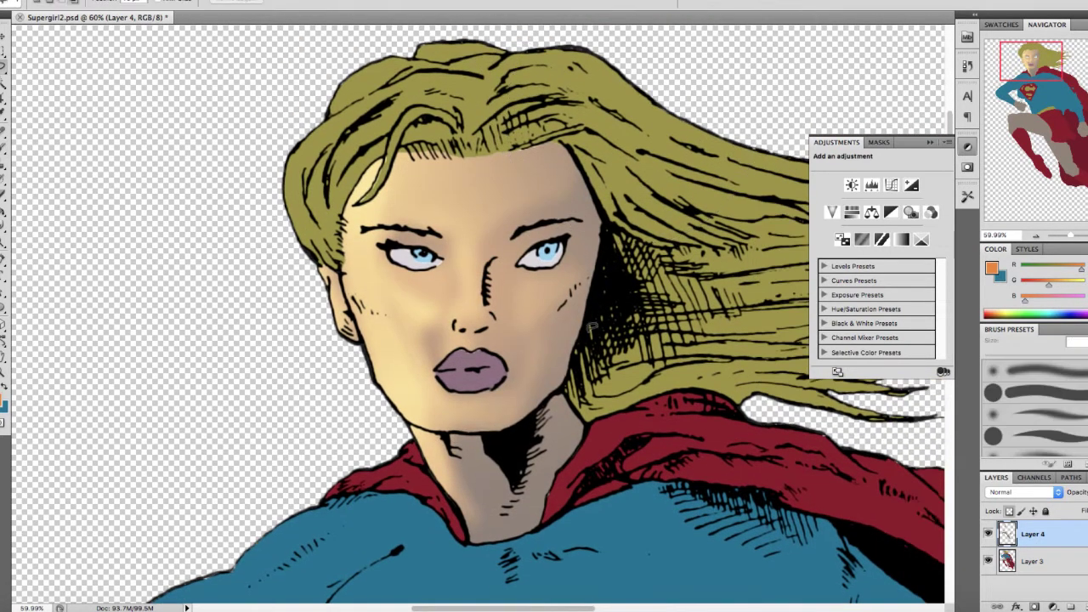
scroll(589, 274, "up", 3)
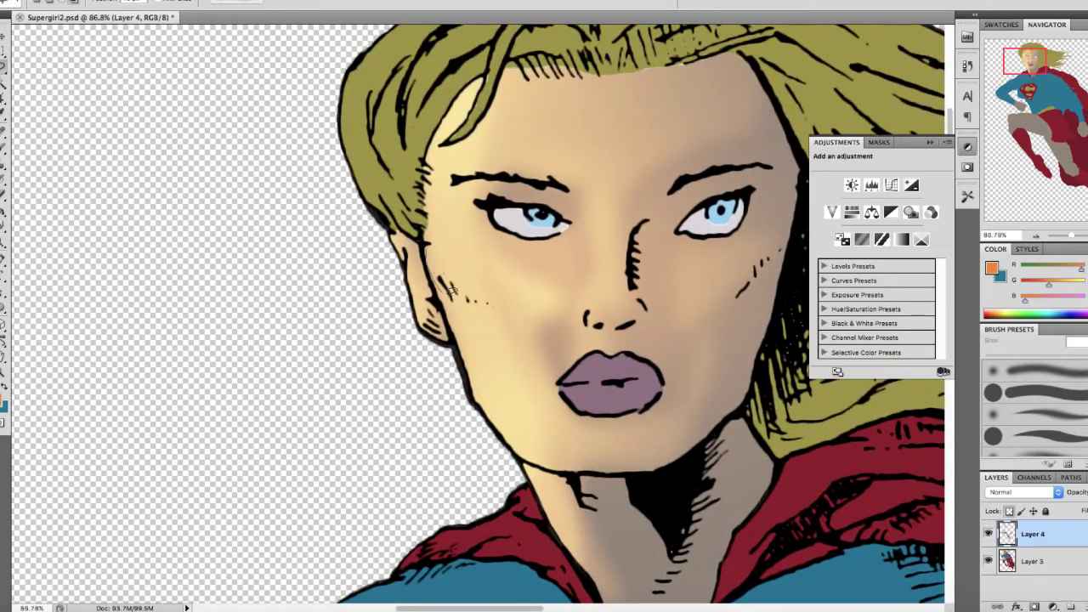
key("b")
scroll(432, 279, "down", 3)
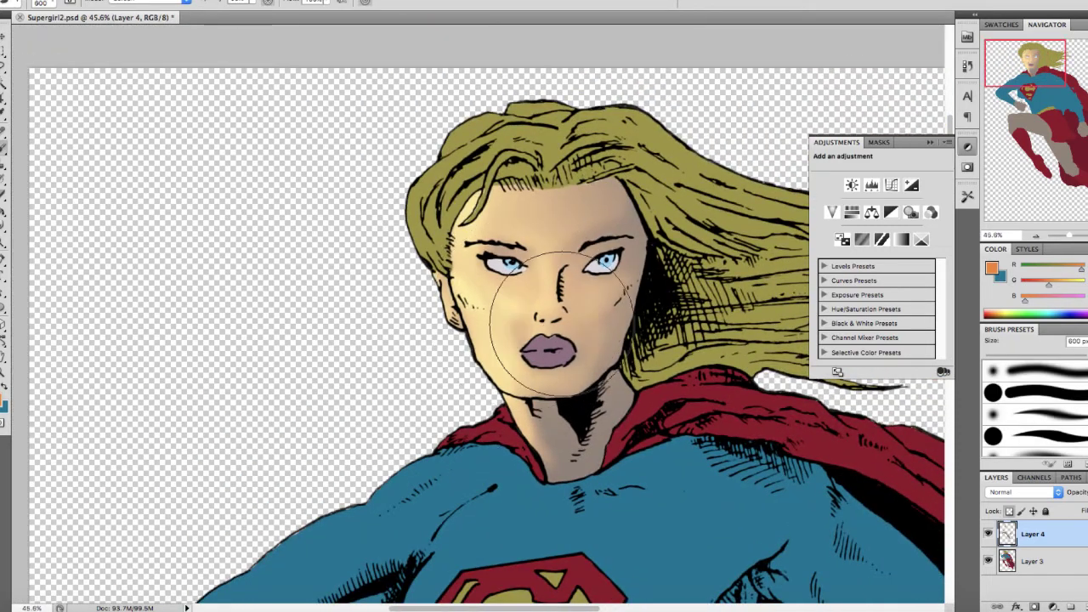
Lasso the shaded front of the neck and lighten it with a 600 px soft brush
key("l")
scroll(476, 244, "up", 2)
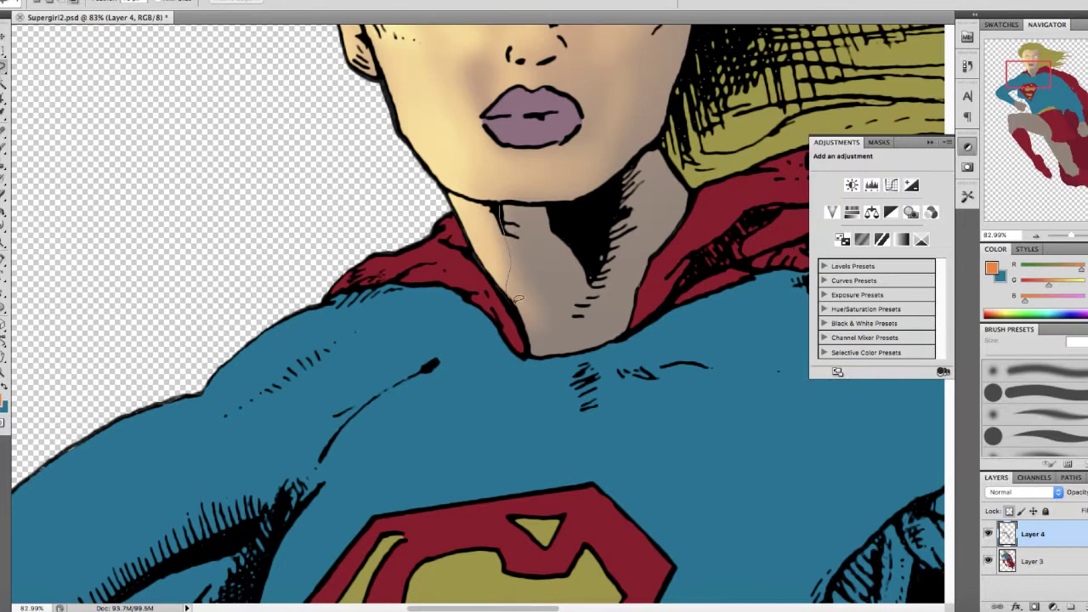
key("b")
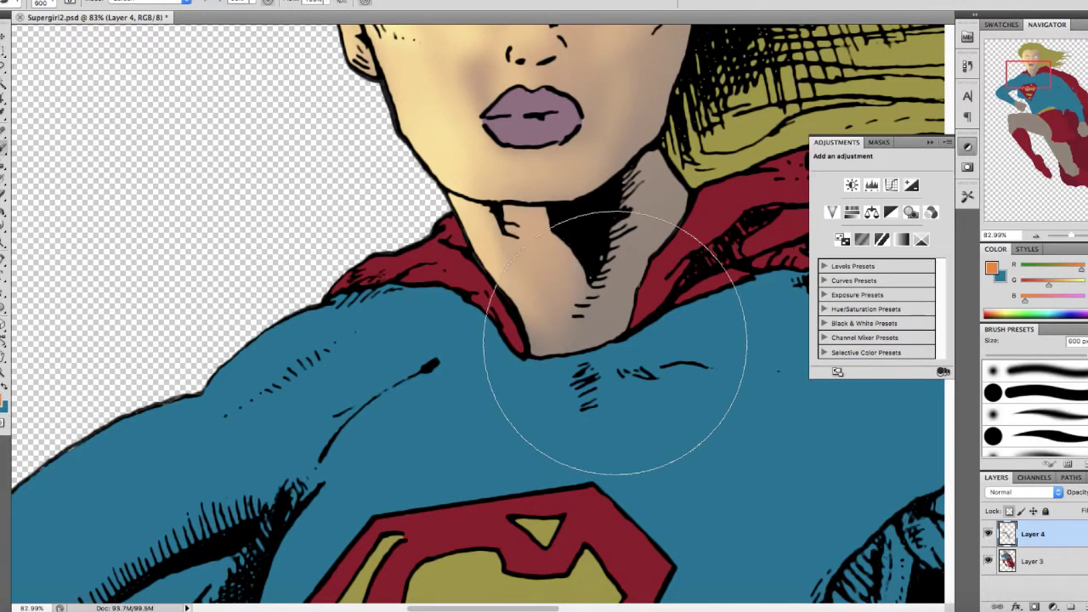
Lasso a narrow strip along the far side of the neck, undo the stray orange fill and lighten that side with the brush
key("l")
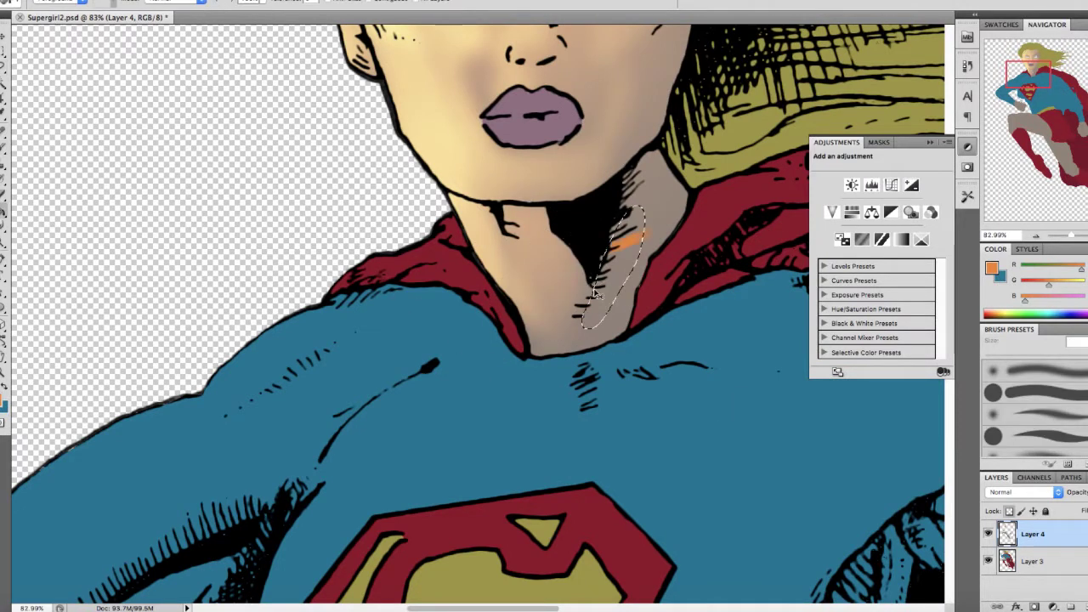
key("super+z")
key("super+d")
key("b")
left_click(626, 257)
scroll(544, 255, "down", 3)
scroll(502, 218, "up", 3)
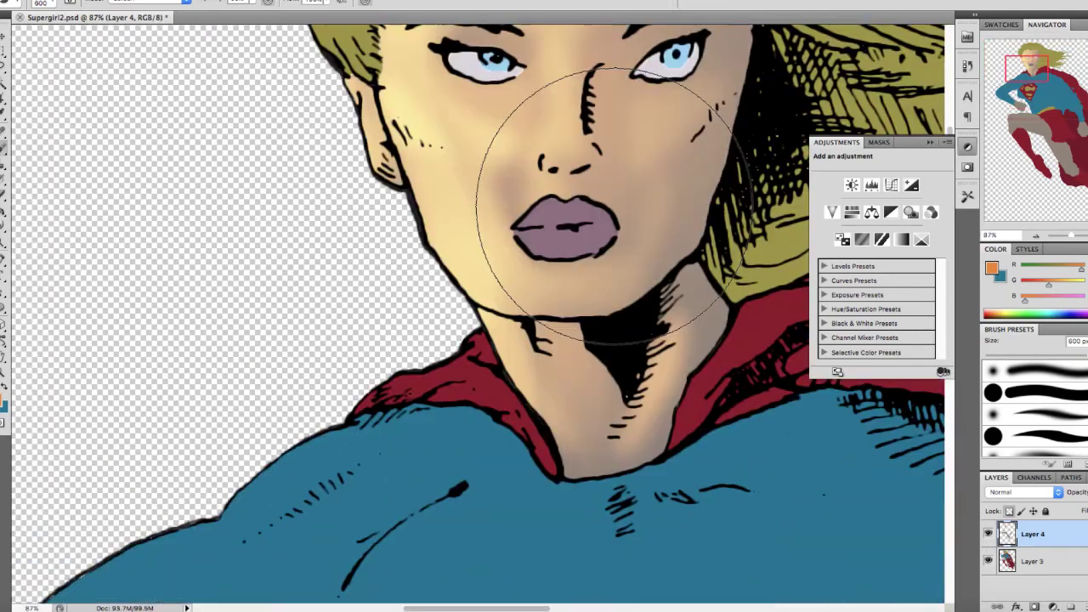
Touch up the skin highlights around the ear and cheek with a 400 px soft brush
scroll(578, 366, "down", 3)
scroll(595, 377, "up", 4)
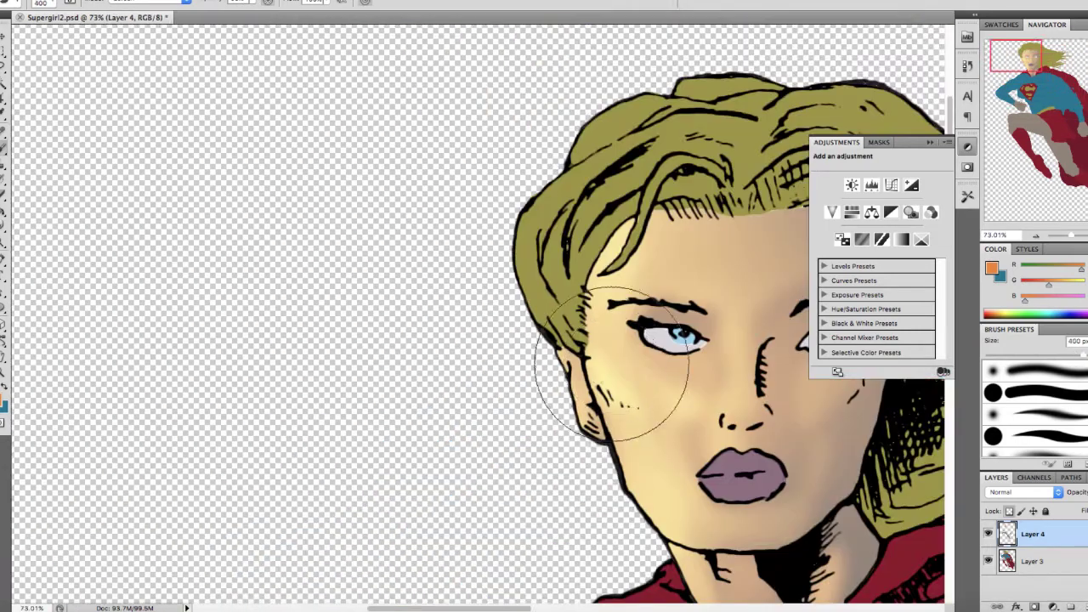
key("bracketright")
key("bracketright")
scroll(497, 374, "down", 3)
Lasso the lit wrist and knuckle areas of the bent arm's fist and airbrush them with a 1300 px soft brush
scroll(437, 363, "down", 8)
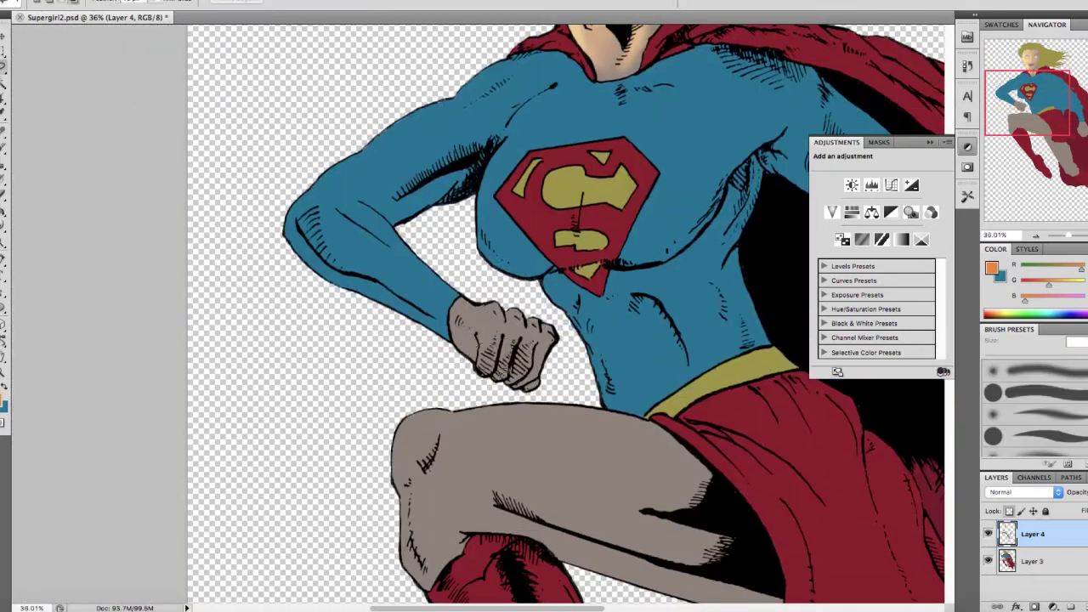
scroll(468, 196, "up", 2)
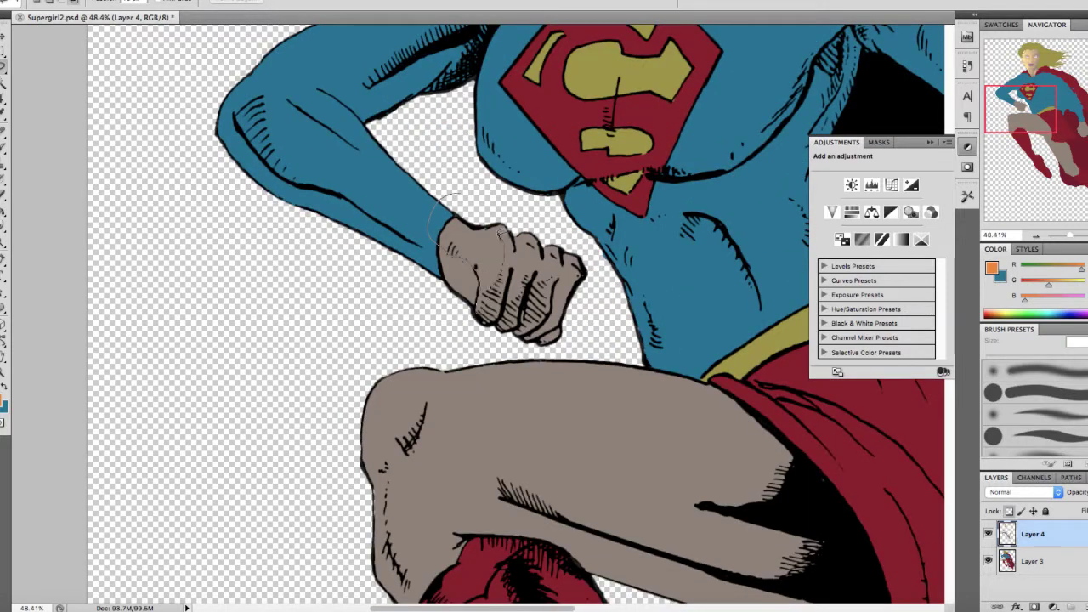
scroll(472, 227, "up", 2)
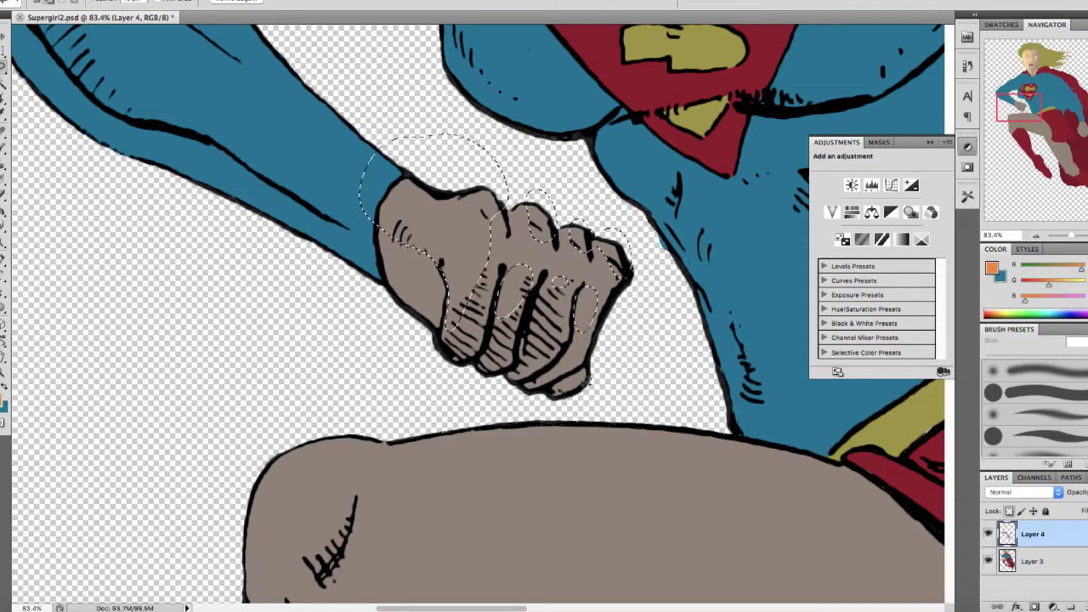
scroll(408, 340, "down", 3)
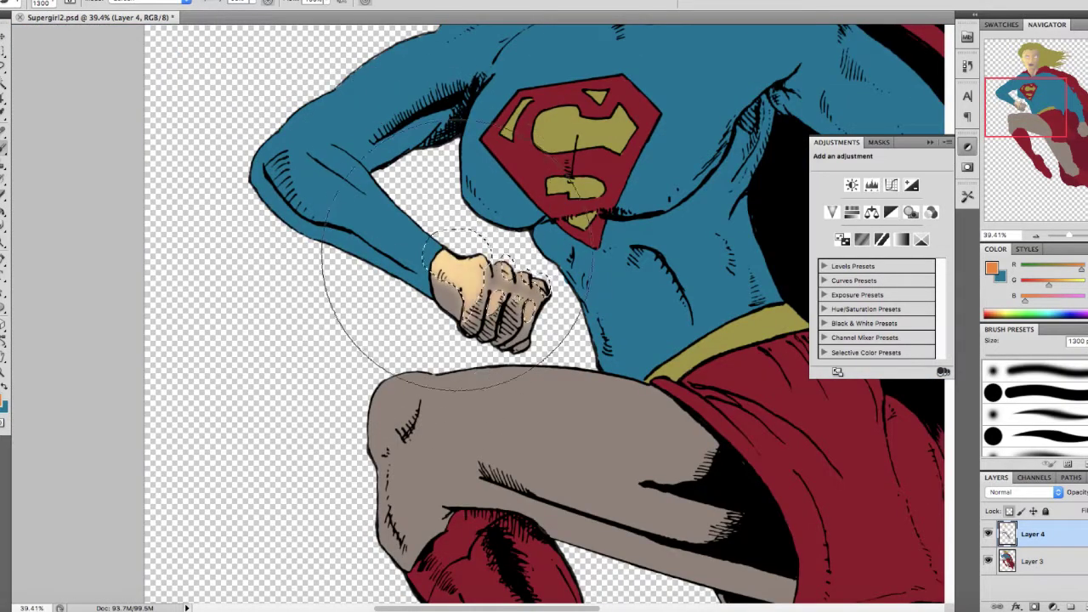
Lasso the light-catching areas on the back and fingers of the lowered hand
scroll(468, 223, "down", 2)
scroll(468, 223, "down", 4)
scroll(468, 224, "right", 3)
key("l")
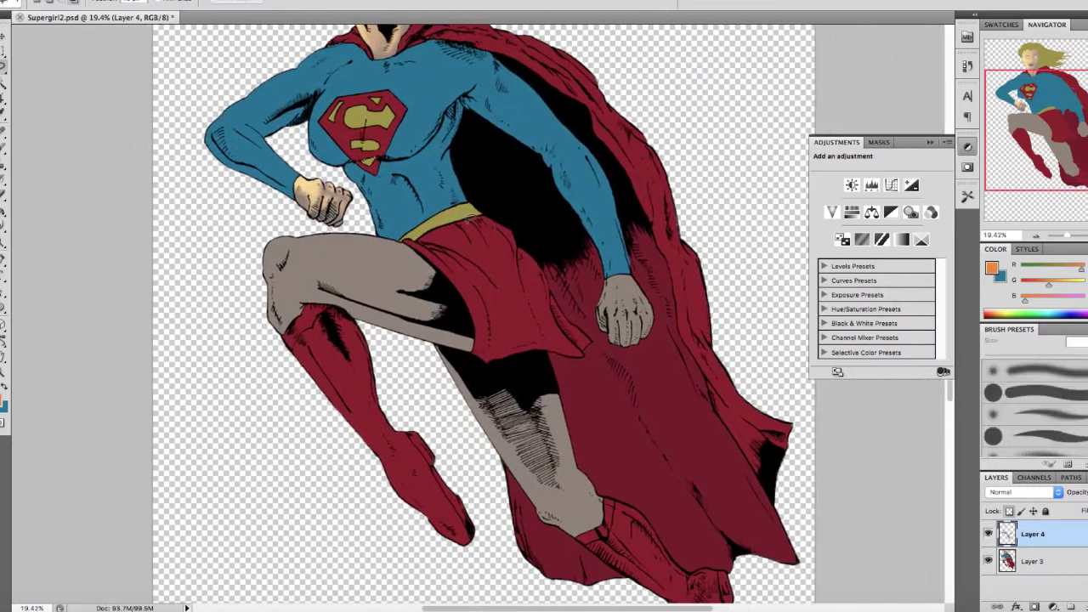
scroll(470, 219, "up", 3)
scroll(470, 219, "right", 2)
left_click_drag(421, 172, 456, 213)
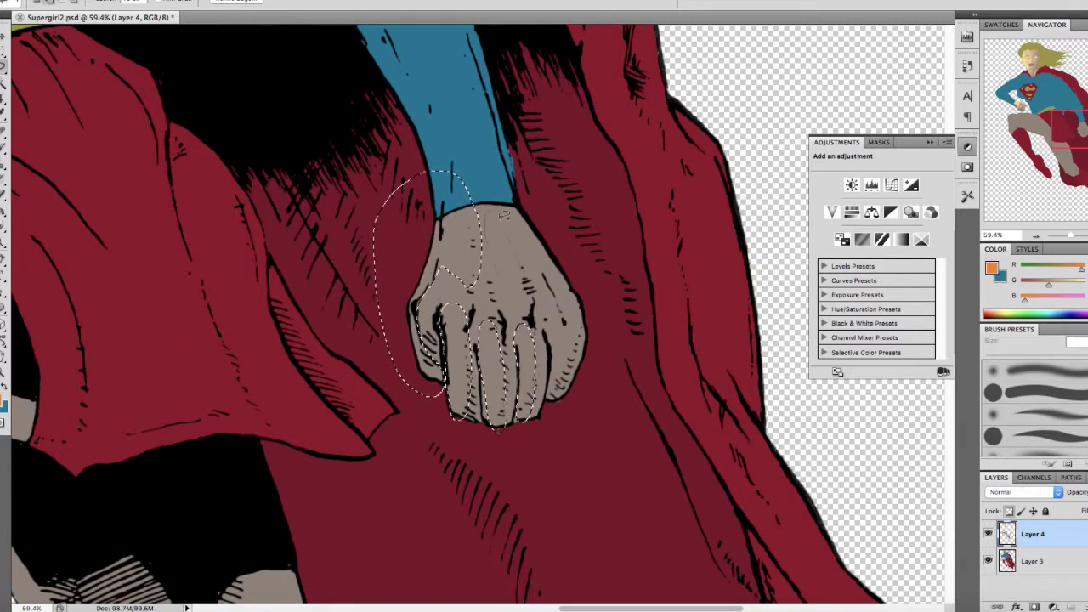
left_click_drag(504, 215, 463, 217)
Airbrush the selected areas of the lowered hand with a 1300 px soft brush and clear the selection
key("b")
scroll(426, 242, "down", 1)
mouse_move(382, 261)
left_mouse_down()
mouse_move(411, 303)
mouse_move(547, 249)
left_mouse_up()
key("super+d")
Lasso the lit edge of the raised leg along the top of the thigh, the knee and the upper shin
scroll(544, 251, "down", 3)
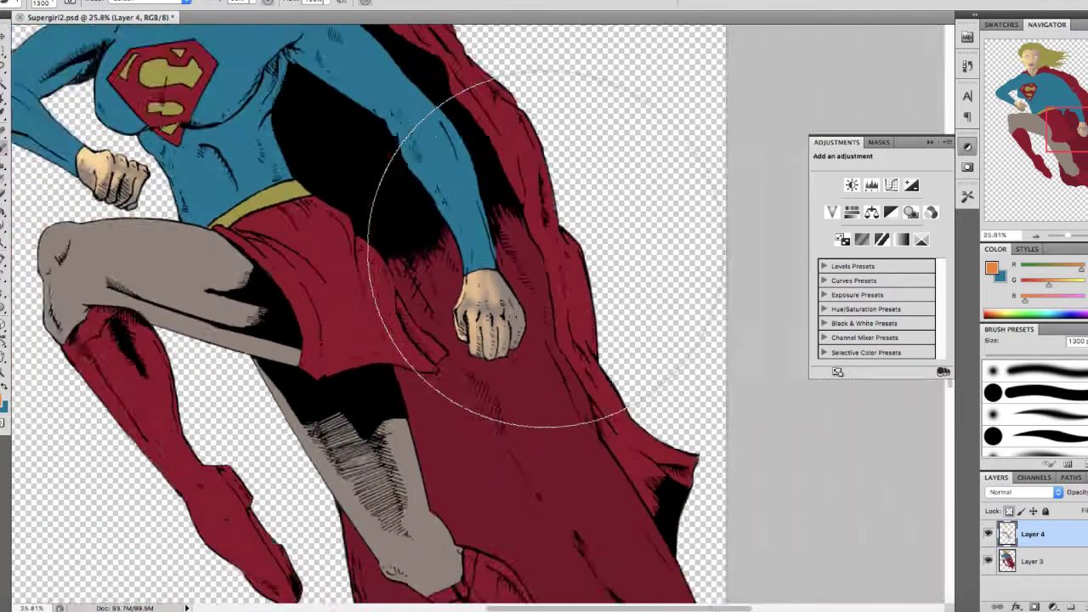
scroll(544, 247, "up", 3)
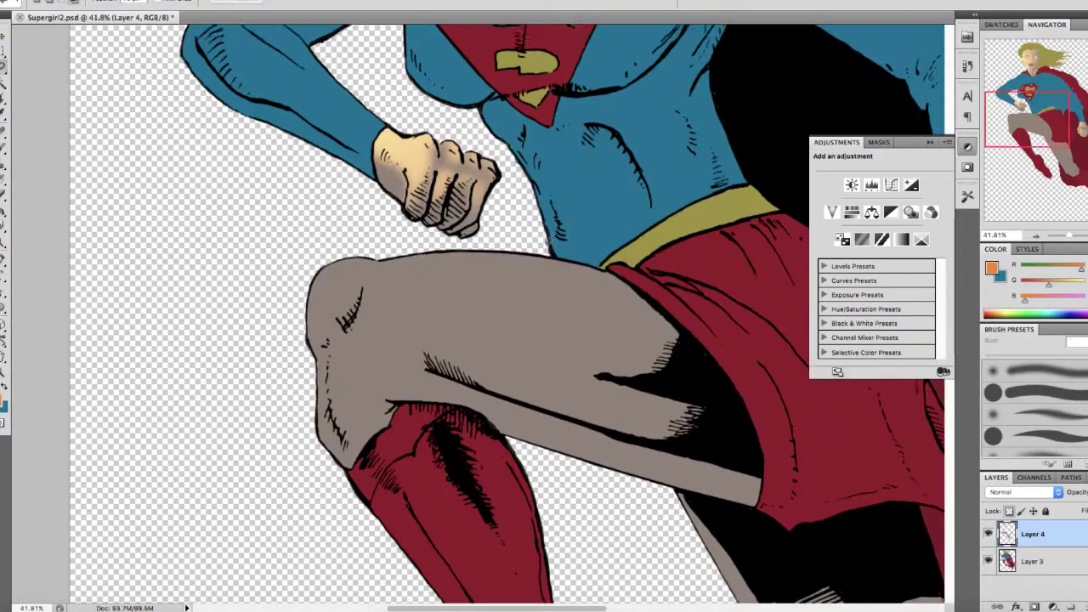
scroll(548, 244, "down", 1)
mouse_move(551, 241)
left_mouse_down()
mouse_move(757, 476)
mouse_move(902, 545)
mouse_move(664, 468)
mouse_move(376, 420)
mouse_move(353, 451)
left_mouse_up()
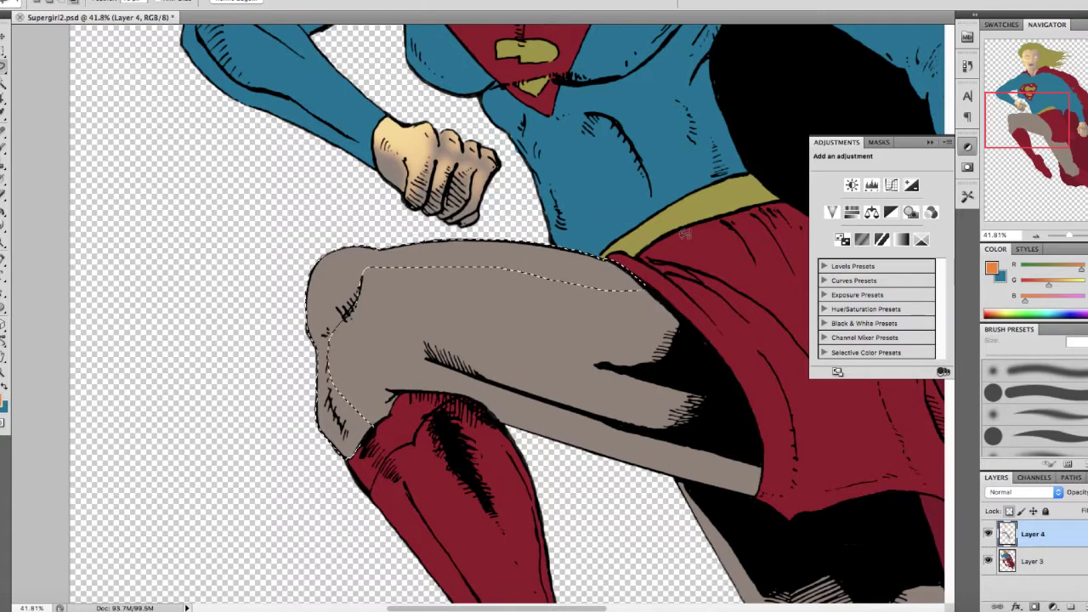
Airbrush the selected edge of the thigh and knee with the 1300 px soft brush and deselect
key("b")
left_click(220, 179)
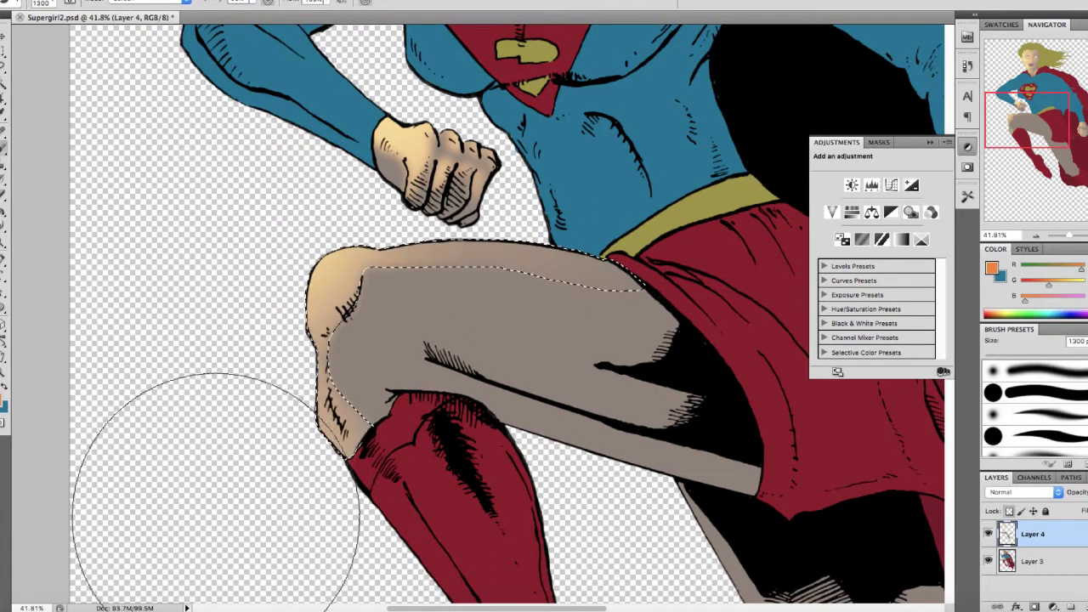
left_click_drag(182, 486, 247, 340)
key("ctrl+d")
Lasso a broader area of the raised thigh and knee, airbrush it with the soft brush and deselect
key("l")
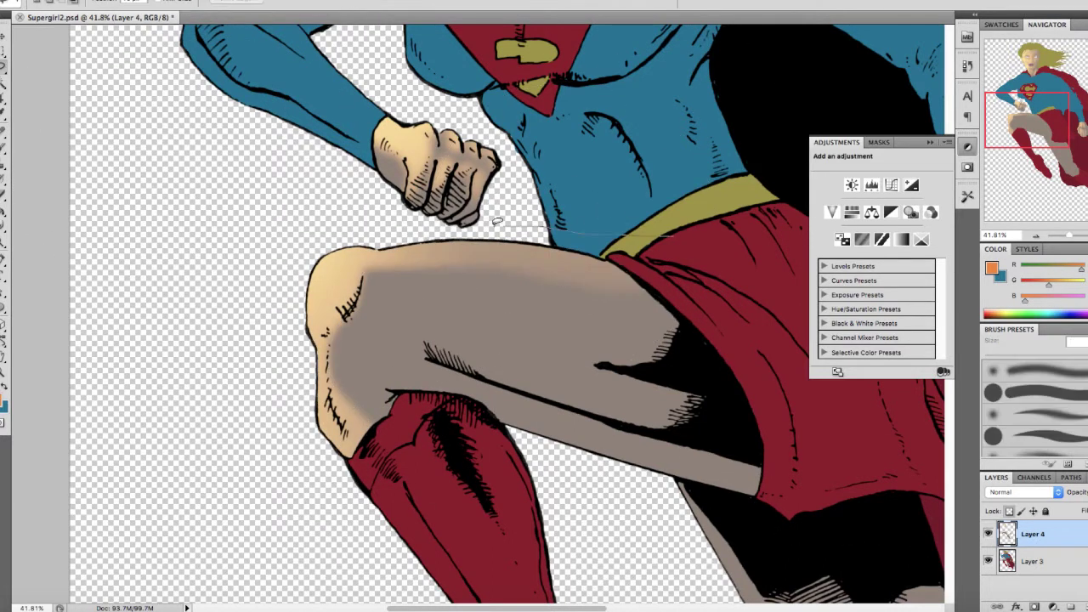
left_click_drag(665, 213, 668, 220)
key("b")
mouse_move(586, 174)
left_mouse_down()
mouse_move(413, 204)
mouse_move(505, 213)
mouse_move(275, 374)
left_mouse_up()
key("ctrl+d")
scroll(327, 400, "down", 2)
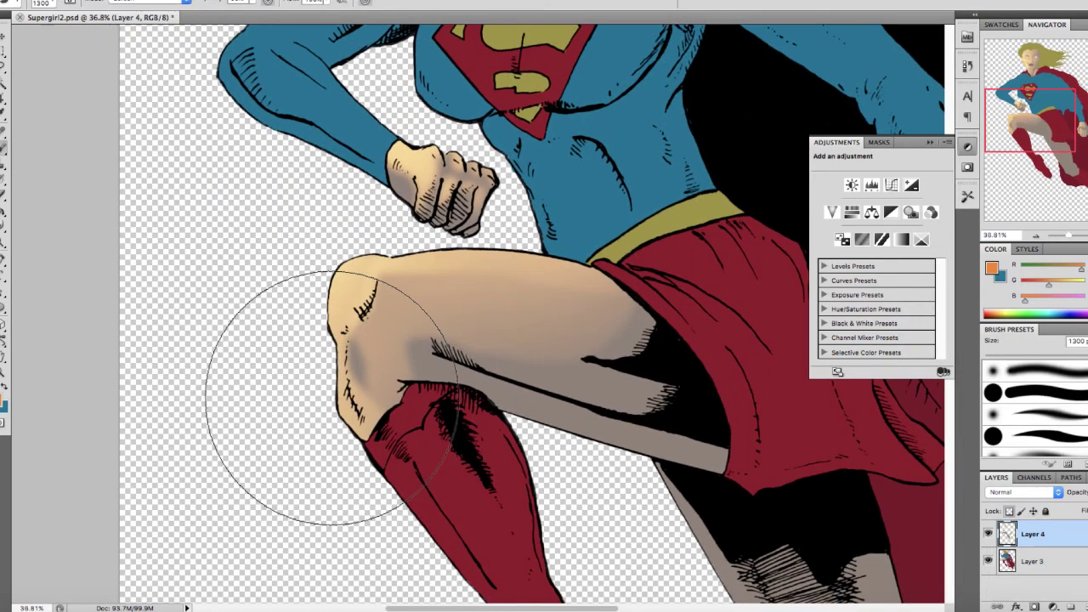
Lasso a rounded patch on the middle of the raised thigh, highlight it with a soft brush enlarged to 2100 px and deselect
left_click_drag(529, 312, 510, 306)
key("b")
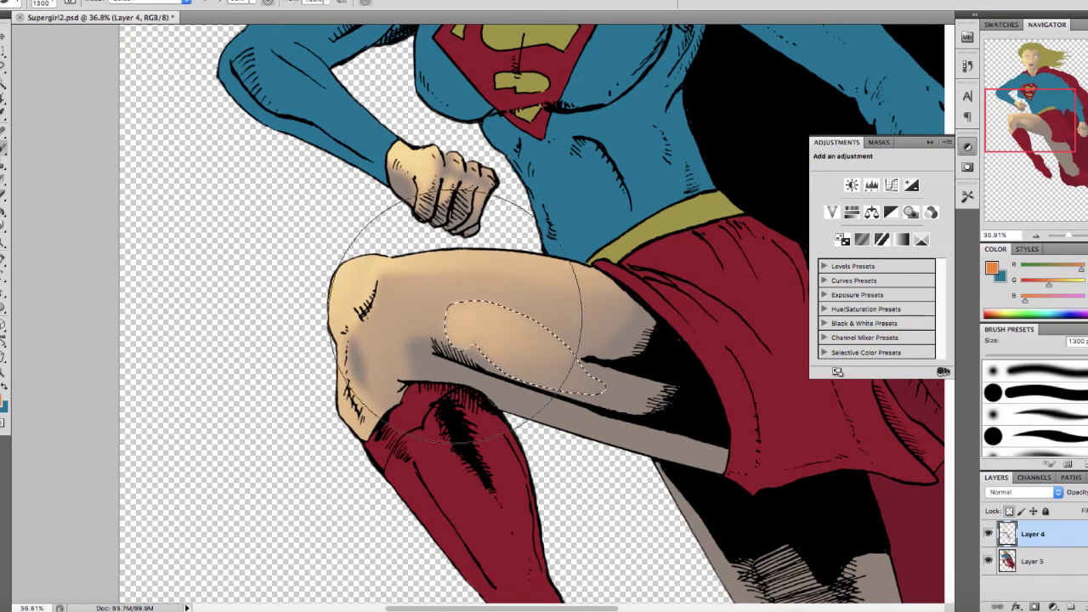
key("]")
key("]")
key("]")
key("]")
key("]")
key("]")
key("]")
key("]")
key("]")
key("]")
left_click_drag(368, 258, 340, 233)
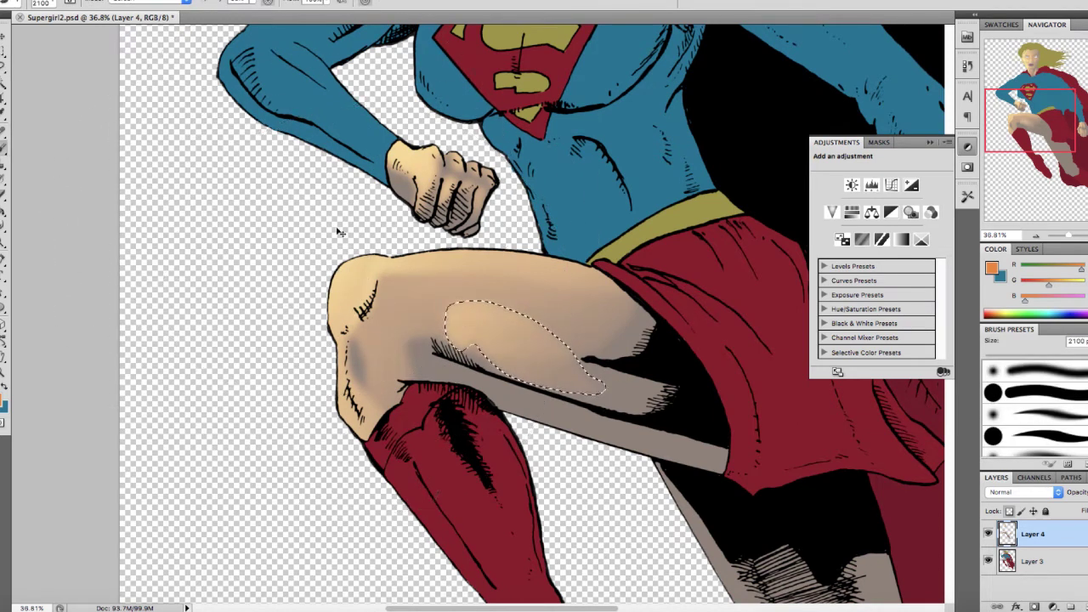
key("ctrl+d")
key("ctrl+0")
key("l")
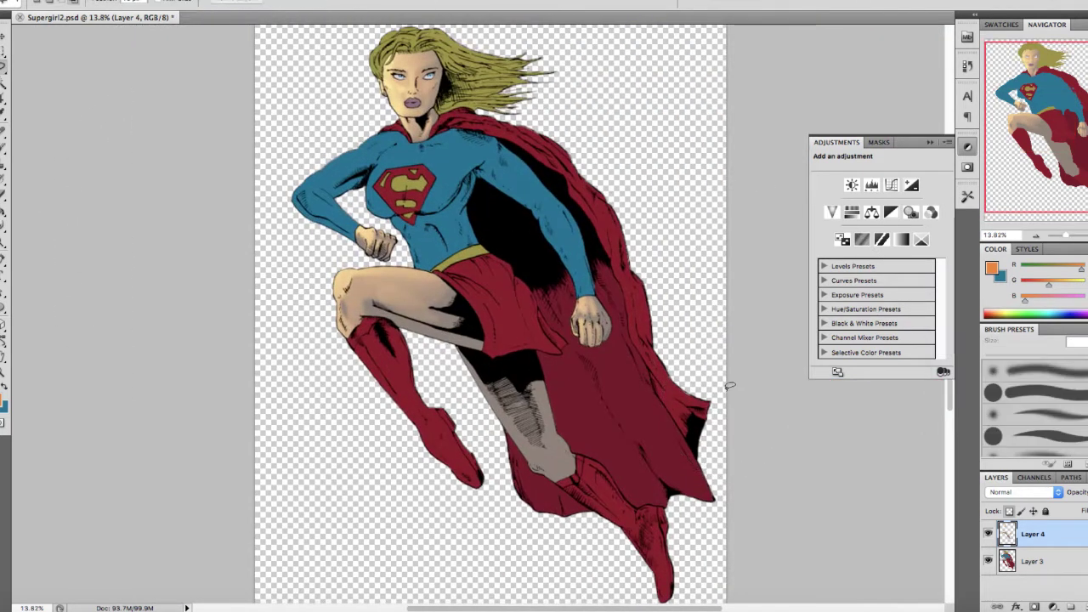
Lasso the outer edge of the trailing leg from the skirt hem down to the top of the boot
scroll(478, 311, "up", 8)
scroll(481, 295, "down", 2)
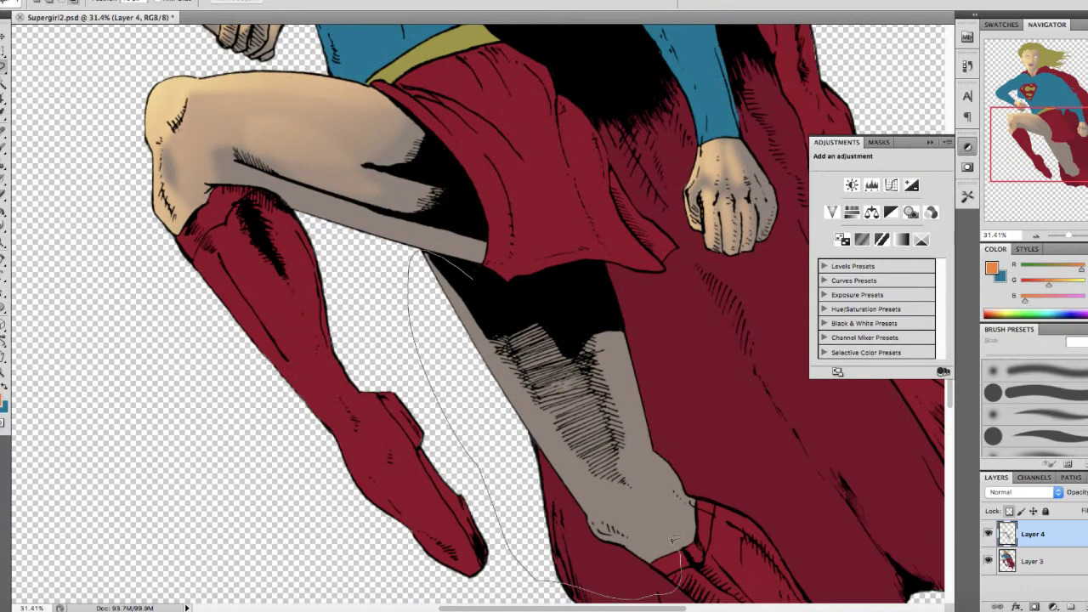
key("b")
mouse_move(561, 501)
left_mouse_down()
mouse_move(374, 340)
mouse_move(353, 282)
left_mouse_up()
Airbrush the selected edge of the trailing leg with the soft brush, reducing it to 900 px, and deselect
key("[")
key("[")
key("[")
key("[")
key("[")
key("[")
key("[")
key("[")
key("[")
key("[")
key("[")
key("[")
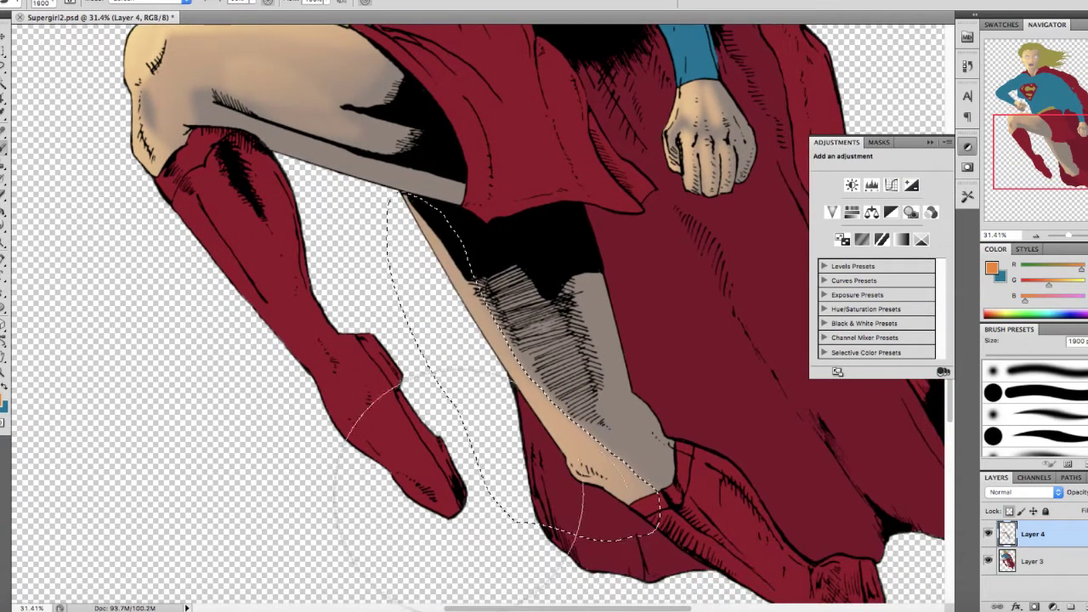
left_click_drag(539, 517, 414, 322)
key("ctrl+d")
Lasso a narrow oval on the bridge of the nose and highlight it with the soft brush at 175 px
scroll(357, 170, "up", 3)
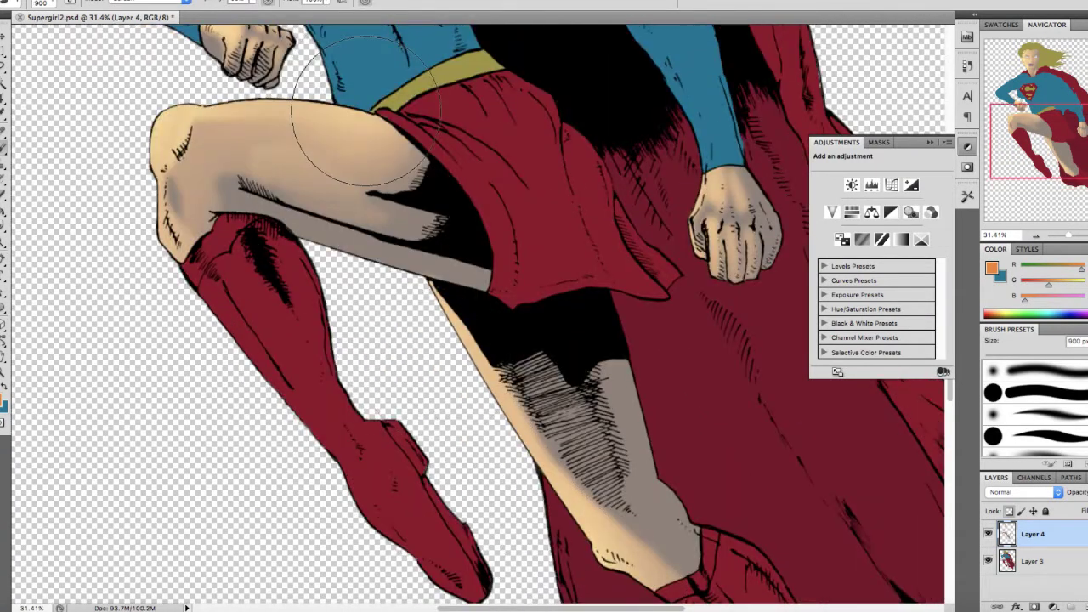
scroll(336, 110, "up", 1)
scroll(331, 144, "up", 5)
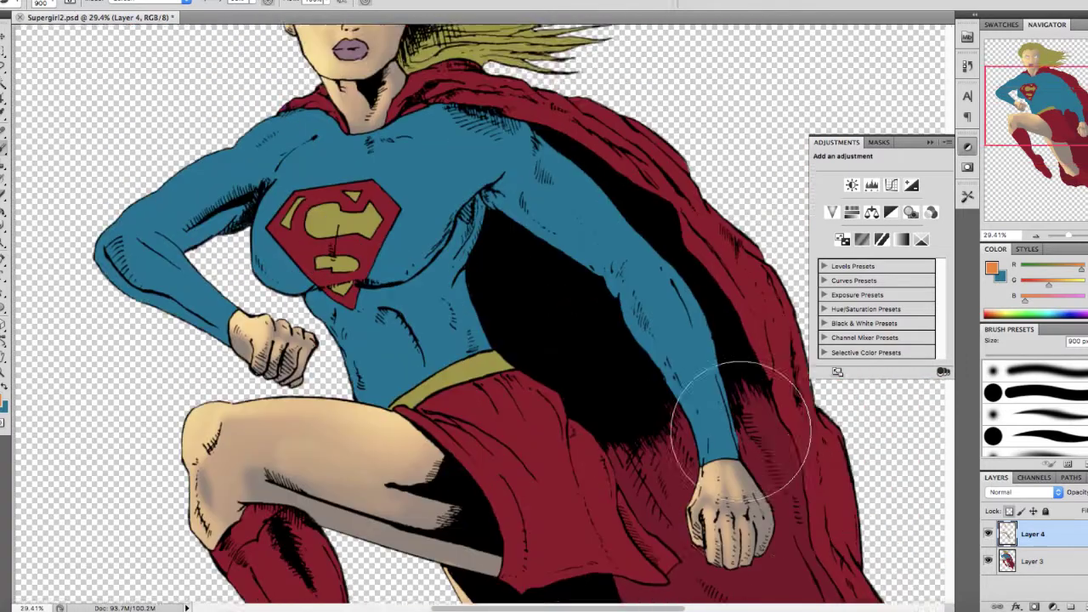
scroll(741, 414, "down", 3)
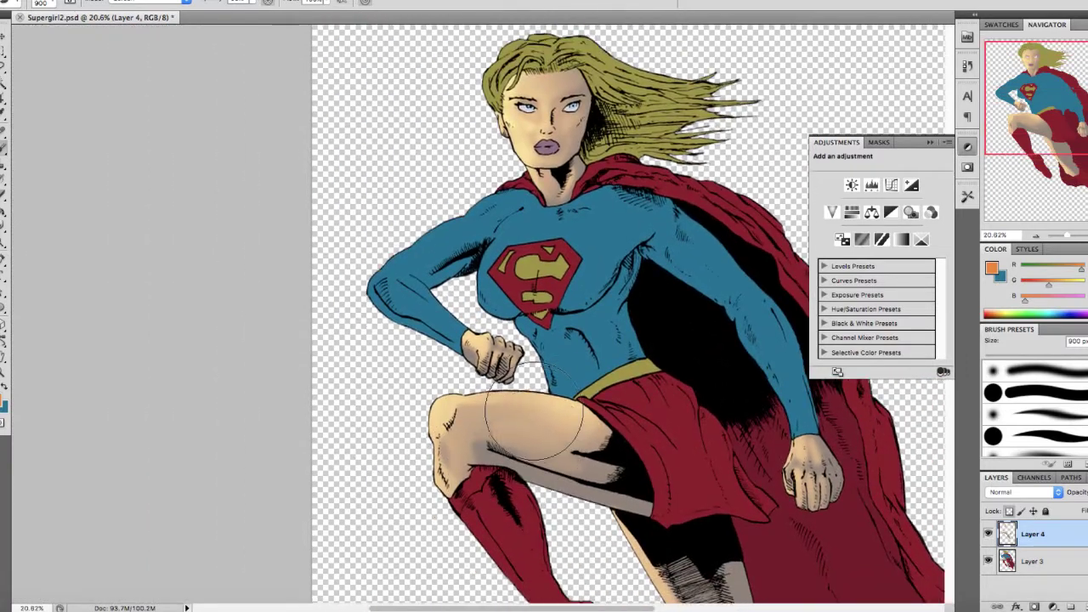
scroll(535, 105, "up", 8)
key("[")
key("[")
key("[")
key("[")
key("[")
key("[")
key("[")
key("[")
key("[")
scroll(521, 256, "up", 4)
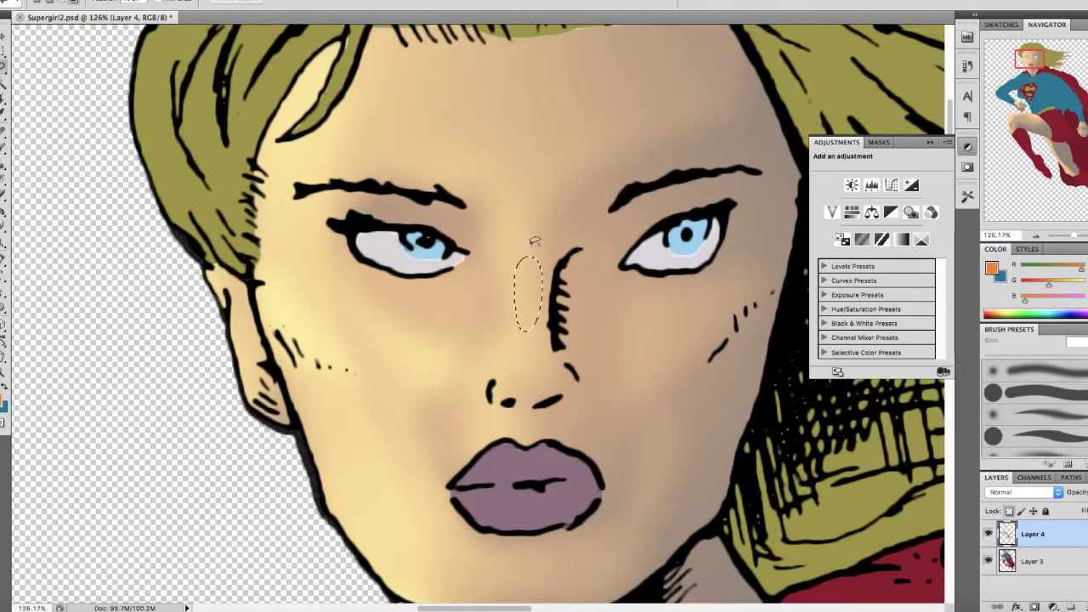
key("b")
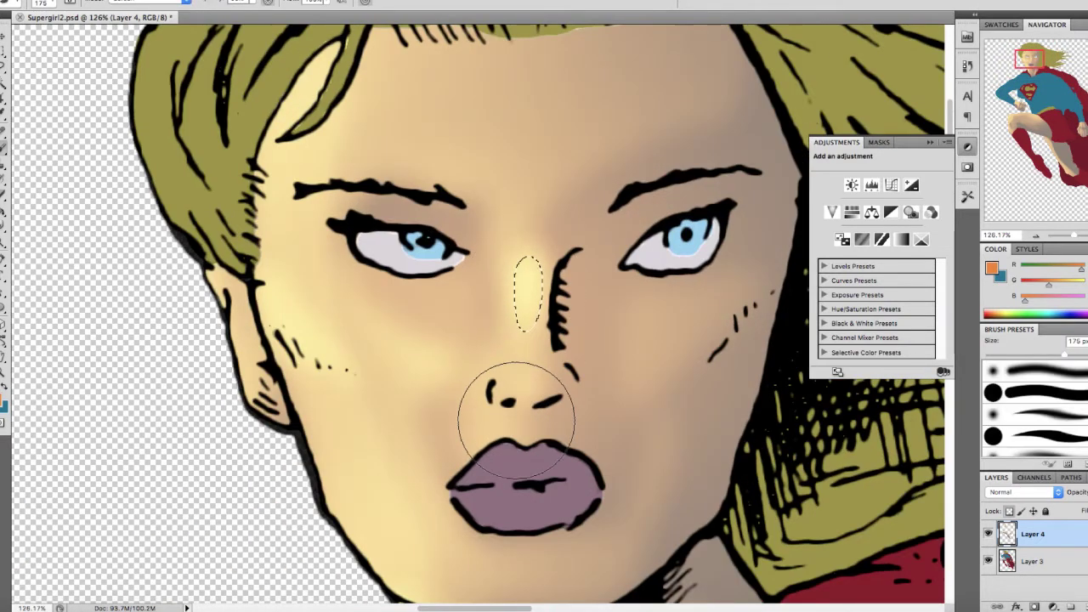
scroll(514, 340, "down", 5)
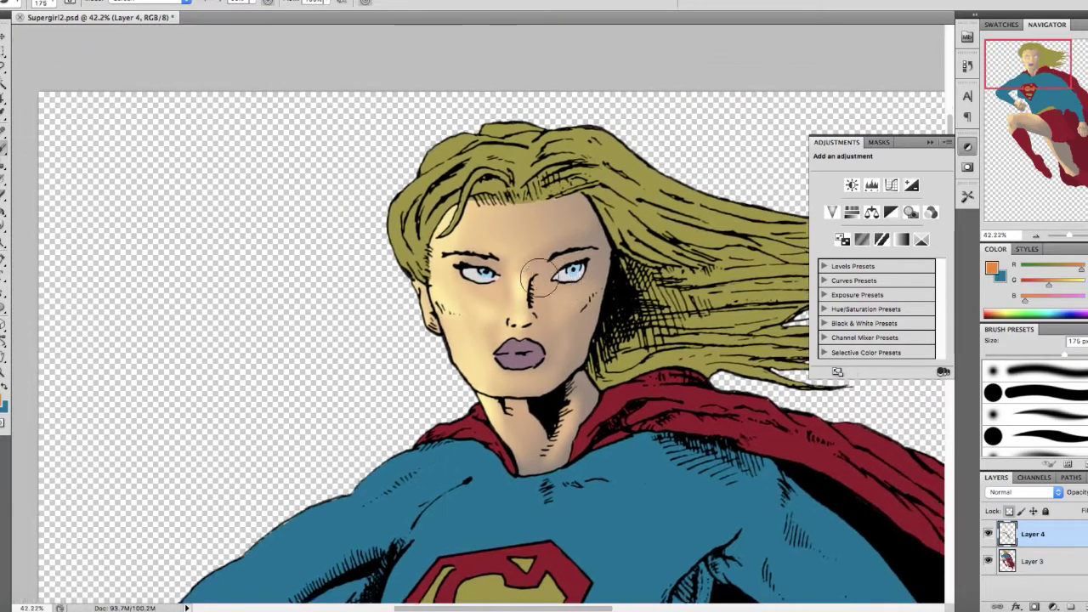
Lasso small patches at the inner brow and on the cheek, airbrush them with a 500 px soft brush and deselect
scroll(531, 211, "up", 3)
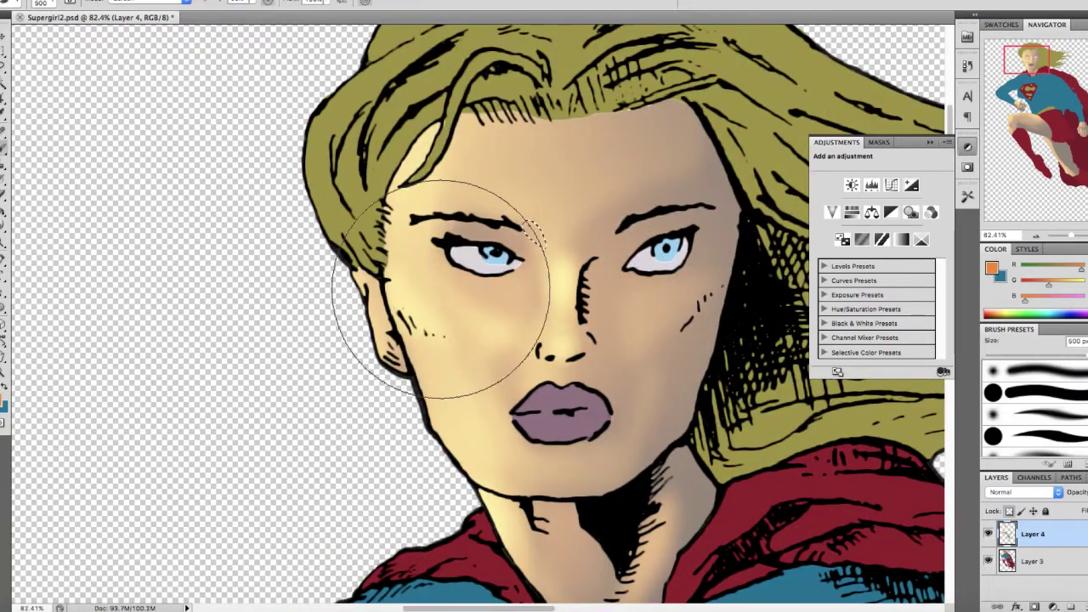
key("space")
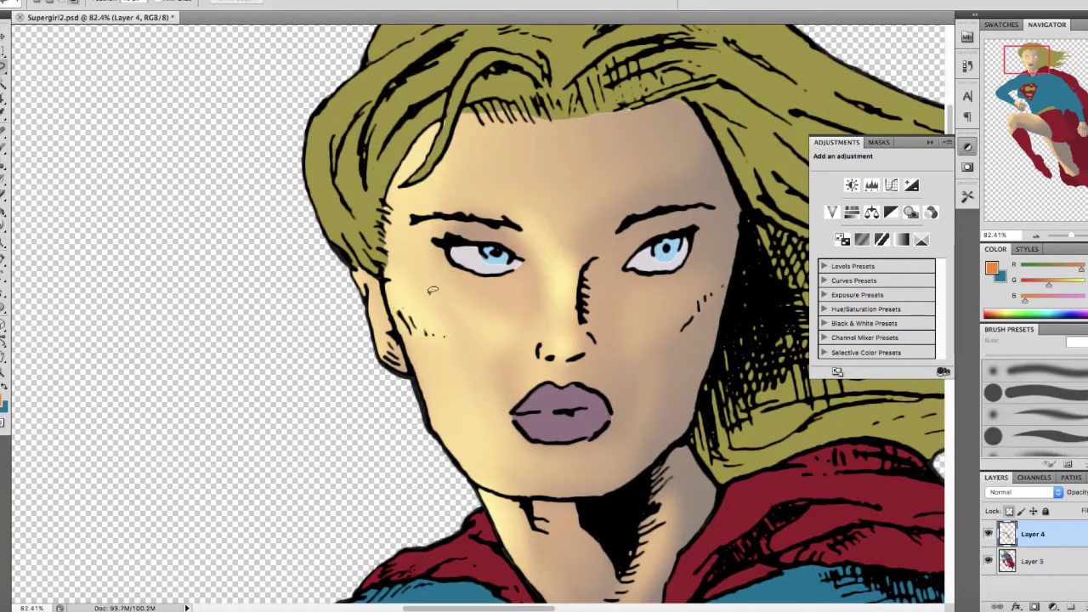
left_click_drag(457, 316, 404, 282)
key("b")
mouse_move(336, 308)
left_mouse_down()
mouse_move(464, 428)
mouse_move(451, 447)
mouse_move(417, 350)
left_mouse_up()
key("super+d")
Lasso the lower cheek along the jaw, airbrush a highlight there and deselect
key("l")
key("b")
left_click_drag(411, 403, 414, 413)
key("super+d")
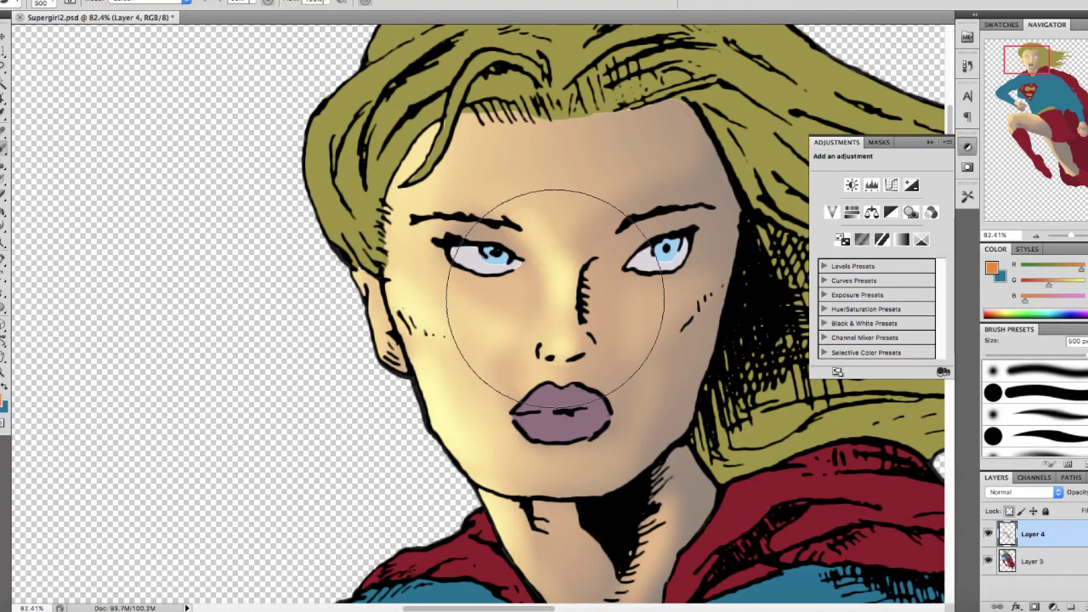
Lasso a small patch on the neck below the chin and highlight it with the 500 px soft brush
scroll(554, 299, "down", 4)
scroll(567, 320, "up", 3)
key("l")
scroll(557, 299, "down", 5)
key("b")
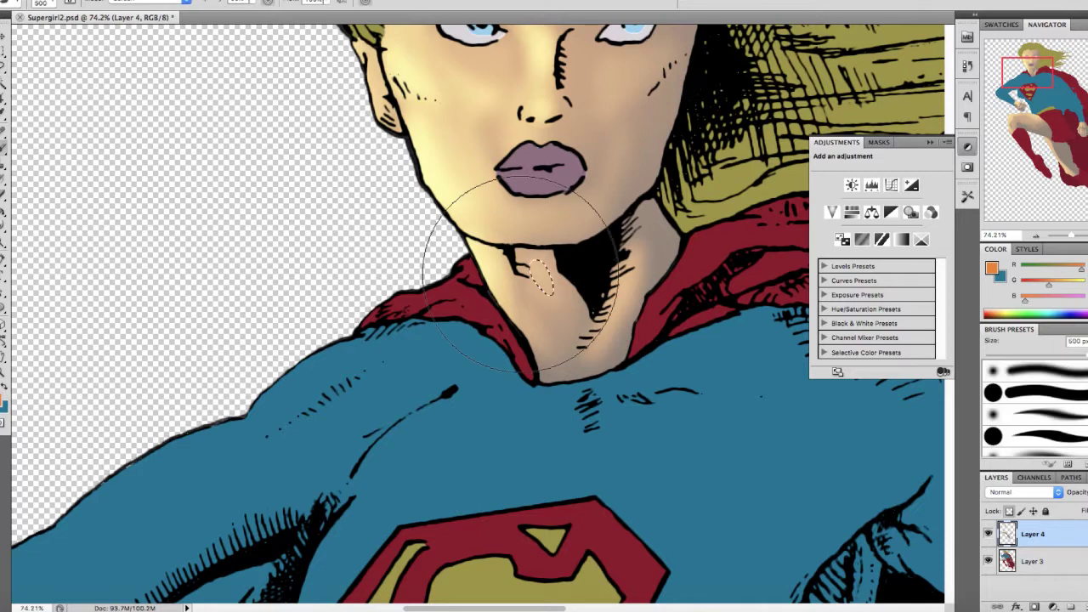
scroll(510, 264, "down", 4)
scroll(569, 361, "up", 3)
scroll(573, 371, "down", 5)
scroll(571, 372, "up", 5)
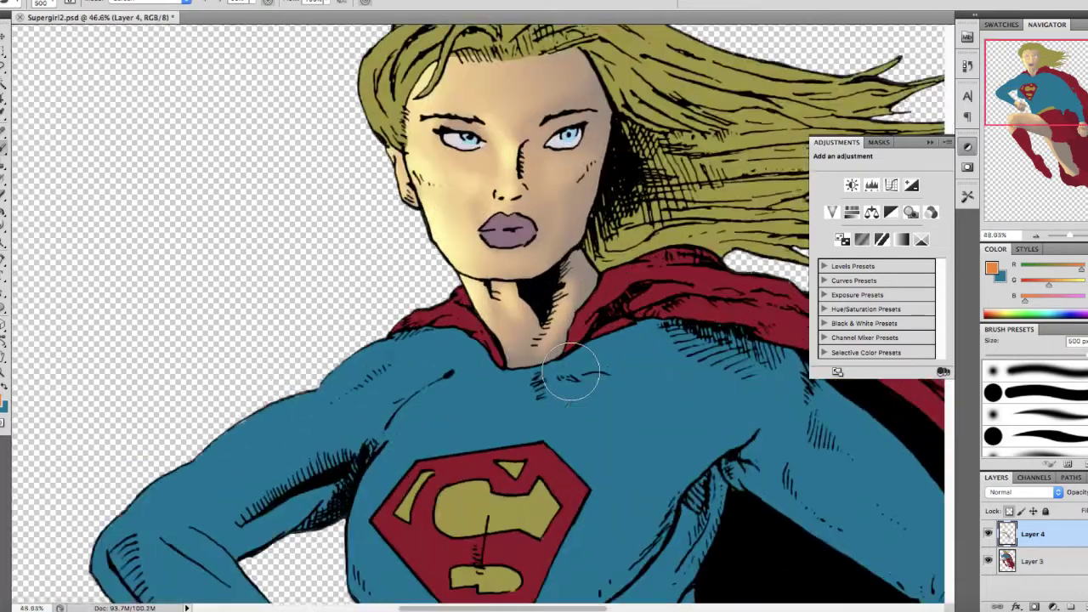
Merge the shaded skin layer down into Layer 3
scroll(574, 371, "down", 4)
scroll(574, 371, "up", 3)
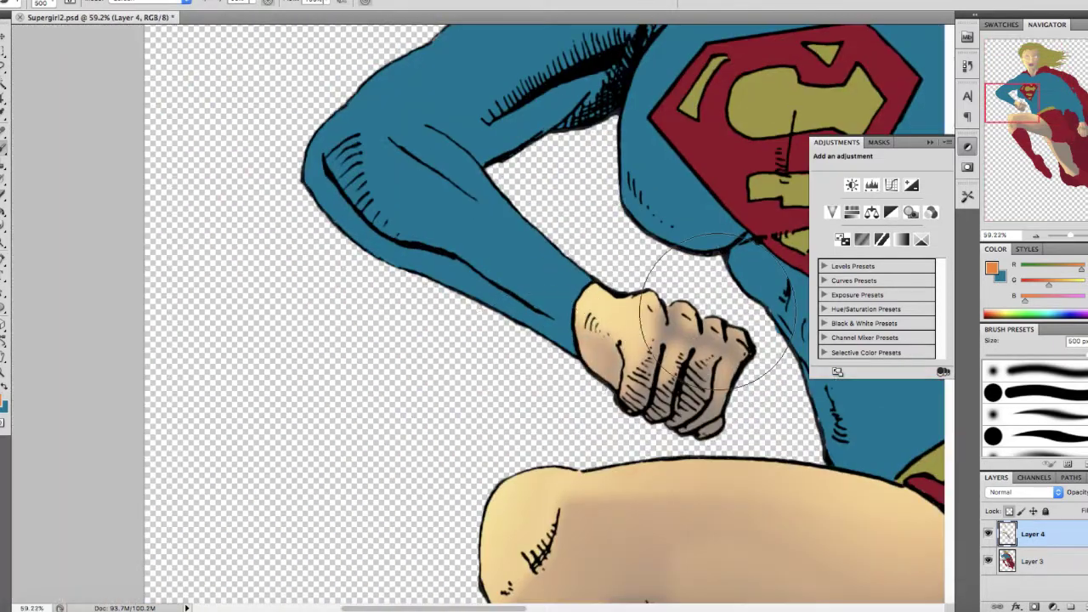
scroll(723, 307, "down", 5)
scroll(520, 211, "up", 6)
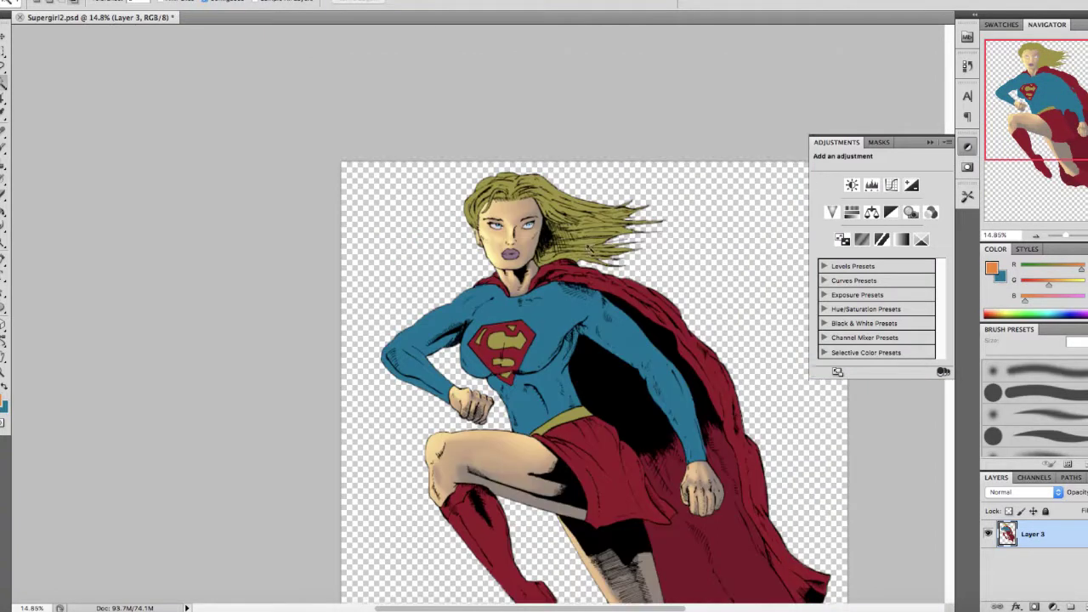
Copy the lips onto their own layer, sample their mauve and change the foreground colour to bright pink
key("i")
left_click(526, 211)
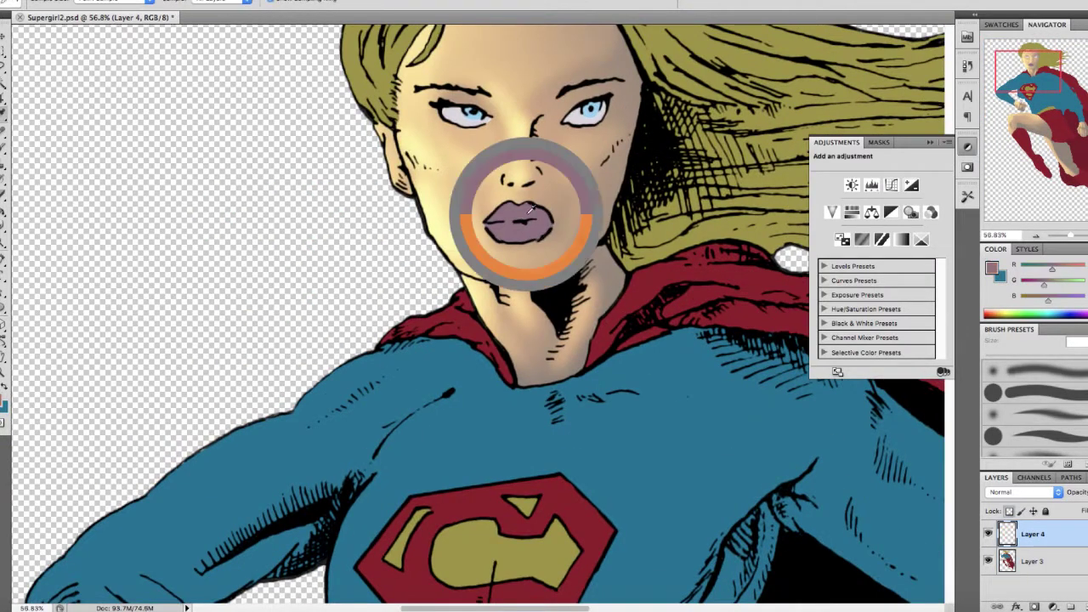
left_click(2, 400)
key("Return")
Enlarge the soft brush to 700 px, try a pink dab over the whole lips and undo it
scroll(476, 246, "up", 5)
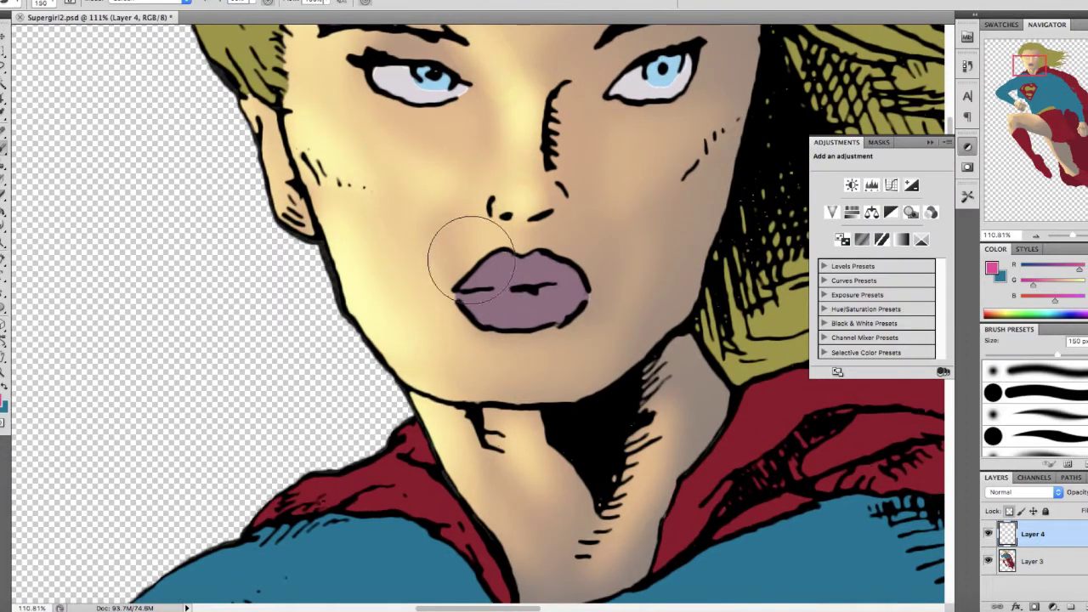
key("bracketright")
key("bracketright")
key("bracketright")
key("bracketright")
key("bracketright")
key("bracketright")
key("bracketright")
key("bracketright")
left_click(472, 260)
key("ctrl+z")
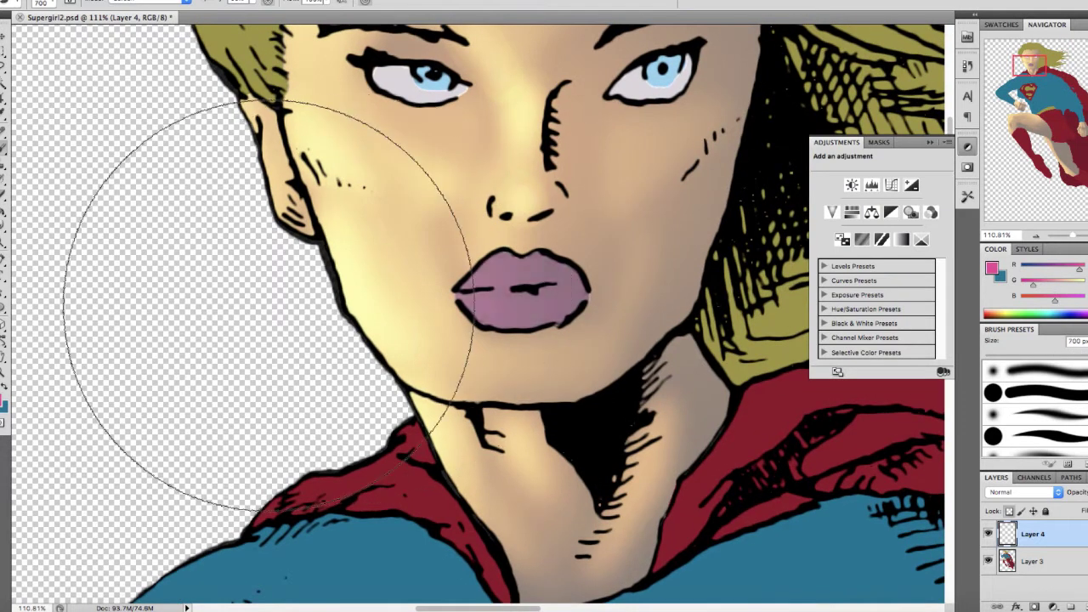
Lasso the lit half of the lips around the mouth corner and add part of the upper lip to the selection
key("l")
scroll(508, 218, "up", 1)
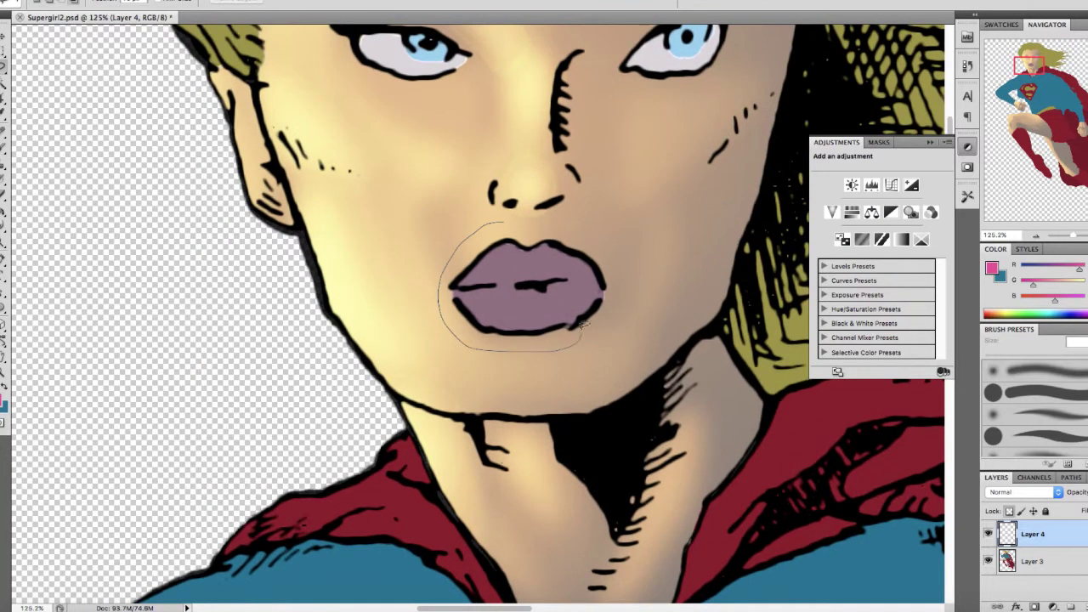
left_click_drag(514, 263, 524, 249)
scroll(555, 228, "up", 1)
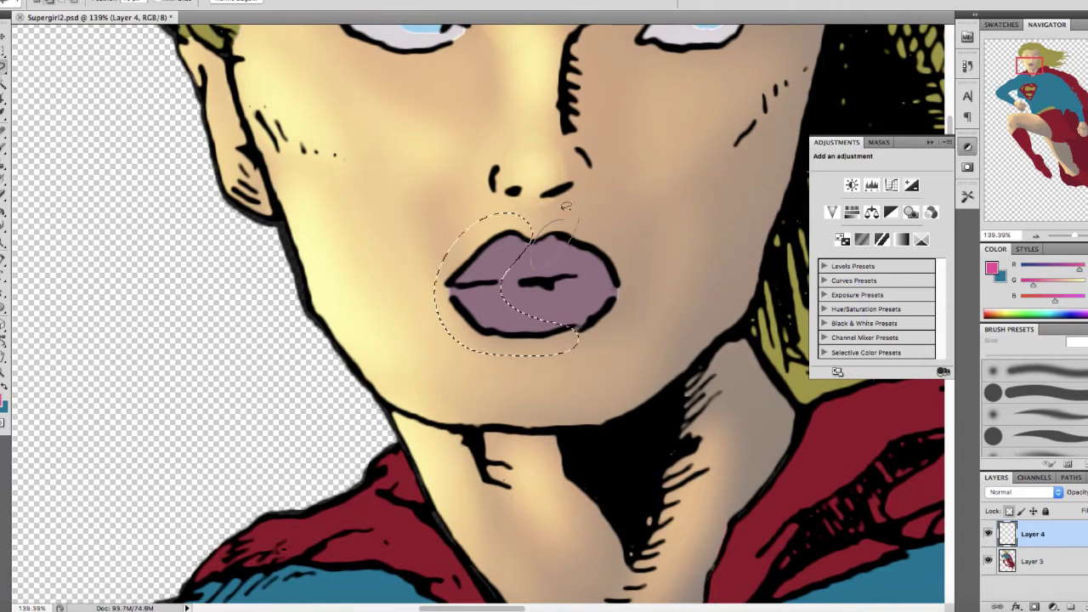
scroll(493, 280, "down", 3)
Airbrush the selected half of the lips pink with the 700 px soft brush and deselect
key("b")
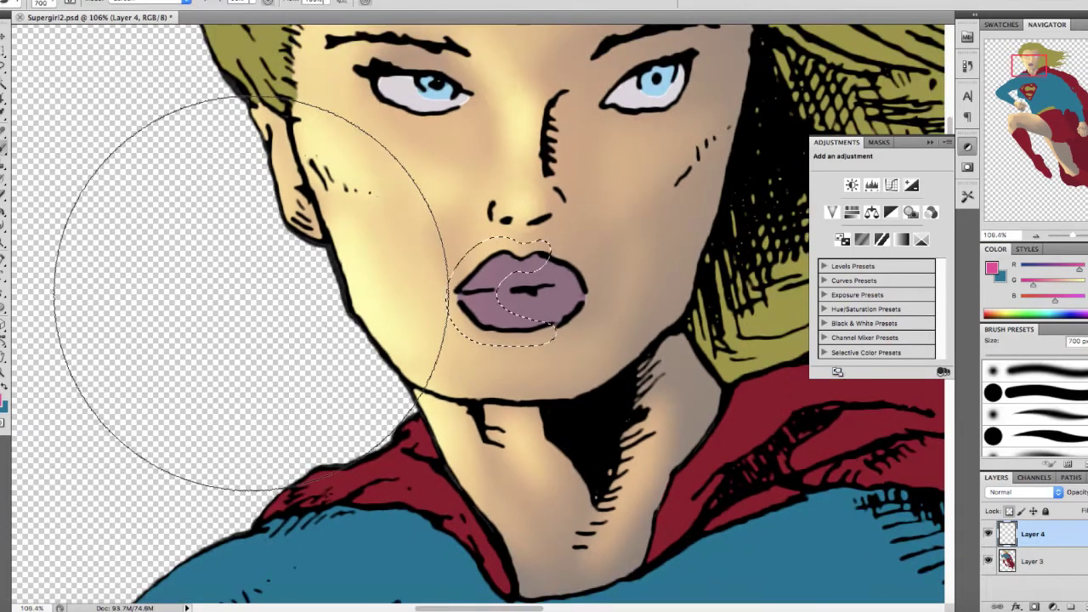
left_click(340, 291)
left_click(428, 267)
key("ctrl+z")
key("bracketleft")
key("bracketleft")
key("bracketleft")
key("bracketleft")
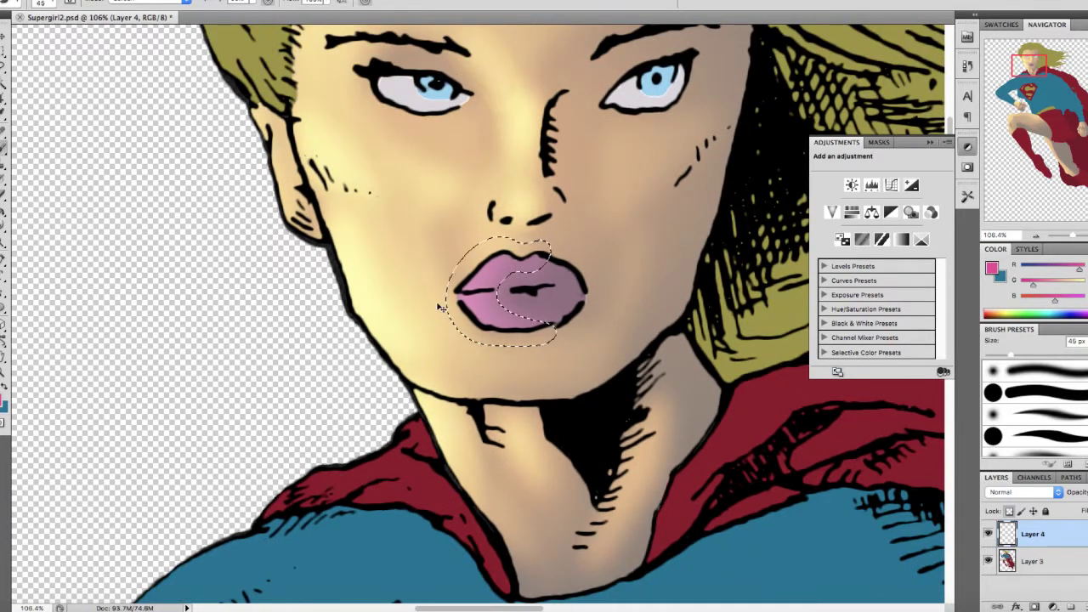
key("ctrl+d")
Lasso a small area on the shaded half of the upper lip and airbrush it pink with a smaller soft brush
scroll(559, 273, "up", 4)
key("bracketleft")
key("bracketleft")
key("l")
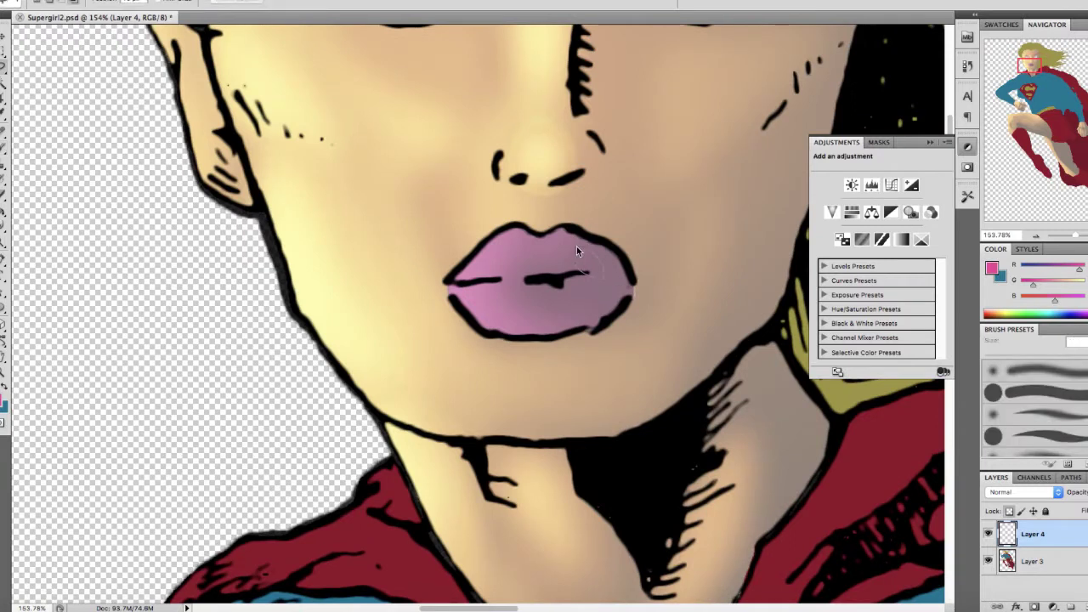
left_click_drag(568, 217, 583, 235)
key("Return")
key("b")
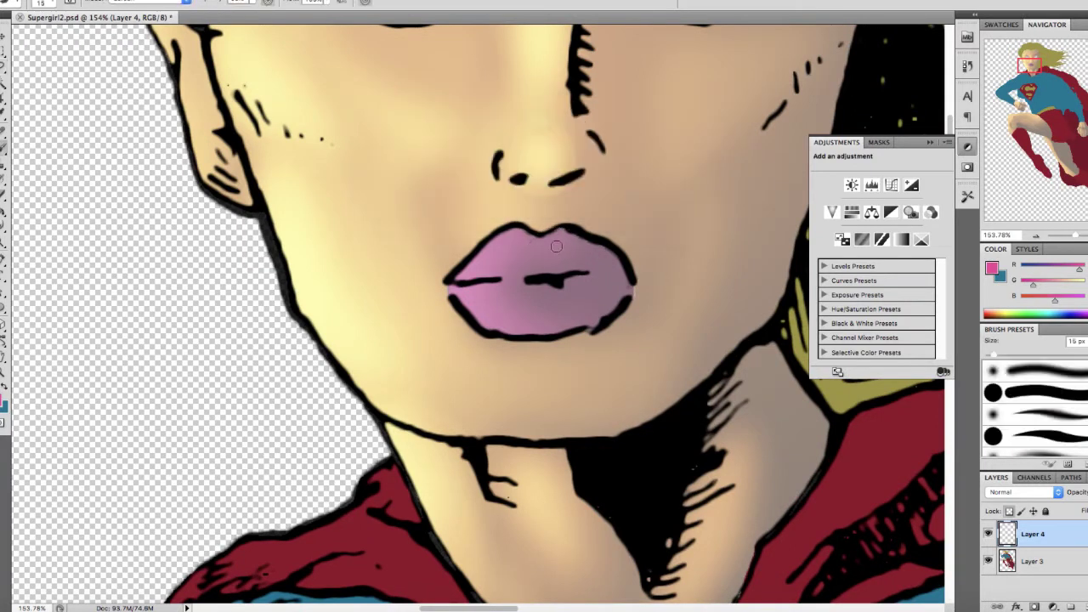
scroll(587, 221, "down", 4)
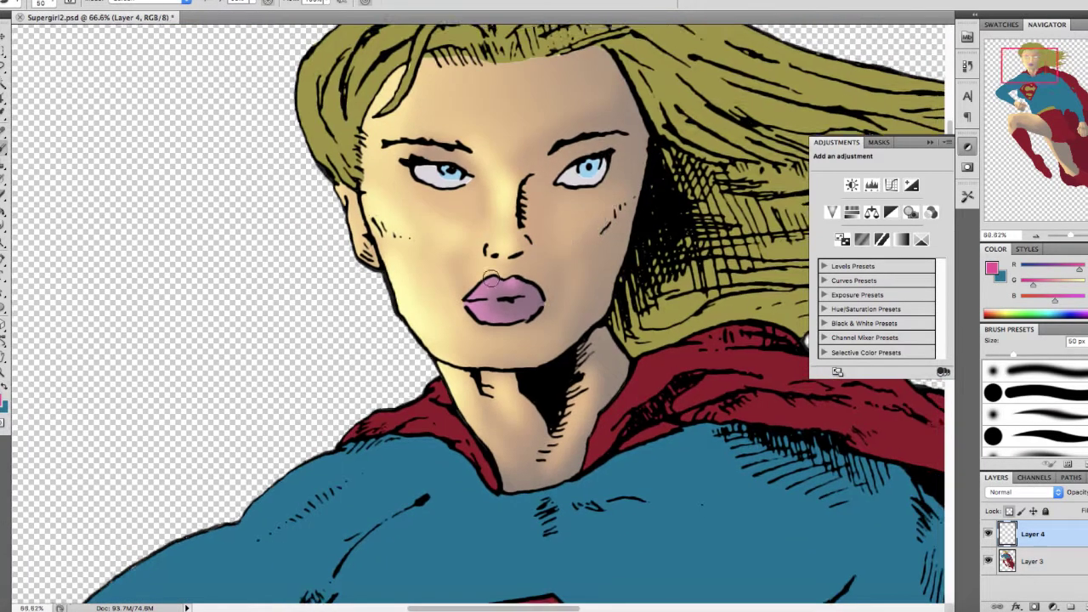
Lasso the lower lip along the mouth line and airbrush it pink with a 35 px soft brush
scroll(441, 287, "up", 2)
key("l")
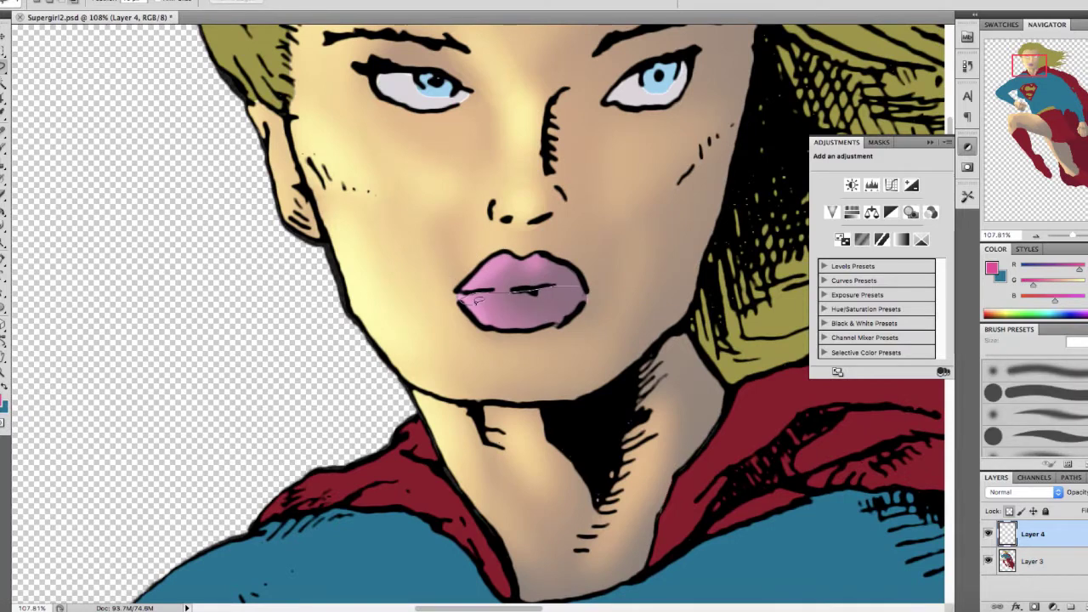
left_click_drag(476, 300, 466, 298)
key("Return")
key("b")
scroll(462, 297, "down", 4)
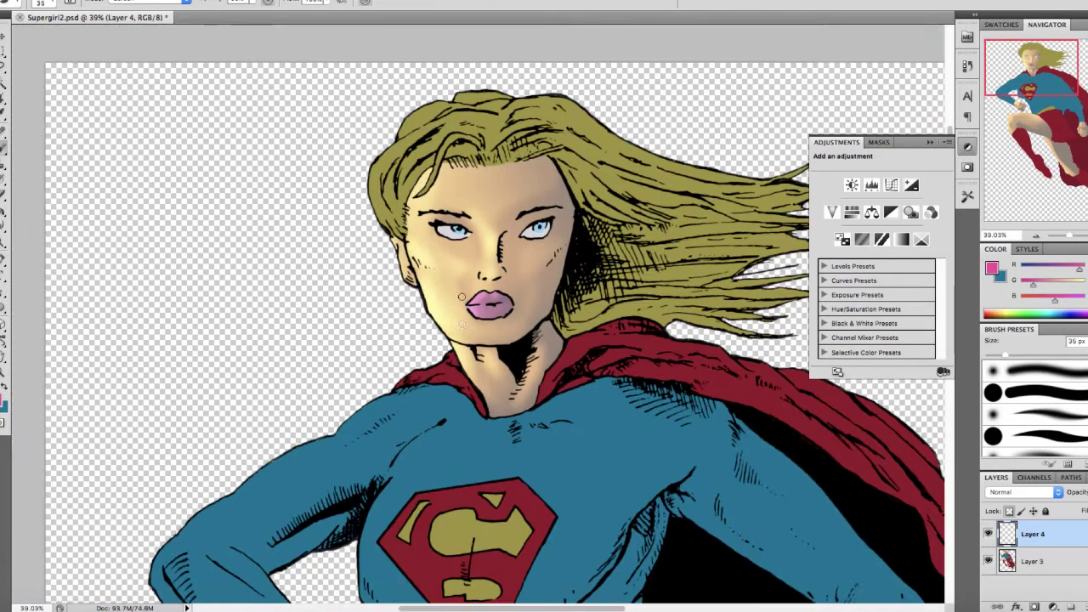
Merge the lips into Layer 3, select the whites of both eyes and copy them to a new layer
scroll(479, 200, "up", 4)
key("w")
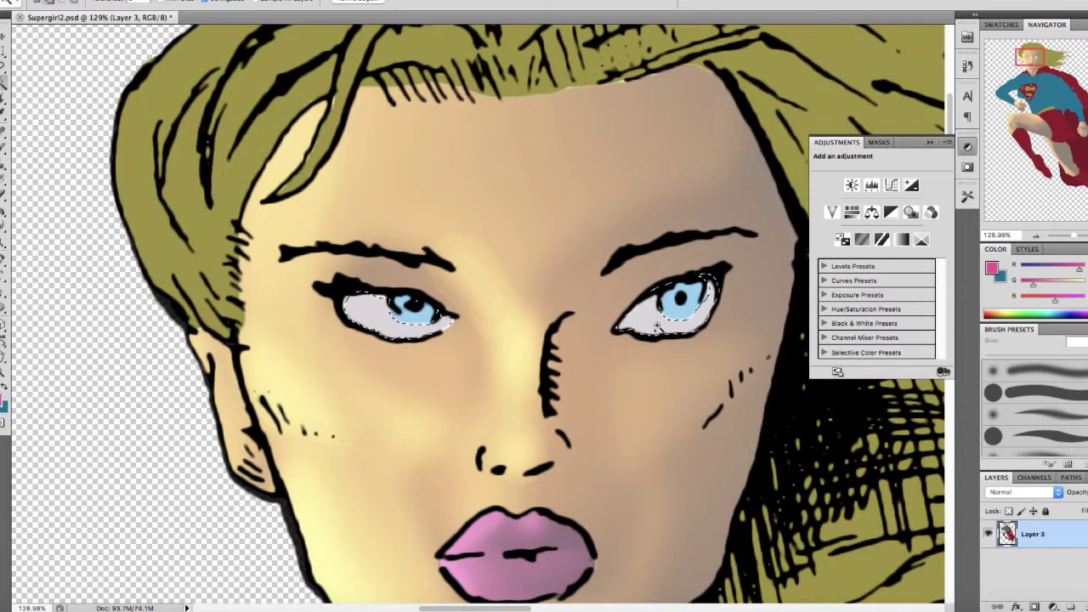
key("ctrl+j")
Sample the eye white, shift the foreground colour to pale aqua and brighten both eye whites with a 70 px soft brush
left_click(378, 313)
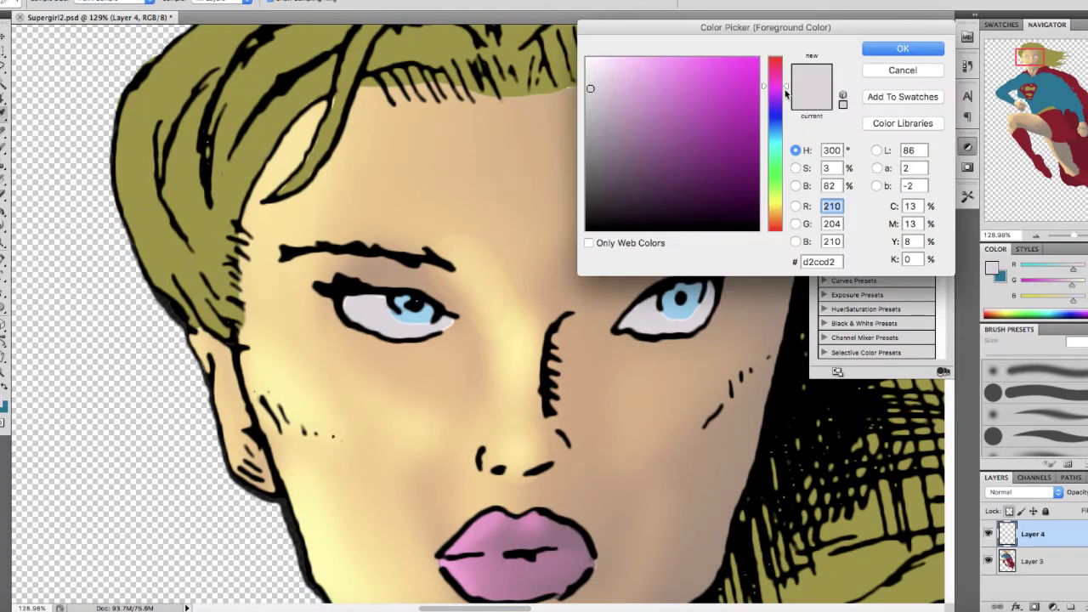
left_click_drag(786, 93, 782, 149)
left_click(903, 49)
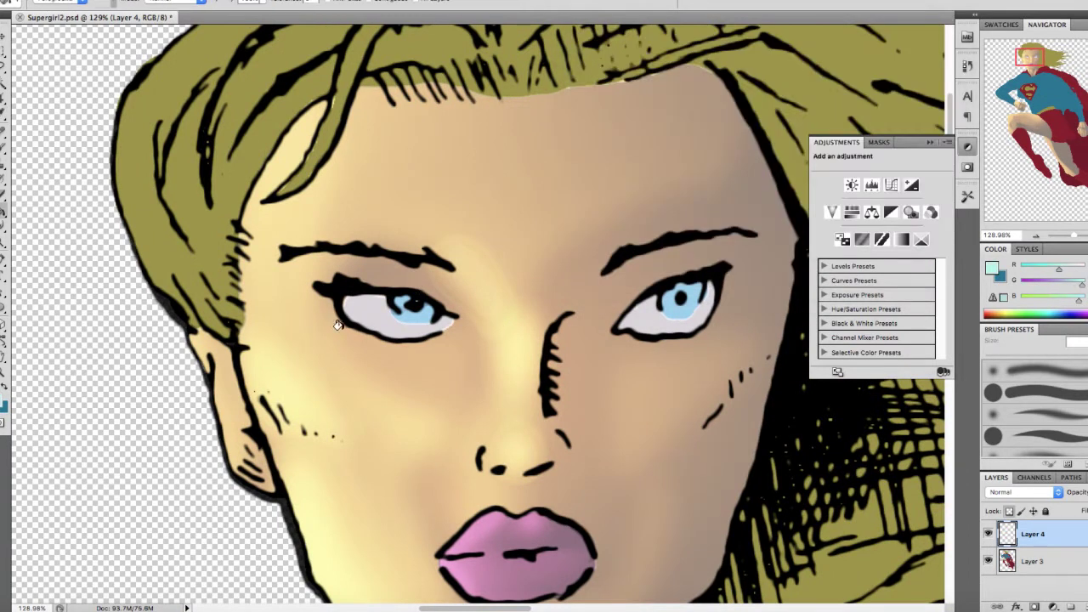
key("b")
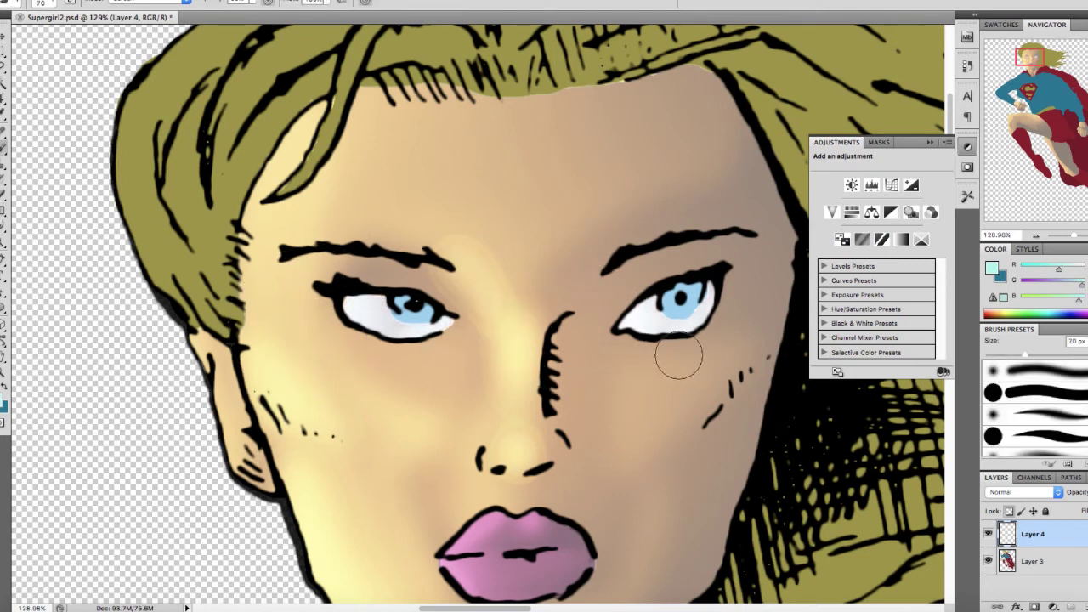
Copy the blue irises onto a new layer and merge the eye-white layer into Layer 3
key("v")
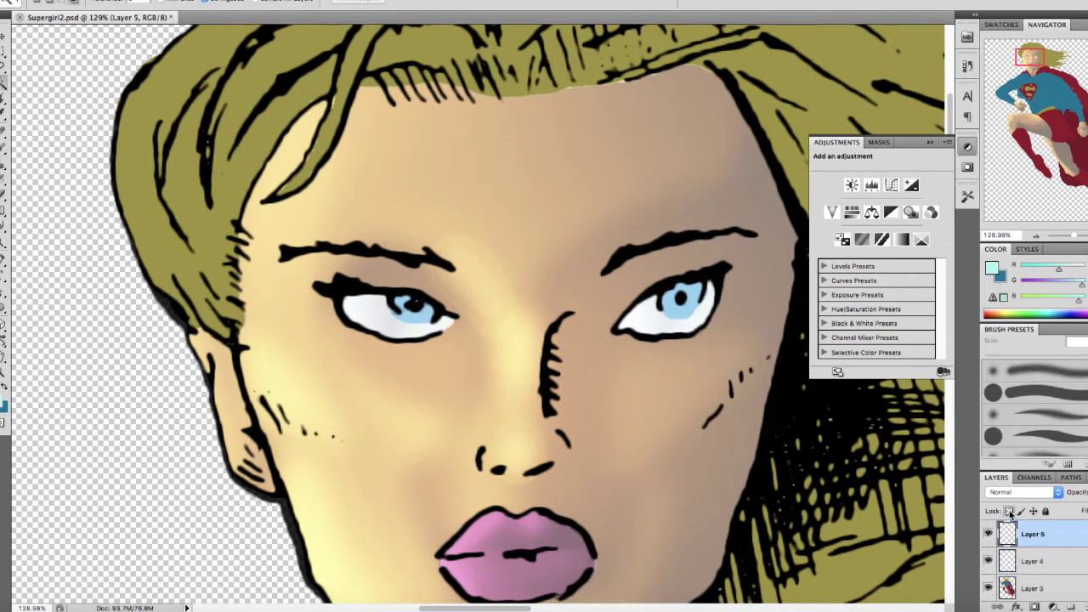
left_click(1048, 568)
key("b")
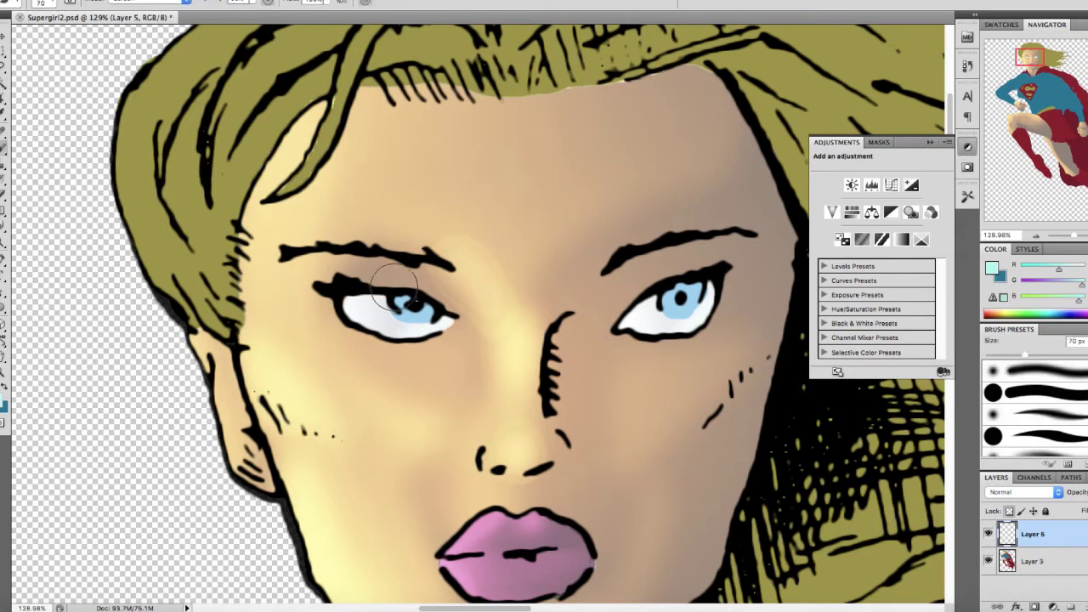
Reduce the soft brush to 15 px and paint pale aqua highlights on both irises
key("bracketleft")
key("bracketleft")
key("bracketleft")
key("bracketleft")
key("bracketleft")
key("bracketleft")
key("bracketleft")
scroll(473, 318, "up", 5)
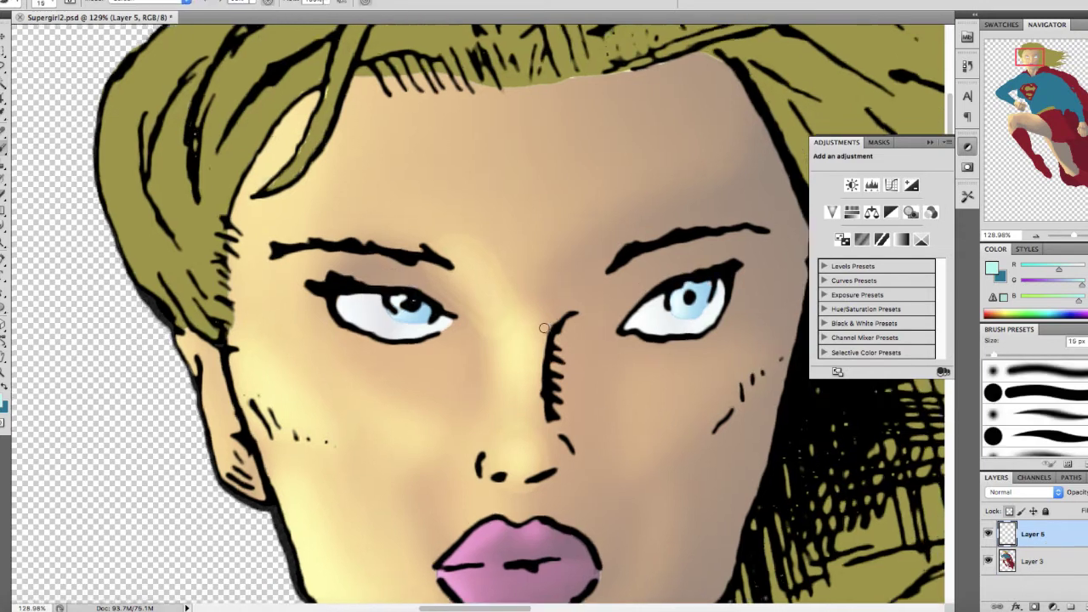
left_click_drag(394, 306, 391, 312)
left_click_drag(681, 306, 463, 318)
scroll(700, 294, "down", 10)
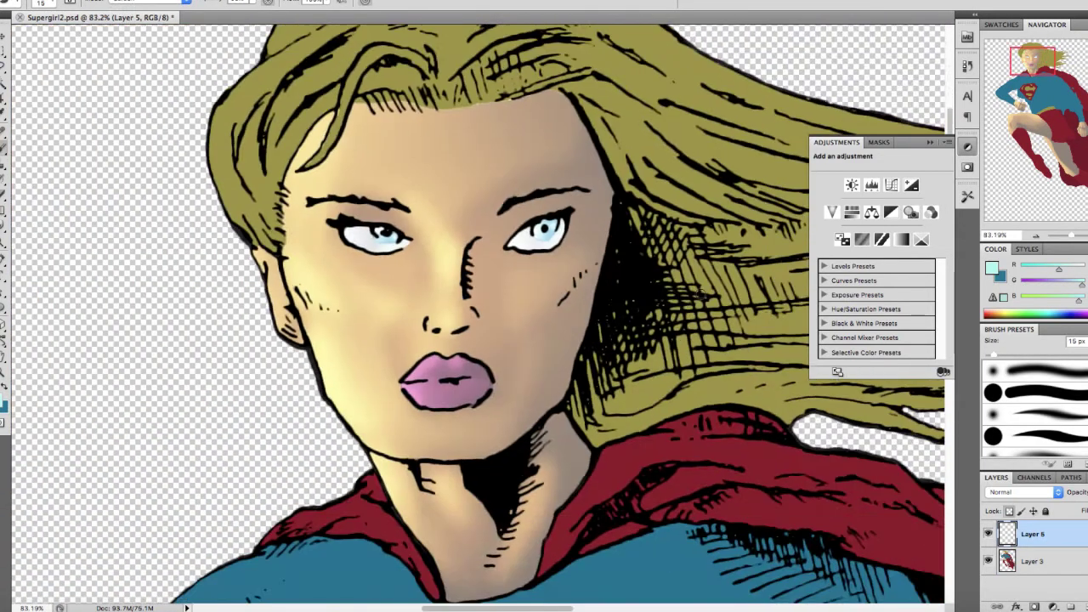
Merge the iris layer into Layer 3, select the hair by colour and copy it onto a new layer
key("super+e")
scroll(731, 216, "down", 2)
key("w")
left_click(808, 404)
key("super+j")
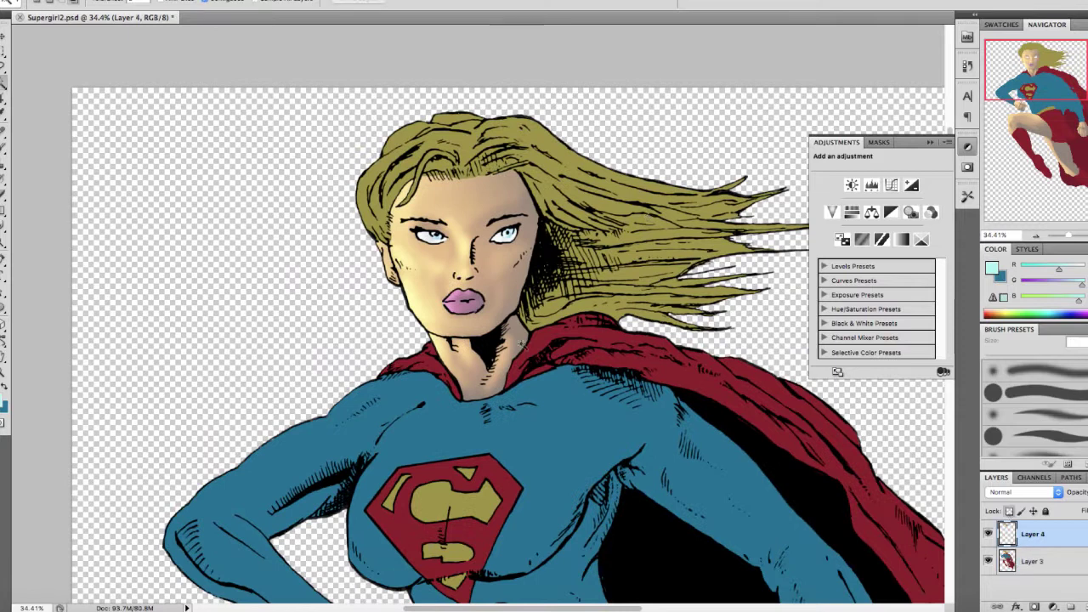
Sample the olive hair colour and change the foreground colour to bright yellow, hex fce100
key("i")
left_click(379, 199)
left_click(2, 400)
left_click_drag(725, 115, 732, 91)
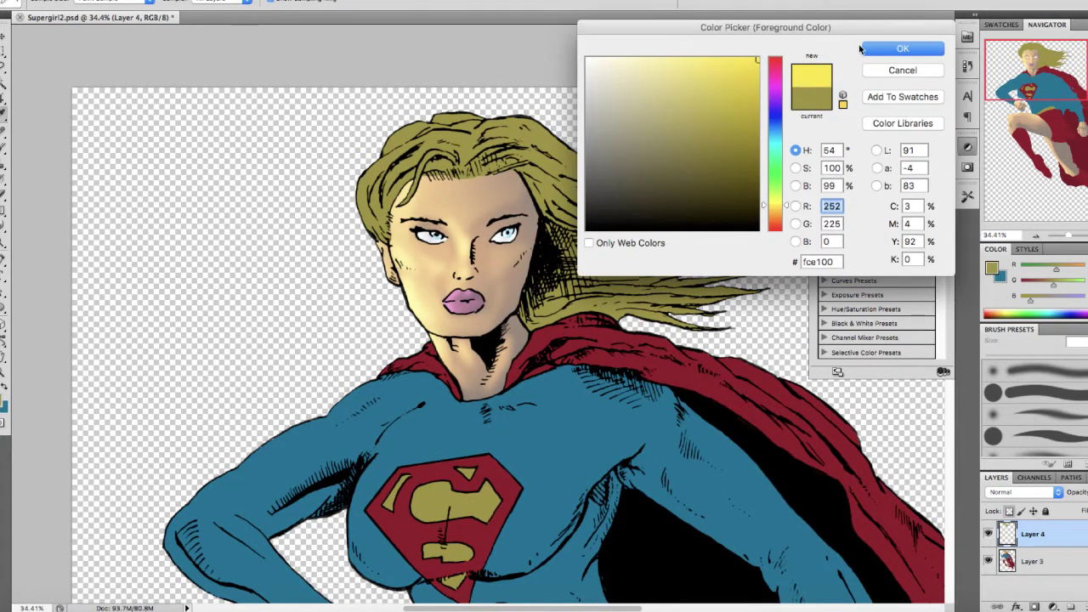
left_click(884, 49)
left_click_drag(414, 230, 406, 307)
Lasso the outer edge of the hair beside the face and the front locks above the forehead for highlighting
key("b")
key("l")
scroll(406, 307, "up", 5)
left_click_drag(313, 338, 363, 333)
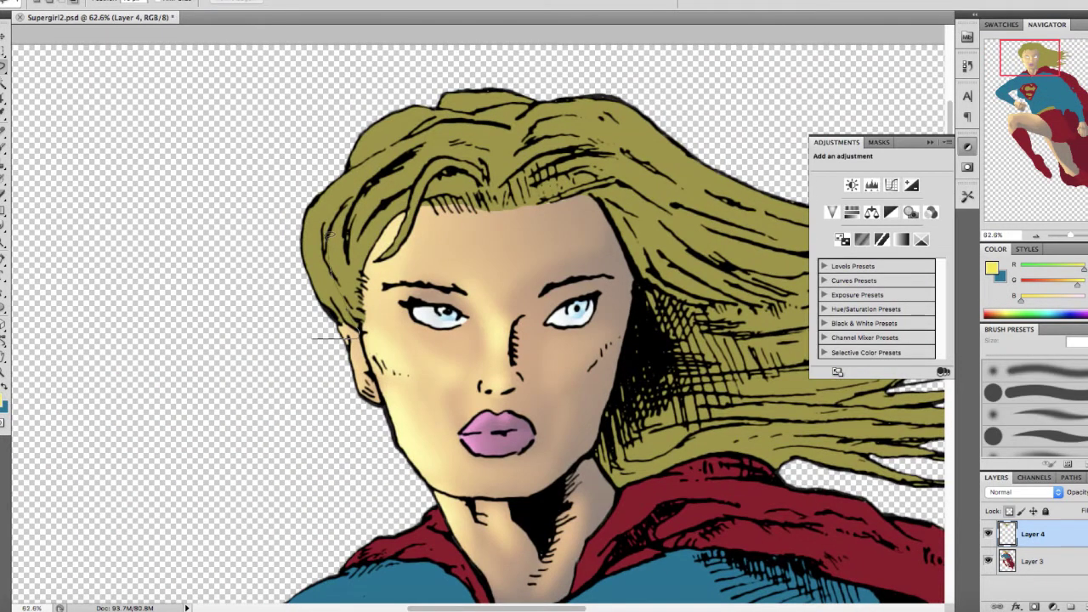
left_click_drag(257, 161, 293, 347)
scroll(448, 287, "up", 3)
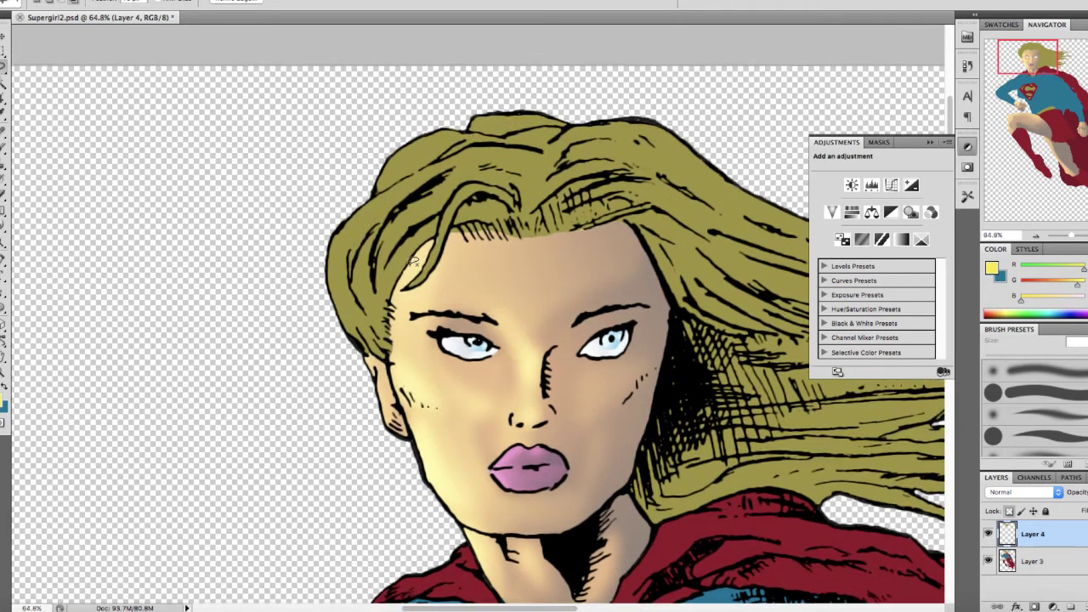
left_click_drag(340, 223, 343, 219)
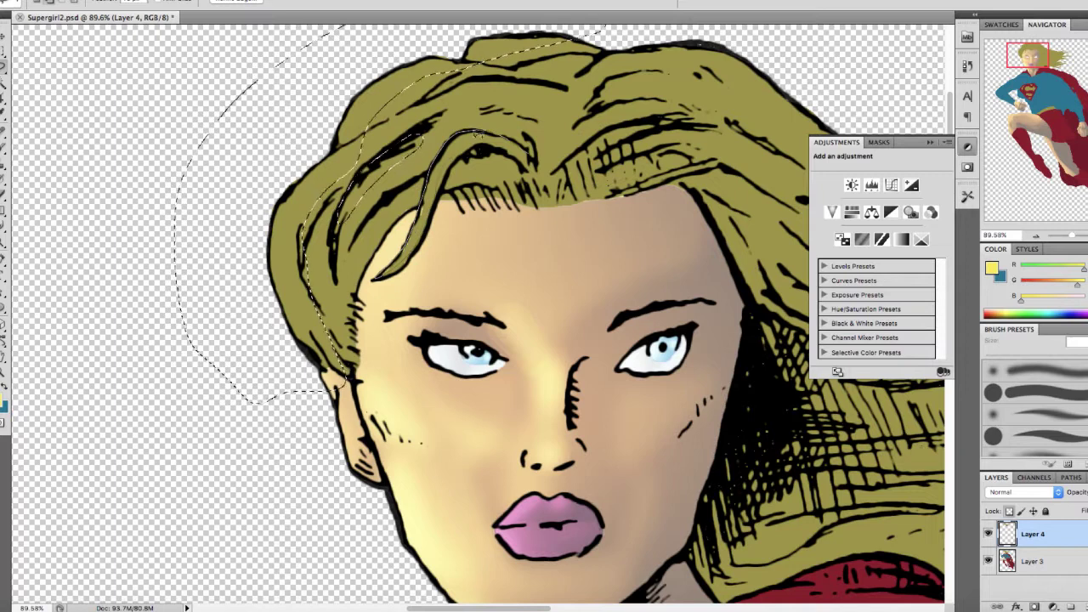
scroll(476, 314, "up", 2)
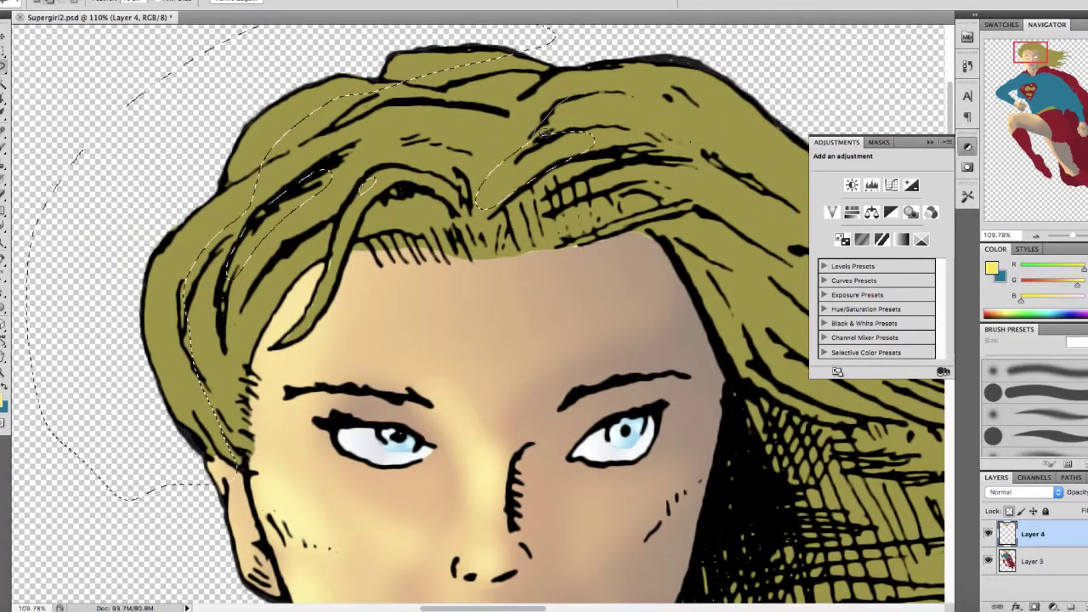
mouse_move(544, 131)
left_mouse_down()
mouse_move(501, 70)
mouse_move(520, 83)
mouse_move(470, 136)
mouse_move(340, 152)
mouse_move(443, 93)
left_mouse_up()
mouse_move(336, 158)
left_mouse_down()
mouse_move(247, 363)
mouse_move(318, 249)
mouse_move(460, 270)
left_mouse_up()
scroll(243, 365, "down", 3)
Enlarge the soft brush to about 1300 px and airbrush yellow highlights into the selected front hair
key("bracketright")
key("bracketright")
key("bracketright")
key("bracketright")
key("bracketright")
key("bracketright")
key("bracketright")
key("bracketright")
key("bracketright")
key("bracketright")
key("bracketright")
key("bracketright")
key("bracketright")
key("bracketright")
key("bracketright")
key("bracketright")
key("bracketright")
key("bracketright")
key("bracketright")
key("bracketright")
key("ctrl+d")
key("bracketleft")
key("bracketleft")
key("bracketleft")
key("bracketleft")
key("bracketleft")
key("bracketleft")
key("bracketleft")
key("bracketleft")
key("bracketleft")
key("bracketleft")
key("bracketleft")
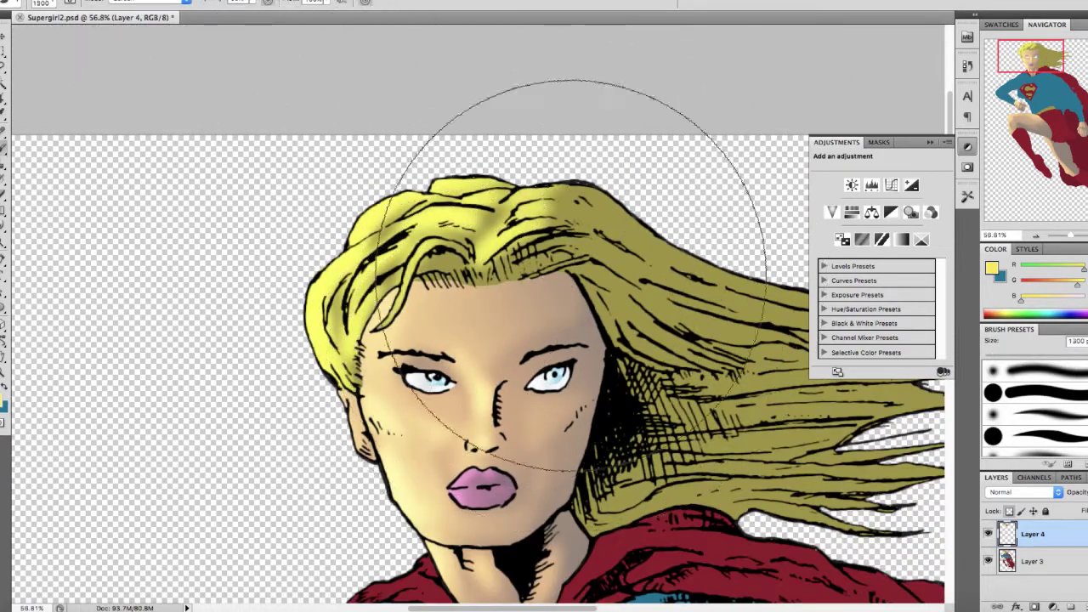
Reduce the soft brush to 70 px, touch up the yellow highlights on the front locks and clear the selection
scroll(362, 329, "up", 3)
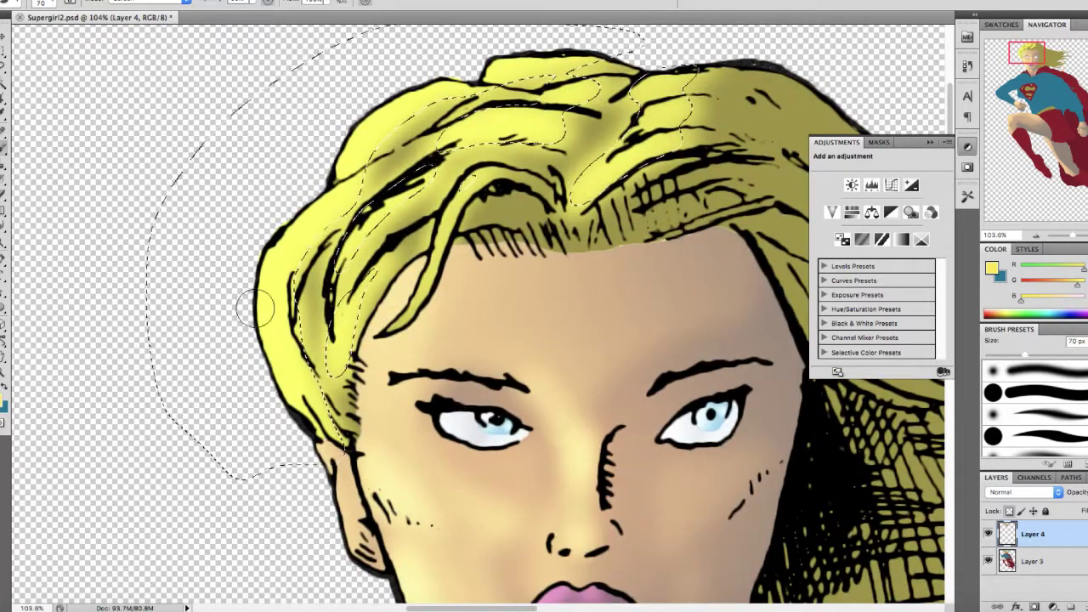
key("bracketleft")
key("bracketleft")
key("bracketleft")
key("bracketleft")
key("bracketleft")
key("bracketleft")
key("bracketleft")
key("bracketleft")
key("bracketleft")
key("bracketleft")
key("bracketleft")
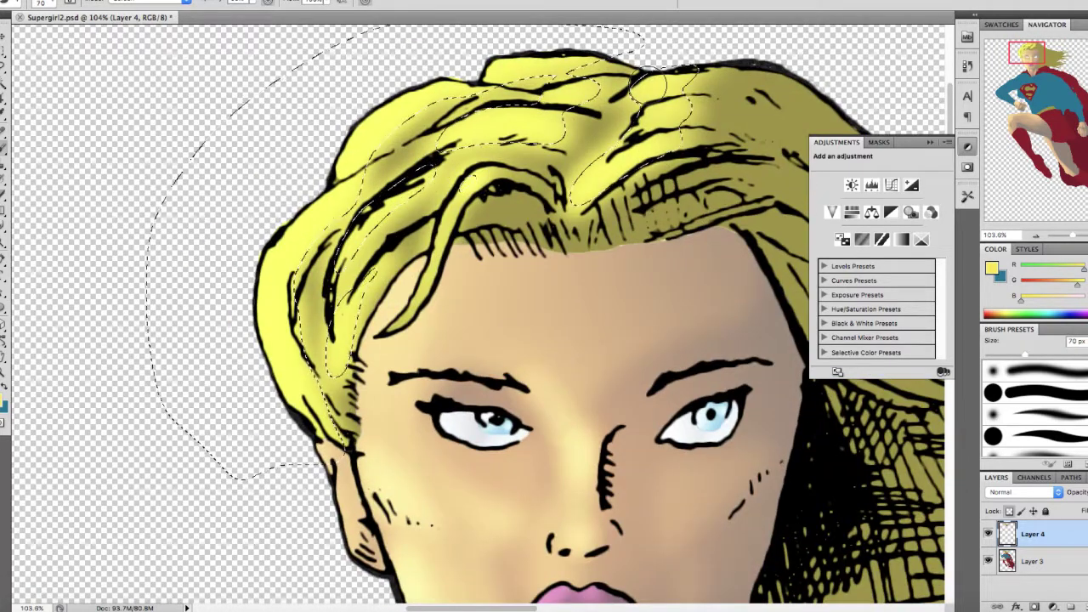
scroll(648, 88, "down", 2)
key("ctrl+d")
left_click_drag(503, 178, 490, 213)
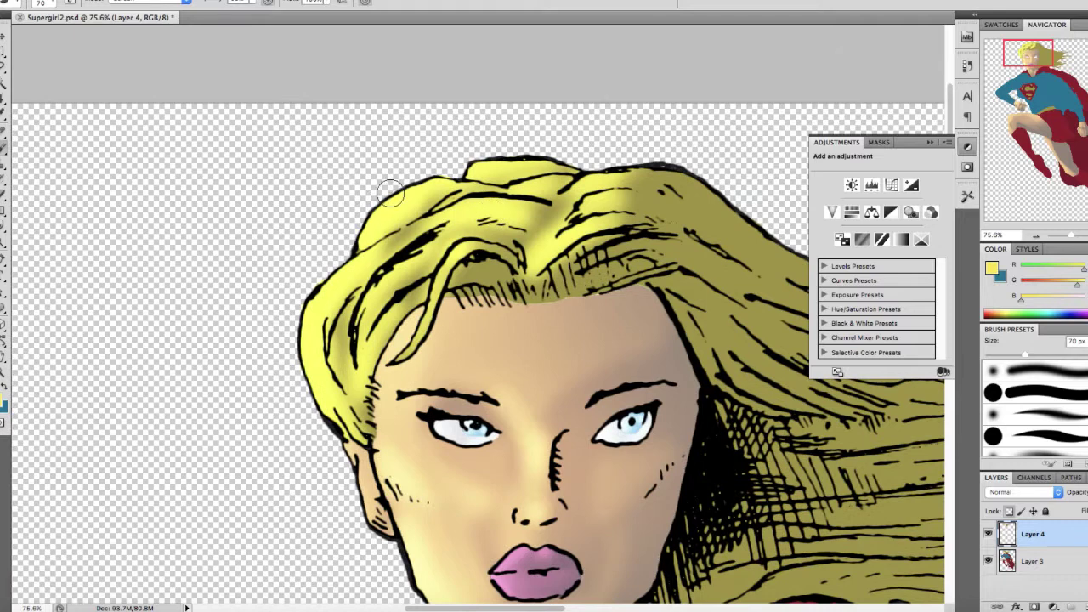
Lasso the upper edge of the flowing hair, brighten it with yellow and merge the hair layer into Layer 3
scroll(391, 194, "down", 3)
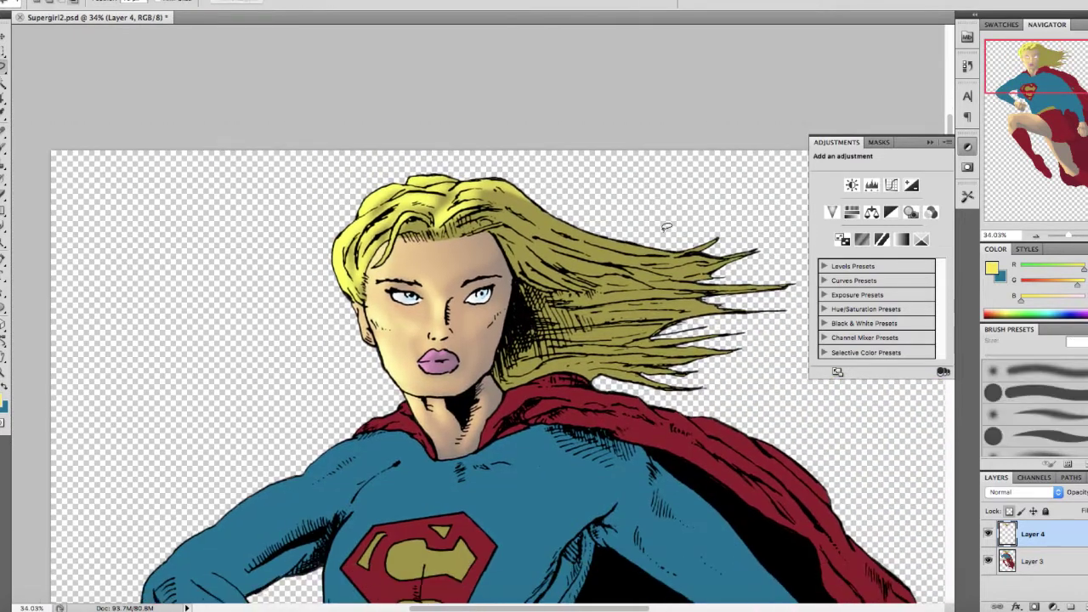
scroll(666, 227, "up", 5)
scroll(666, 227, "down", 3)
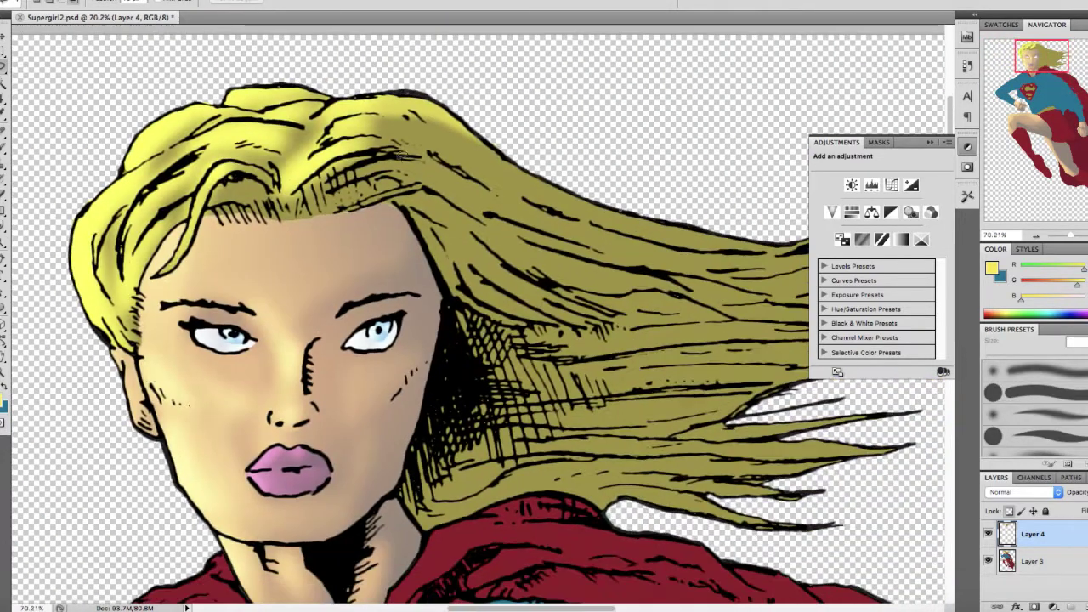
scroll(470, 198, "down", 2)
left_click_drag(469, 185, 445, 147)
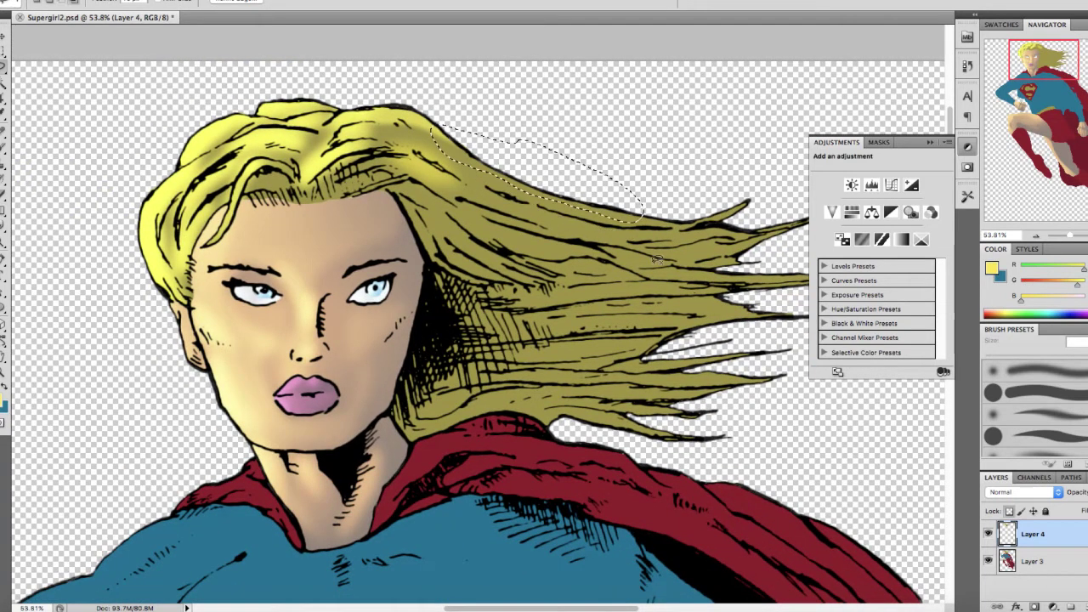
key("g")
scroll(631, 253, "down", 6)
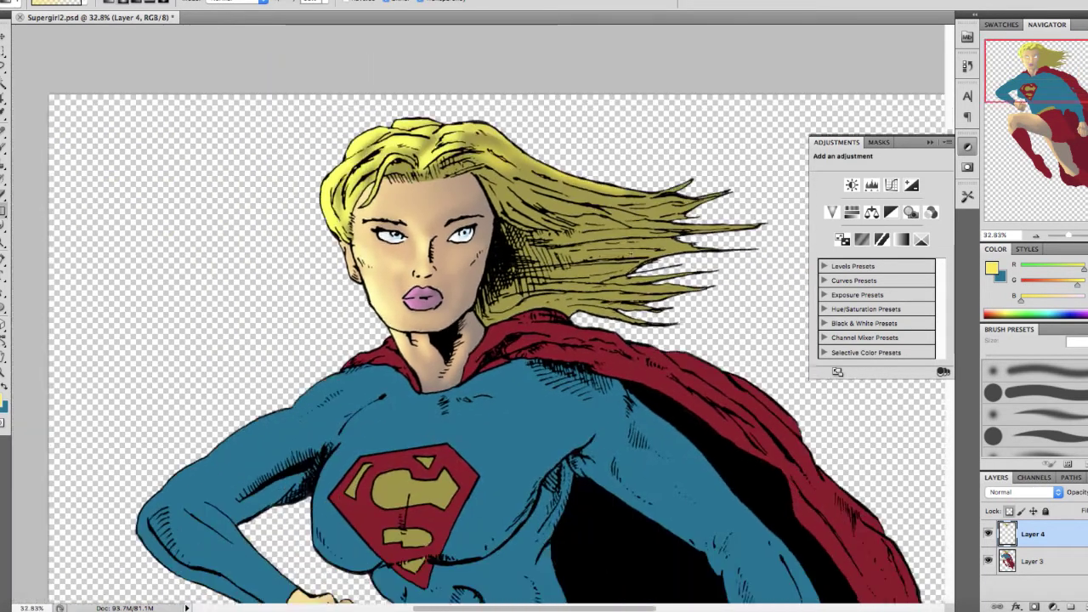
key("super+e")
scroll(634, 257, "down", 4)
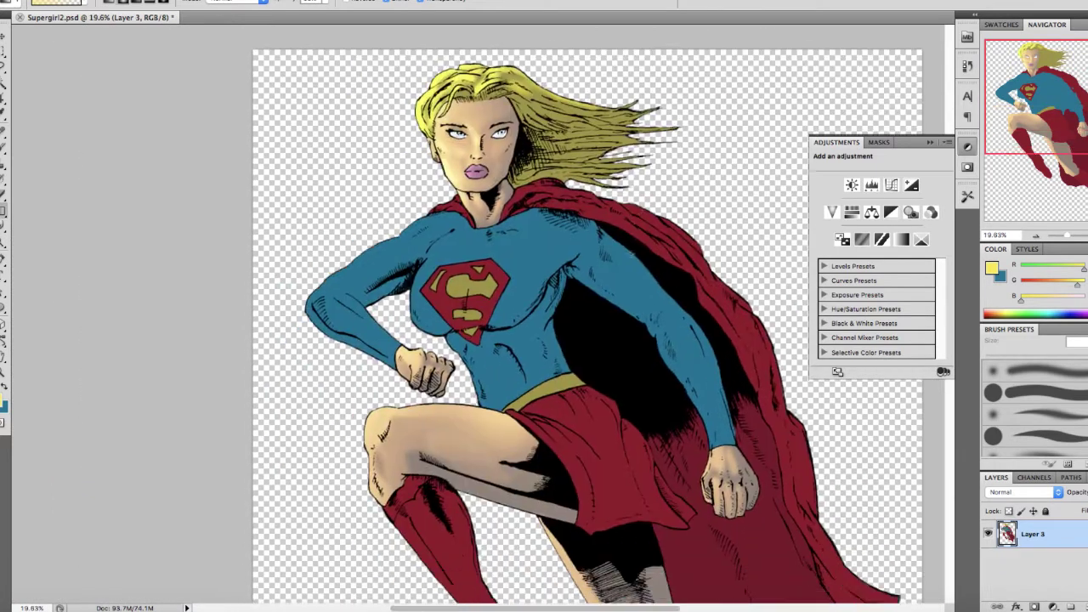
Copy the red costume areas onto a new layer and set the foreground colour to orange-red
scroll(635, 258, "up", 3)
scroll(634, 257, "left", 2)
key("i")
left_click(3, 402)
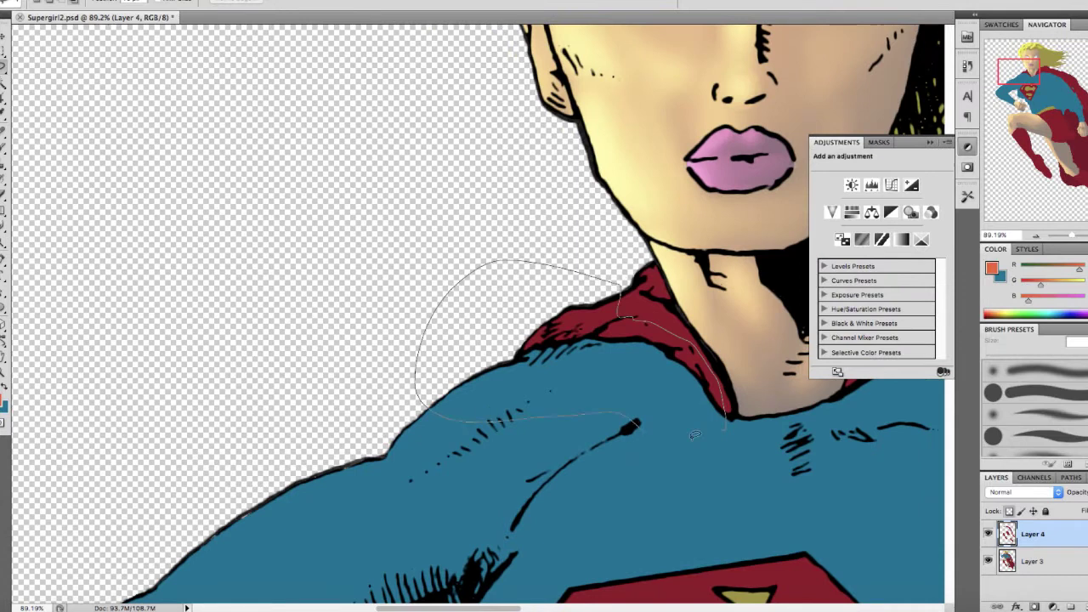
Lasso the cape collar above the bent arm's shoulder and paint orange-red highlights with a 100 px soft brush
left_click_drag(695, 434, 690, 433)
key("b")
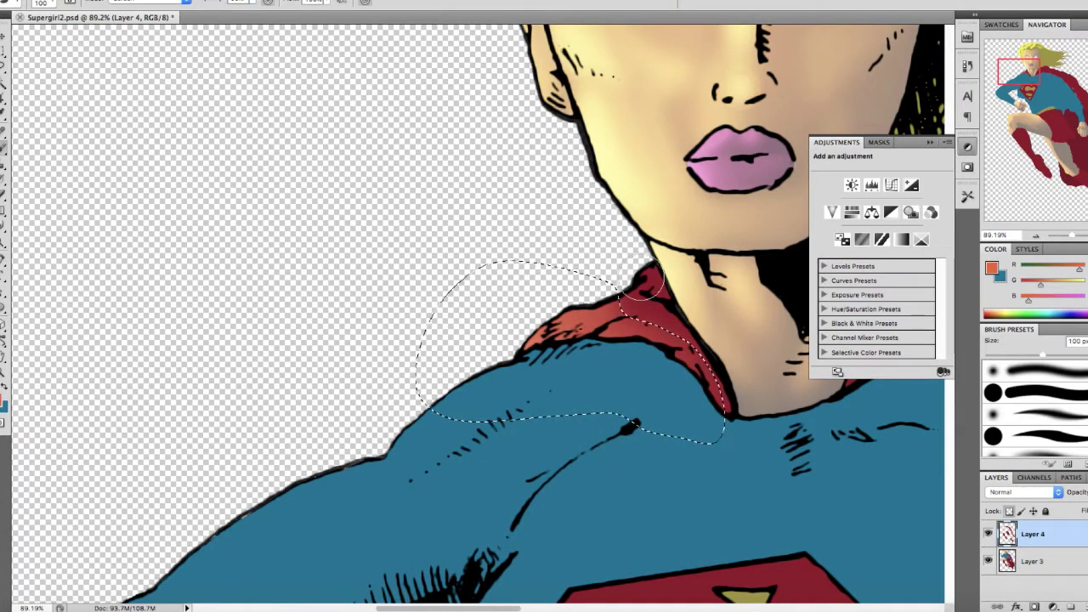
key("ctrl+d")
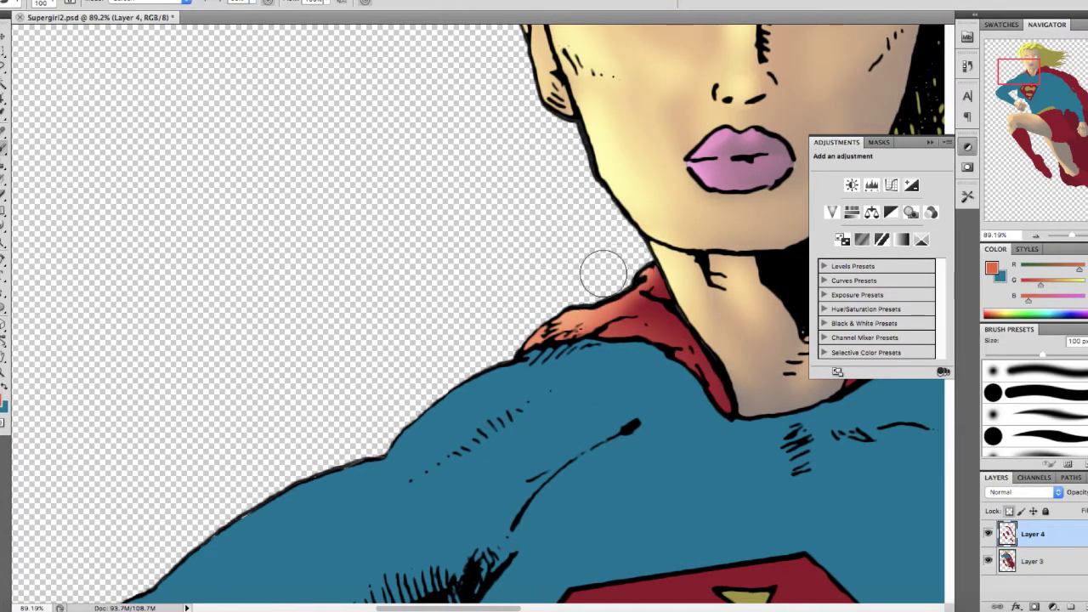
Lasso the inner edge of the collar on the hair side of the neck and brush on an orange-red highlight
scroll(604, 274, "down", 5)
key("l")
left_click_drag(587, 352, 602, 321)
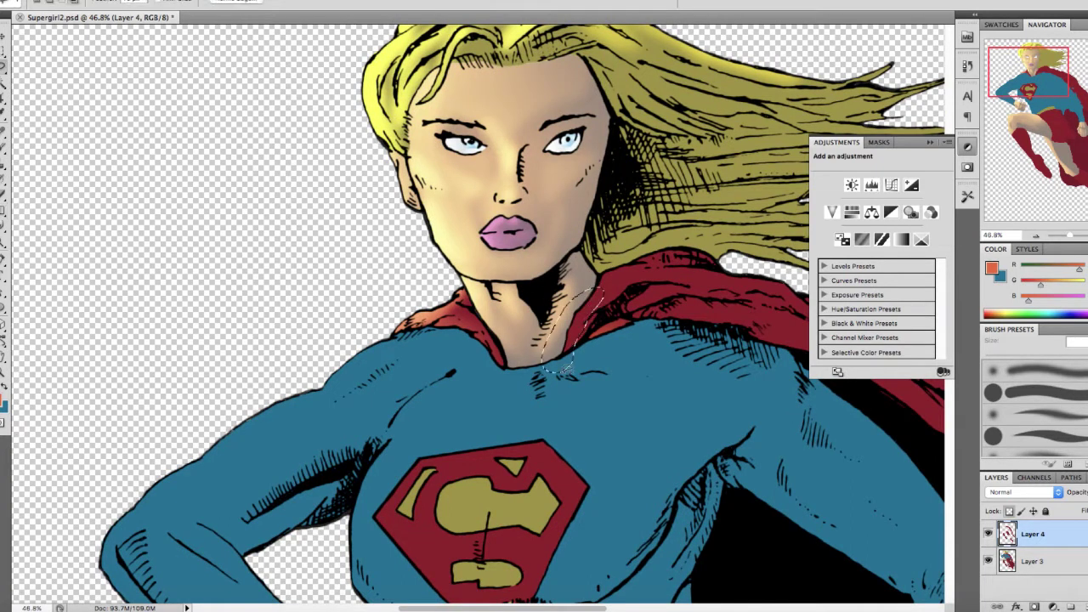
key("b")
scroll(558, 300, "down", 4)
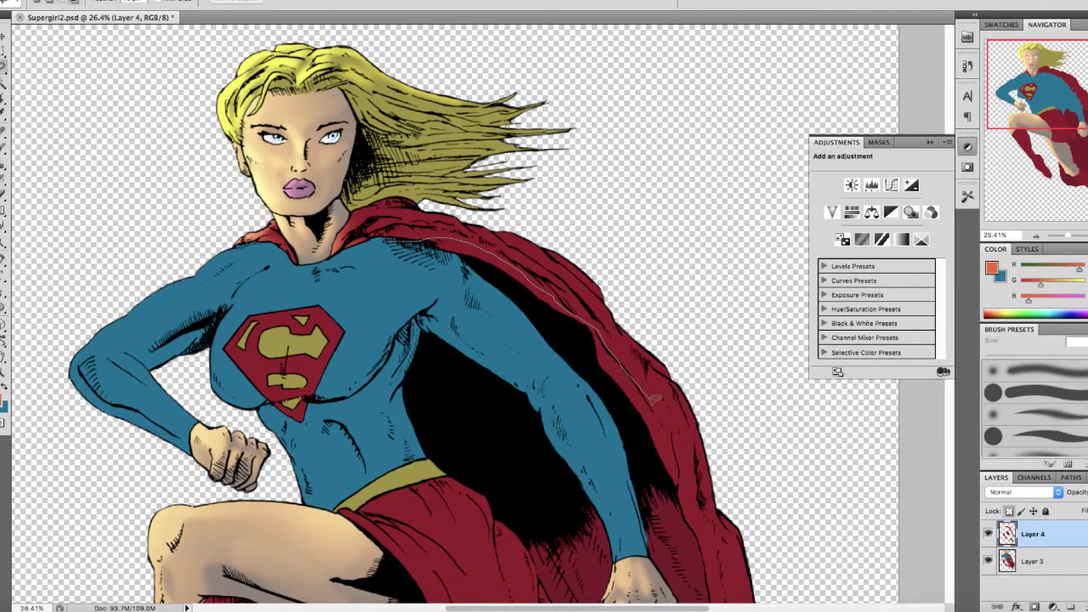
Lasso along the cape's inner fold behind the straight arm and airbrush an orange-red highlight with a 1900 px soft brush
left_click_drag(401, 253, 621, 435)
key("b")
key("bracketright")
key("bracketright")
key("bracketright")
key("bracketright")
key("bracketright")
key("bracketright")
key("bracketright")
key("bracketright")
key("bracketright")
key("bracketright")
key("bracketright")
key("bracketright")
key("bracketright")
key("bracketright")
key("bracketright")
key("bracketright")
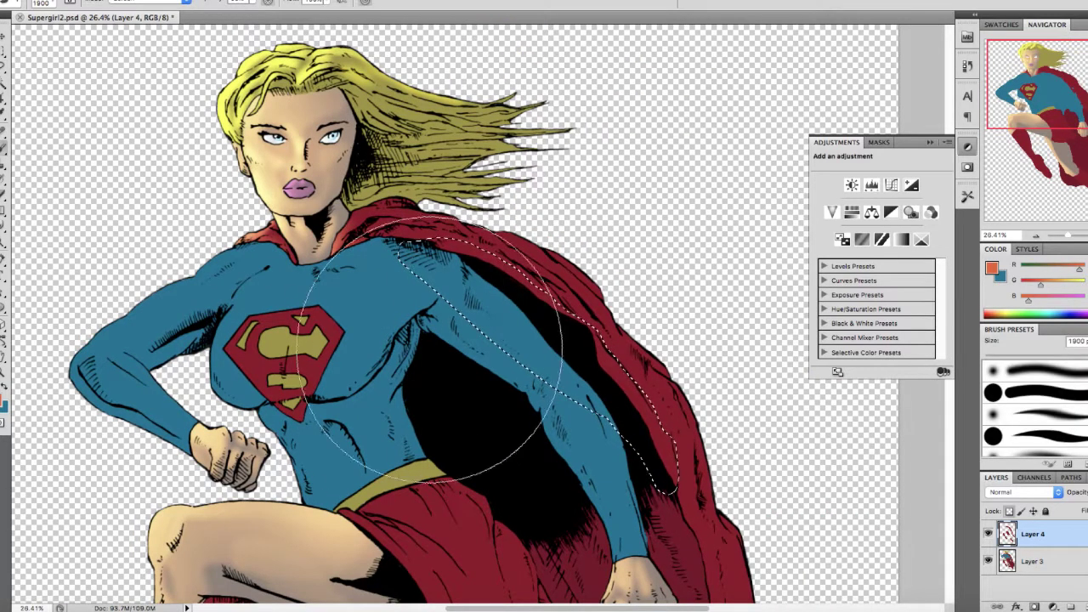
left_click_drag(411, 382, 515, 506)
Lasso the lower cape folds beside the fist and down to the hem and airbrush them orange-red
scroll(518, 510, "down", 5)
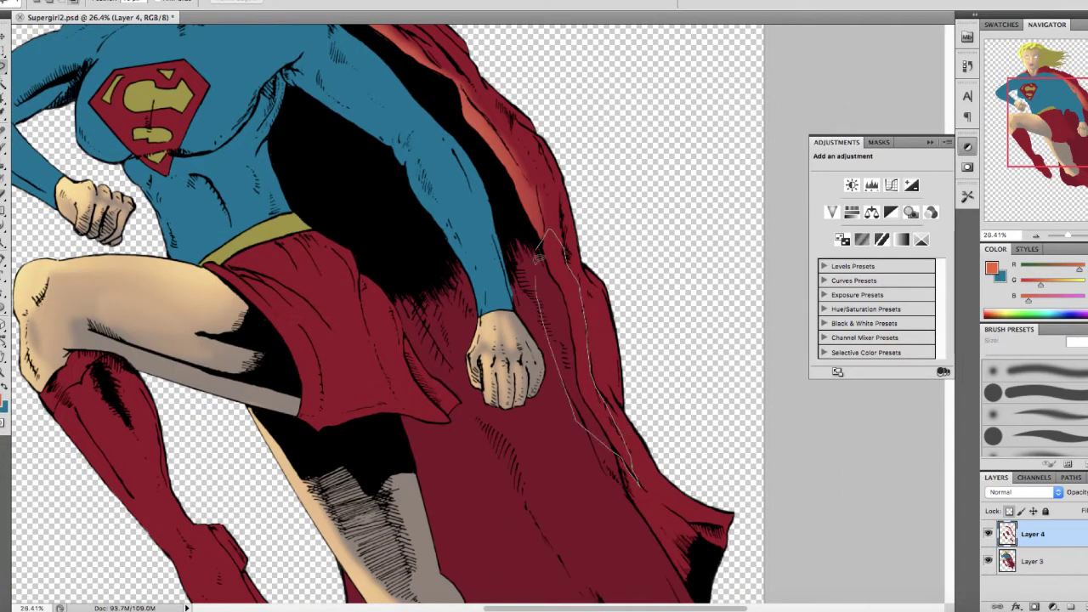
scroll(400, 335, "up", 3)
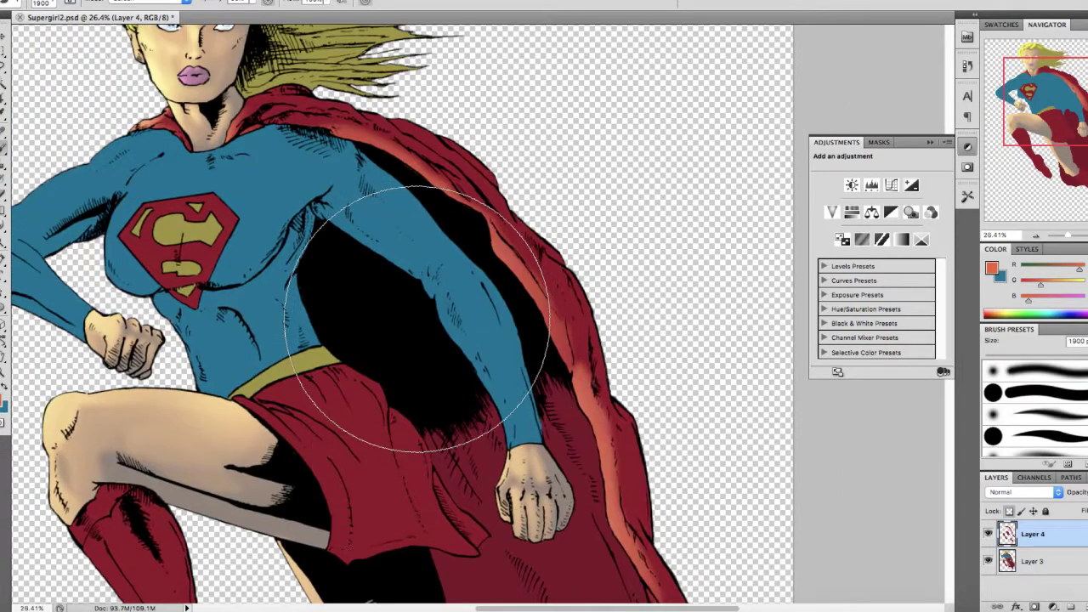
scroll(416, 319, "down", 5)
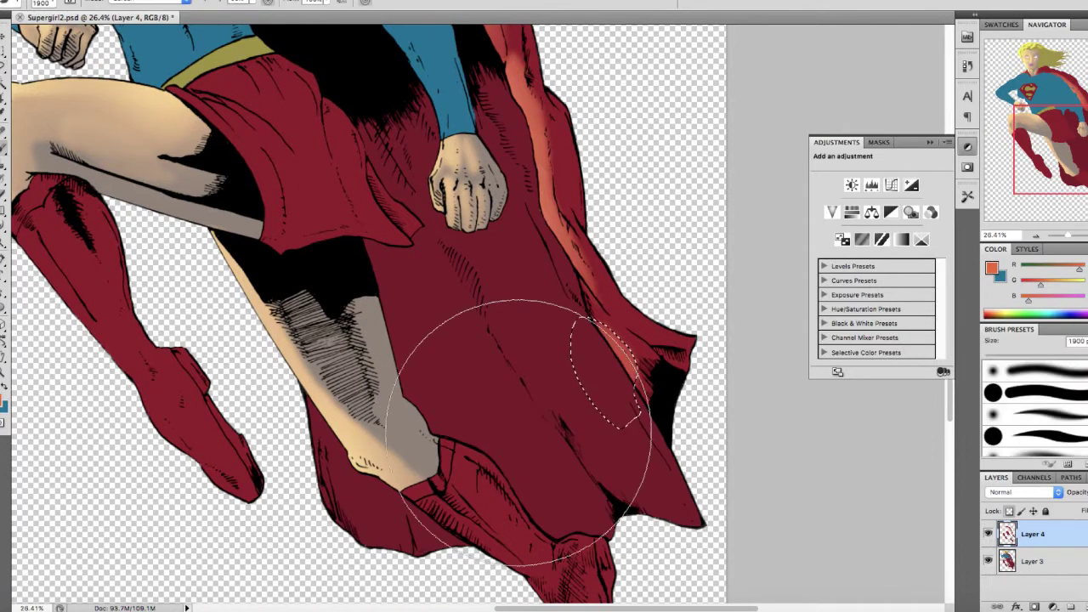
Lasso the front edge of the bent leg's boot from knee to toe and airbrush it orange-red
scroll(522, 400, "down", 3)
scroll(513, 428, "up", 2)
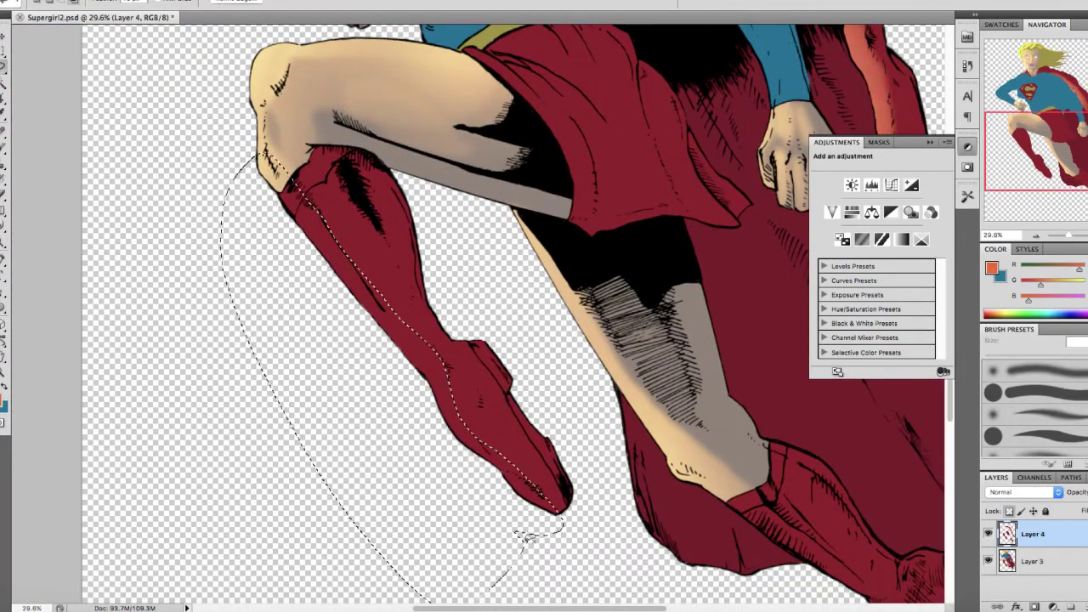
key("b")
left_click_drag(425, 522, 225, 317)
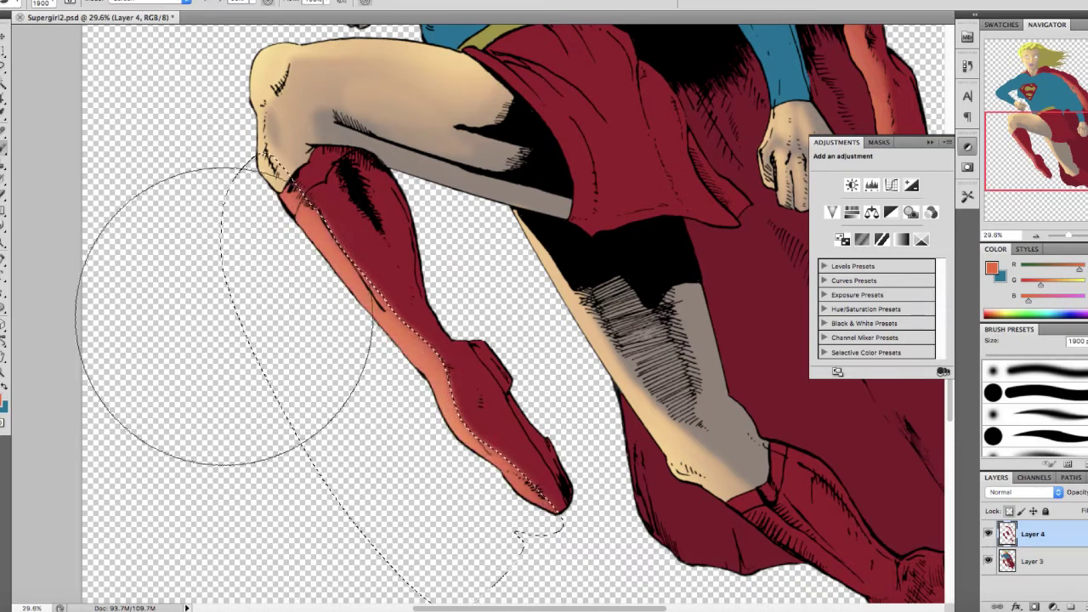
key("super+d")
Lasso the calf panel and a small ankle patch on the bent leg's boot and highlight each in orange-red
key("l")
left_click_drag(404, 257, 297, 246)
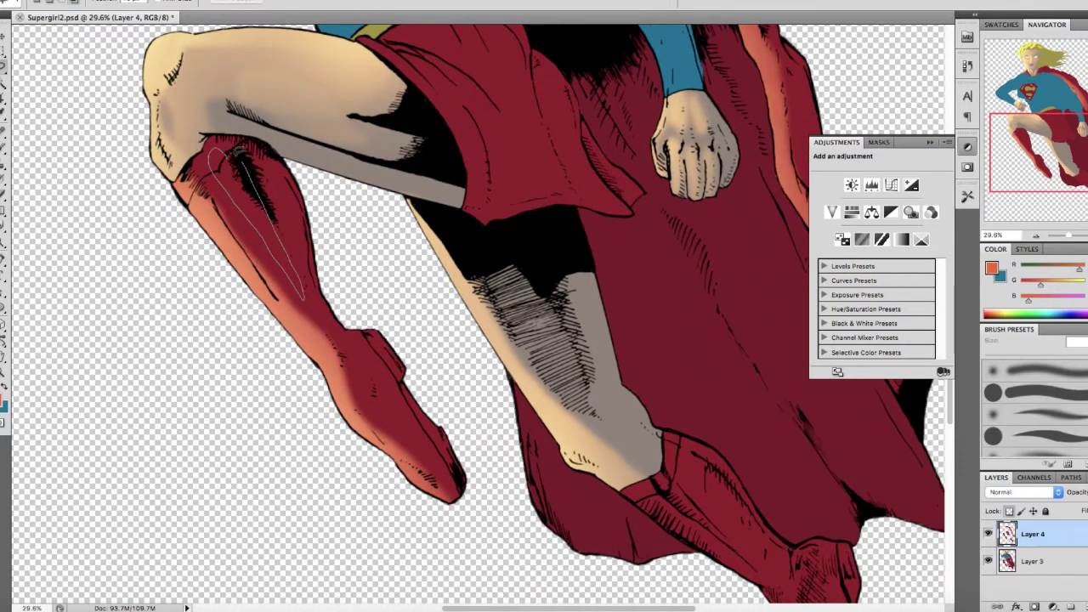
left_click_drag(241, 152, 244, 162)
key("b")
mouse_move(187, 200)
left_mouse_down()
mouse_move(178, 217)
mouse_move(193, 276)
left_mouse_up()
key("super+d")
key("l")
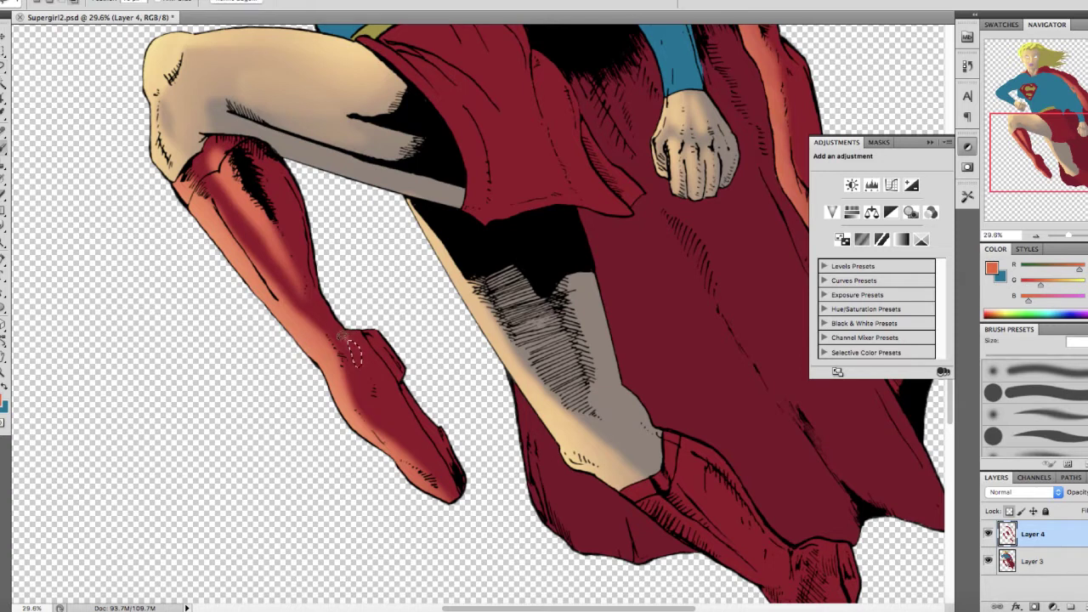
key("b")
left_click(344, 341)
key("super+d")
Lasso the outer lower edge of the straight leg's boot down to the toe and airbrush it orange-red
key("l")
left_click_drag(545, 476, 303, 238)
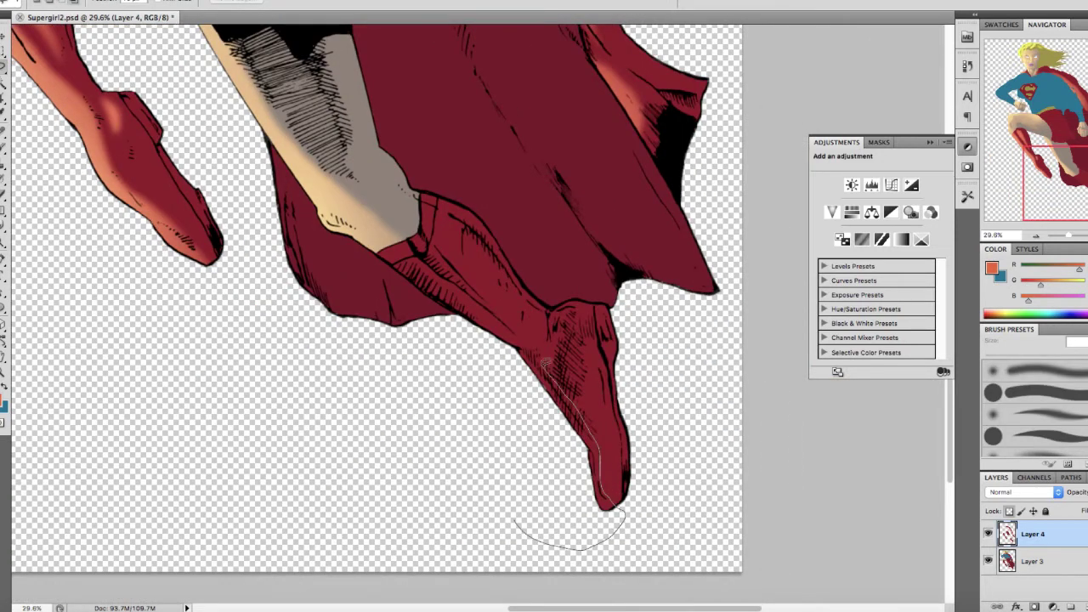
key("b")
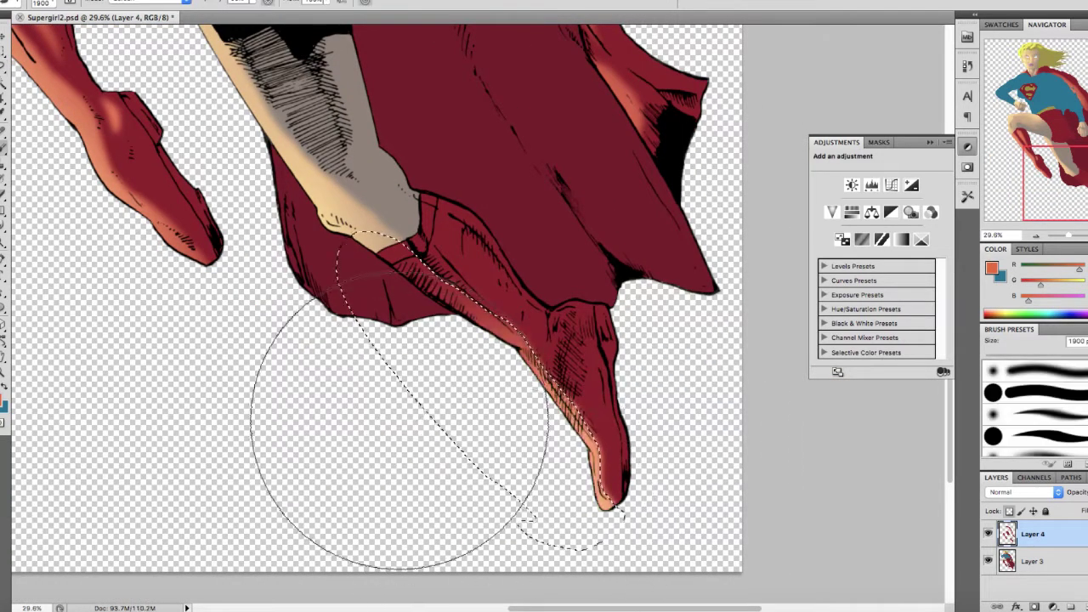
left_click_drag(394, 432, 416, 459)
scroll(417, 451, "down", 5)
Lasso the upper calf panel of the straight leg's boot and airbrush an orange-red highlight inside it
key("l")
scroll(439, 349, "up", 10)
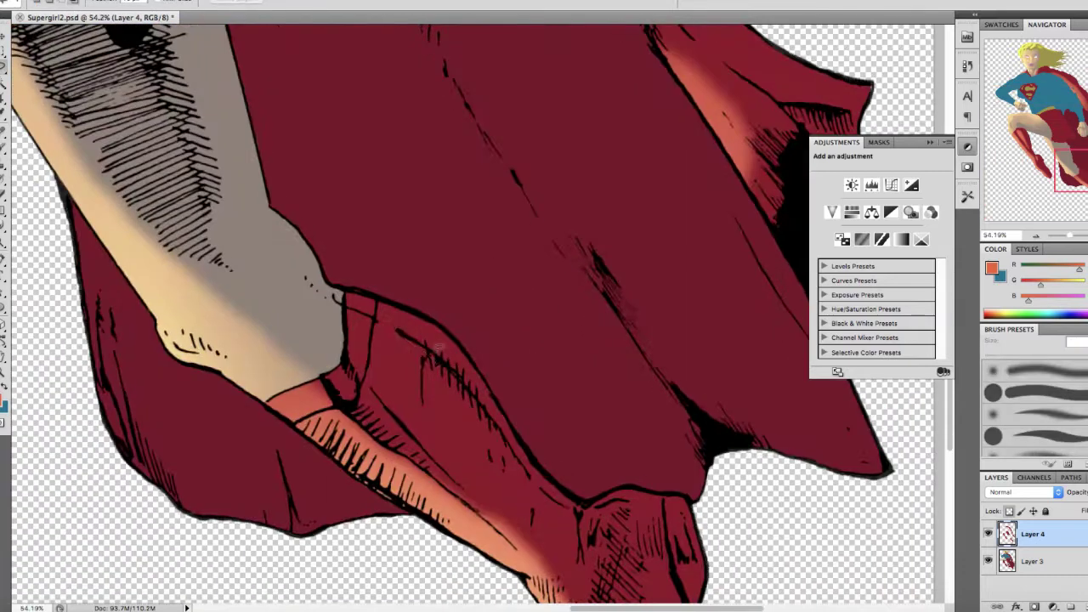
scroll(427, 355, "down", 5)
scroll(504, 464, "up", 2)
key("b")
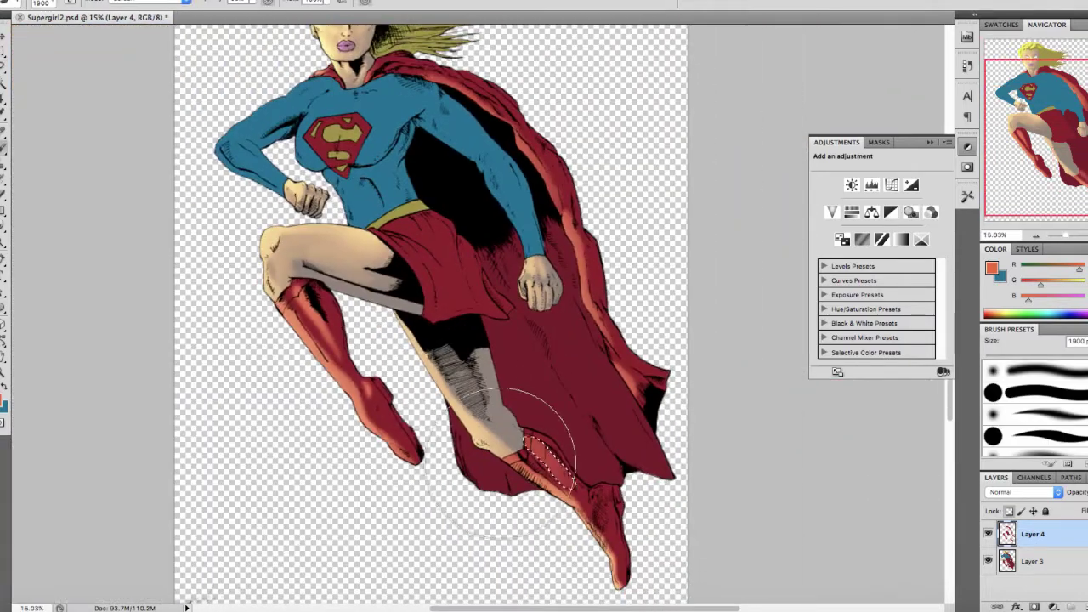
Highlight the small selected patch at the notch of the straight leg's boot cuff in orange-red
scroll(581, 518, "up", 8)
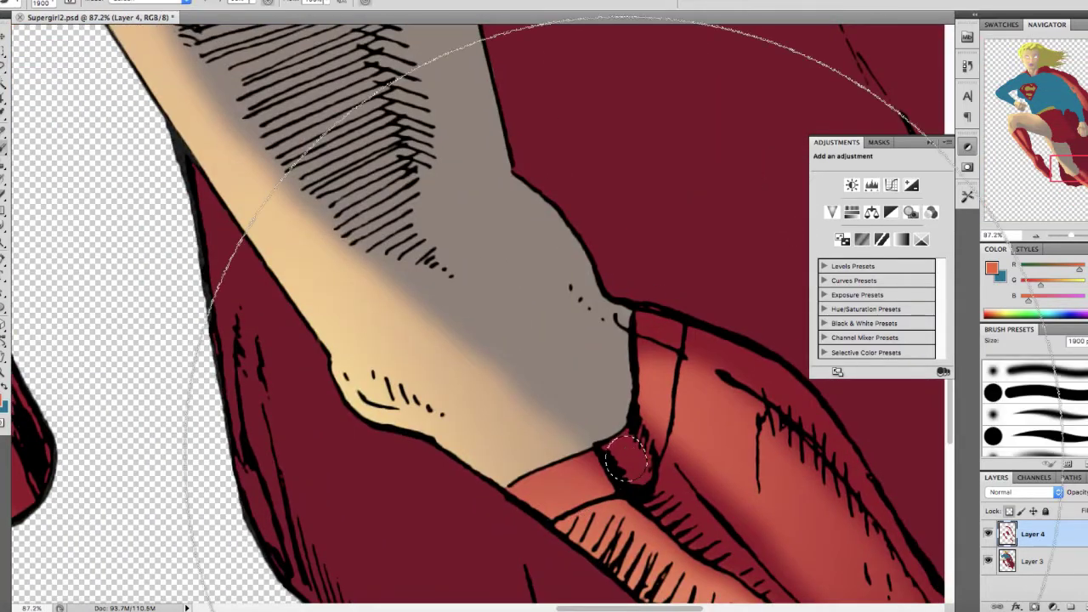
scroll(625, 457, "down", 6)
left_click(75, 0)
mouse_move(106, 0)
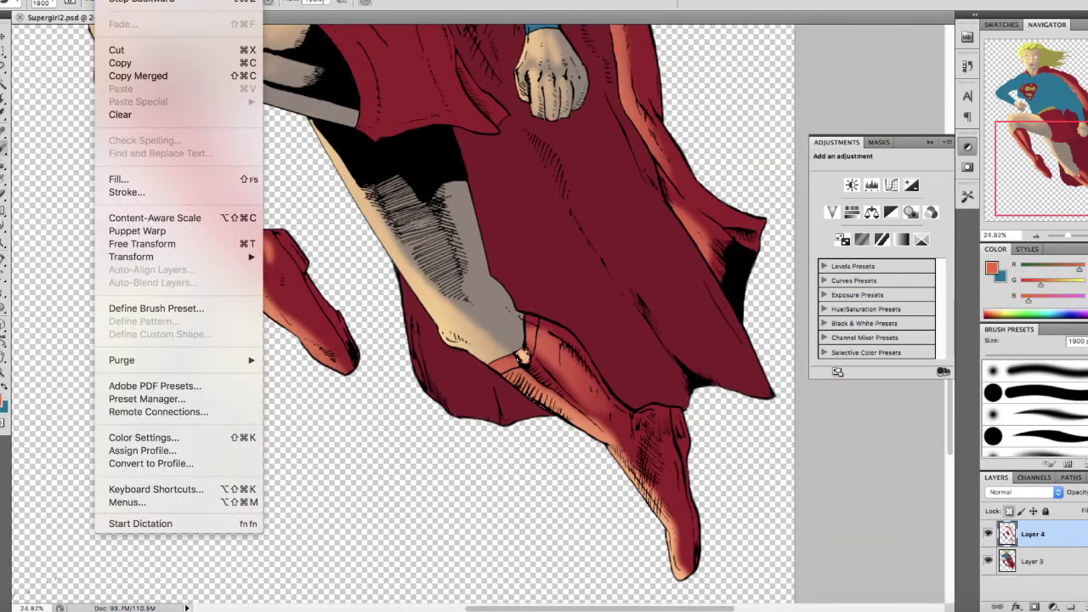
key("Escape")
scroll(641, 432, "up", 3)
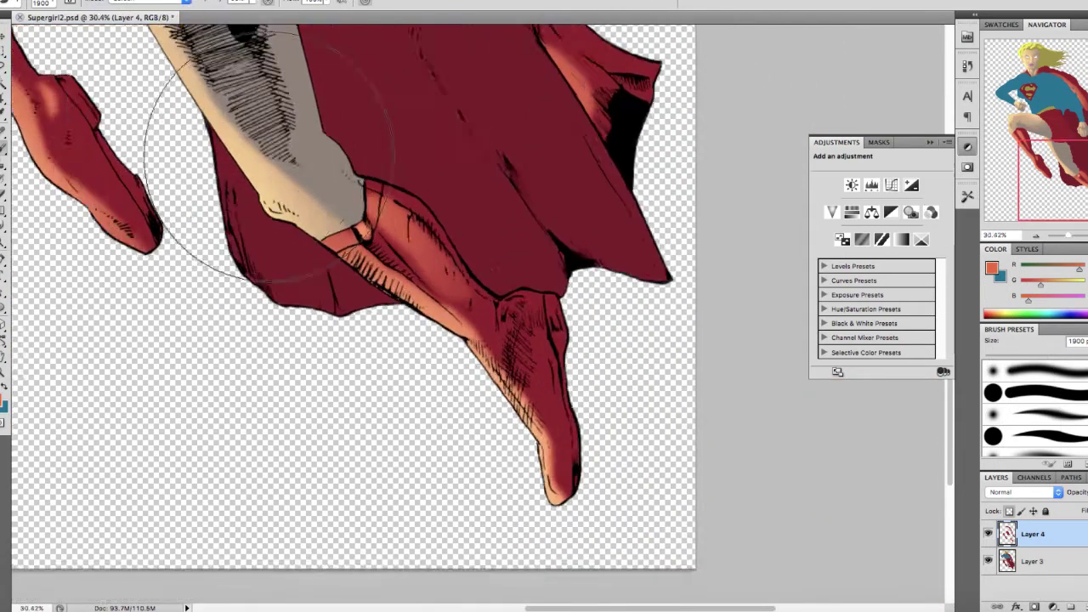
Lasso the skirt's front edge along the thigh and below the belt, and airbrush an orange-red highlight inside it
key("bracketleft")
key("bracketleft")
key("super+0")
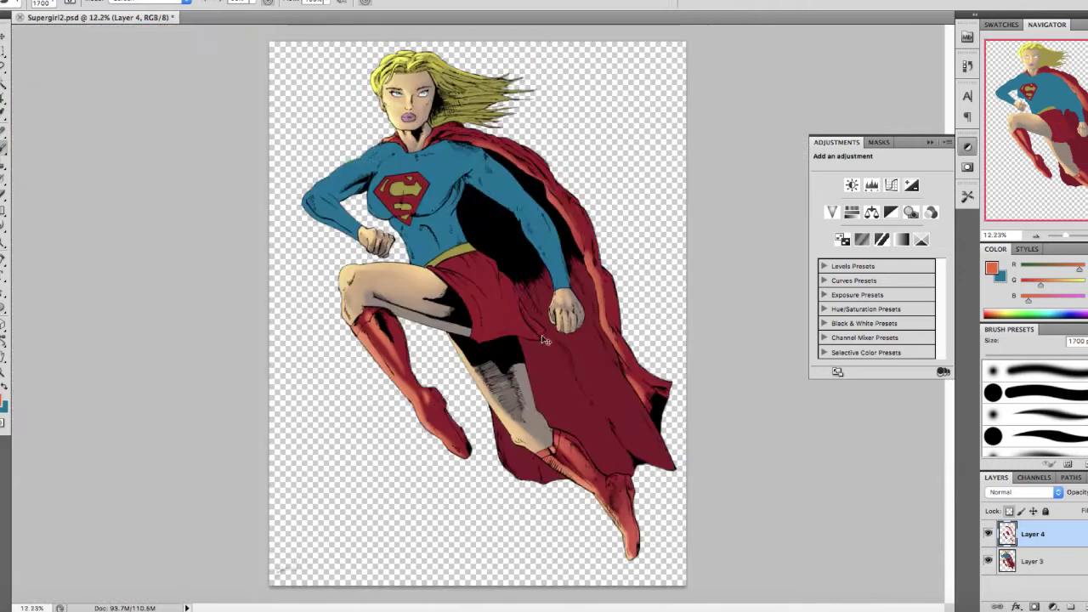
scroll(565, 505, "up", 3)
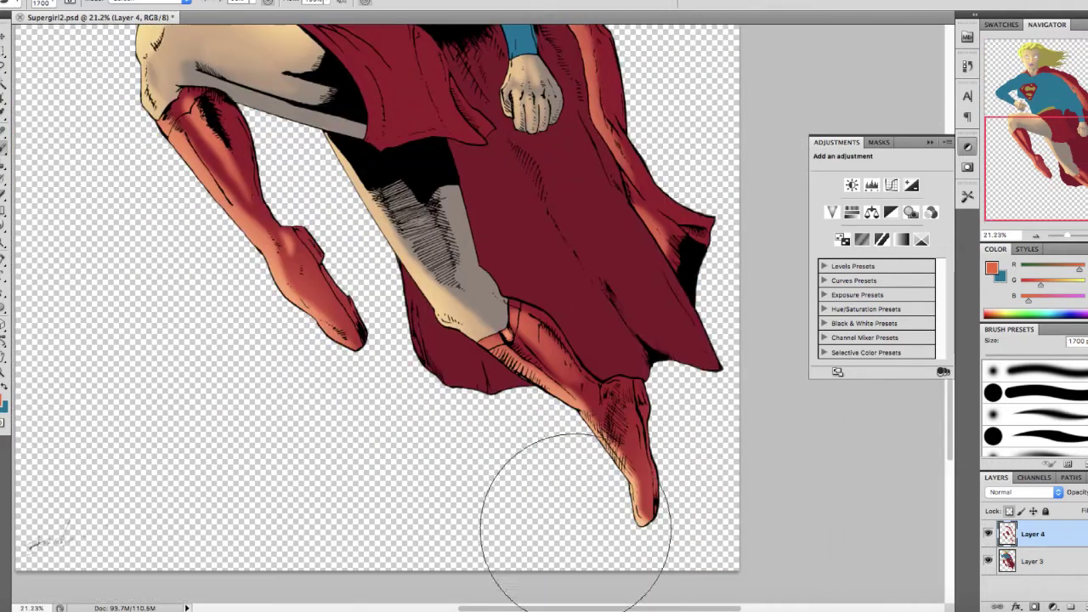
scroll(629, 440, "up", 5)
key("bracketleft")
key("bracketleft")
key("bracketleft")
key("bracketleft")
key("bracketleft")
key("bracketleft")
key("bracketleft")
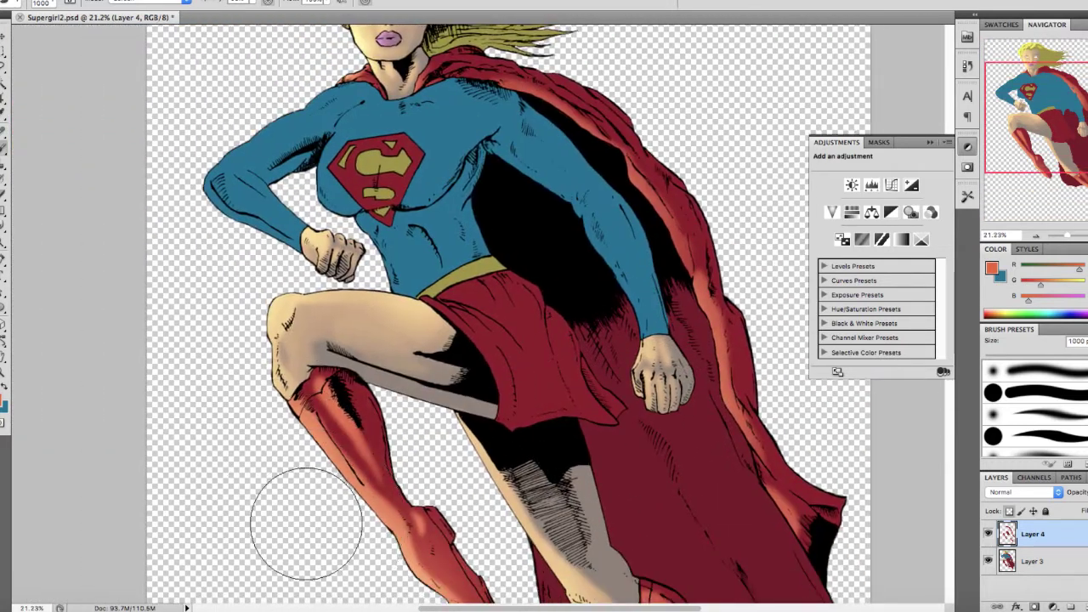
scroll(387, 557, "up", 5)
scroll(332, 299, "up", 3)
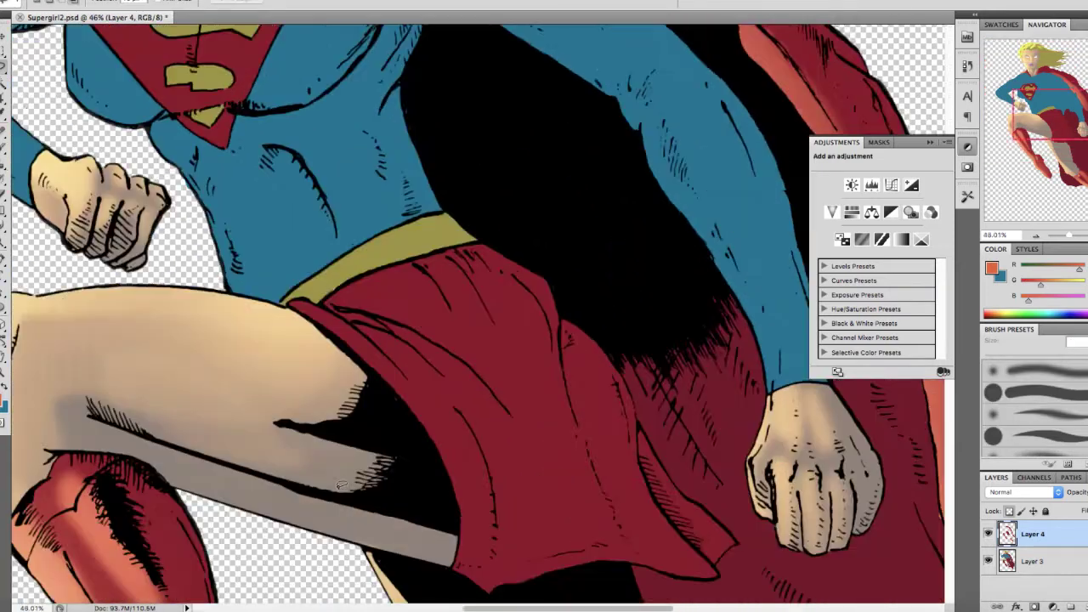
left_click_drag(246, 296, 238, 294)
key("b")
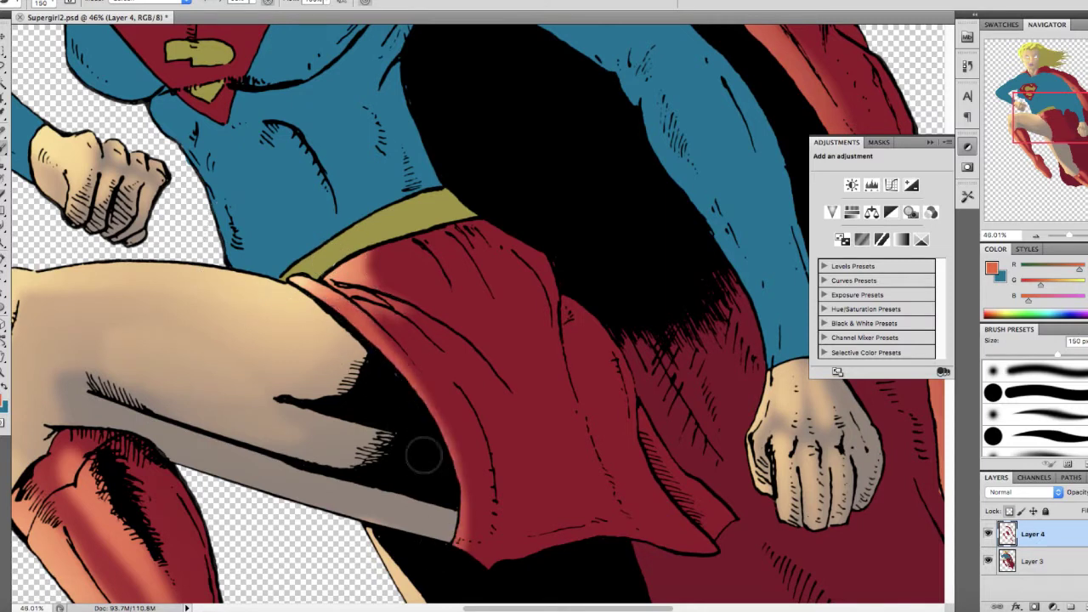
left_click_drag(378, 472, 354, 409)
Lasso the small fold on the skirt's front just below the belt and airbrush it orange-red
key("l")
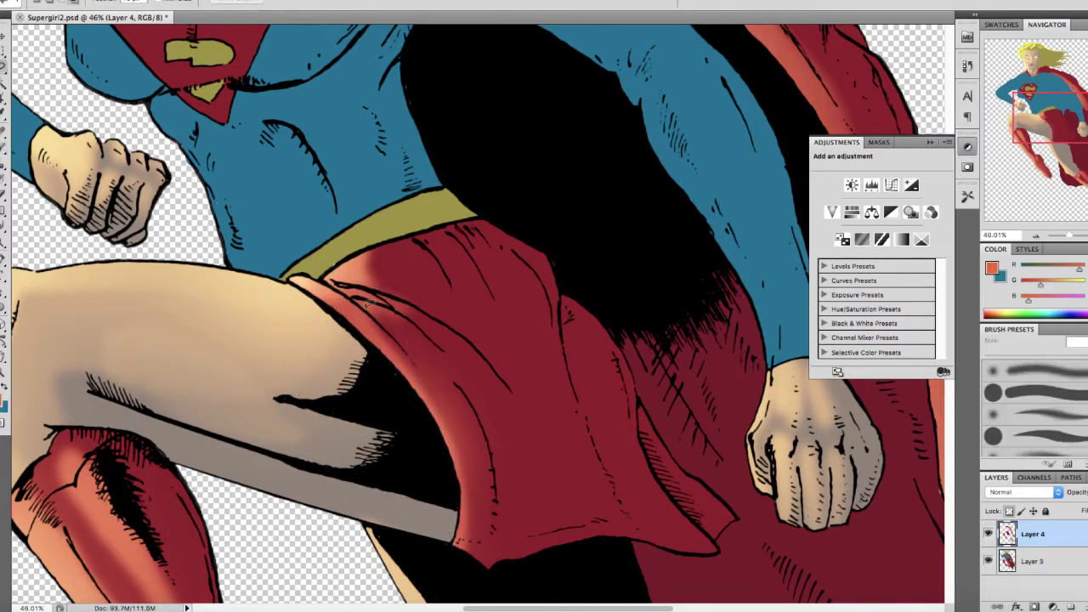
left_click_drag(437, 355, 429, 349)
key("b")
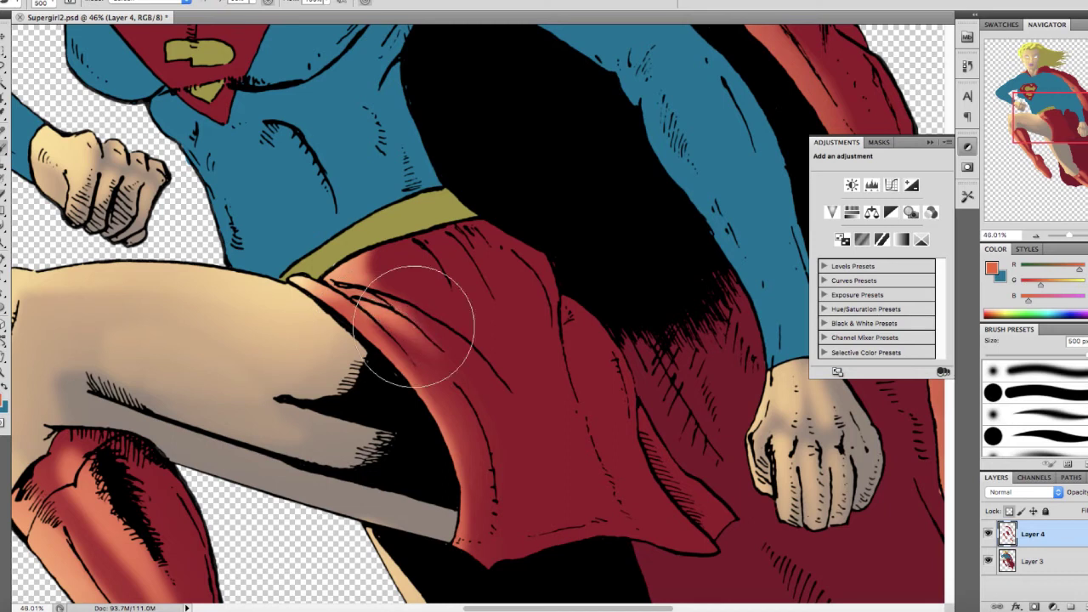
key("l")
key("b")
key("super+d")
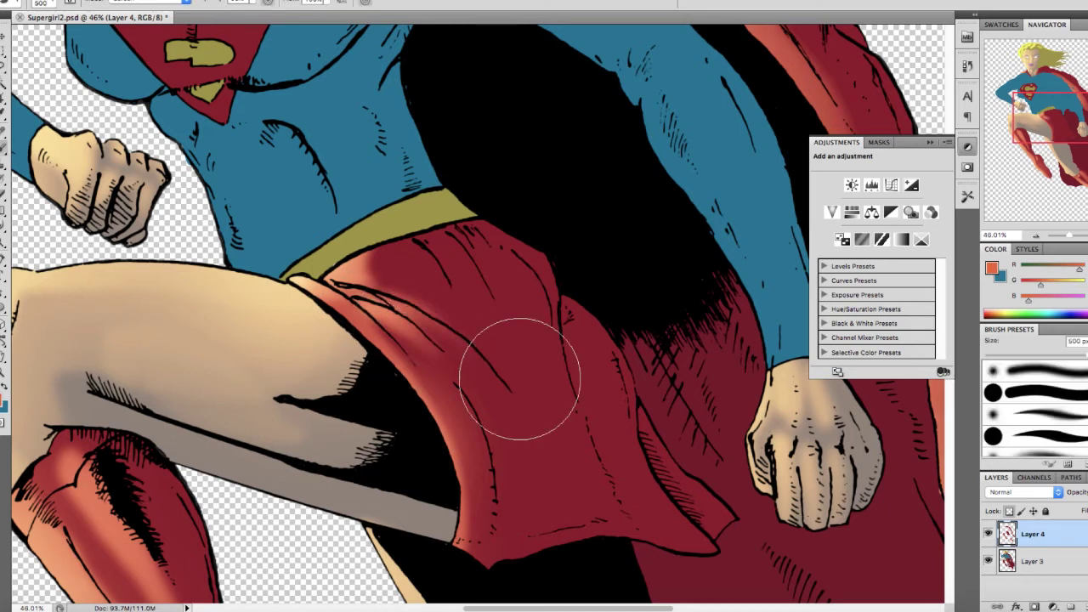
Highlight the skirt's lower front panel and the fold under the belt in orange-red
scroll(520, 379, "down", 5)
scroll(523, 376, "up", 5)
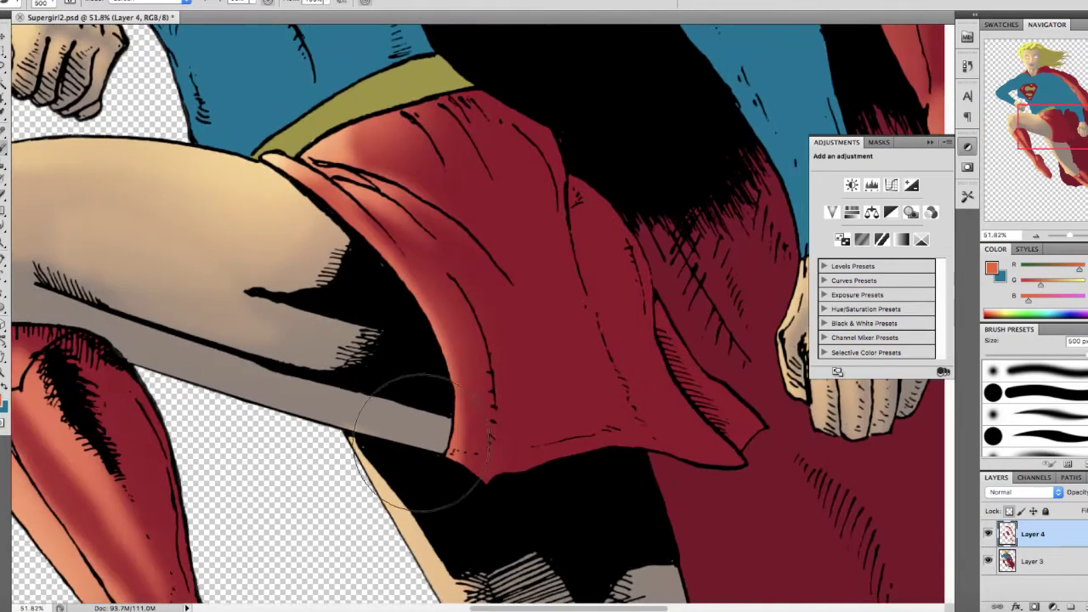
scroll(331, 281, "down", 5)
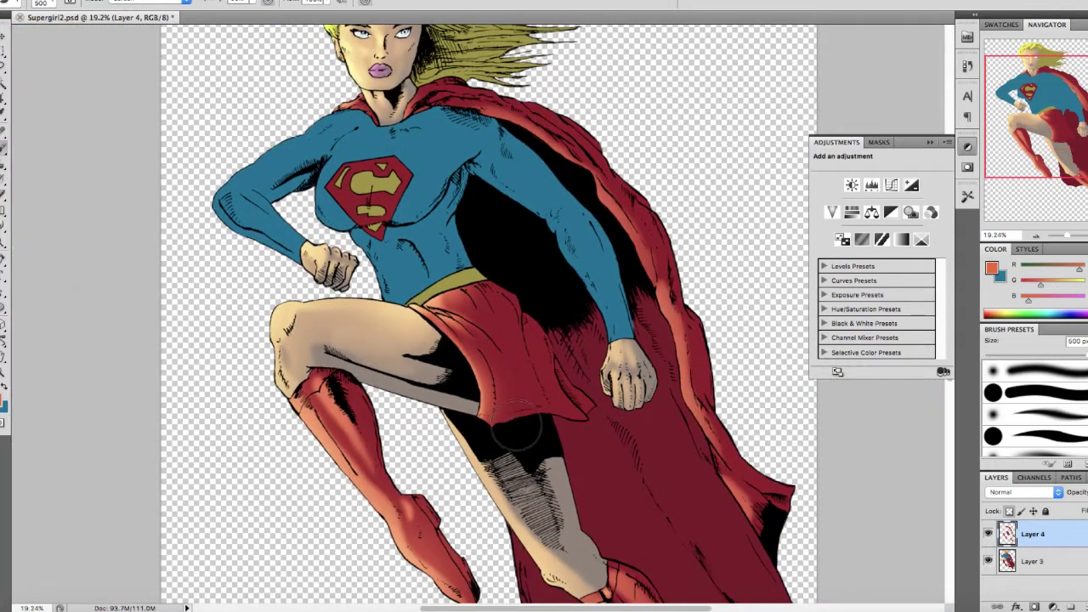
scroll(578, 408, "up", 4)
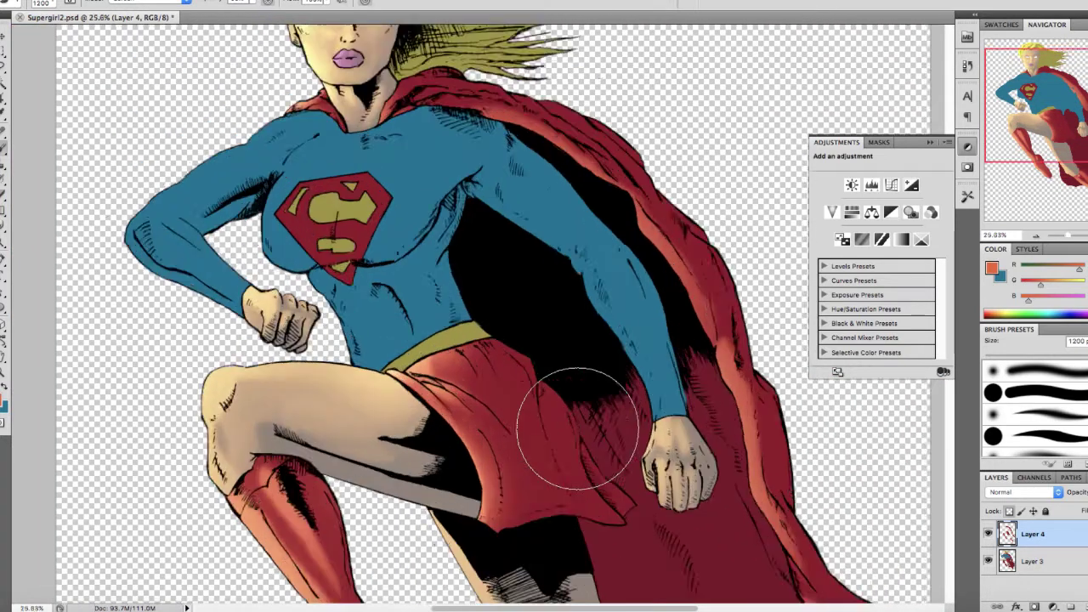
left_click_drag(507, 370, 456, 313)
key("b")
left_click(473, 353)
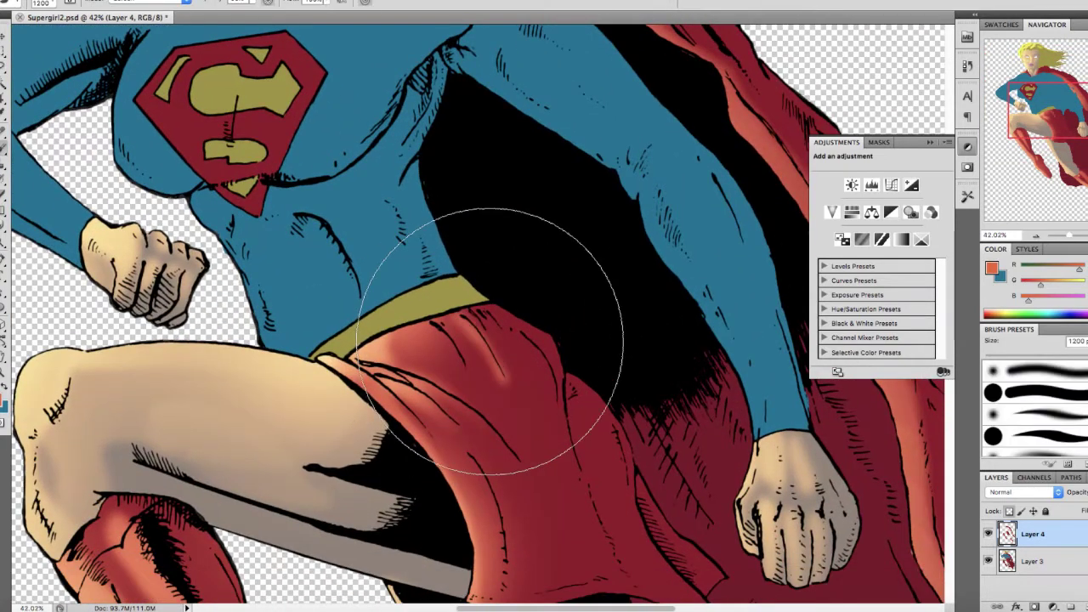
left_click(102, 1)
key("super+d")
scroll(399, 333, "down", 4)
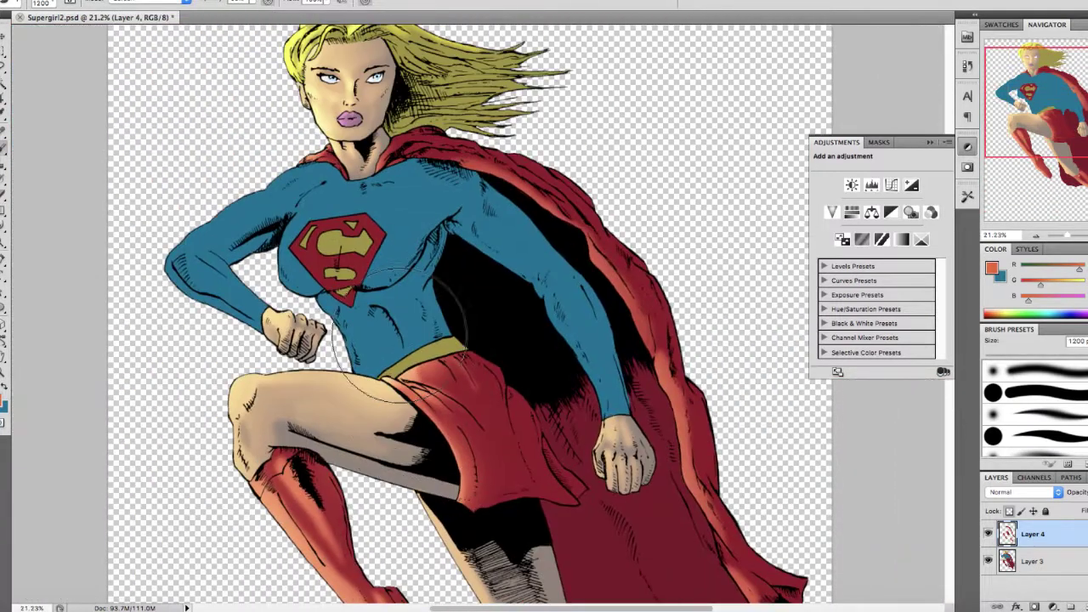
Merge the highlight layer down, select the cape's inner lining with the Magic Wand and copy it to a new layer
key("ctrl+e")
scroll(386, 332, "up", 3)
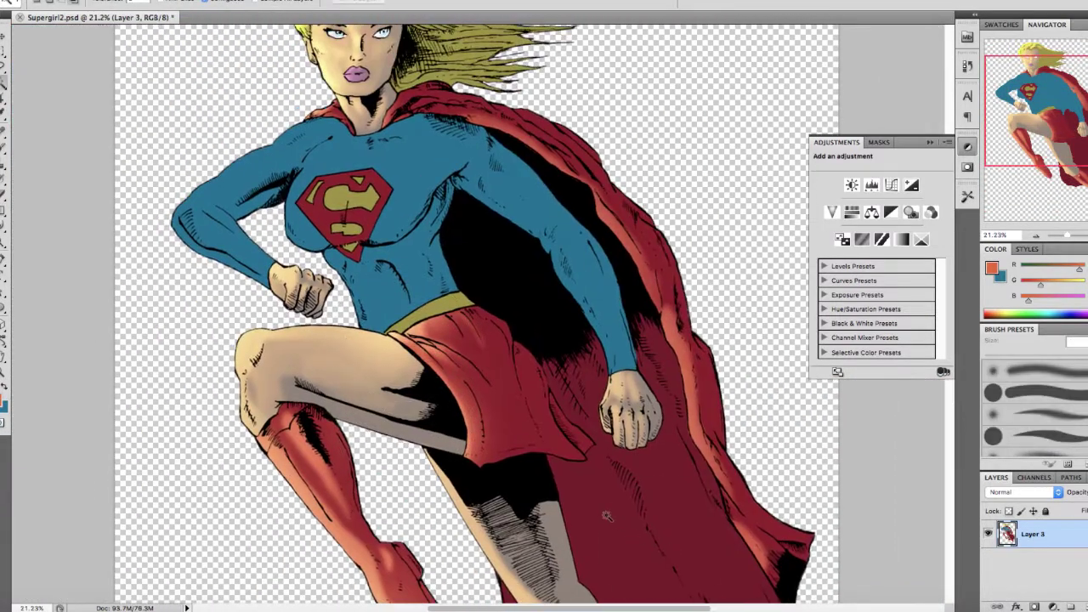
scroll(510, 383, "down", 5)
key("w")
left_click(574, 537)
key("ctrl+j")
Airbrush a broad orange-red highlight over the cape lining behind the legs with a very large soft brush
key("b")
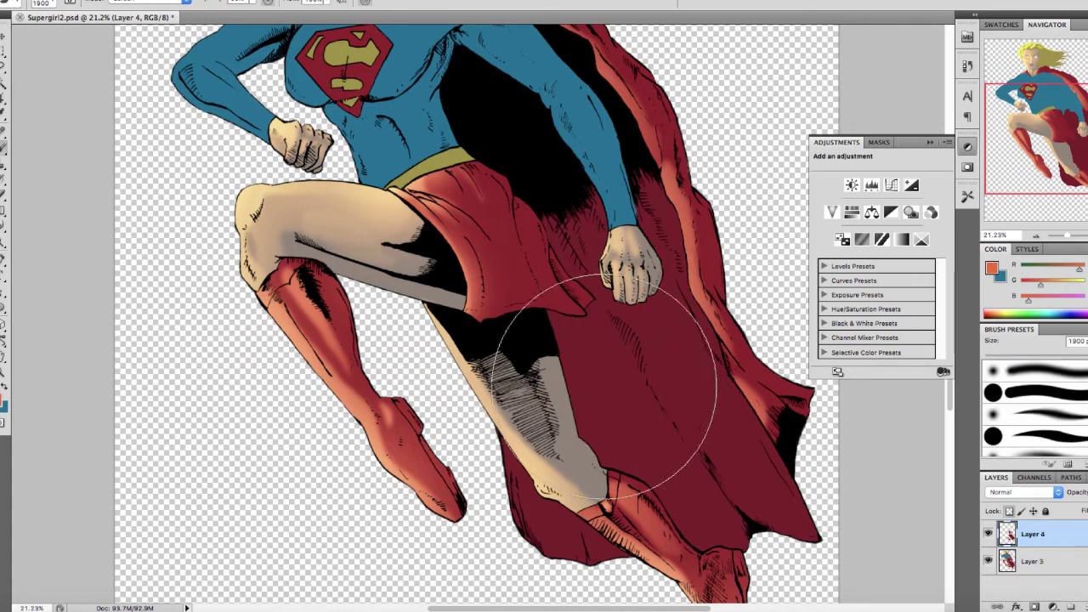
scroll(488, 314, "down", 3)
key("bracketleft")
key("bracketleft")
key("bracketleft")
key("bracketleft")
key("bracketleft")
key("bracketleft")
key("bracketleft")
key("bracketleft")
key("bracketleft")
key("bracketleft")
key("bracketleft")
key("bracketleft")
key("bracketleft")
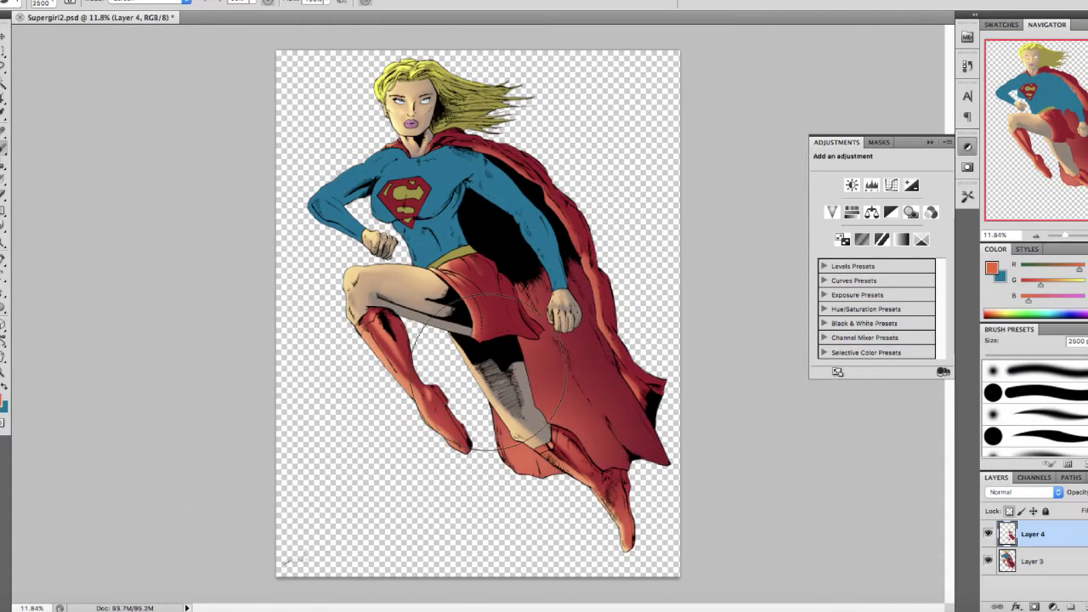
Lasso the fold at the bottom of the cape piece behind the straight leg's knee and highlight it in orange-red
scroll(502, 451, "up", 4)
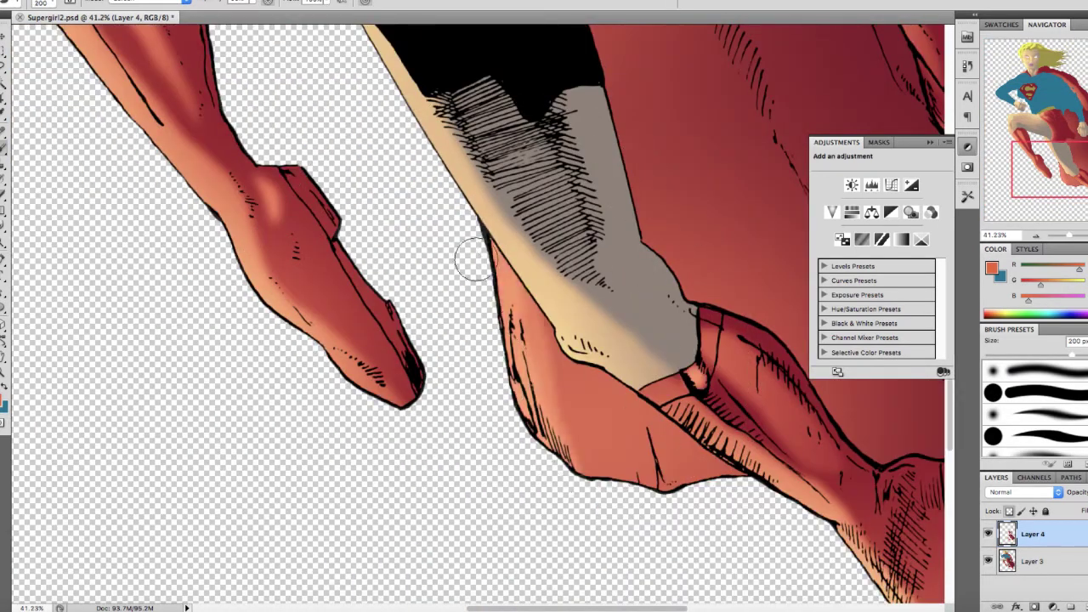
key("l")
left_click_drag(627, 549, 644, 405)
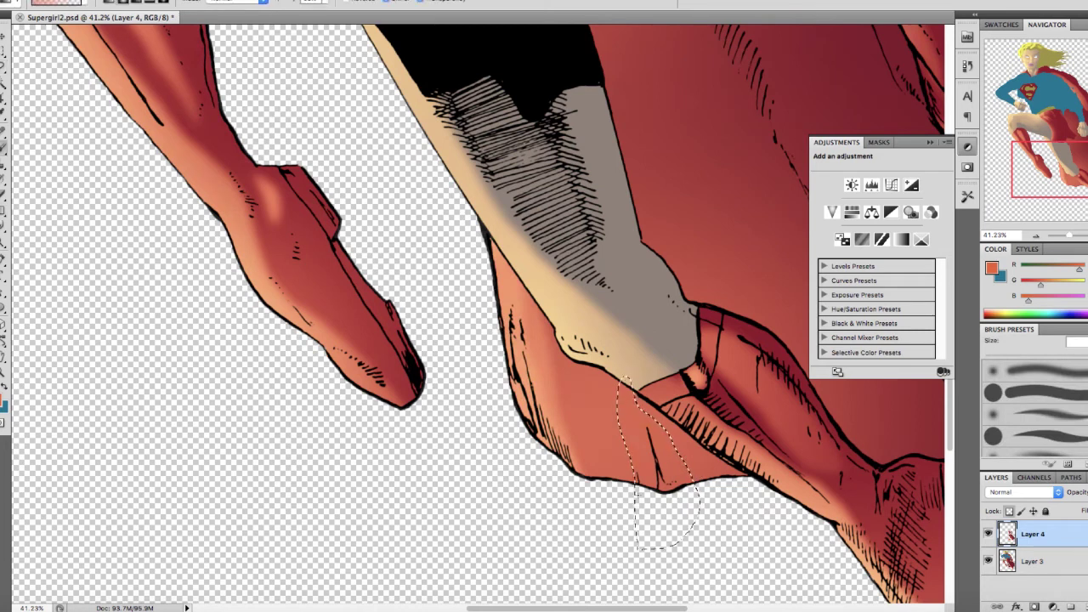
left_click_drag(678, 501, 630, 442)
key("b")
key("ctrl+d")
Lasso the long narrow cape fold running from below the fist to the boot and airbrush it with a 2500 px brush
scroll(609, 425, "down", 4)
key("l")
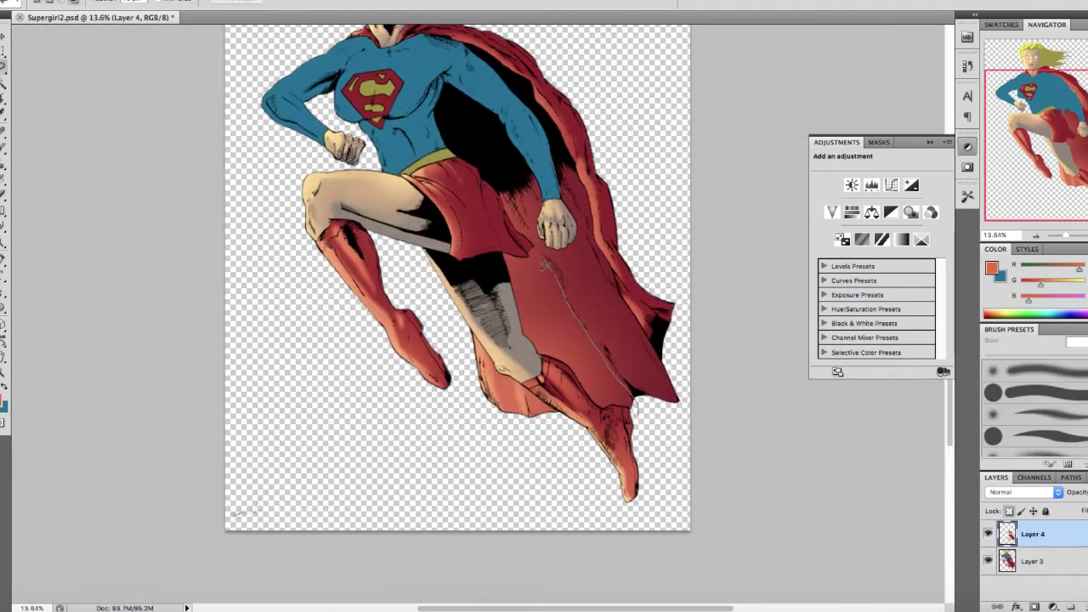
key("b")
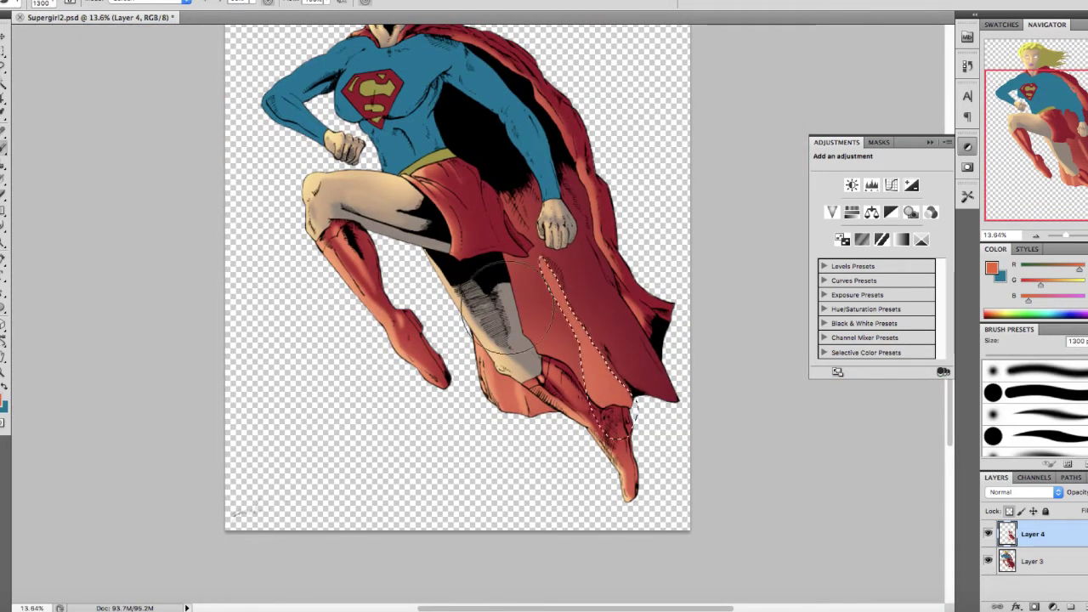
key("bracketright")
key("bracketright")
key("bracketright")
key("bracketright")
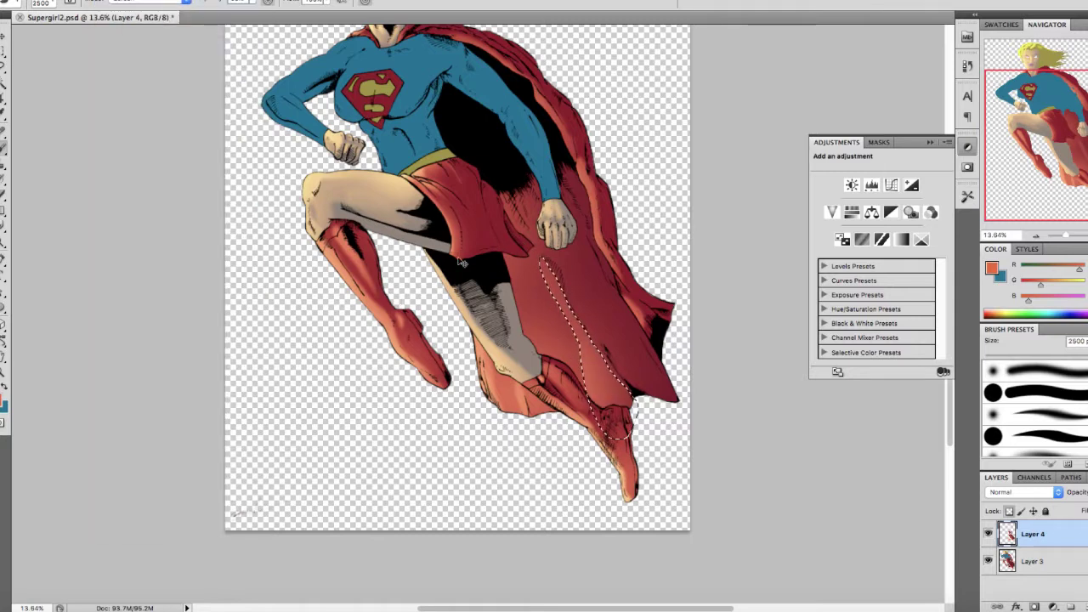
Lasso the narrow cape crease between the skirt and the lowered fist and airbrush it with a 2500 px brush
key("z")
scroll(448, 211, "up", 5)
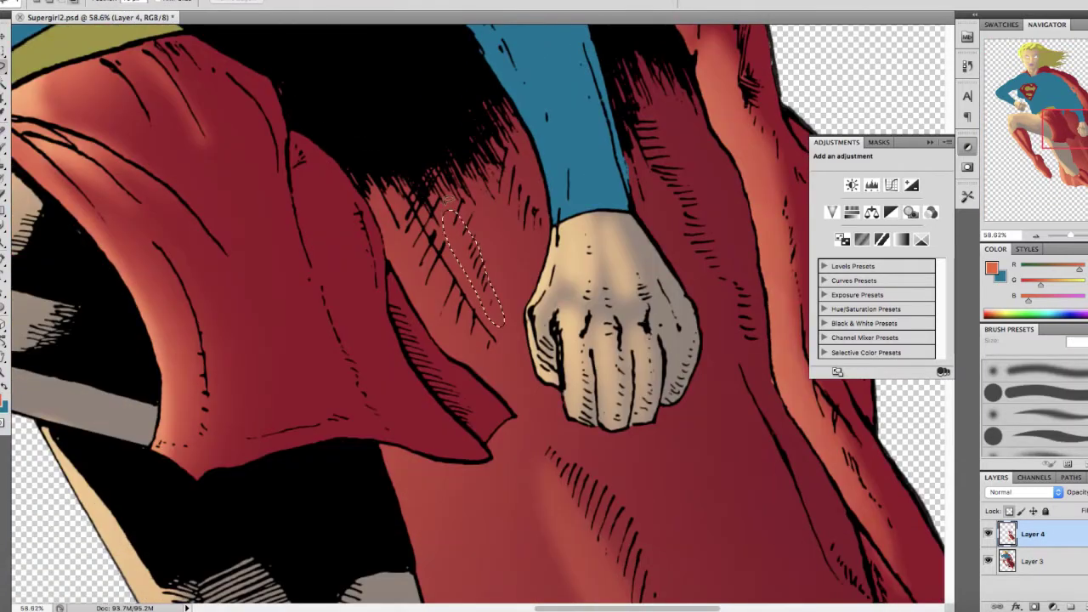
key("ctrl+0")
key("b")
key("bracketright")
key("bracketright")
key("bracketright")
key("bracketright")
key("bracketright")
key("bracketright")
key("bracketright")
key("bracketright")
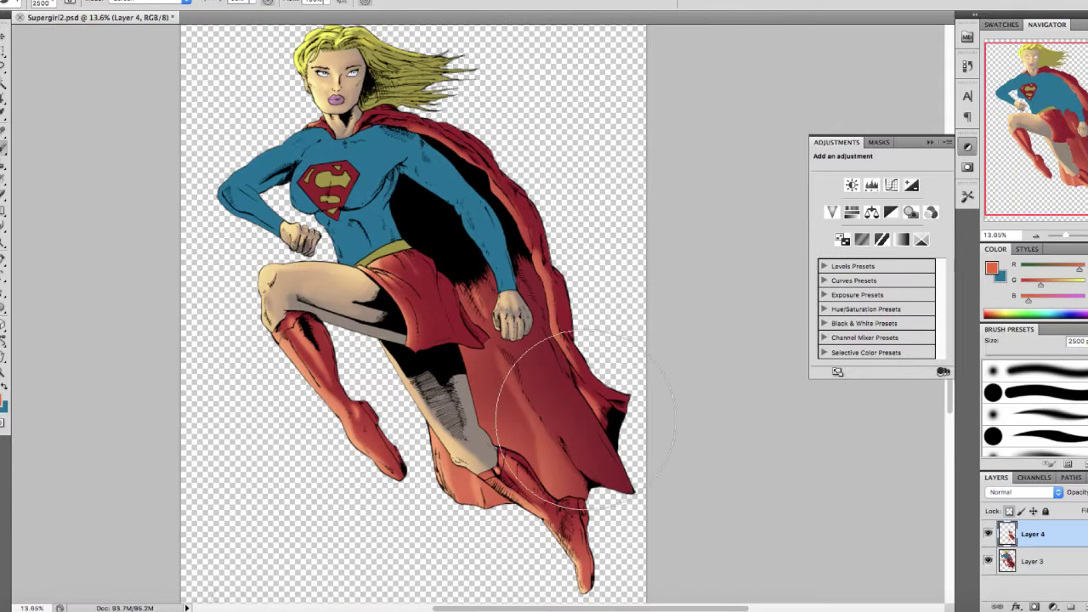
Select the cape lining's lower outer fold near the hem, airbrush it orange-red and deselect
key("z")
left_click_drag(558, 425, 593, 502)
key("b")
left_click_drag(582, 497, 552, 425)
key("ctrl+d")
Merge the cape highlight layer into the layer below and save the document
key("ctrl+0")
key("ctrl+e")
key("ctrl+s")
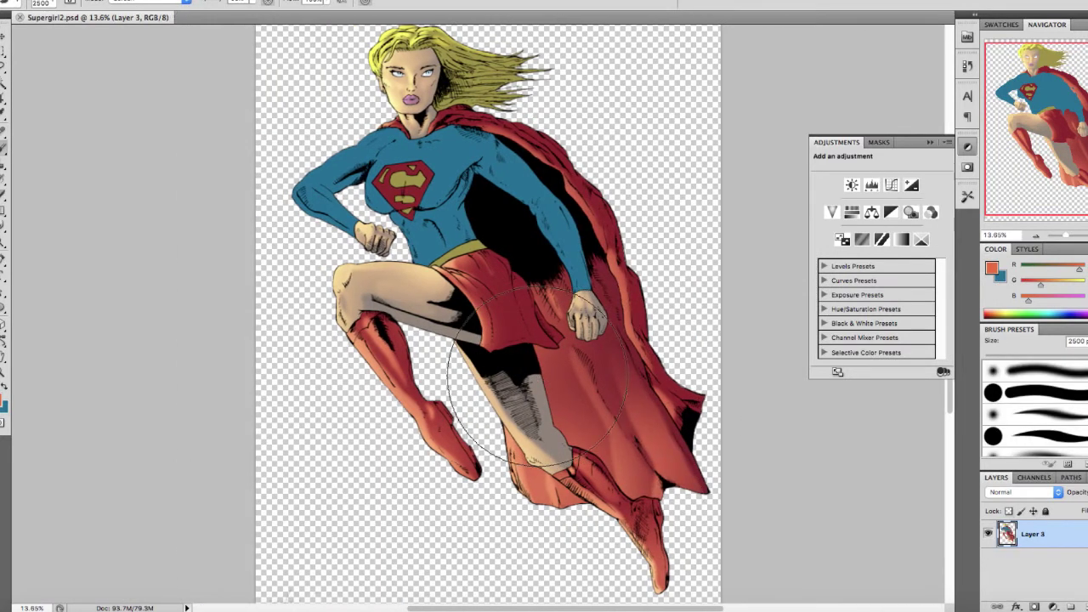
Lasso the cape collar beside the neck and airbrush an orange-red highlight inside it
scroll(648, 360, "up", 10)
key("l")
scroll(423, 272, "up", 4)
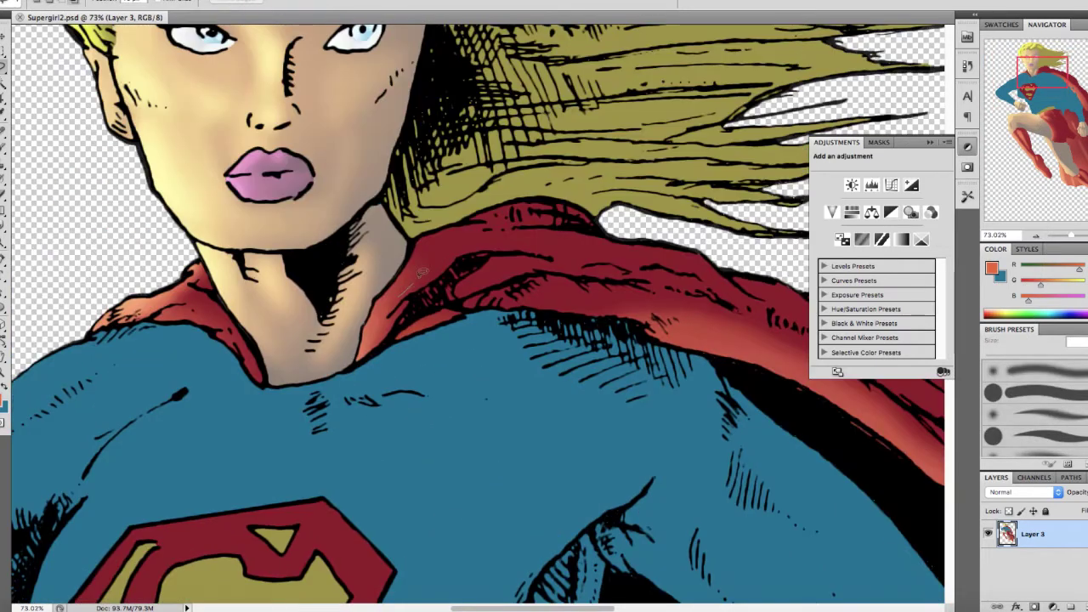
left_click_drag(424, 230, 397, 298)
key("b")
left_click(437, 269)
key("ctrl+d")
scroll(475, 214, "down", 10)
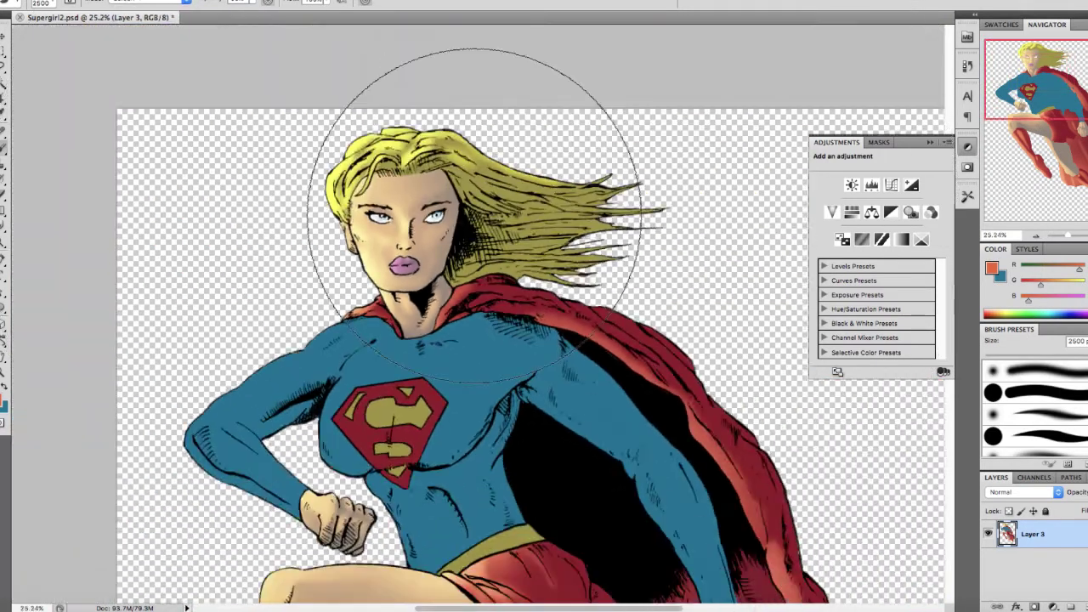
Select the blue costume areas with the Magic Wand and copy them to a new layer
scroll(476, 214, "down", 1)
key("w")
left_click(488, 252)
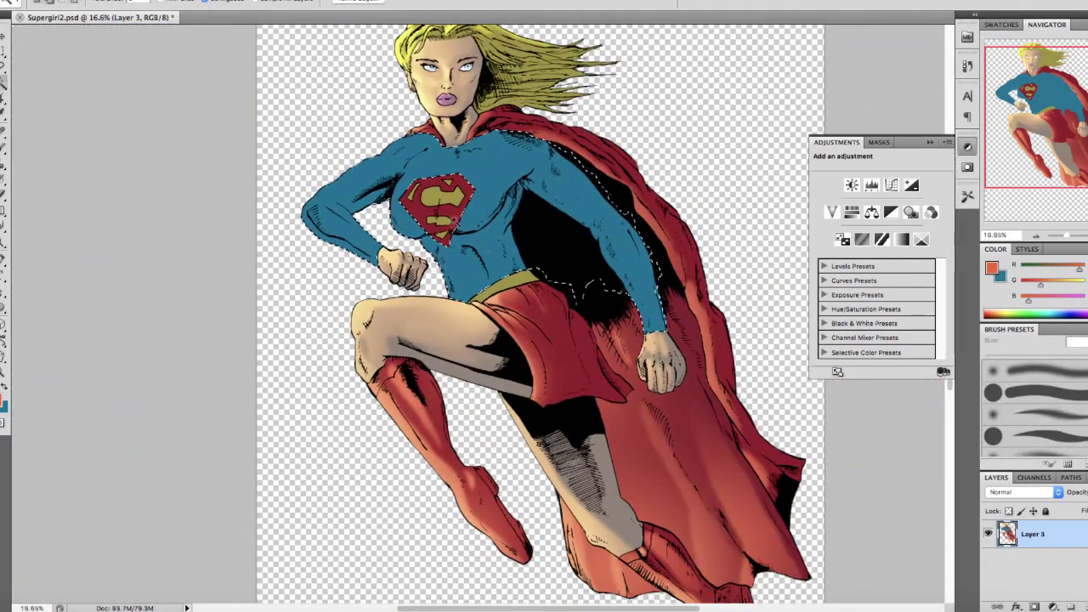
scroll(488, 252, "up", 5)
left_click_drag(392, 353, 461, 394)
key("ctrl+j")
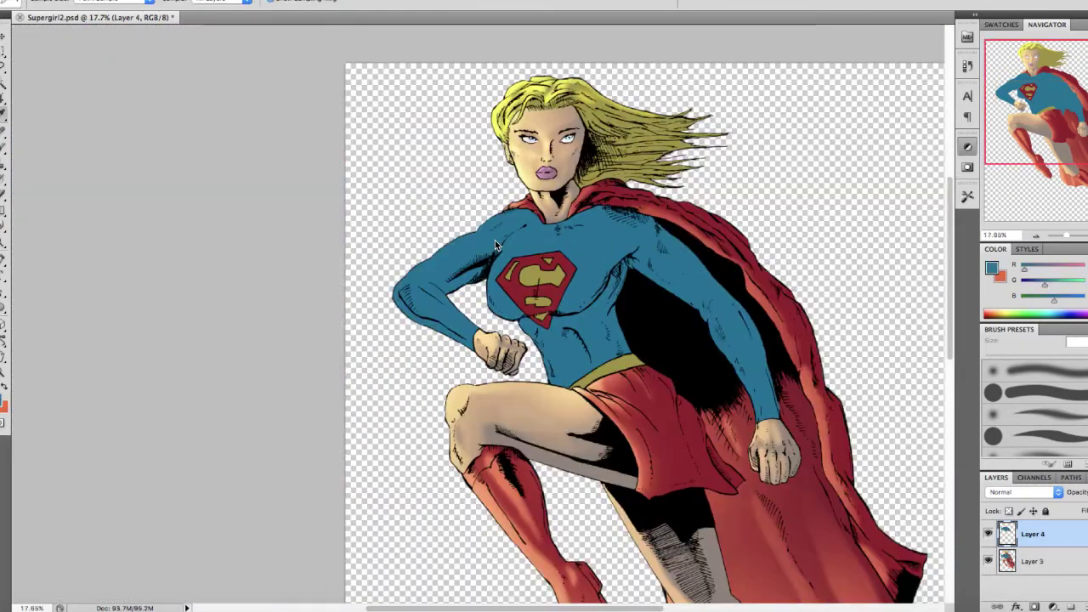
Lasso the outer edge of the bent arm and set the foreground colour to bright blue #09aaf6
scroll(484, 245, "up", 3)
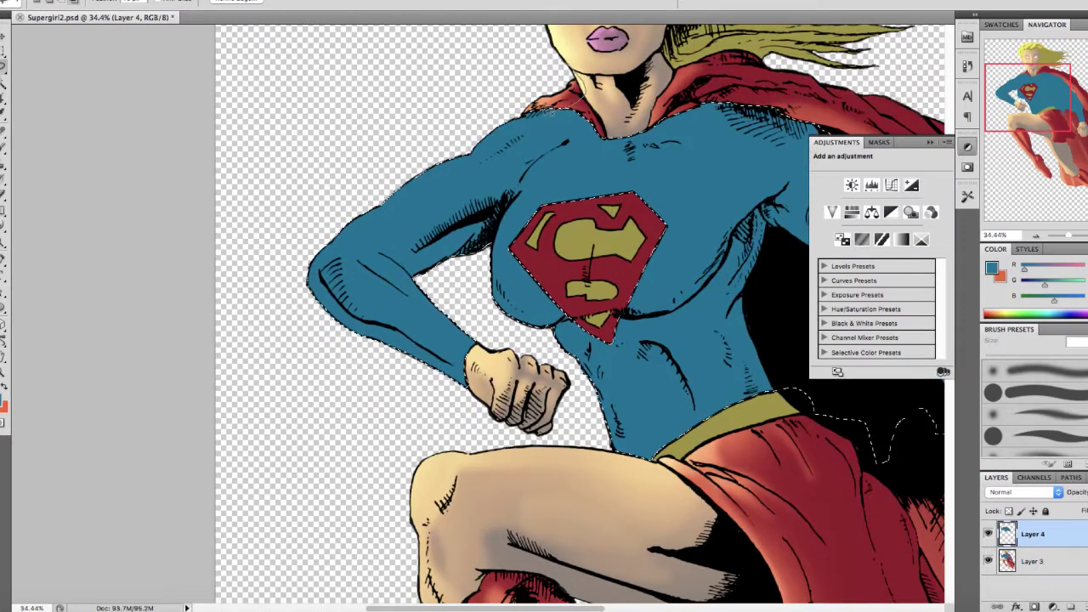
mouse_move(361, 238)
left_mouse_down()
mouse_move(365, 312)
mouse_move(243, 216)
mouse_move(580, 83)
left_mouse_up()
key("b")
key("n")
left_click(727, 84)
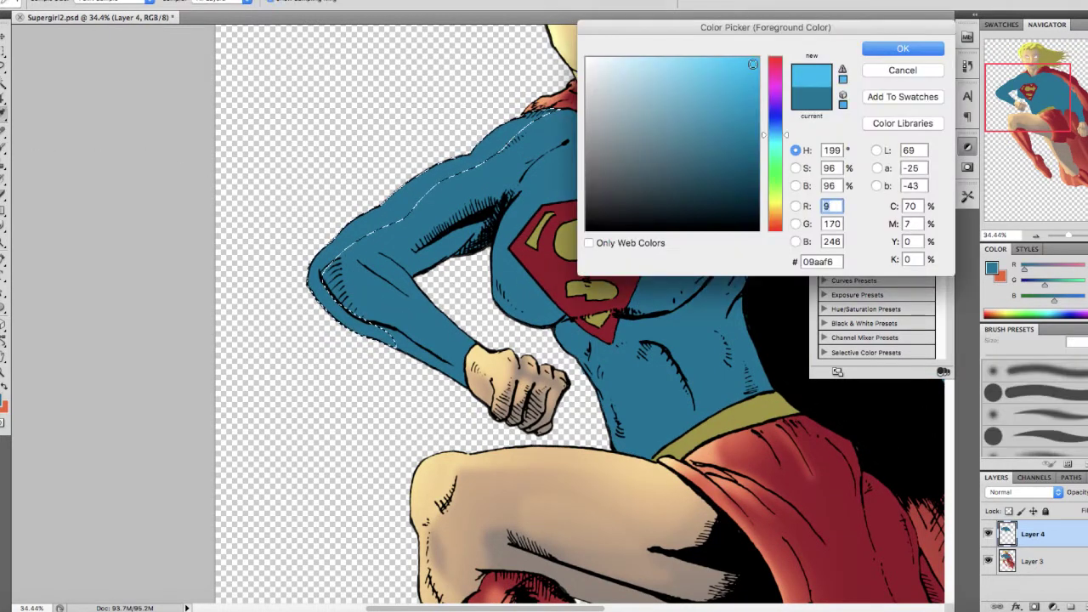
key("Return")
Airbrush a bright blue highlight along the selected outer edge of the bent arm from shoulder to elbow
scroll(425, 98, "up", 5)
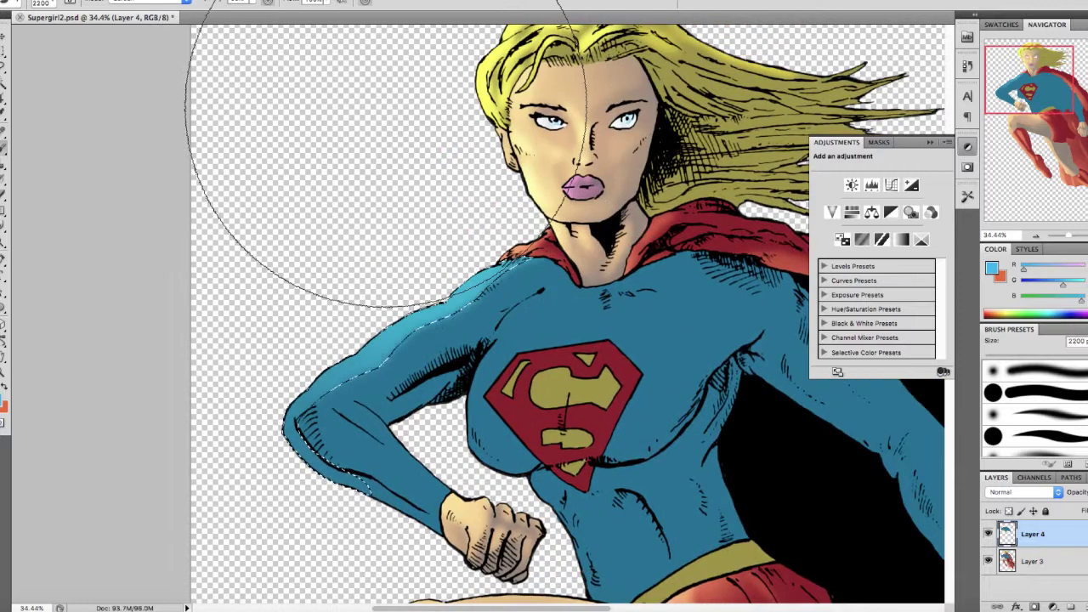
left_click_drag(386, 107, 199, 238)
scroll(121, 502, "down", 5)
key("bracketleft")
key("bracketleft")
key("bracketleft")
key("bracketleft")
key("bracketleft")
key("bracketleft")
key("bracketleft")
key("bracketleft")
key("bracketleft")
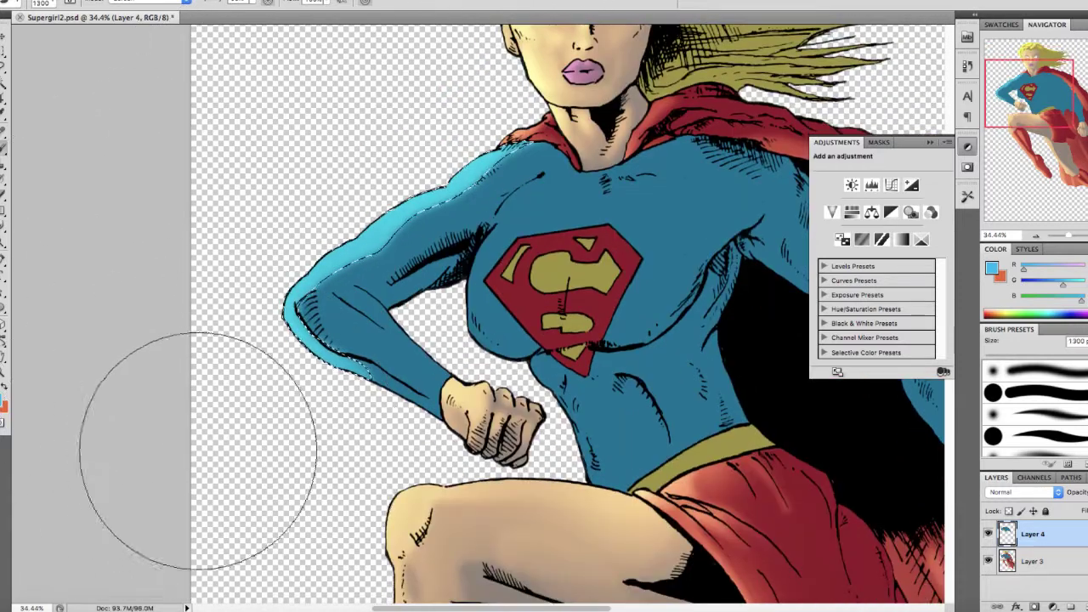
Blend softer bright blue highlights across the bent arm's upper arm and forearm, using a 900 px brush
key("bracketleft")
key("bracketleft")
key("bracketleft")
key("bracketleft")
key("bracketleft")
key("bracketleft")
key("bracketleft")
mouse_move(329, 194)
left_mouse_down()
mouse_move(455, 134)
mouse_move(506, 191)
left_mouse_up()
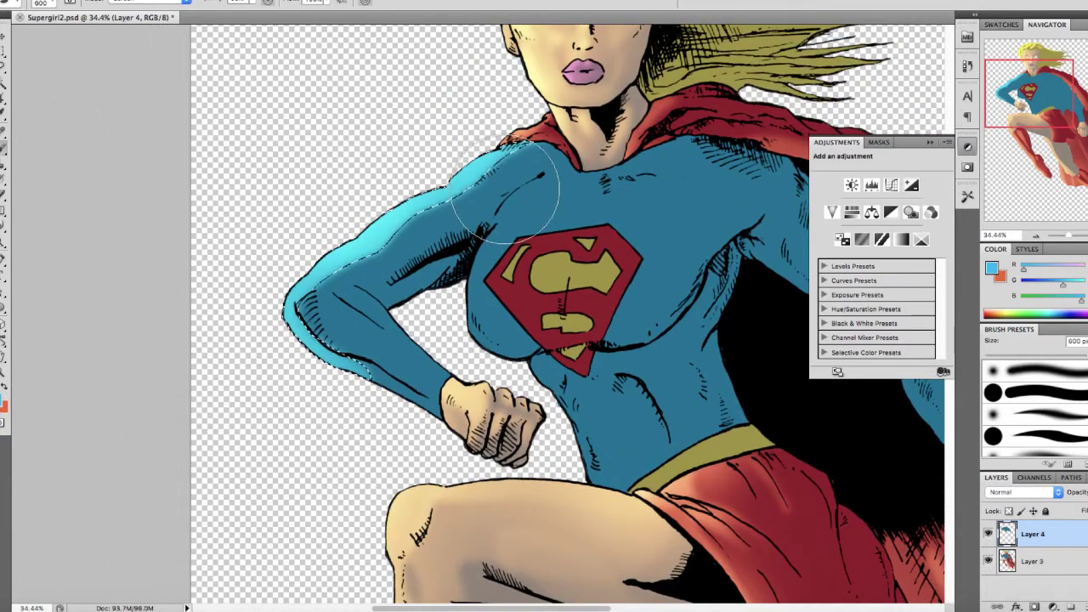
left_click(367, 174)
key("ctrl+z")
key("bracketright")
key("bracketright")
key("bracketright")
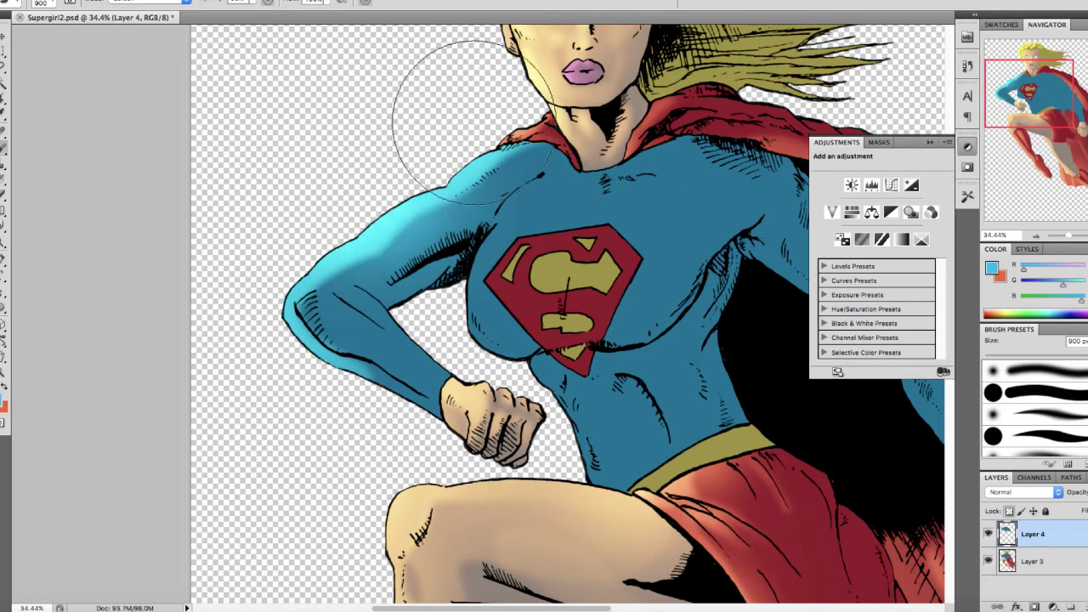
Lasso the side of the chest nearest the bent arm and airbrush a bright blue highlight inside it, using an 1100 px brush
key("l")
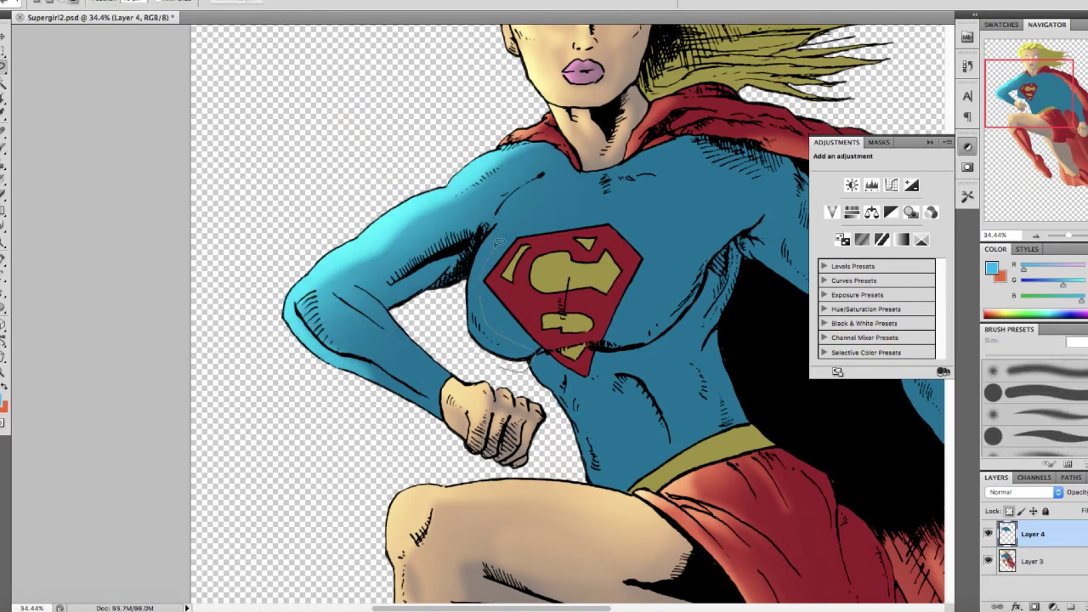
key("b")
key("bracketright")
key("bracketright")
key("bracketright")
key("bracketright")
key("bracketright")
key("bracketright")
key("bracketright")
key("bracketright")
key("bracketright")
key("bracketright")
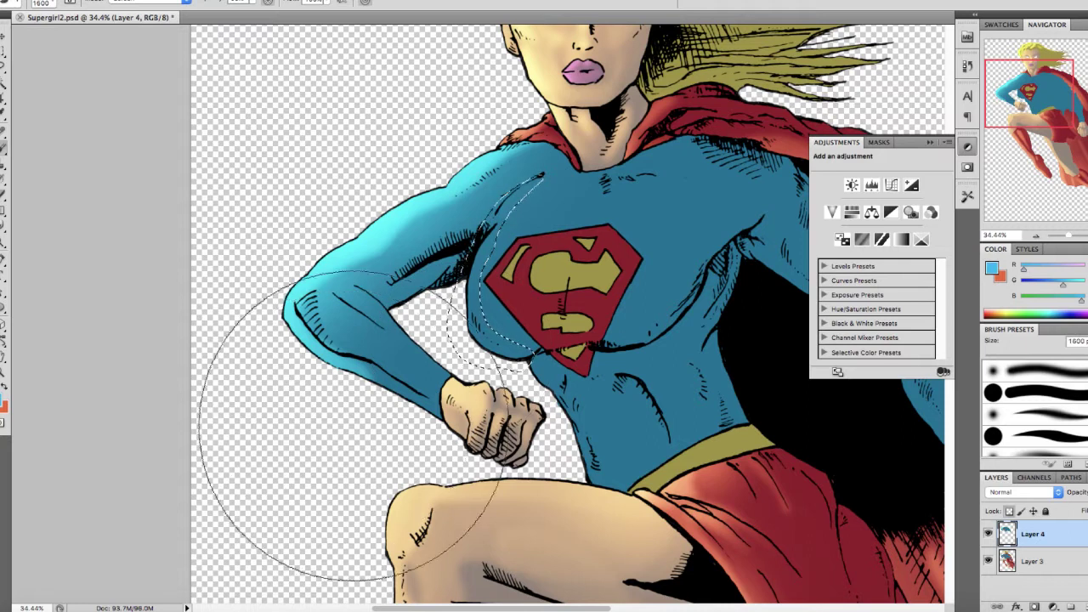
key("bracketleft")
key("bracketleft")
key("bracketleft")
key("bracketleft")
key("bracketleft")
key("bracketleft")
key("bracketleft")
key("bracketleft")
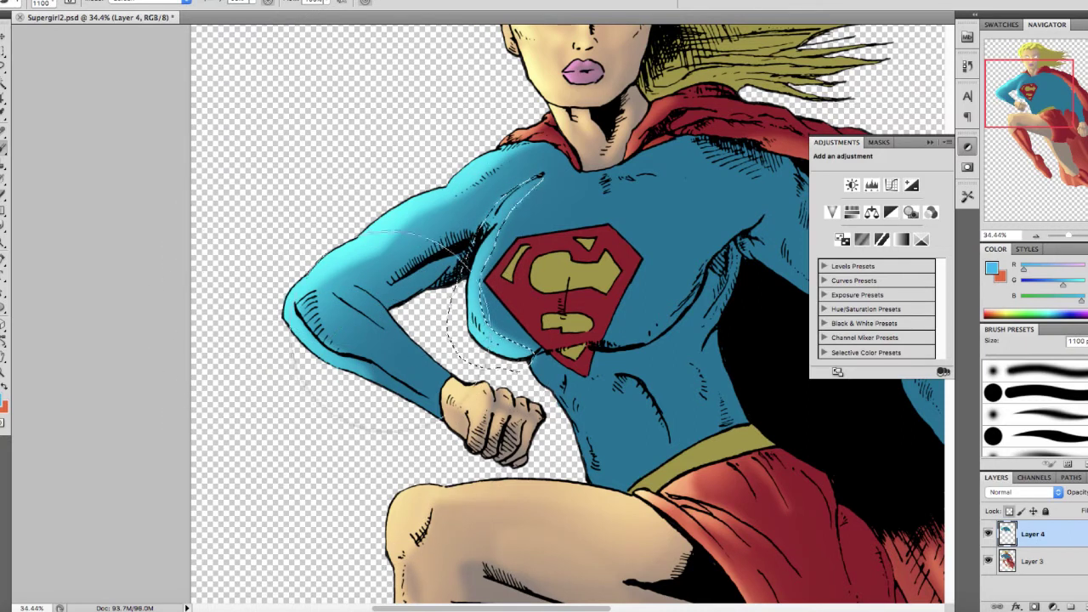
Undo the stroke spilling onto the emblem, reselect only the blue chest side using the Magic Wand, and airbrush its highlight on Layer 4
mouse_move(484, 360)
left_mouse_down()
mouse_move(474, 322)
mouse_move(486, 311)
left_mouse_up()
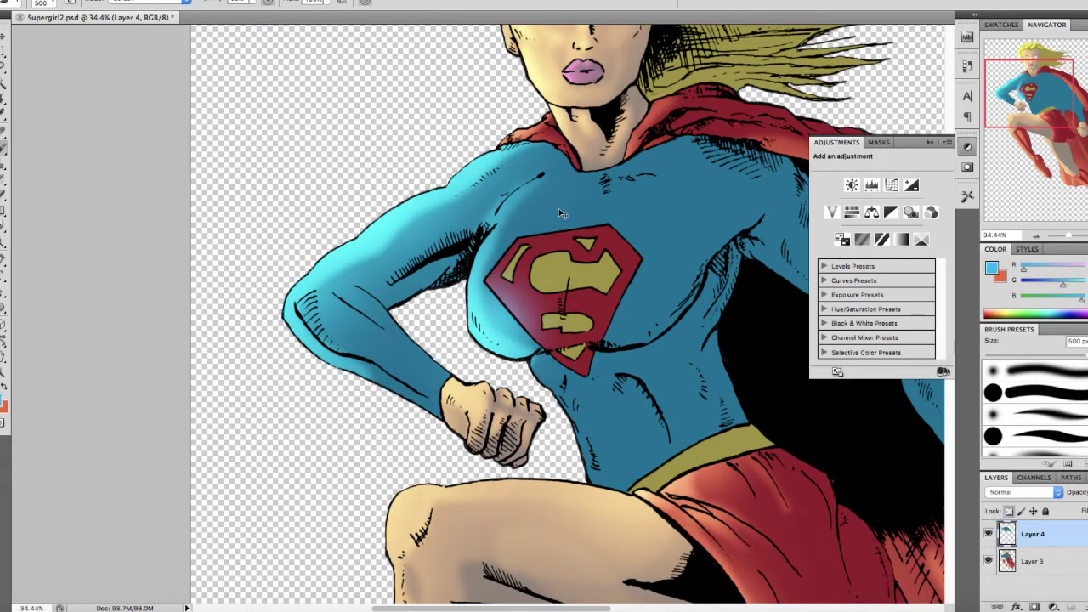
key("ctrl+z")
key("w")
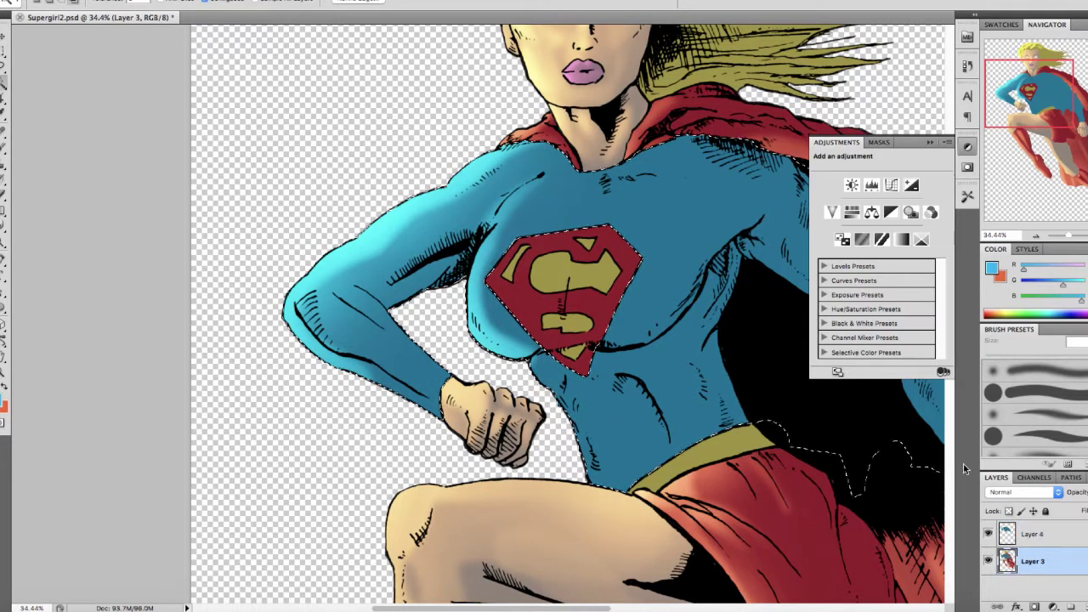
left_click(1033, 534)
key("b")
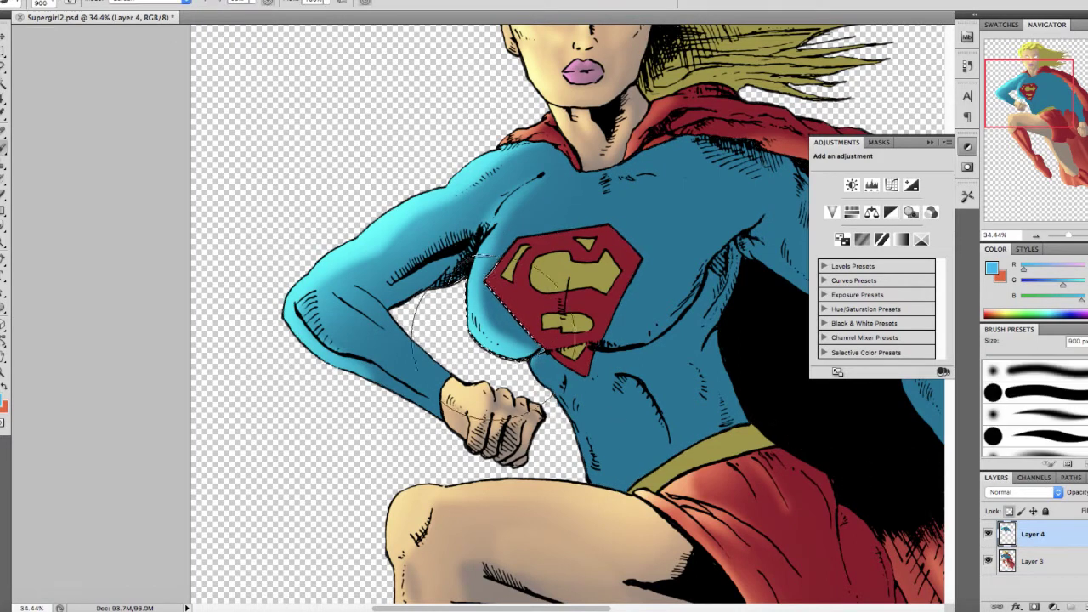
left_click_drag(558, 362, 422, 272)
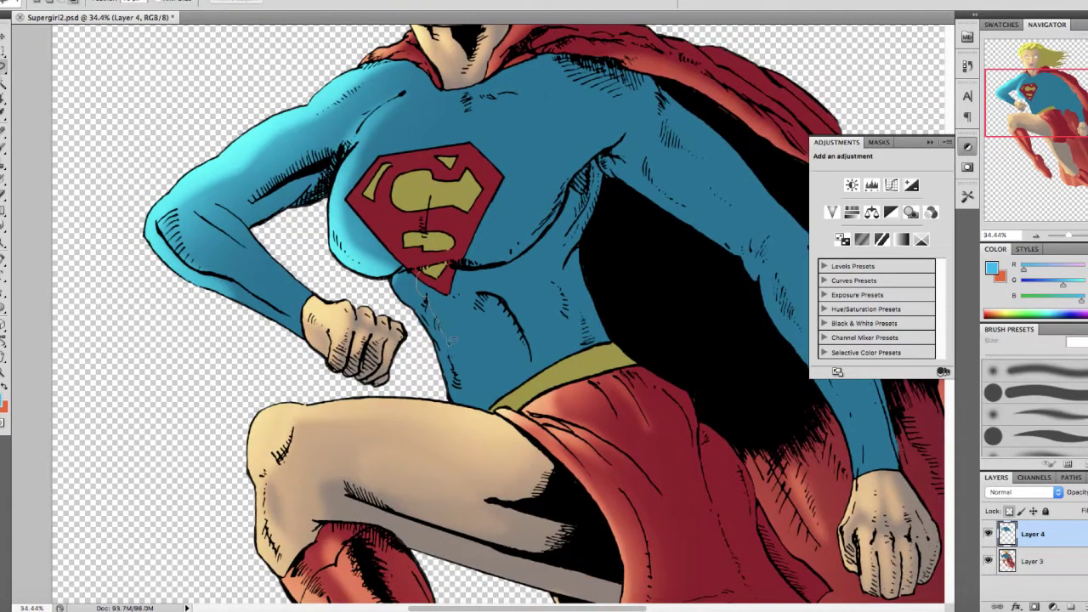
Airbrush a bright blue highlight along the lassoed waist edge beside the fist and blend it softly across the abdomen
key("b")
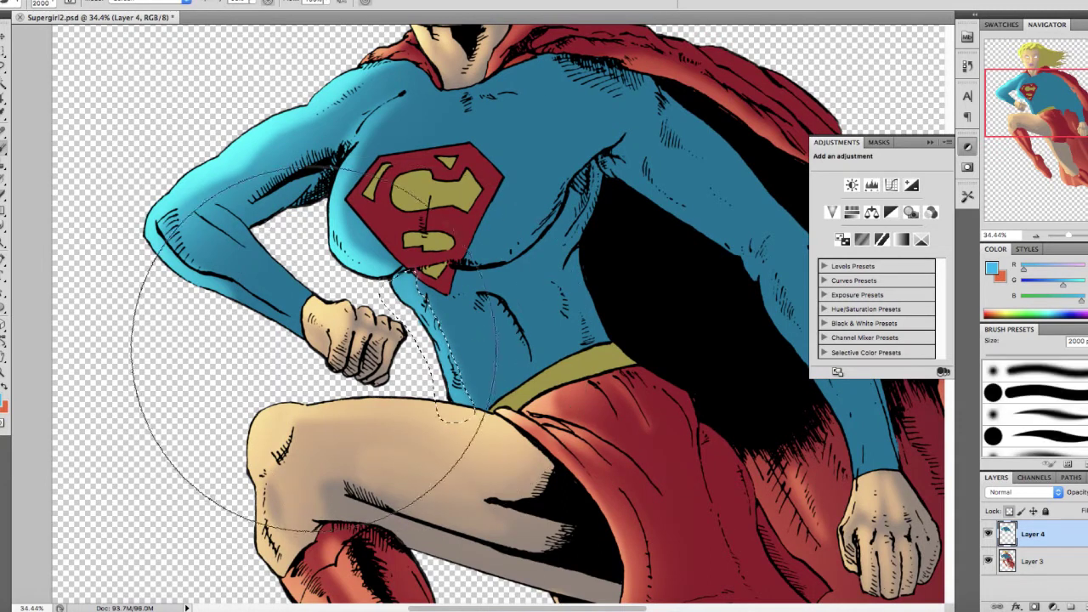
left_click(487, 328)
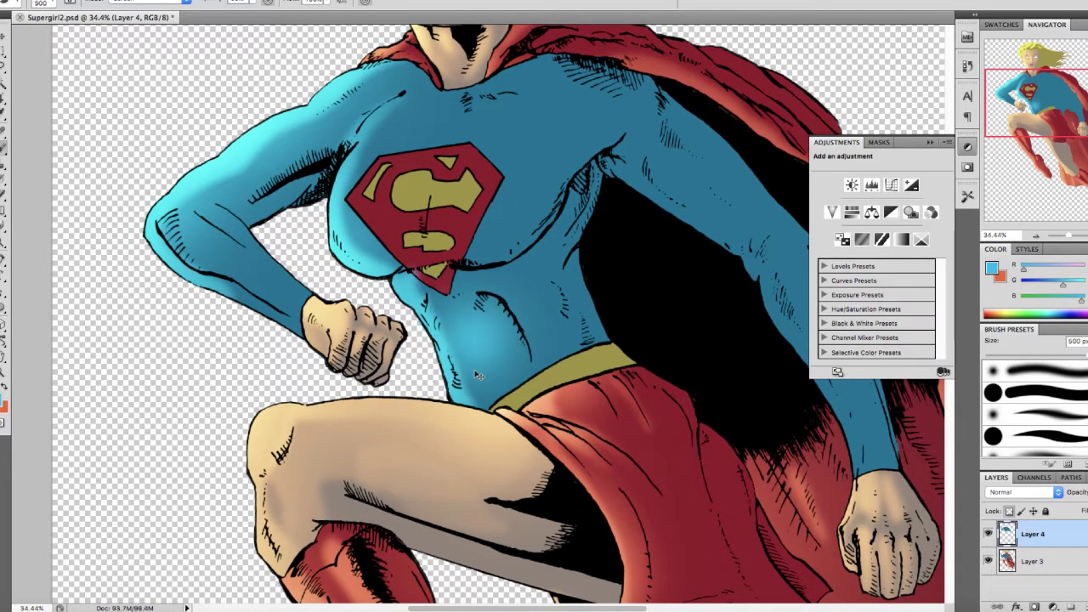
key("super+z")
key("bracketright")
key("bracketright")
key("bracketright")
left_click(431, 389)
Lasso the lower curve of the chest on the extended-arm side, from the emblem up to the armpit
key("l")
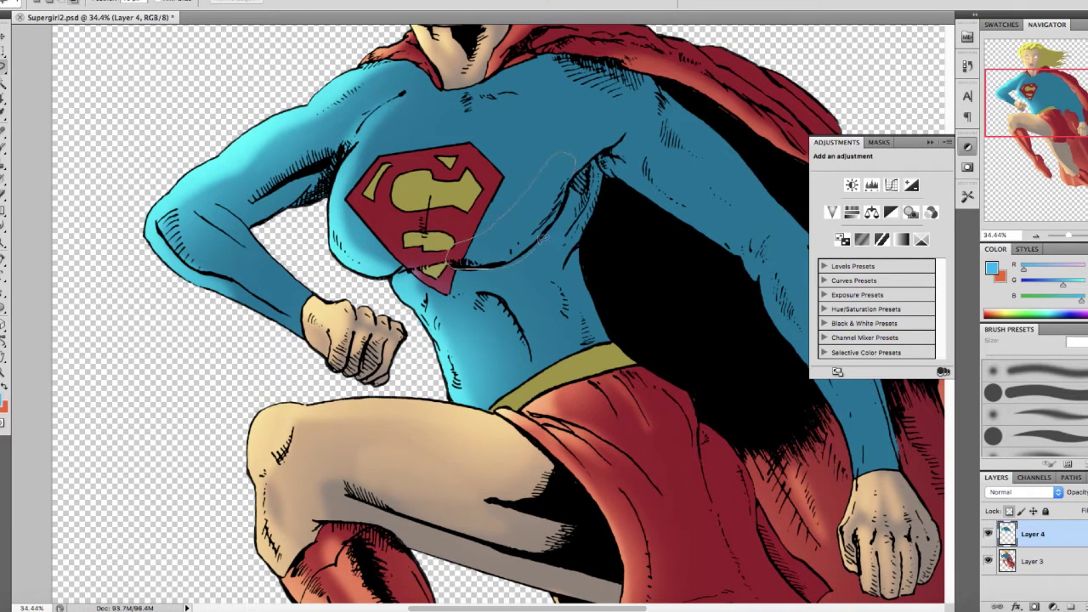
key("b")
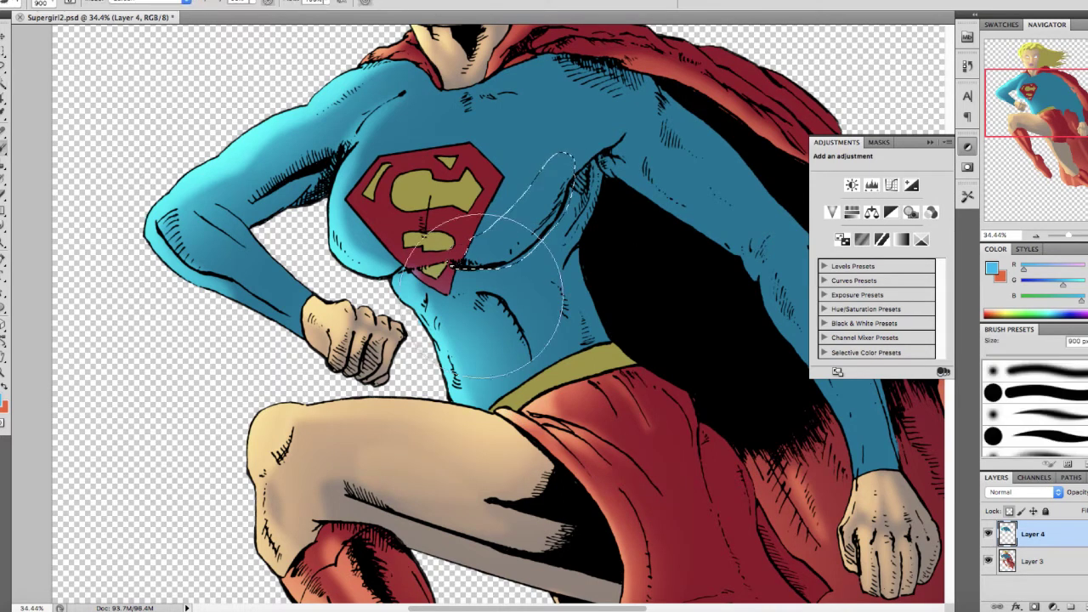
left_click(413, 332)
key("super+d")
scroll(463, 347, "up", 3)
scroll(469, 350, "up", 5)
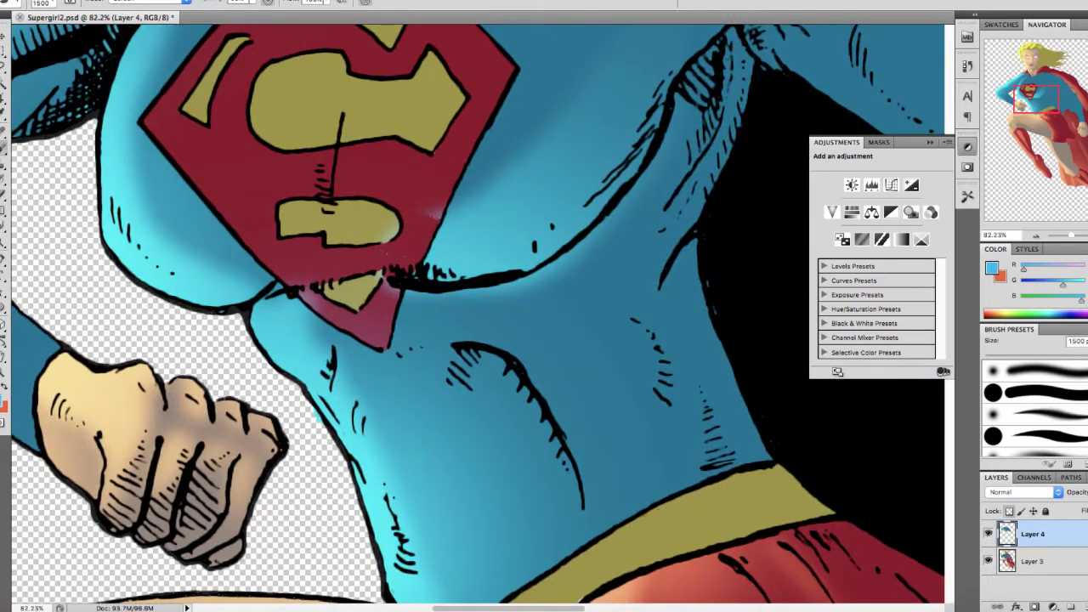
left_click(116, 0)
left_click(121, 3)
left_click(115, 0)
left_click(122, 3)
left_click(116, 0)
left_click(121, 2)
left_click(116, 0)
left_click(122, 2)
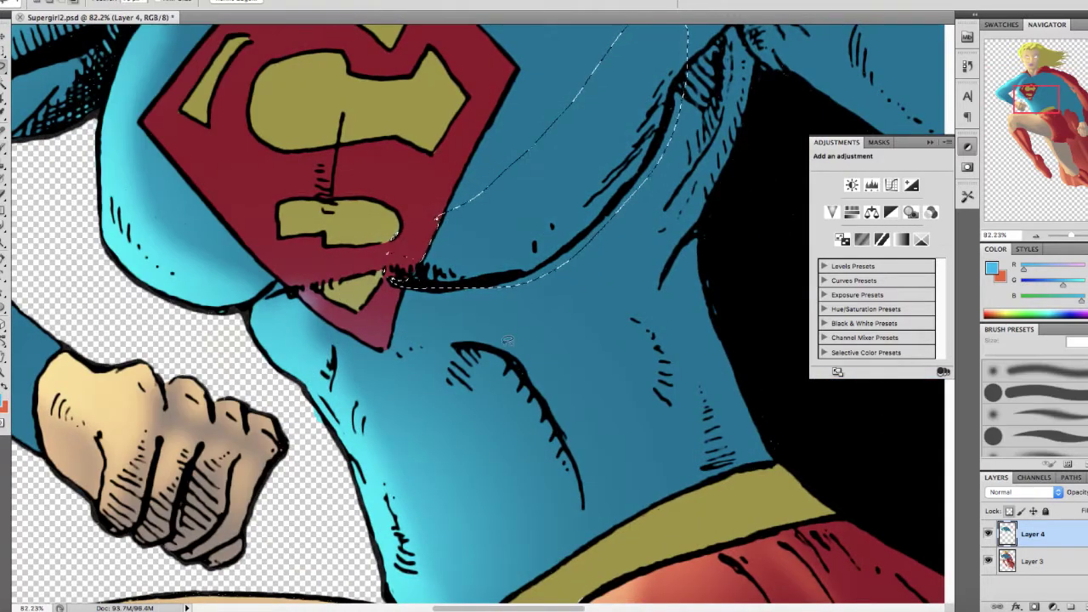
Trim the selection to the chest's lower contour and airbrush bright blue highlights there and beside the abdominal muscle line, using a 1500 px brush
scroll(476, 315, "up", 1)
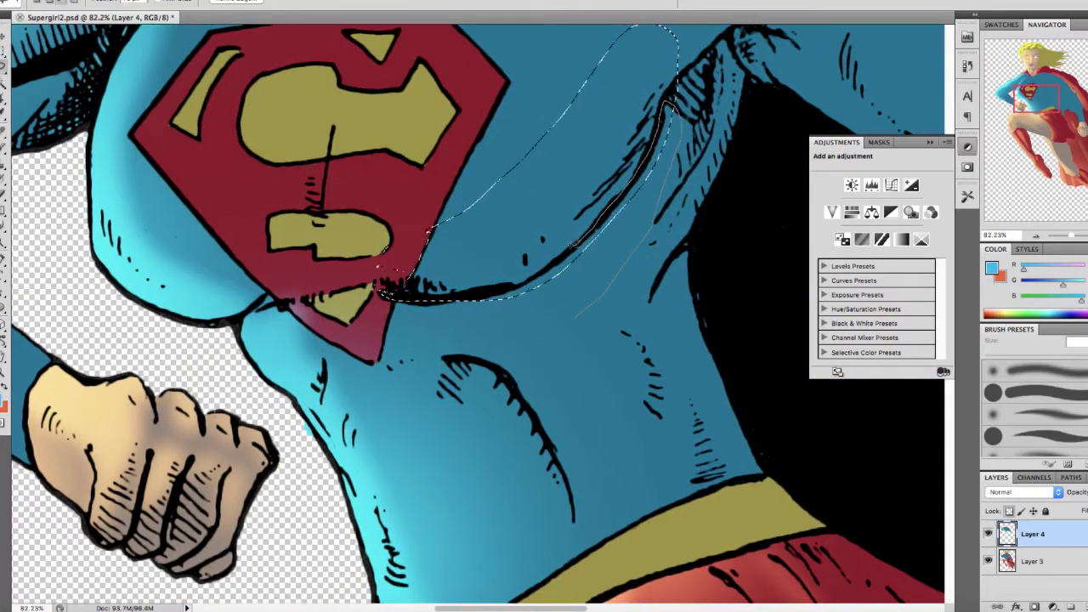
scroll(602, 290, "down", 2)
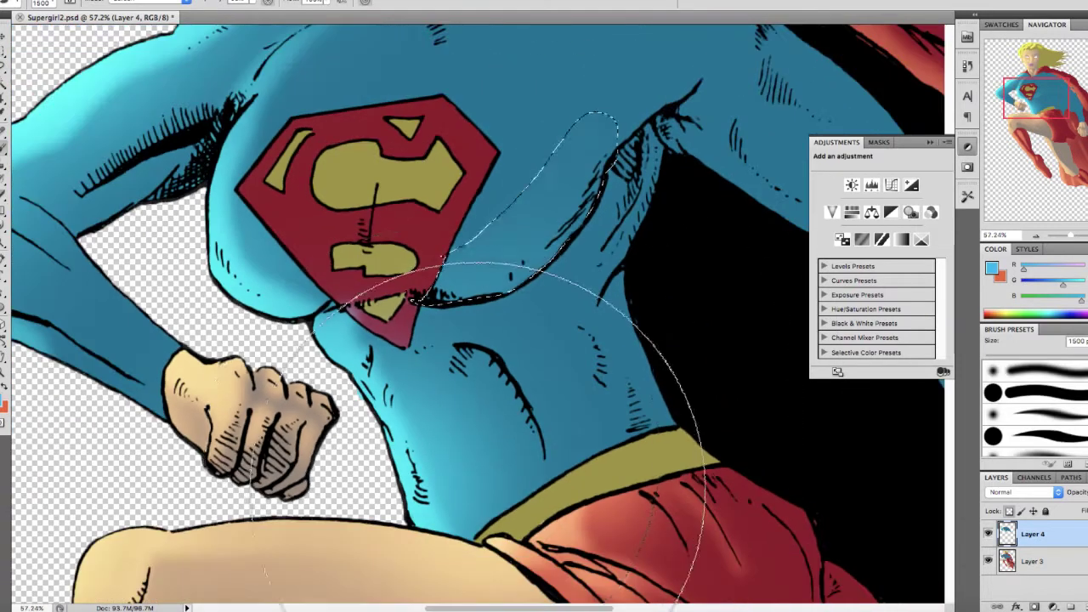
scroll(666, 407, "down", 2)
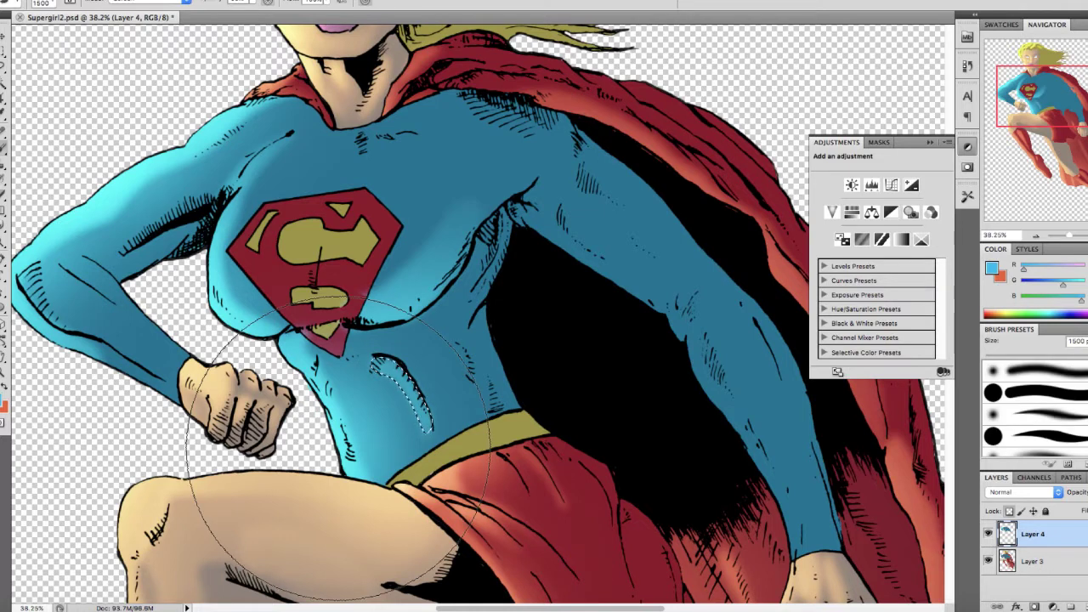
Lasso the inner edge of the extended arm from armpit to wrist, airbrush a bright blue highlight along it, and deselect
scroll(417, 264, "right", 3)
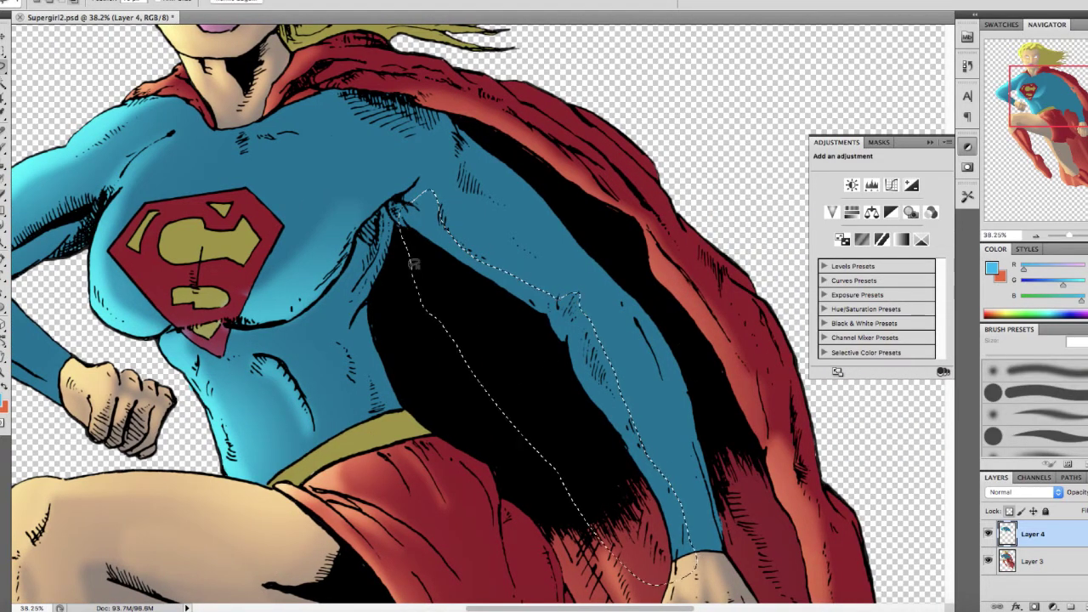
scroll(414, 263, "down", 3)
scroll(485, 459, "up", 1)
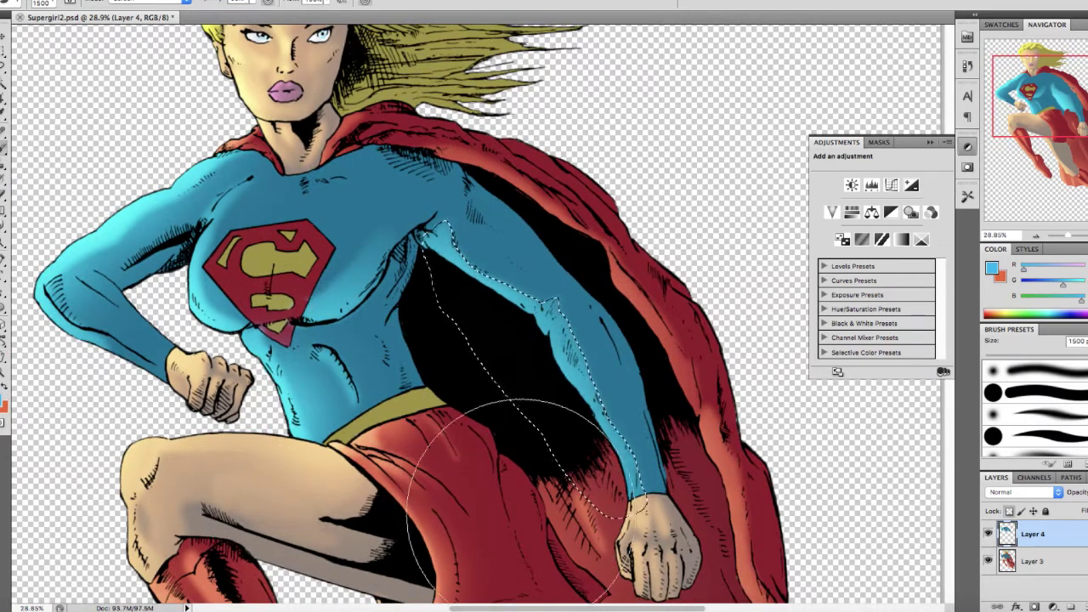
key("super+d")
Lasso the muscle areas of the extended arm and airbrush softer bright blue highlights from upper arm to wrist, using 1500–1600 px brushes
scroll(489, 513, "left", 3)
key("l")
scroll(510, 341, "down", 2)
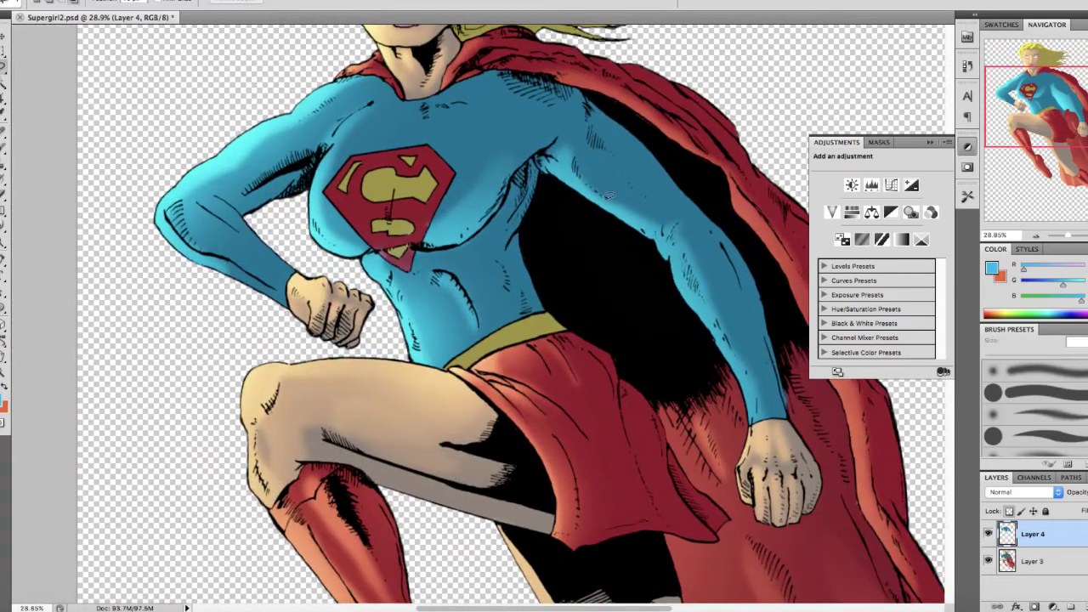
scroll(609, 195, "up", 2)
key("b")
scroll(442, 213, "up", 2)
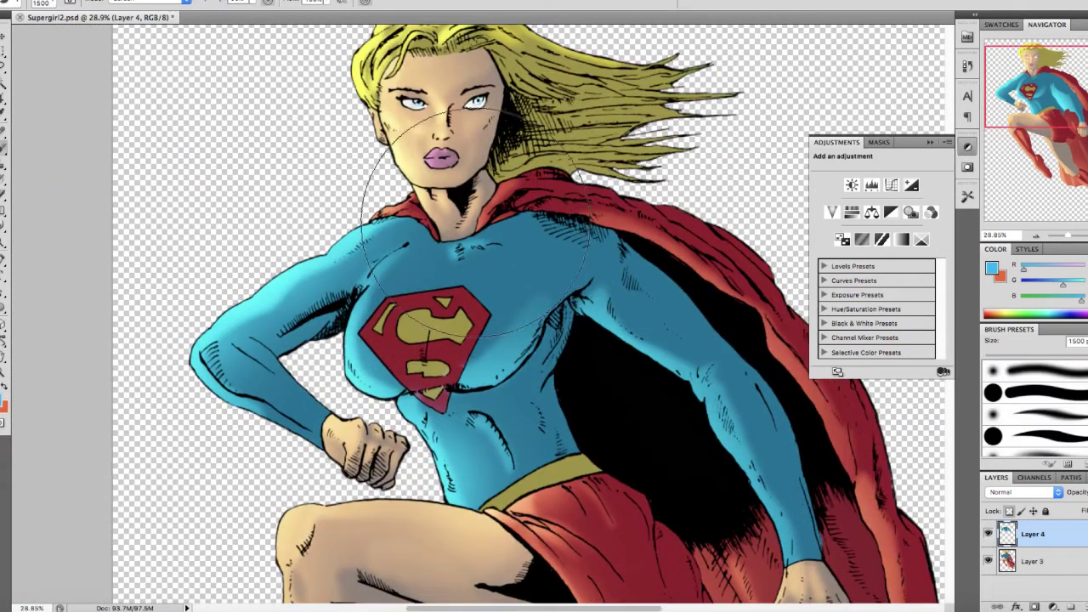
scroll(417, 252, "down", 2)
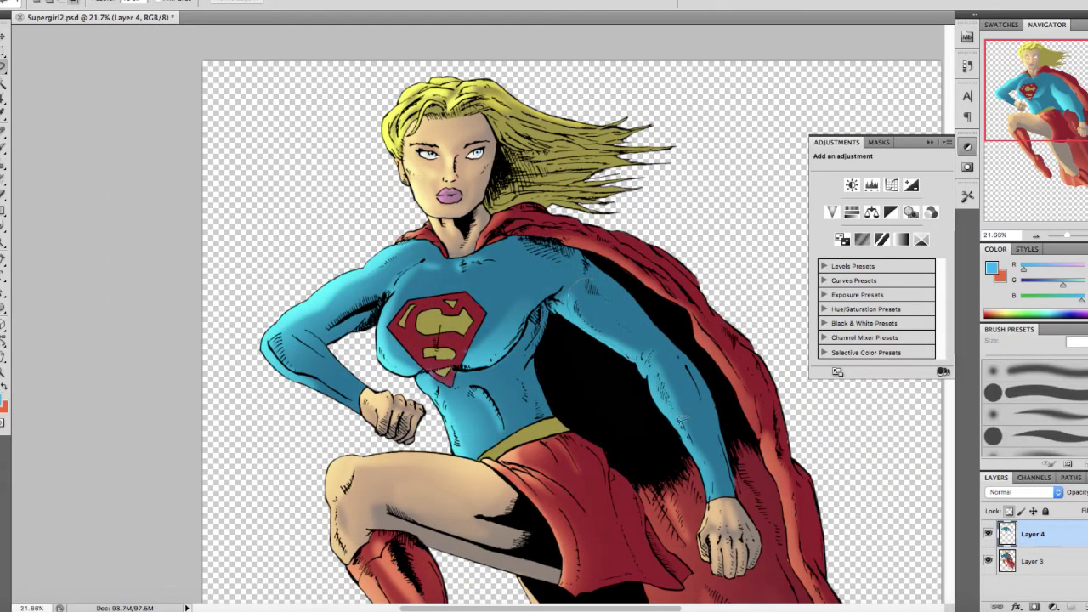
key("b")
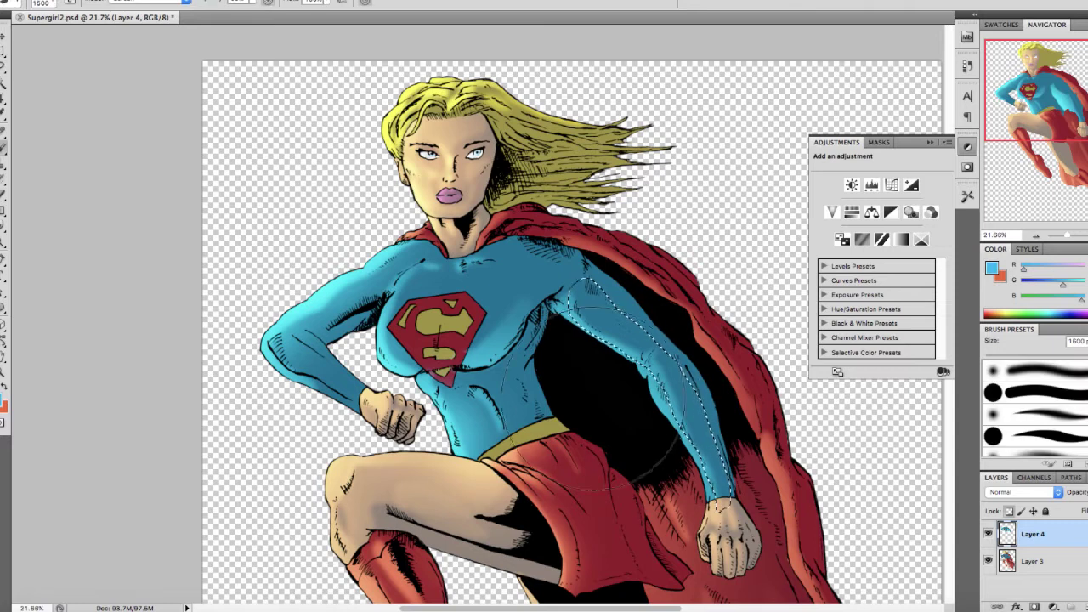
Lasso the chest near the far shoulder and the waist side above the belt, airbrushing soft blue highlights with a 2500 px brush
key("l")
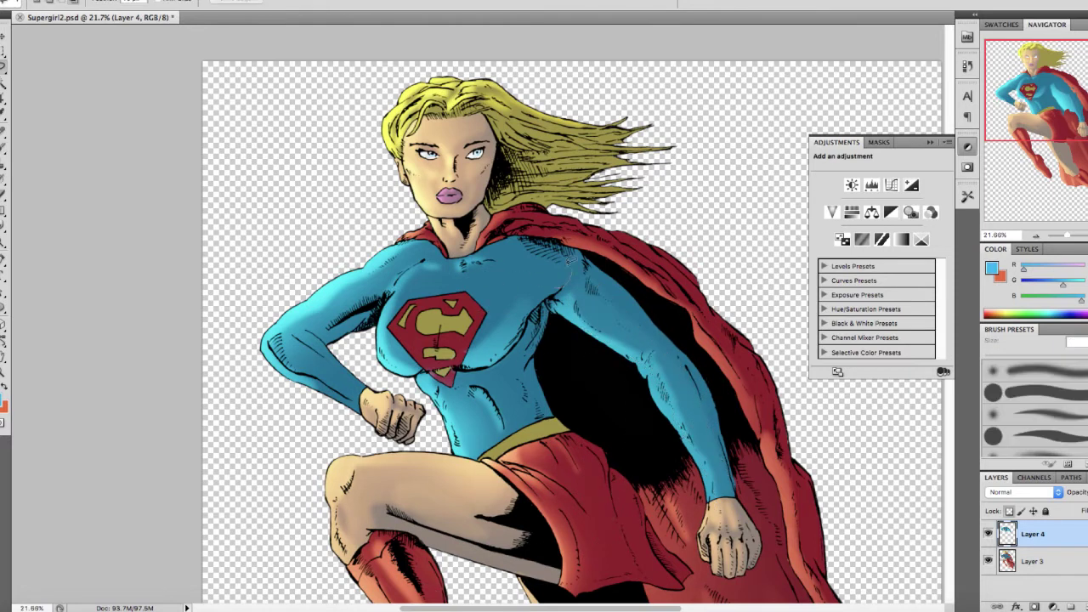
scroll(578, 340, "down", 2)
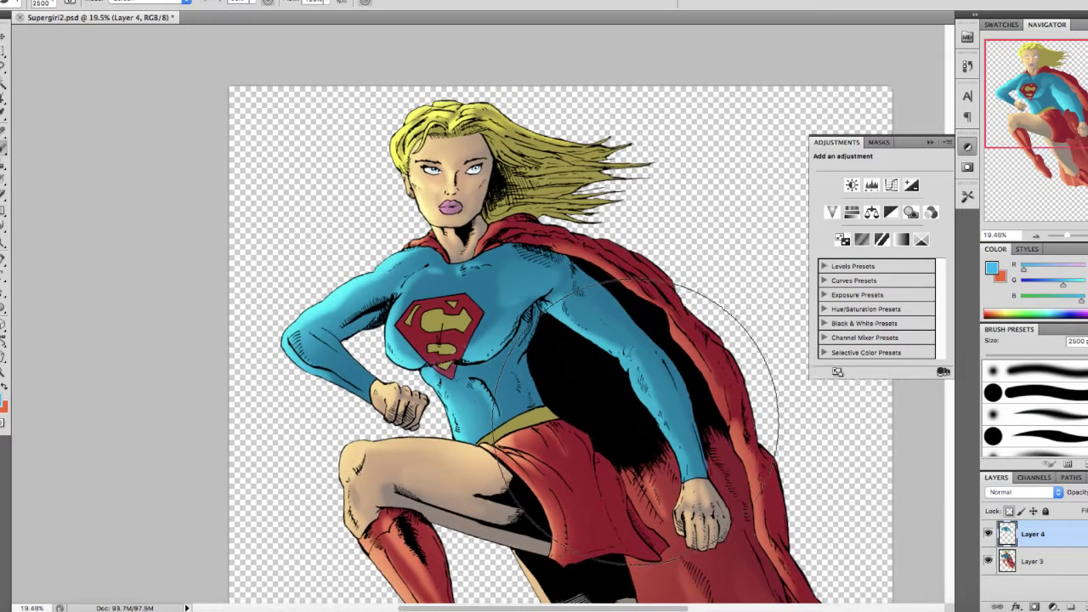
scroll(597, 375, "up", 3)
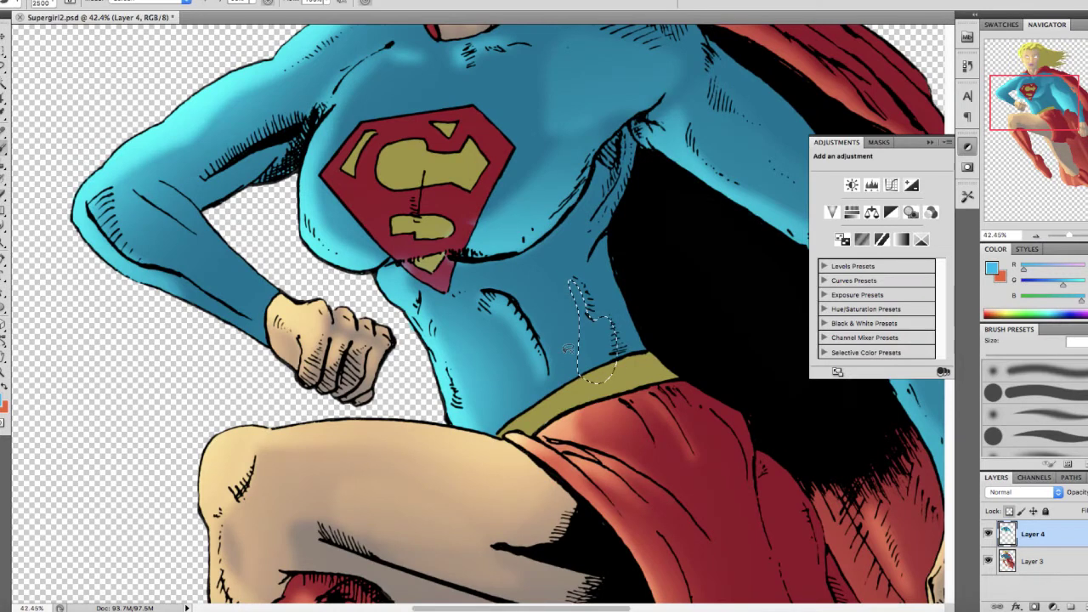
key("b")
scroll(567, 349, "down", 4)
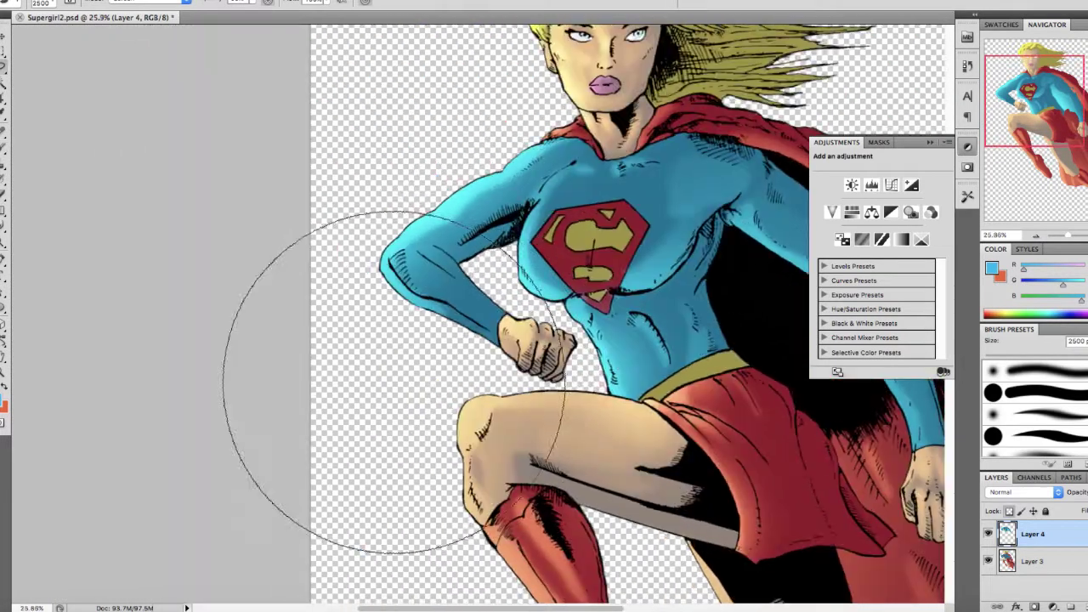
Lasso the bent arm's forearm, airbrush a soft blue highlight inside it with the 2500 px brush, and deselect
scroll(416, 235, "up", 2)
scroll(395, 229, "down", 4)
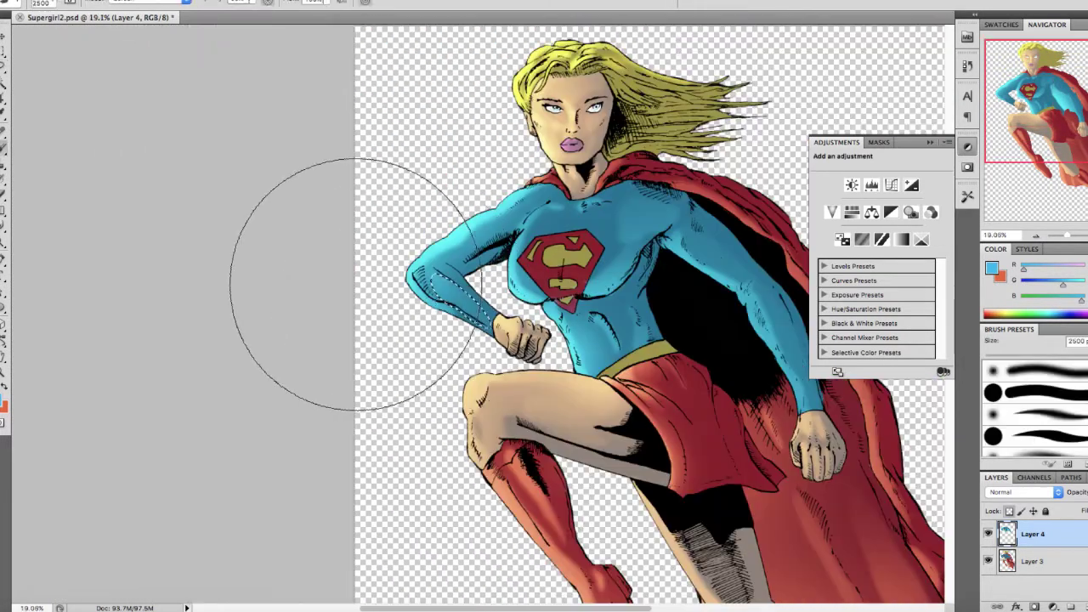
key("super+d")
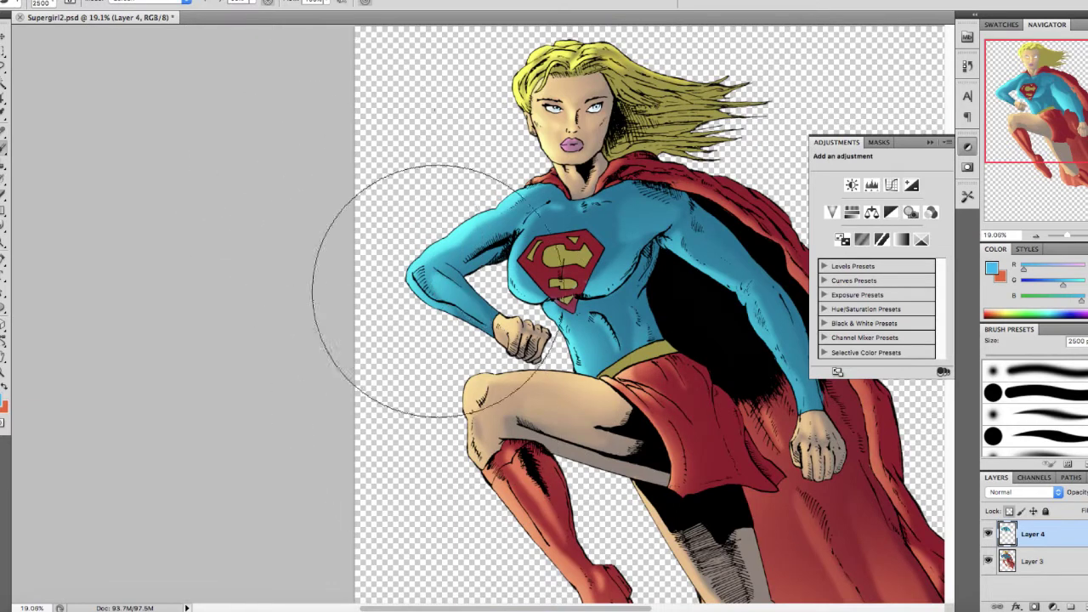
Lasso the upper chest between the collar and the emblem and airbrush a soft blue highlight there with a 2400 px brush
scroll(435, 291, "down", 1)
scroll(435, 292, "up", 3)
key("[")
key("[")
key("[")
key("[")
key("[")
key("[")
key("[")
key("[")
key("[")
key("[")
key("[")
key("[")
key("[")
key("[")
mouse_move(467, 161)
left_mouse_down()
mouse_move(644, 194)
mouse_move(686, 393)
left_mouse_up()
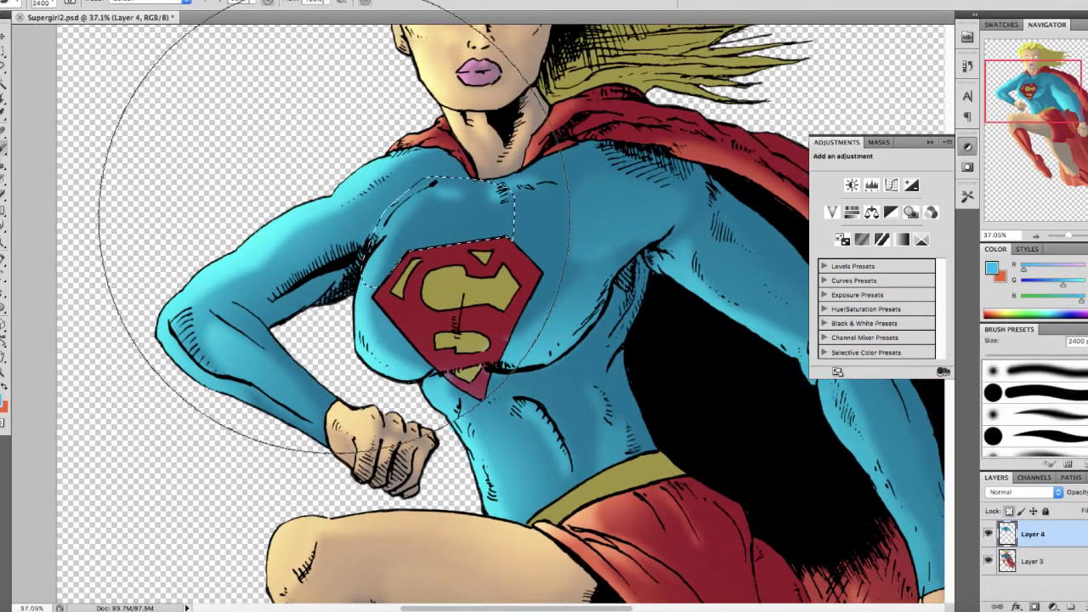
scroll(334, 217, "down", 5)
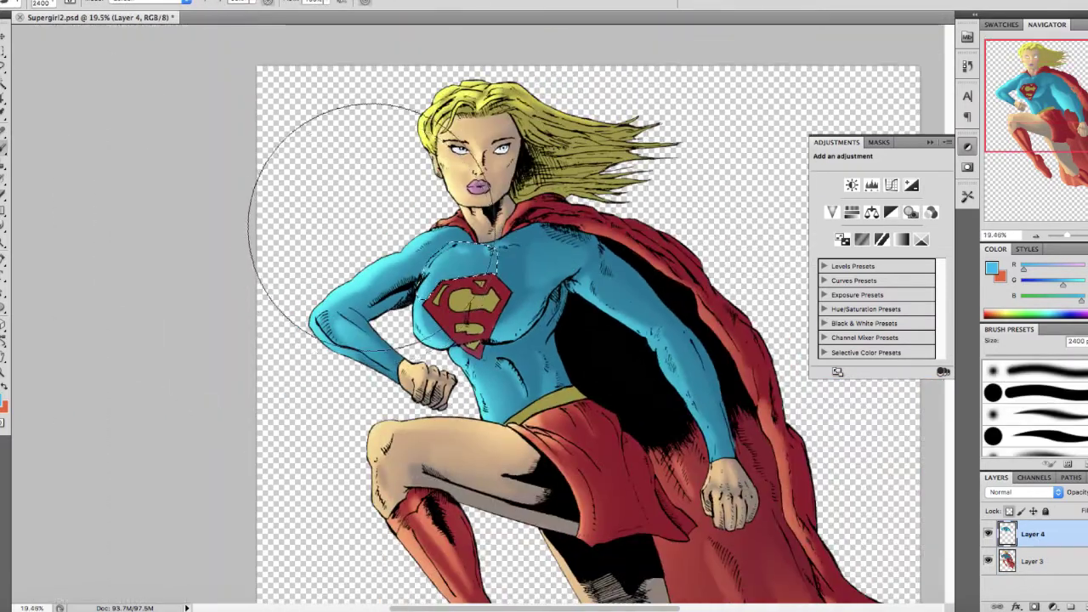
Select the chest emblem on Layer 3 with the Magic Wand and make Layer 4 active for painting
scroll(492, 338, "up", 4)
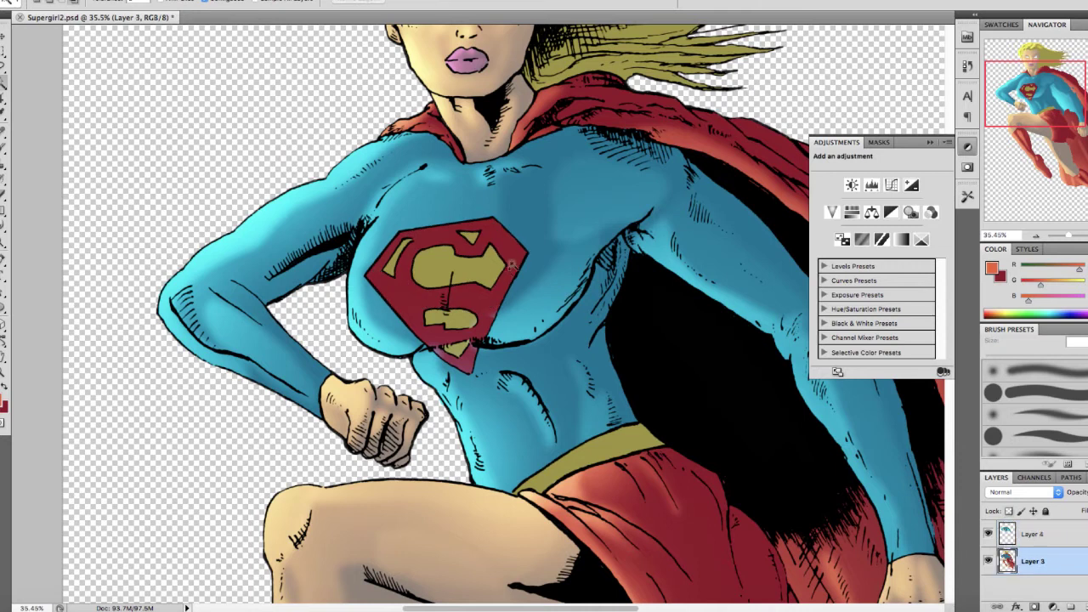
left_click(470, 319, "shift")
key("b")
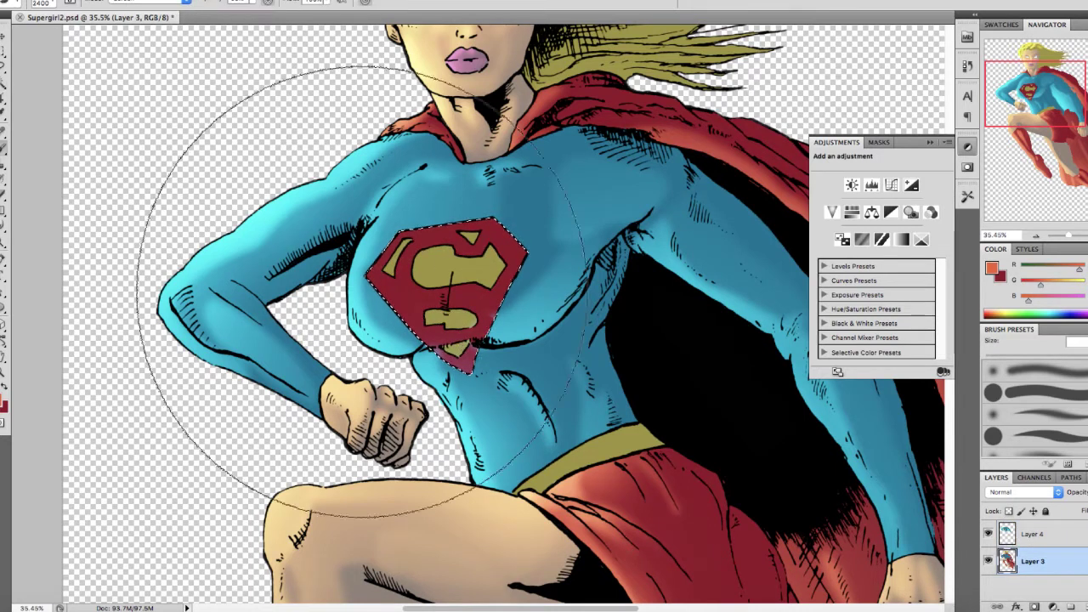
left_click(1045, 535)
Airbrush an orange-red highlight across the emblem from the side nearest the bent arm, using a 1600 px brush
left_click(255, 215)
key("bracketleft")
key("bracketleft")
key("bracketleft")
key("bracketleft")
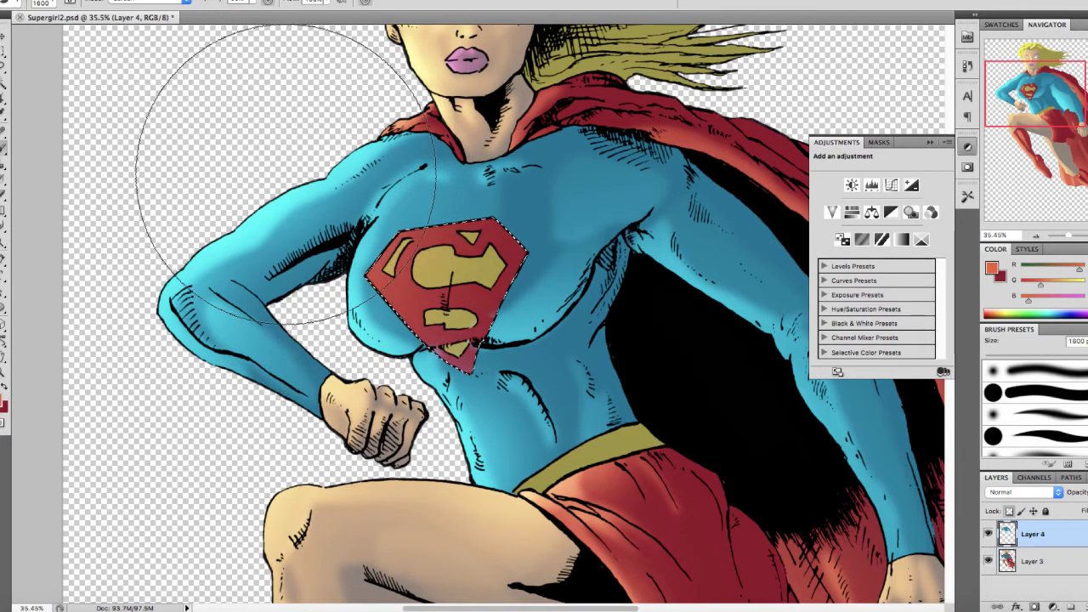
left_click_drag(284, 171, 304, 397)
Touch up the emblem's lower edge near the chest contour with small orange-red airbrush strokes, reducing the brush to 175 px
scroll(296, 387, "up", 5)
key("bracketleft")
key("bracketleft")
key("bracketleft")
key("bracketleft")
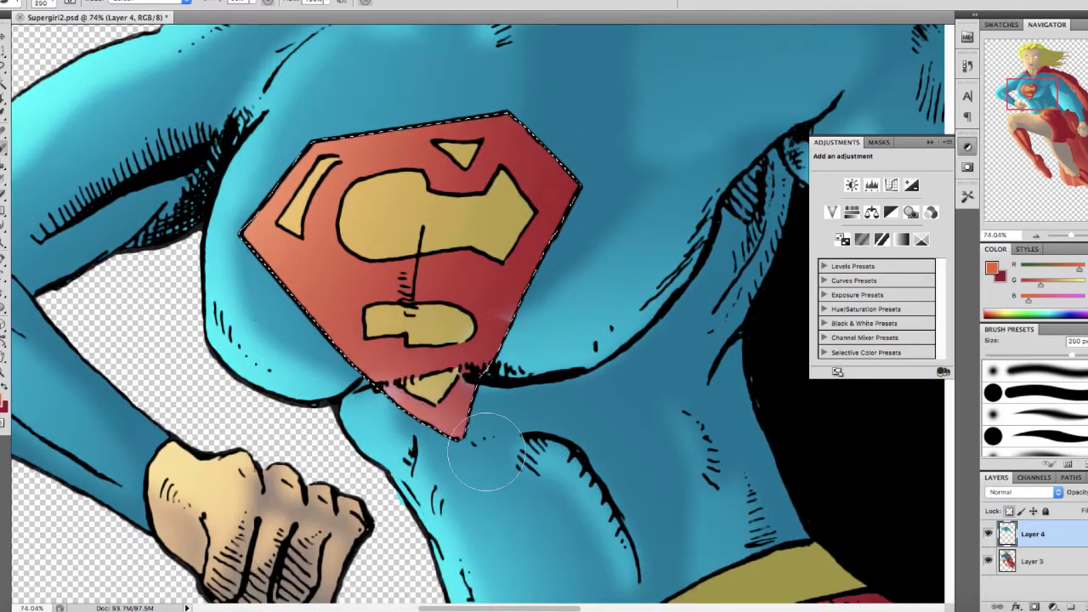
scroll(523, 438, "down", 3)
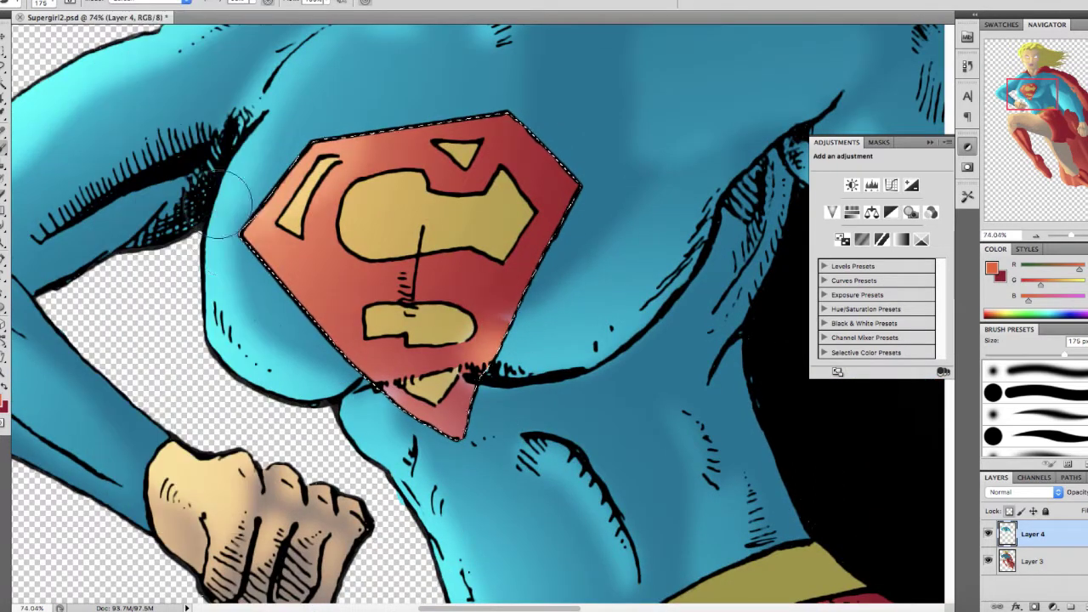
Merge Layer 4 down into Layer 3 and select the yellow belt with the Magic Wand
scroll(523, 437, "down", 6)
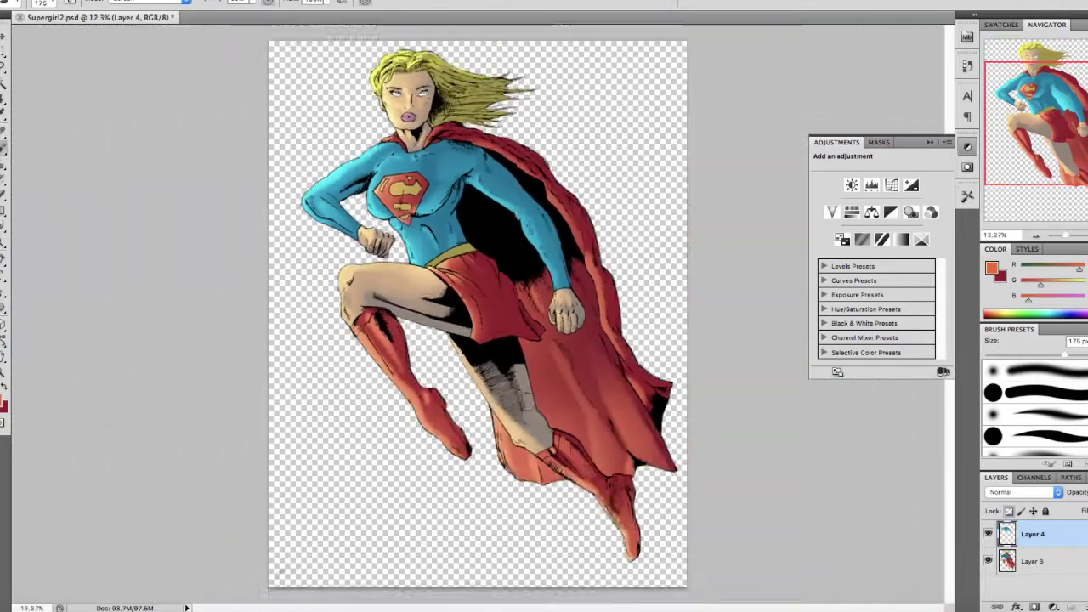
scroll(529, 406, "up", 5)
key("super+e")
left_click_drag(528, 406, 605, 516)
key("w")
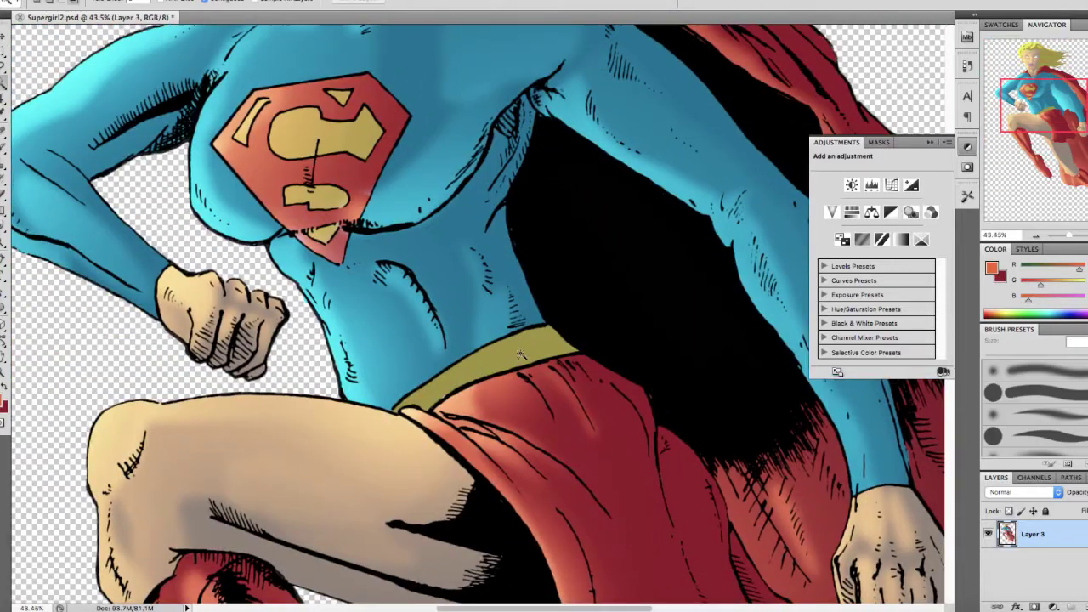
Airbrush pale yellow highlights along the belt on Layer 4, lassoing a thin fold near its far end for an 800 px brush
key("b")
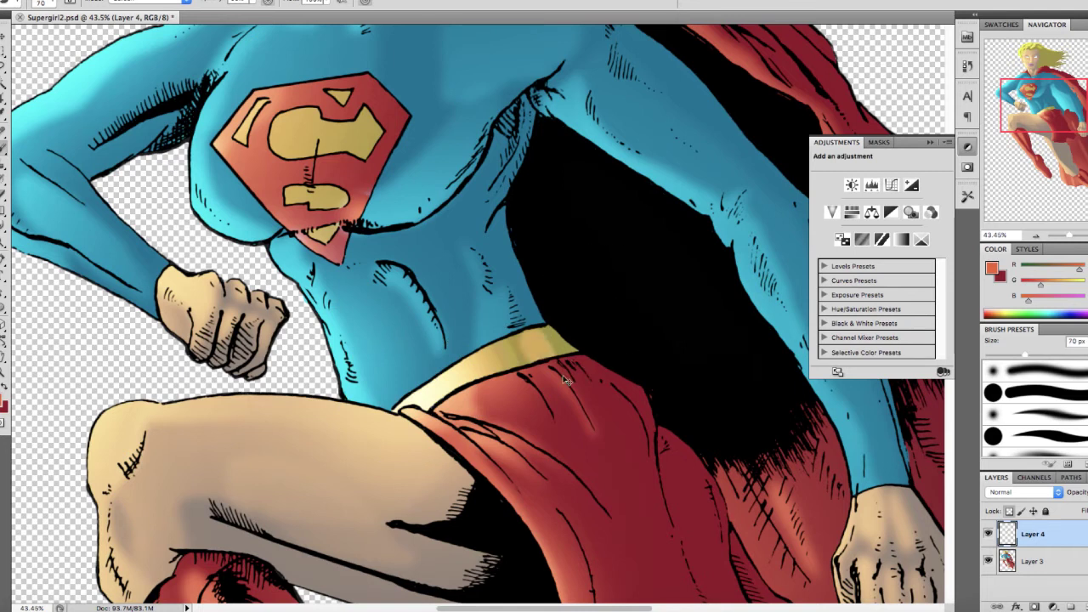
key("bracketright")
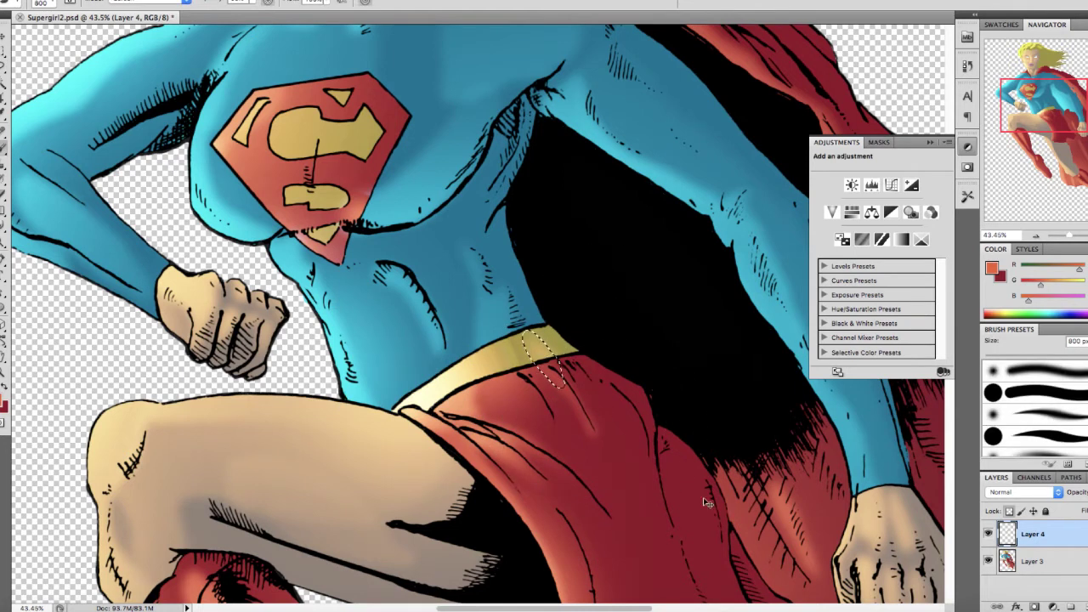
scroll(704, 497, "down", 5)
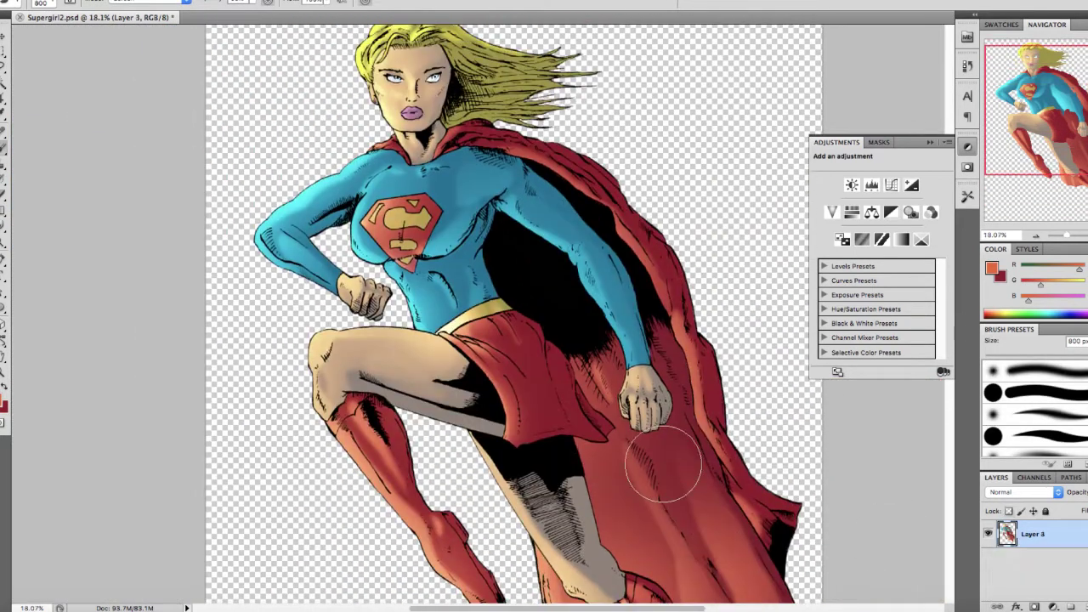
scroll(663, 466, "down", 3)
scroll(661, 456, "up", 1)
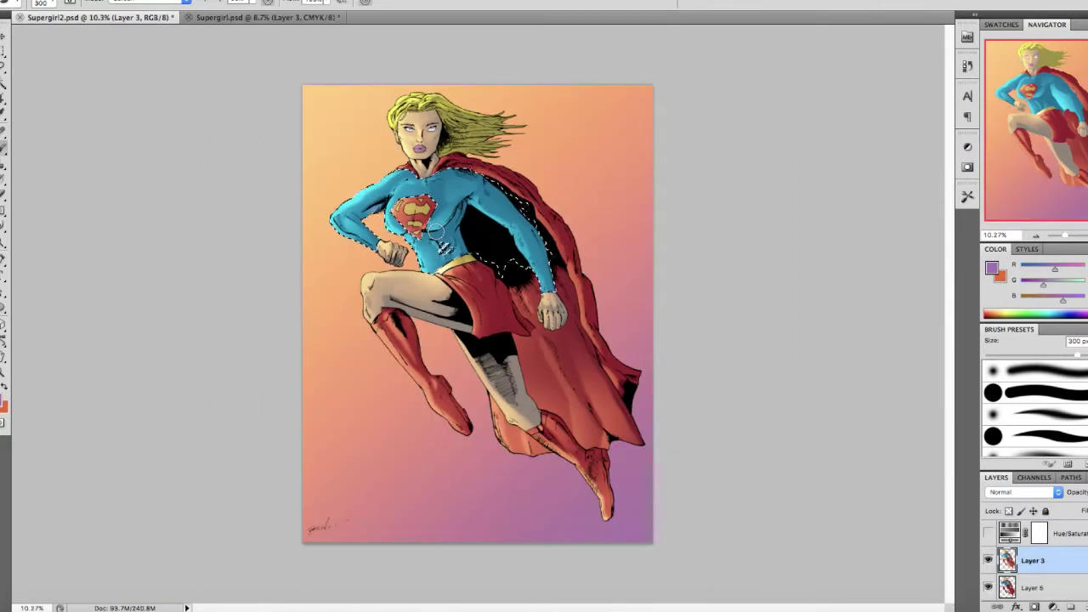
Select the cape on Layer 5, lasso its outer fold beside the lowered hand and airbrush a purple rim highlight there on Layer 3
scroll(437, 231, "up", 2)
key("l")
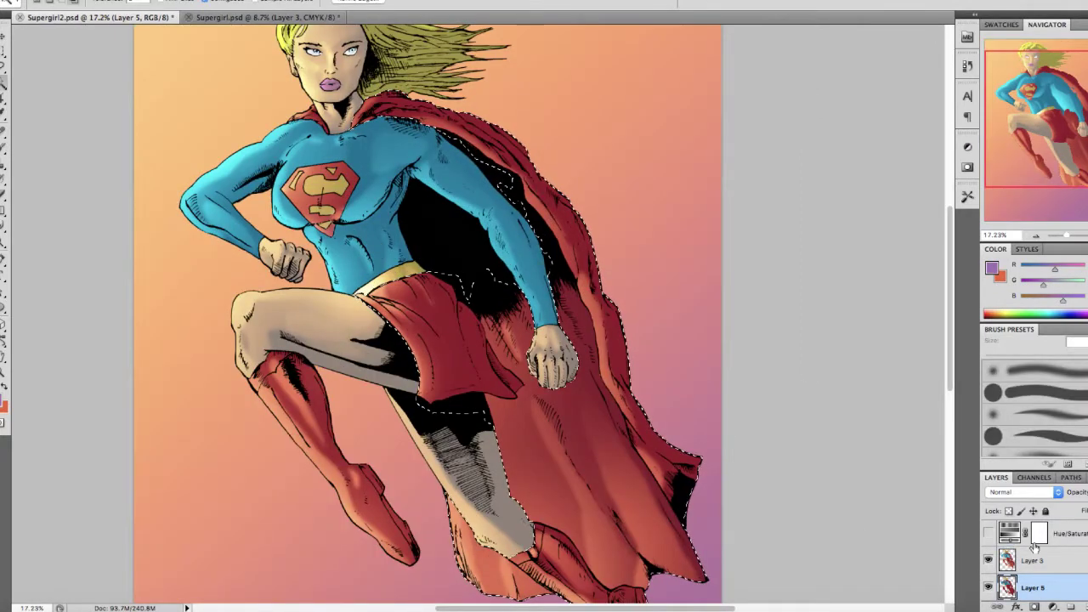
scroll(722, 451, "up", 2)
mouse_move(724, 483)
left_mouse_down()
mouse_move(691, 471)
mouse_move(597, 376)
mouse_move(575, 263)
mouse_move(583, 218)
left_mouse_up()
key("b")
mouse_move(738, 384)
left_mouse_down()
mouse_move(699, 361)
mouse_move(663, 310)
mouse_move(628, 216)
left_mouse_up()
key("super+d")
Lasso the cape's upper outer edge from the collar to the outer fold and airbrush it purple on Layer 3 with a 1400 px brush
scroll(703, 244, "up", 3)
scroll(705, 241, "left", 1)
key("l")
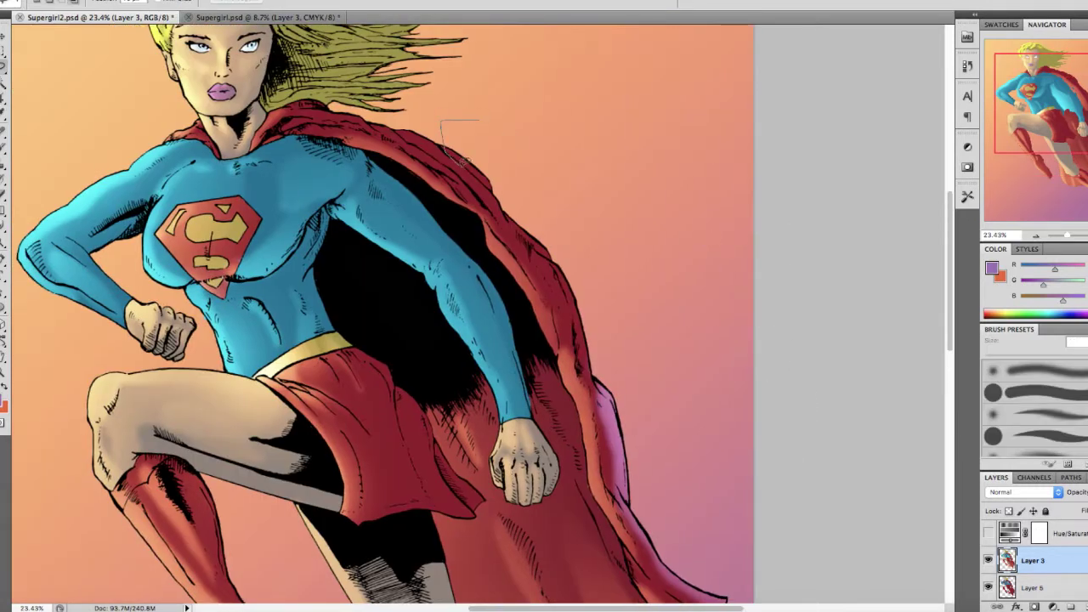
key("b")
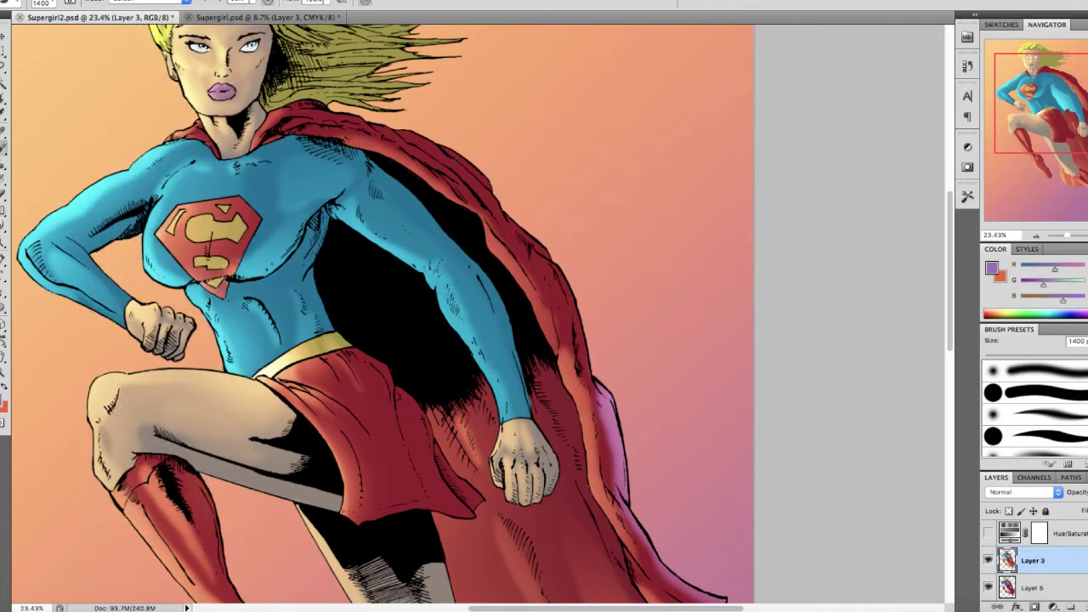
left_click(1033, 588)
key("l")
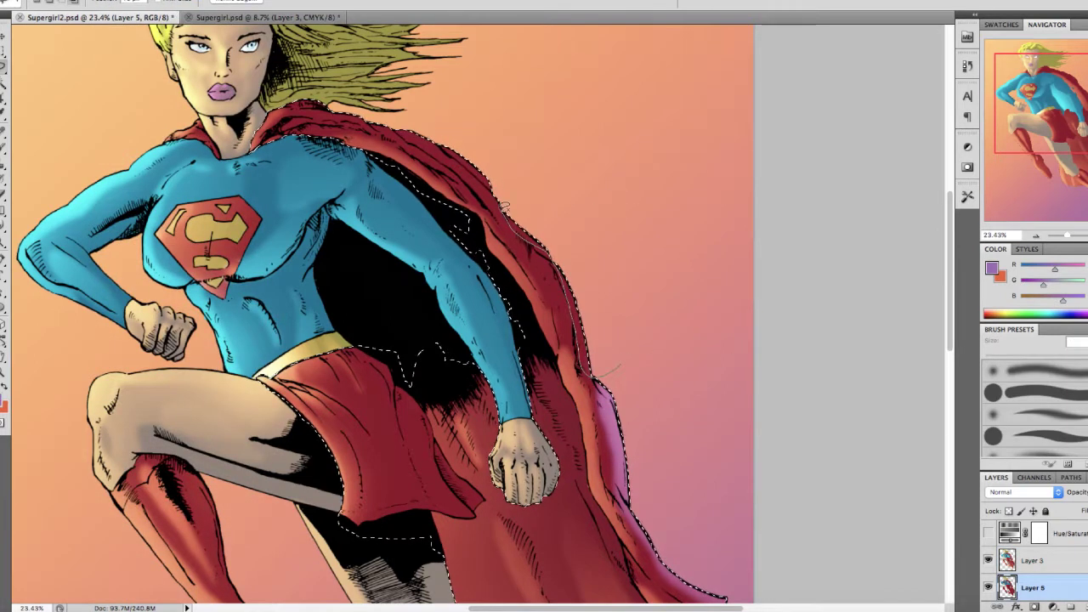
left_click_drag(463, 117, 607, 364)
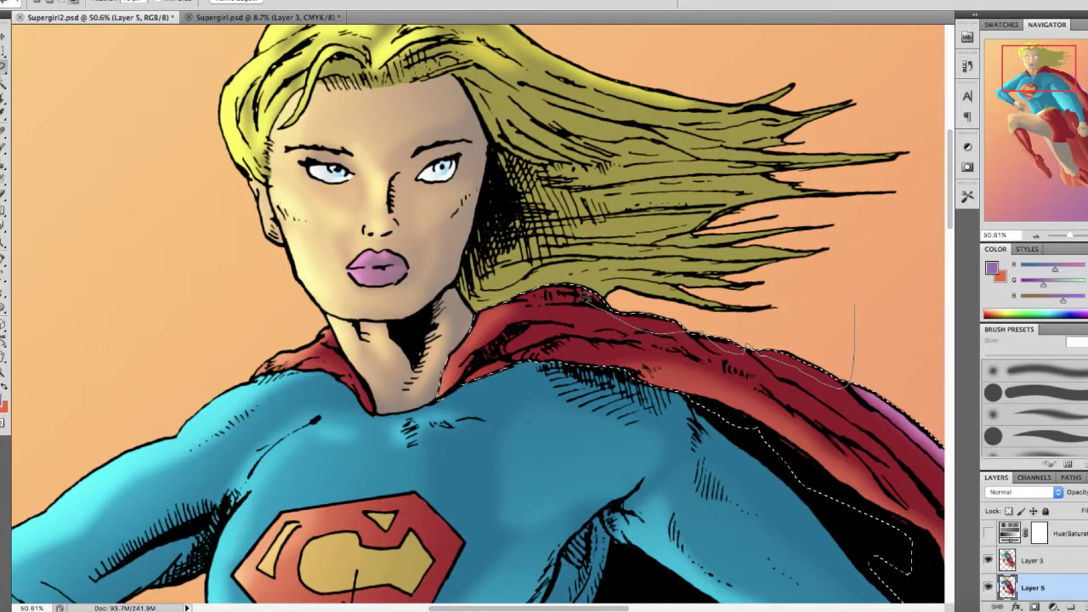
left_click(1064, 566)
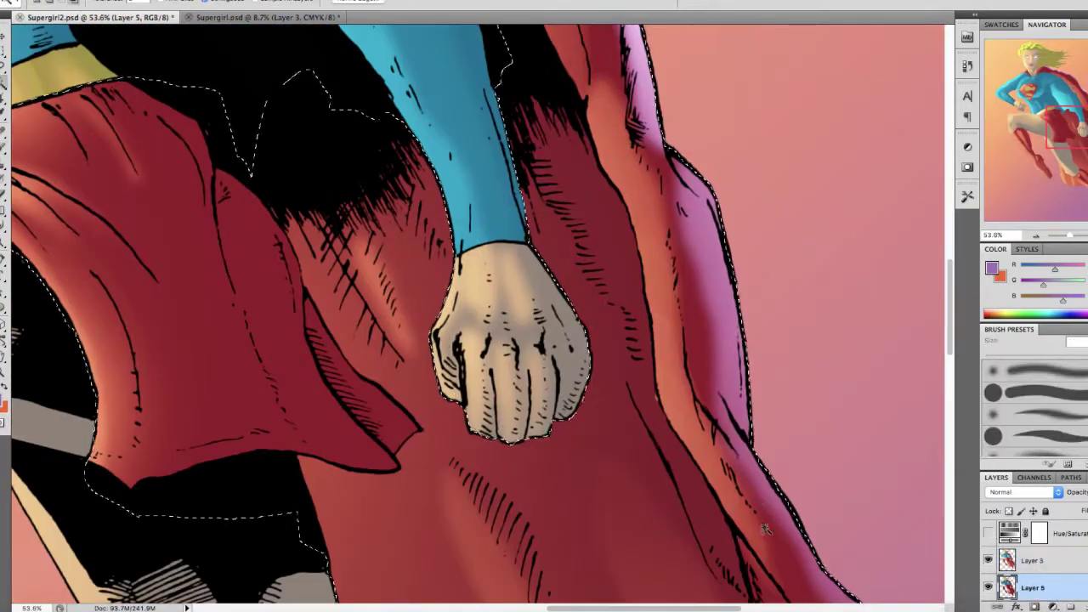
Make Layer 3 active and airbrush the cape's outer edge below the lowered hand purple with the 1400 px brush
key("b")
key("alt+bracketright")
key("super+minus")
key("super+minus")
key("super+minus")
key("super+minus")
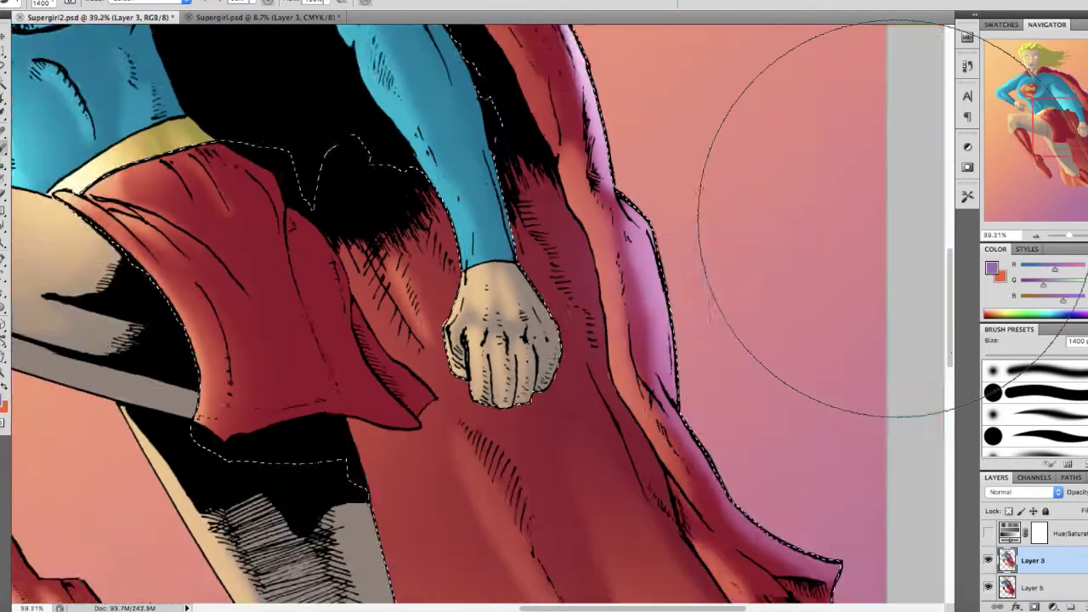
Build up the purple rim light along the cape's whole outer edge, using 400 px and 1000 px brushes
key("bracketleft")
key("bracketleft")
key("bracketleft")
key("bracketleft")
key("bracketleft")
key("bracketleft")
key("bracketleft")
key("bracketleft")
key("bracketleft")
key("super+plus")
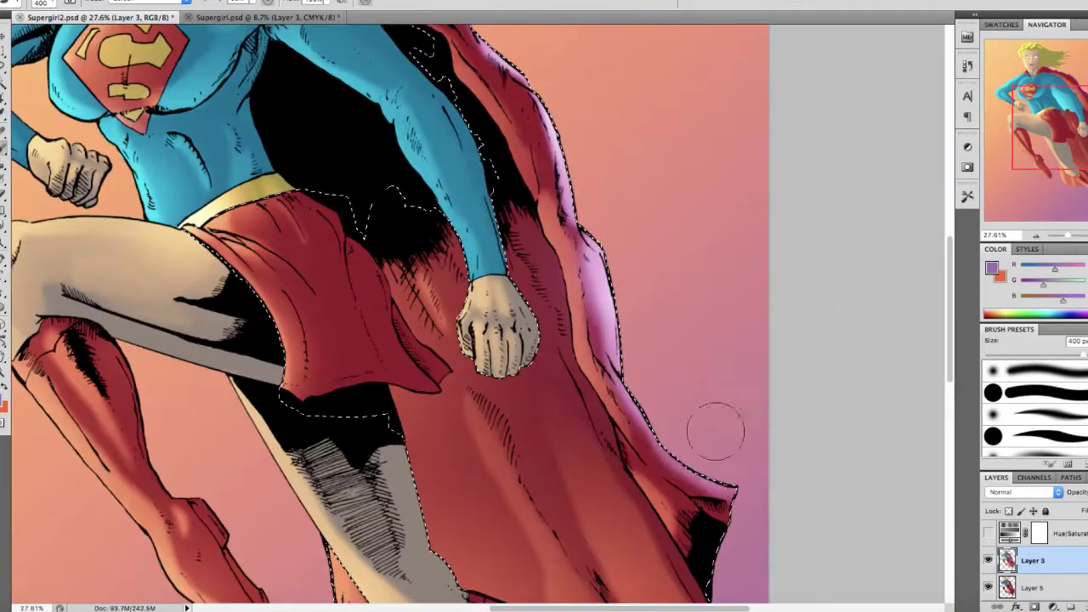
scroll(718, 452, "down", 2)
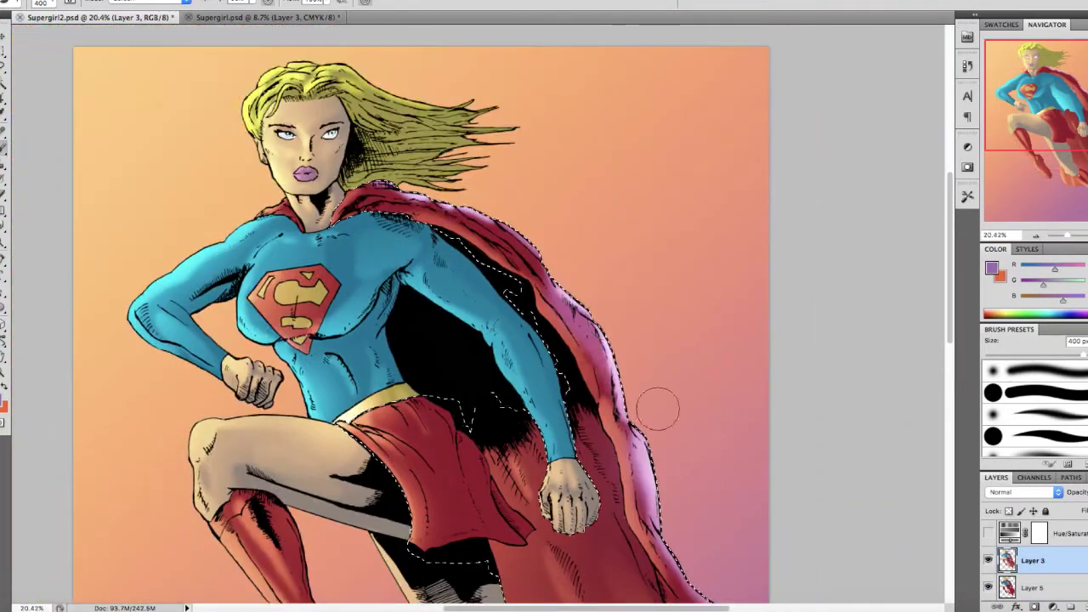
scroll(583, 201, "down", 5)
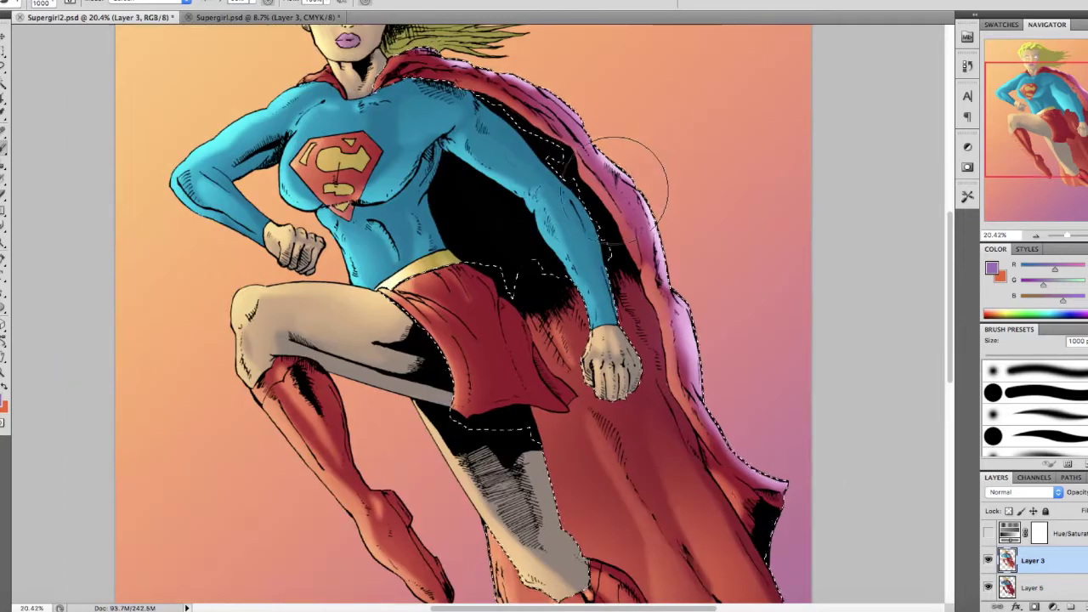
Reselect the cape on Layer 5 with the Magic Wand and make Layer 3 active for painting
left_click(1035, 595)
scroll(587, 366, "down", 3)
key("w")
left_click(587, 366)
left_click(1034, 562)
Try a purple gradient over the selected cape, starting from its lower hem, and undo it
key("g")
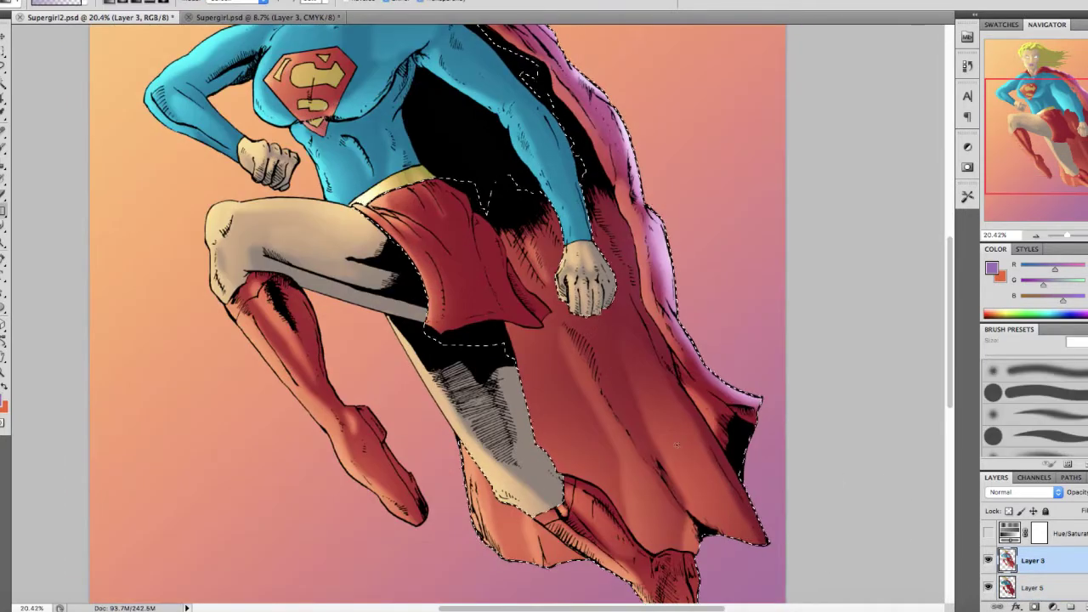
scroll(481, 325, "down", 2)
left_click_drag(432, 249, 746, 516)
key("super+z")
scroll(687, 503, "down", 5)
scroll(687, 503, "up", 5)
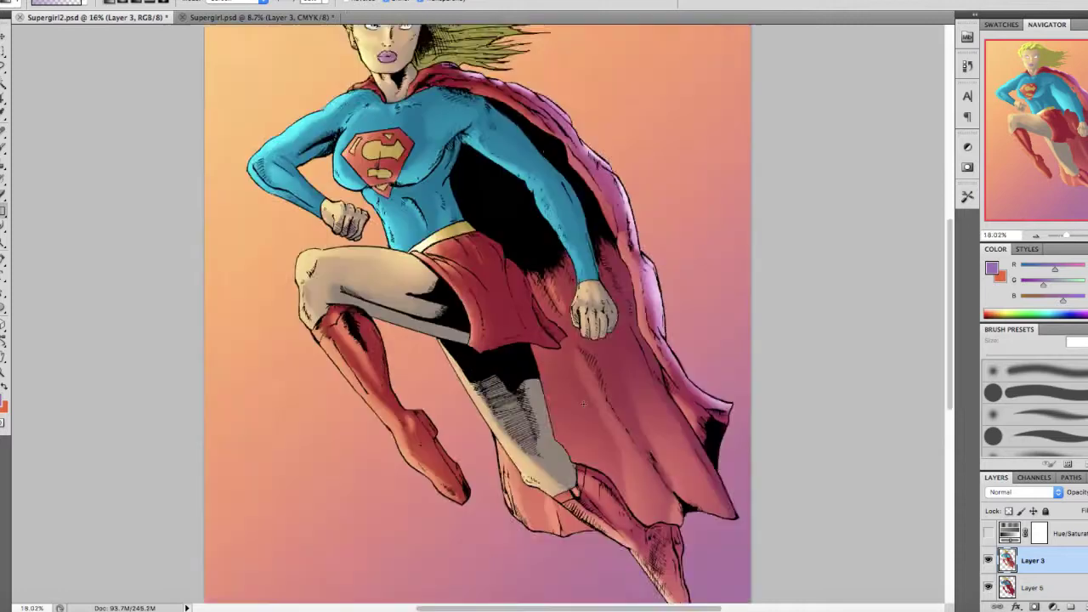
scroll(723, 476, "down", 3)
left_click_drag(812, 459, 619, 335)
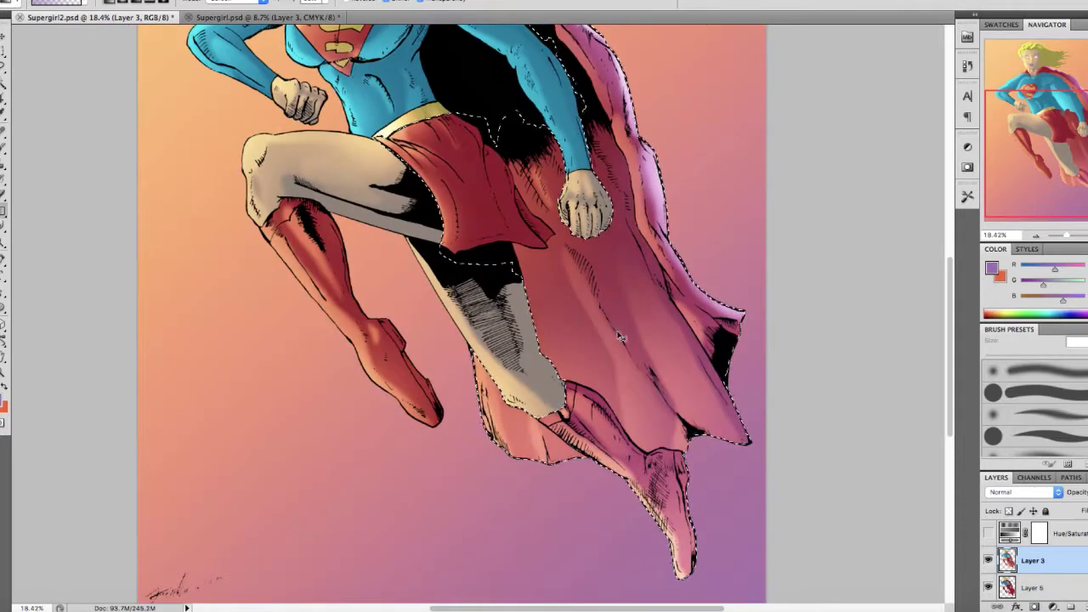
key("super+alt+z")
key("super+alt+z")
Lasso the long narrow fold running down the lower cape, from below the hand to the hem
key("b")
key("bracketright")
key("bracketright")
key("bracketright")
key("bracketright")
key("l")
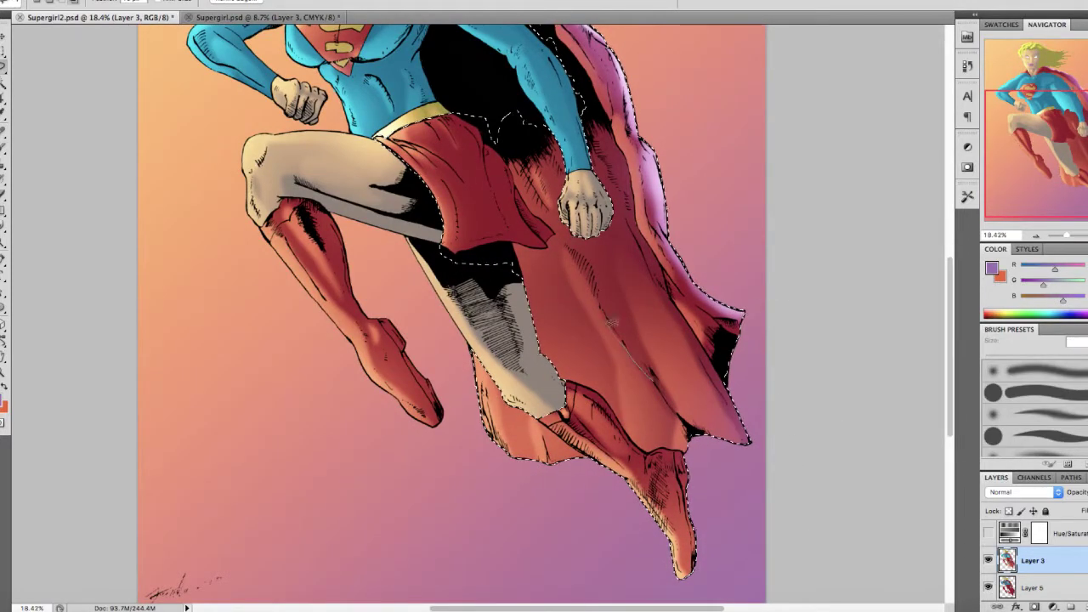
left_click_drag(646, 367, 668, 371)
scroll(667, 371, "down", 1)
Try airbrushing the selected lower cape fold purple with a 2500 px brush and undo it
key("b")
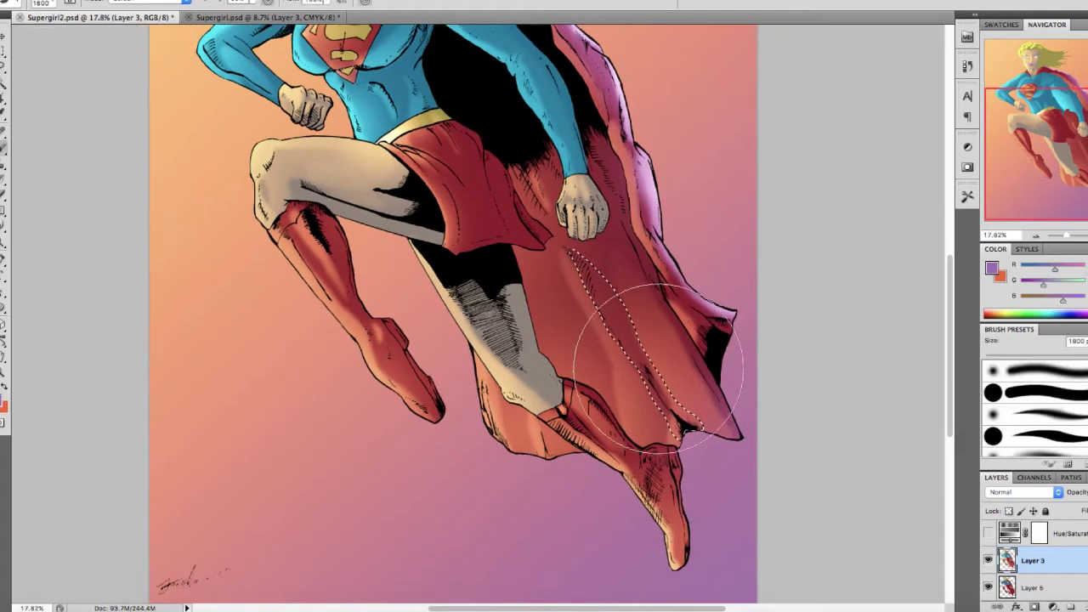
scroll(761, 463, "down", 2)
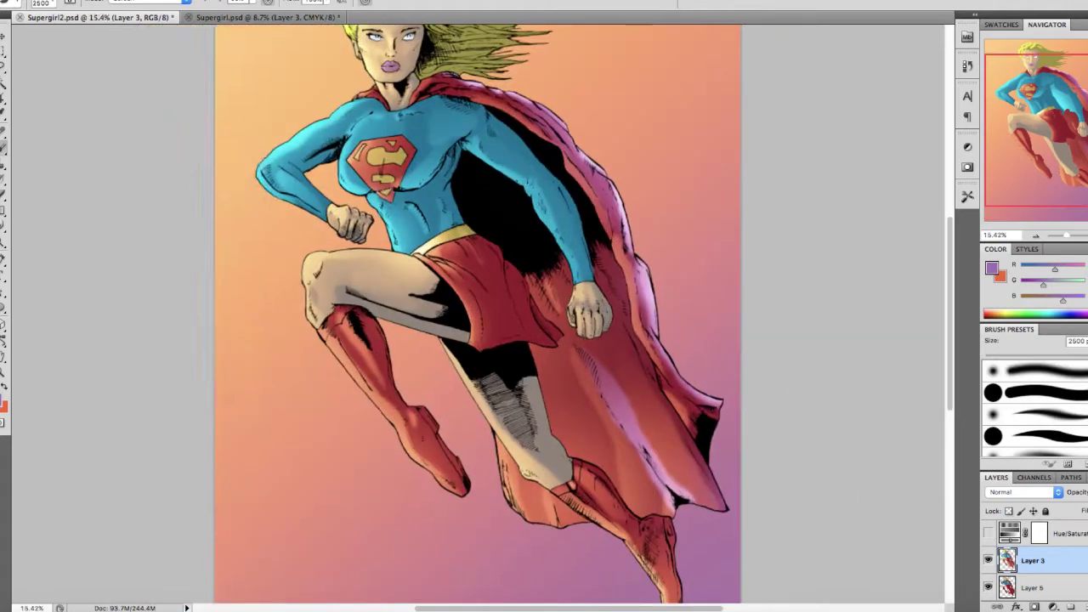
left_click(115, 1)
left_click(117, 5)
Apply a soft purple gradient to the selected lower cape fold, starting from the hem
key("g")
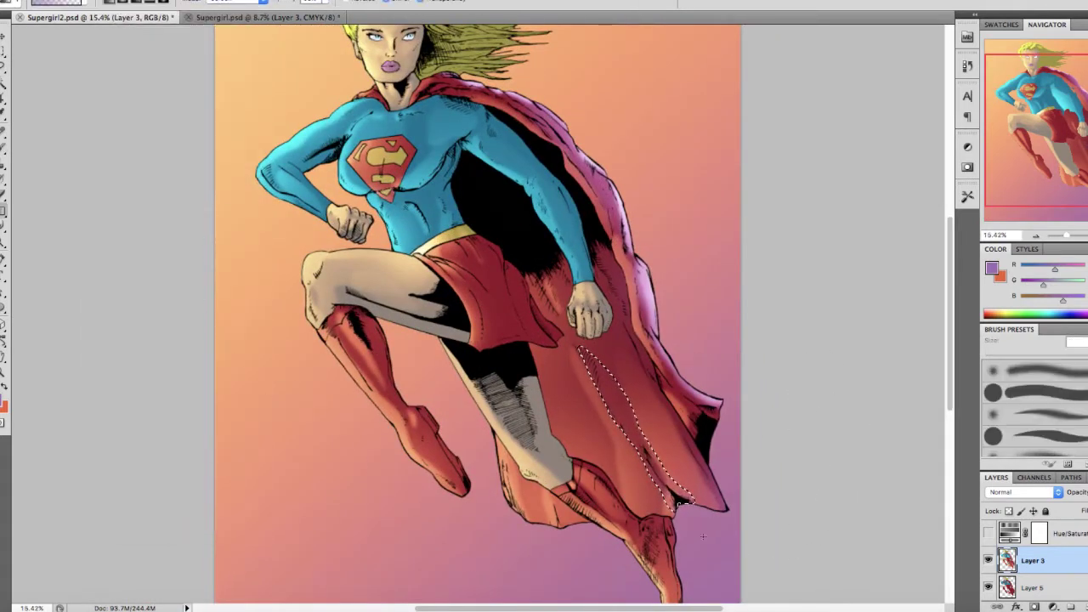
scroll(606, 396, "up", 1)
scroll(775, 427, "up", 3)
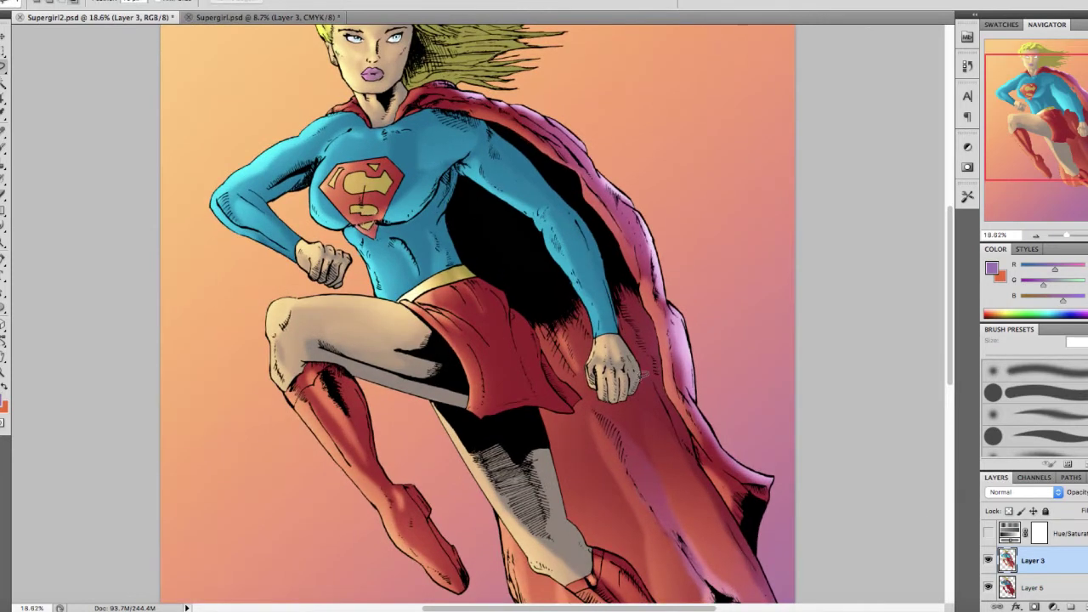
Select the cape area on Layer 5, return to Layer 3 and subtract the skirt from the selection with the Lasso
left_click(1033, 588)
key("w")
left_click(607, 417)
key("l")
left_click(1033, 561)
scroll(791, 478, "up", 8)
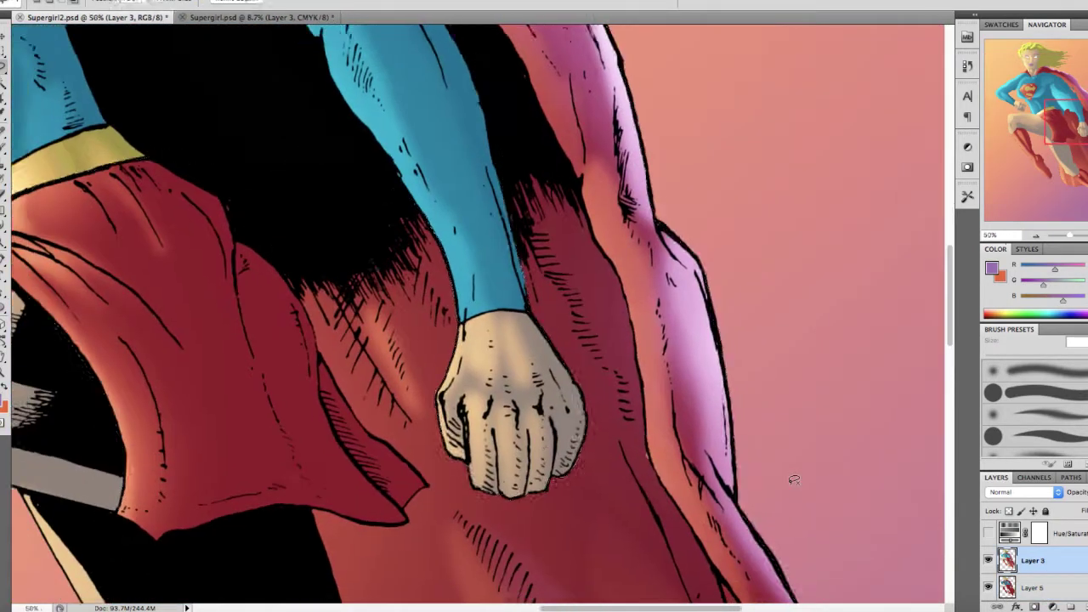
scroll(791, 479, "left", 2)
mouse_move(329, 565)
left_mouse_down()
mouse_move(389, 487)
mouse_move(476, 506)
mouse_move(504, 464)
mouse_move(422, 384)
mouse_move(284, 124)
mouse_move(37, 173)
mouse_move(170, 534)
left_mouse_up()
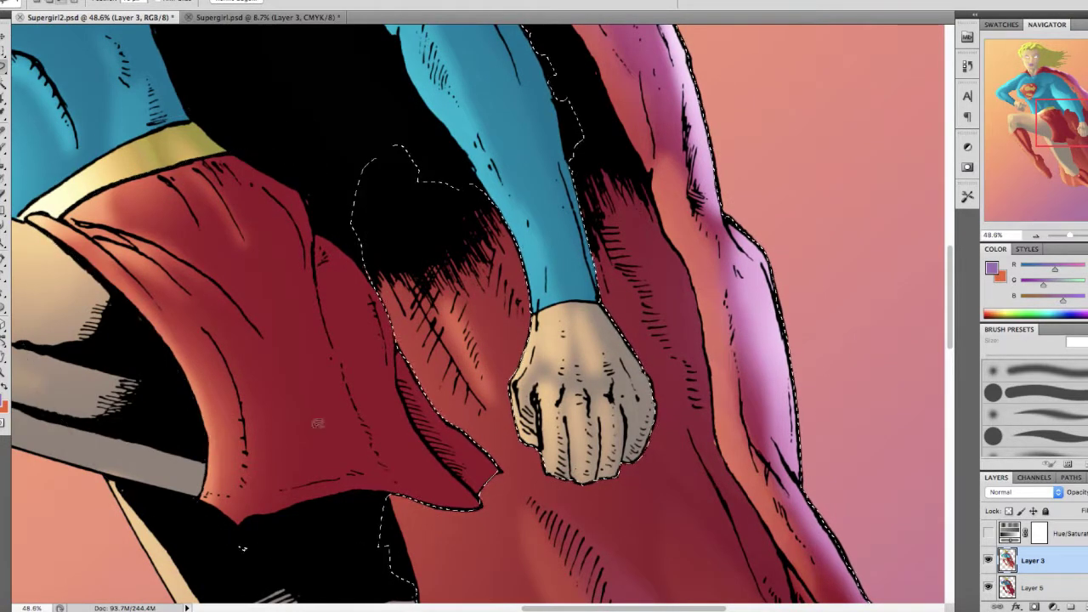
Subtract the cape's outer folds from the selection with the Lasso, leaving the inner lining around the lowered hand selected
scroll(415, 381, "down", 1)
scroll(415, 382, "right", 2)
mouse_move(535, 128)
left_mouse_down()
mouse_move(567, 168)
mouse_move(634, 433)
mouse_move(685, 77)
mouse_move(534, 132)
left_mouse_up()
scroll(535, 137, "down", 5)
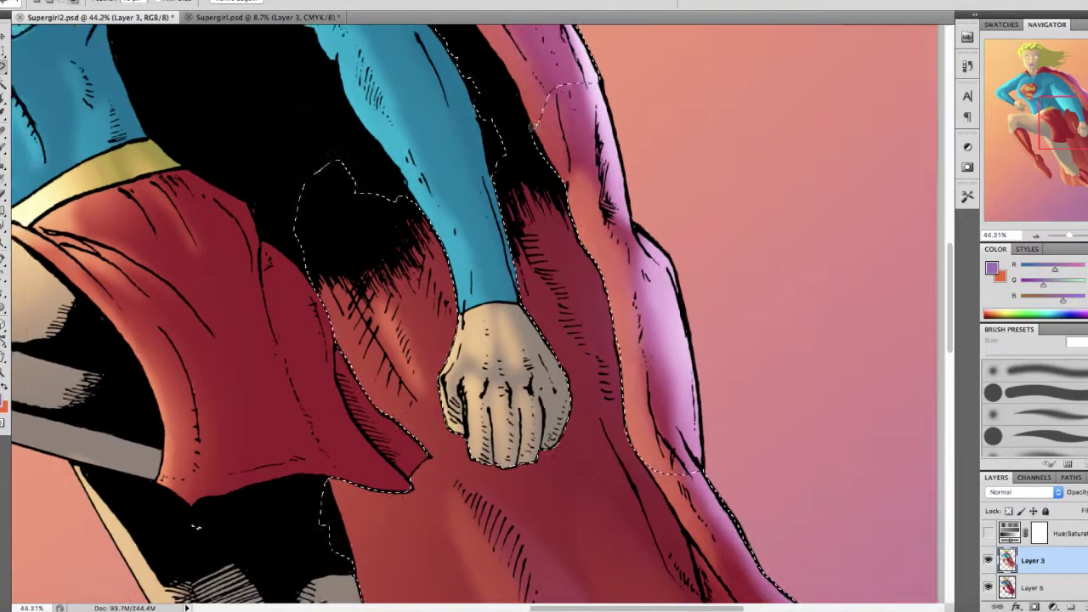
scroll(535, 170, "up", 2)
mouse_move(595, 271)
left_mouse_down()
mouse_move(525, 246)
mouse_move(663, 244)
left_mouse_up()
Airbrush soft purple over the cape's inner lining around the forearm and hand with a 2500 px brush
key("b")
scroll(459, 170, "down", 3)
left_click_drag(459, 134, 539, 139)
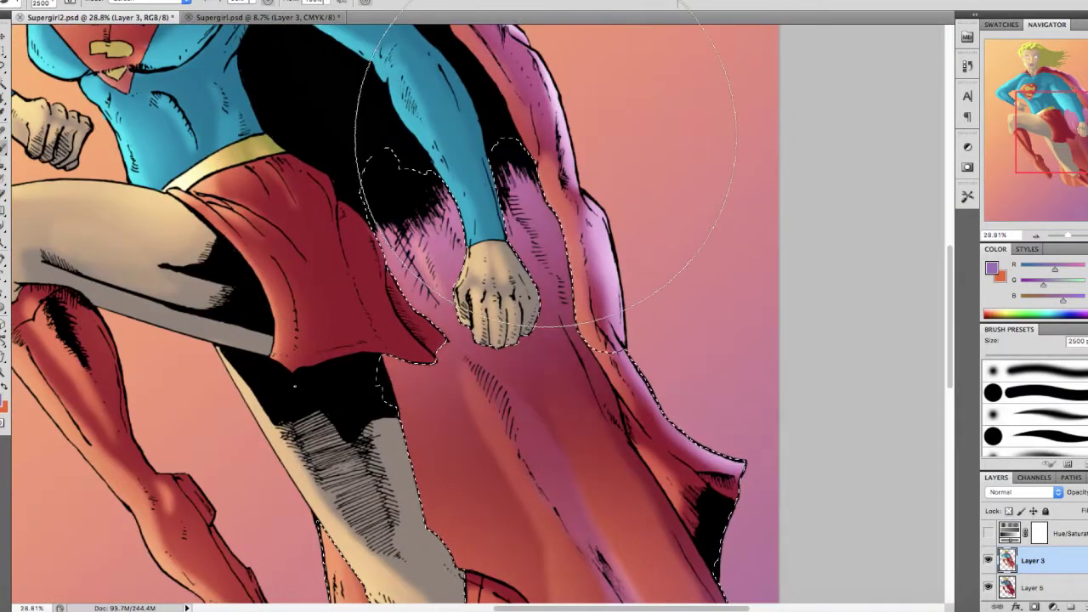
scroll(544, 141, "down", 5)
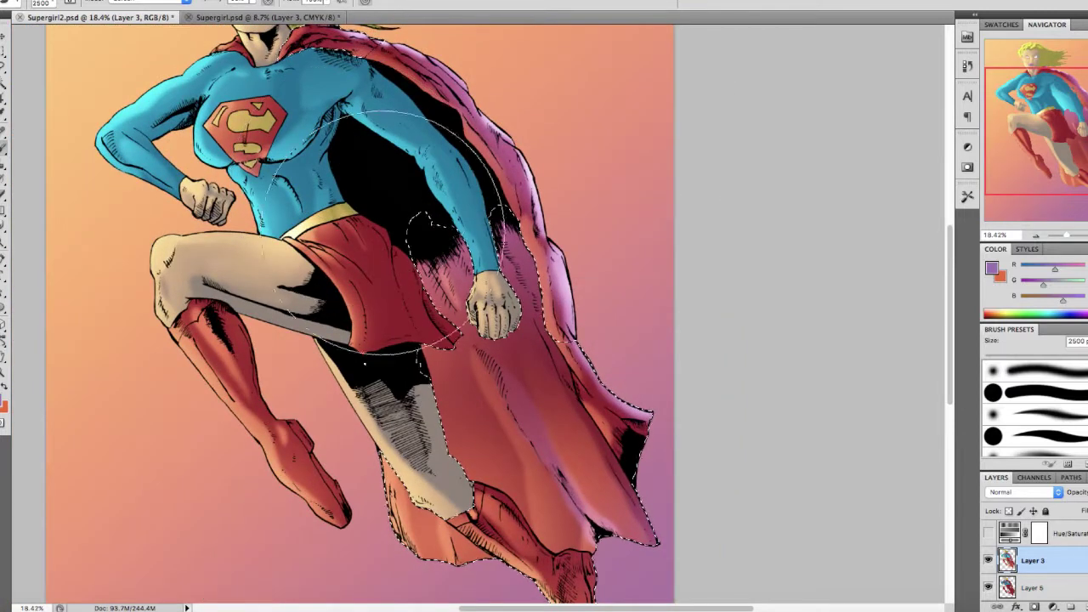
Lasso the skirt's side fold and the edge below the belt and airbrush both purple with the 2500 px brush
scroll(429, 170, "up", 4)
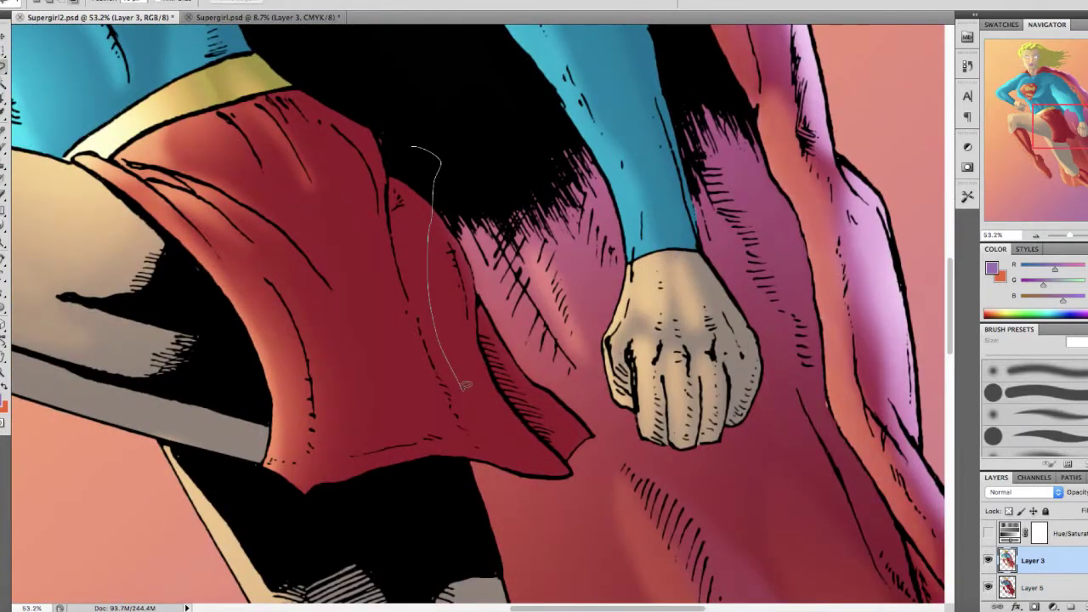
scroll(459, 204, "down", 3)
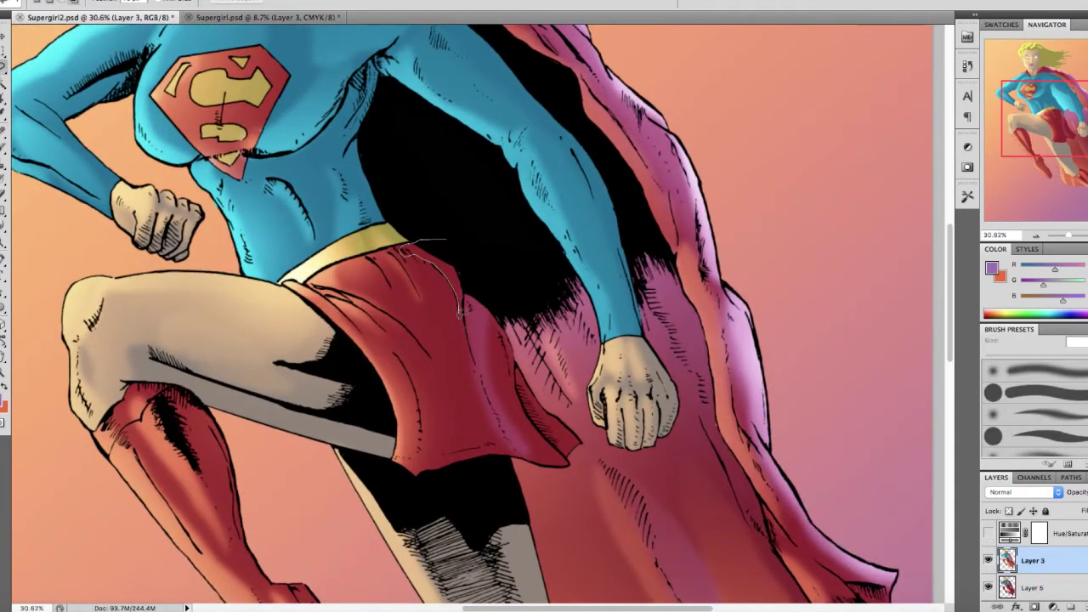
left_click_drag(459, 314, 442, 240)
key("b")
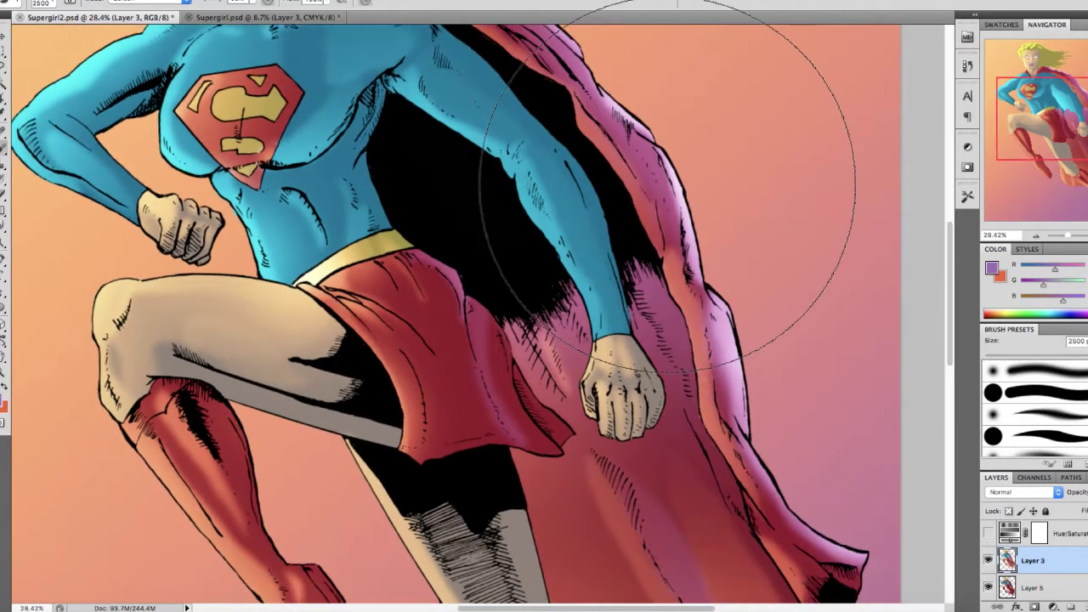
Lasso the skirt's rear hem flap and the long diagonal front fold and airbrush both purple with the 2500 px brush
scroll(644, 412, "up", 4)
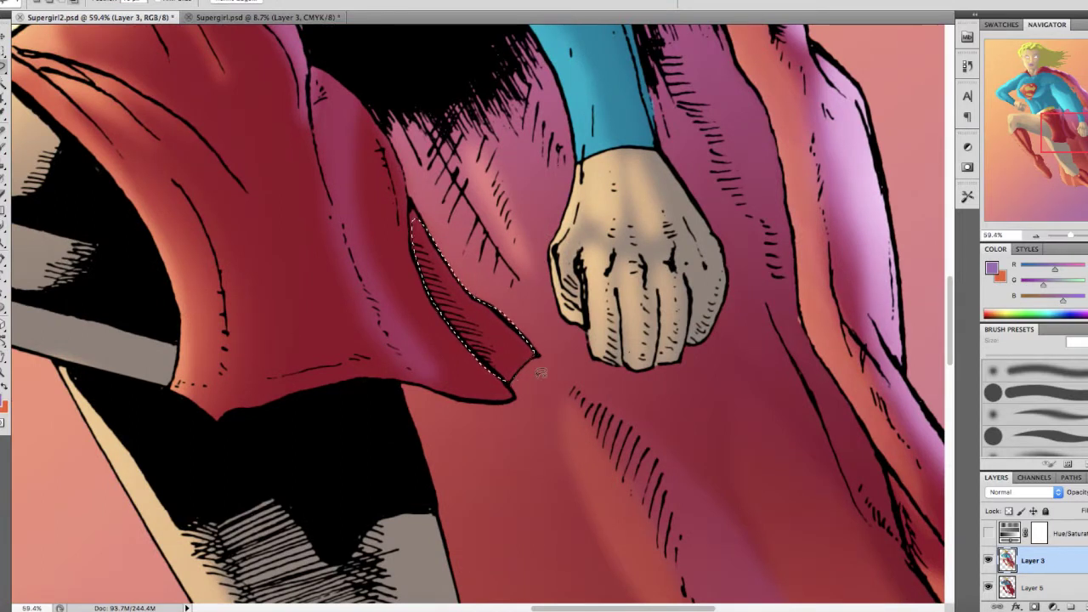
scroll(541, 371, "down", 5)
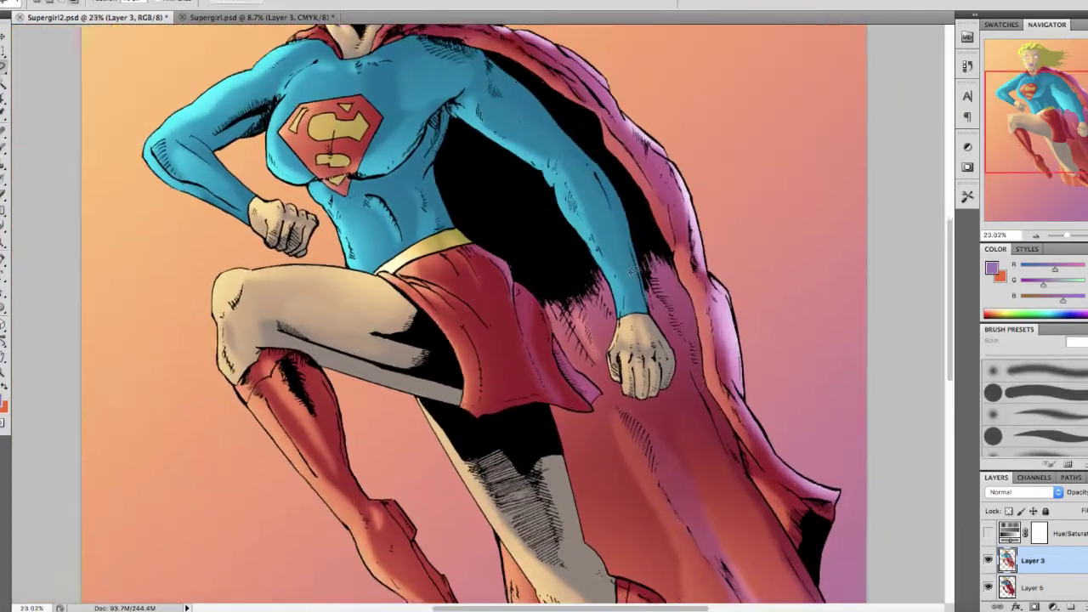
scroll(484, 287, "up", 3)
key("b")
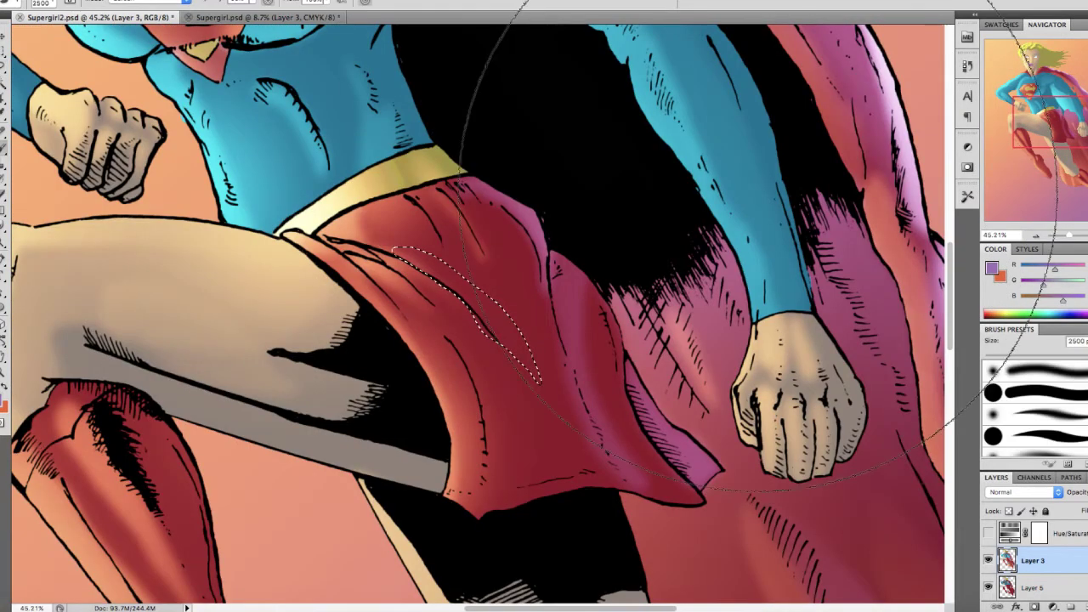
scroll(801, 197, "down", 3)
scroll(807, 162, "up", 3)
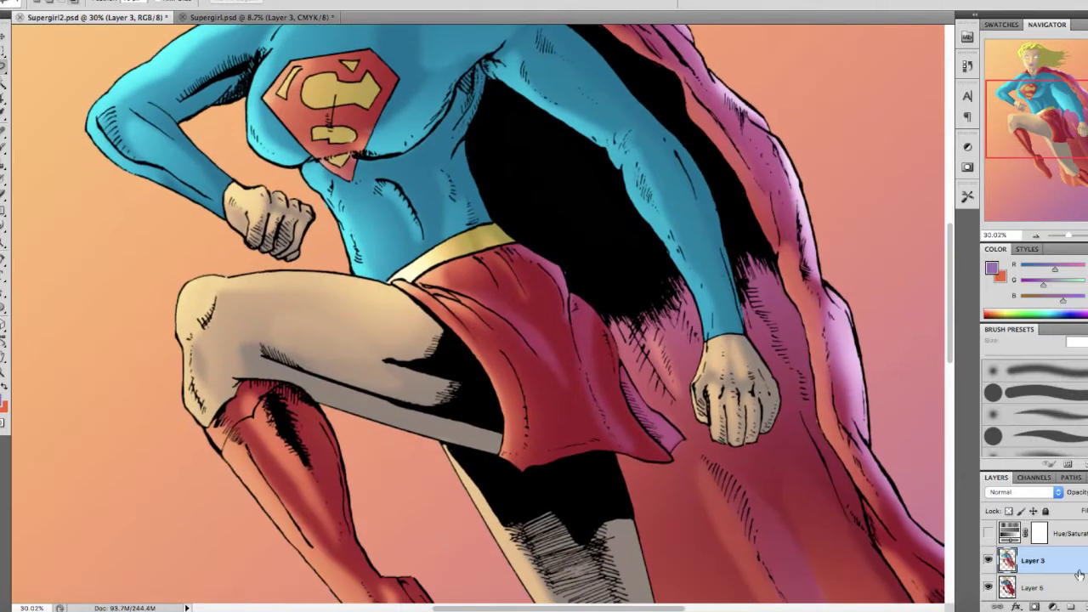
Lasso the belt, airbrush pale purple over its end beside the cape with a 1400 px brush, and deselect
key("b")
scroll(477, 222, "up", 4)
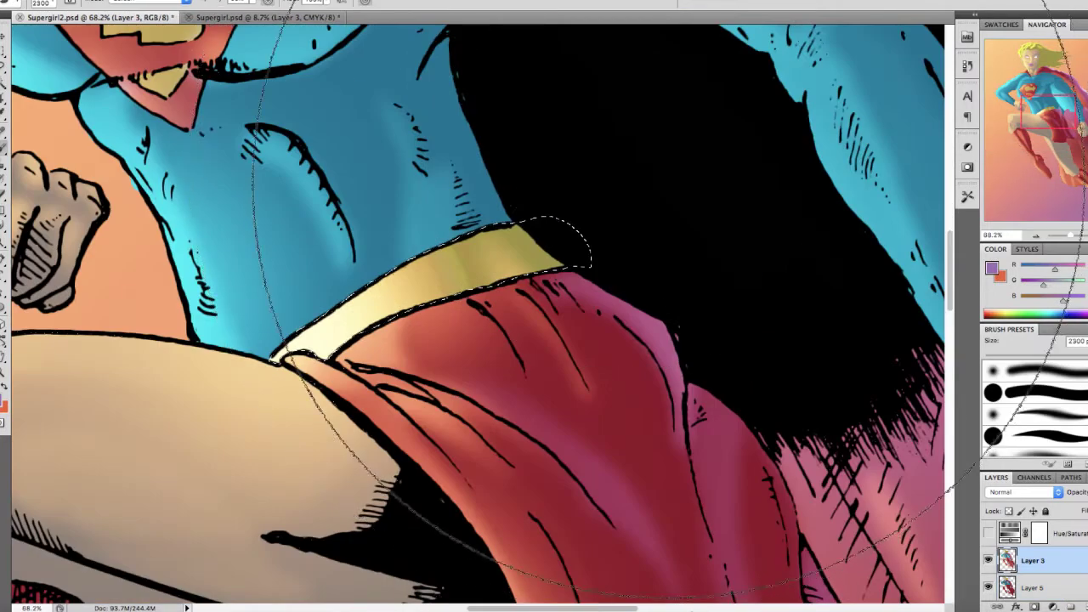
key("bracketleft")
key("bracketleft")
key("bracketleft")
key("bracketleft")
key("bracketleft")
key("bracketleft")
key("bracketleft")
key("bracketleft")
key("bracketleft")
key("bracketleft")
key("bracketleft")
left_click(756, 126)
key("super+d")
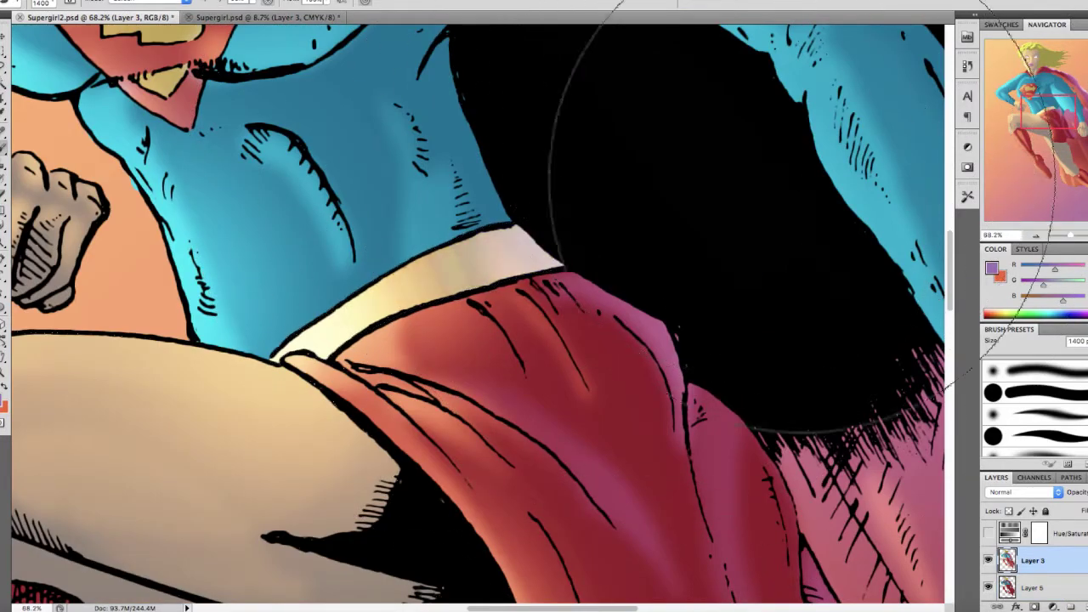
Select the bent leg's boot on Layer 5, then make Layer 3 active for painting
scroll(802, 180, "down", 6)
scroll(806, 247, "down", 3)
scroll(810, 323, "down", 2)
scroll(811, 323, "right", 2)
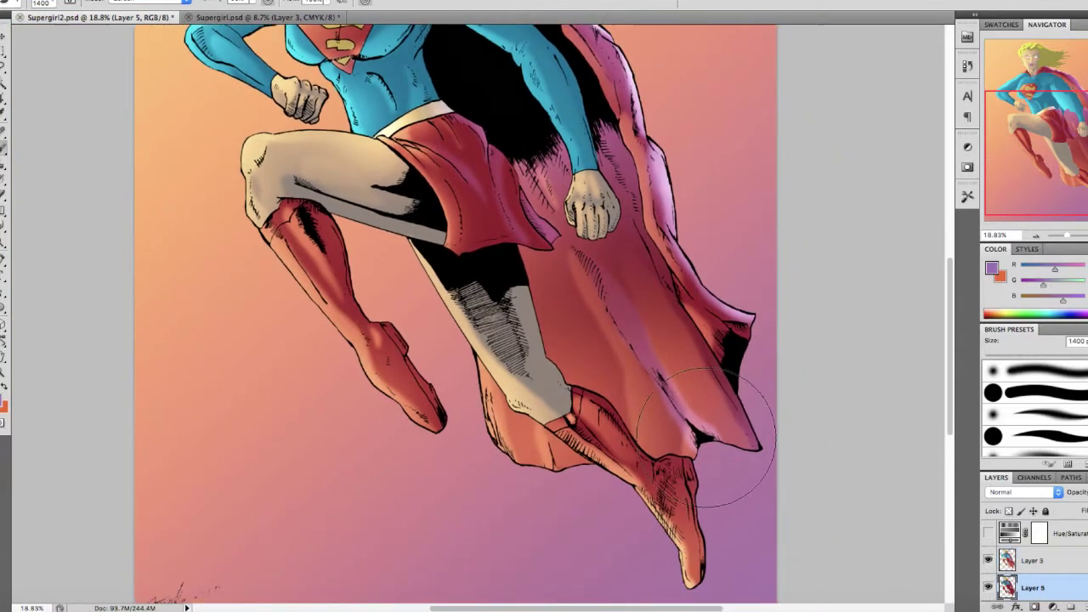
key("w")
left_click(406, 364)
left_click(1045, 563)
Airbrush purple along the selected boot's calf and heel edge with 1000 px and 500 px brushes, and deselect
key("b")
scroll(706, 340, "left", 4)
scroll(595, 323, "up", 2)
key("bracketleft")
key("bracketleft")
key("bracketleft")
key("bracketleft")
left_click(563, 245)
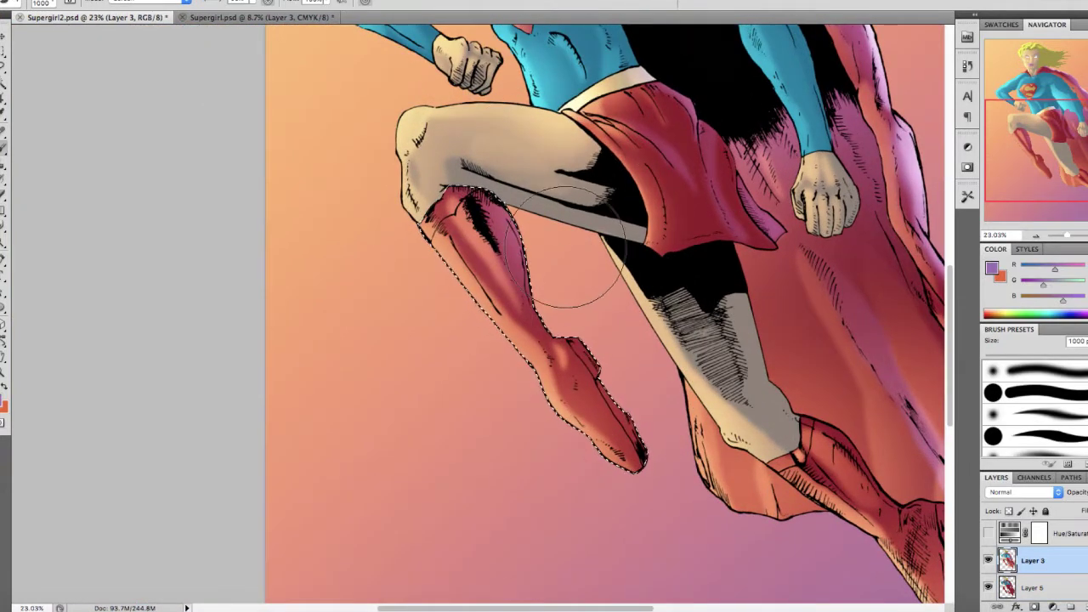
left_click_drag(565, 247, 583, 267)
key("bracketleft")
key("bracketleft")
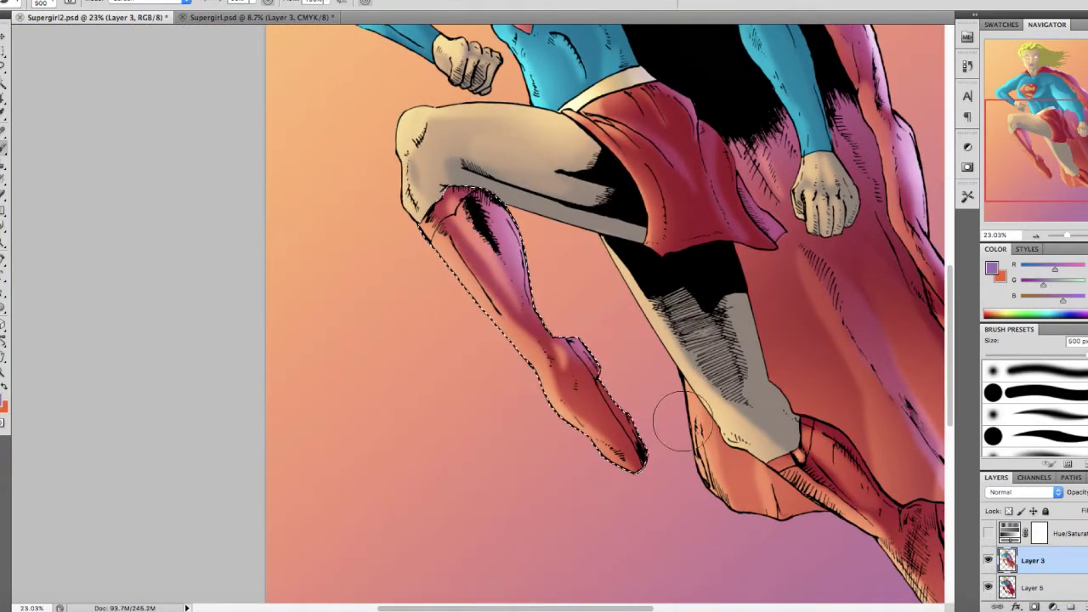
key("super+d")
Select the extended leg's boot on Layer 5, subtract the cape with the Lasso, and return to Layer 3
scroll(551, 229, "down", 2)
scroll(548, 228, "right", 4)
scroll(550, 228, "down", 5)
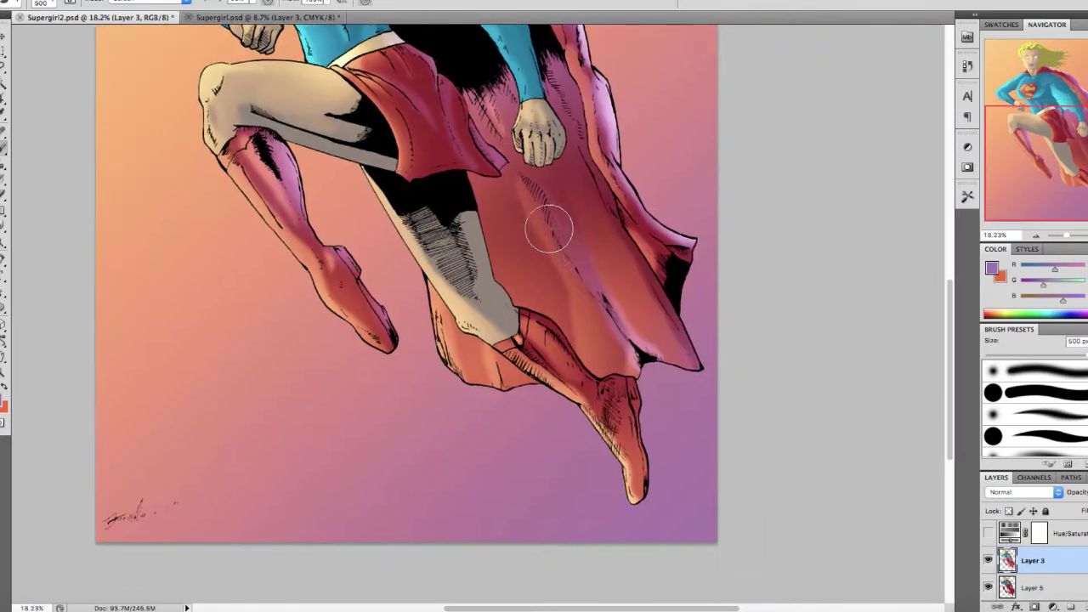
key("w")
scroll(624, 396, "up", 6)
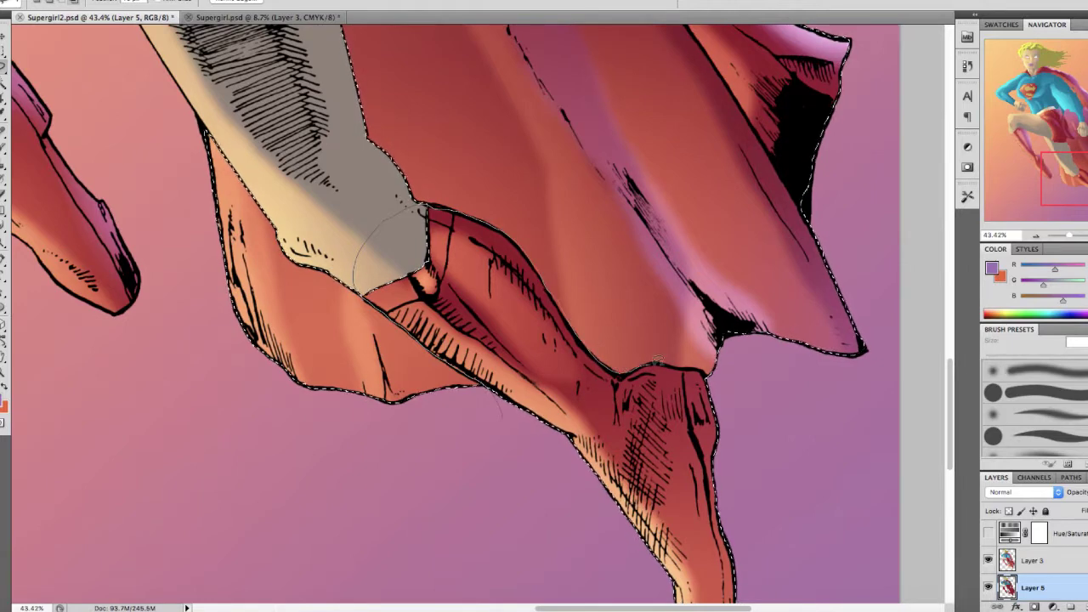
scroll(505, 396, "down", 5)
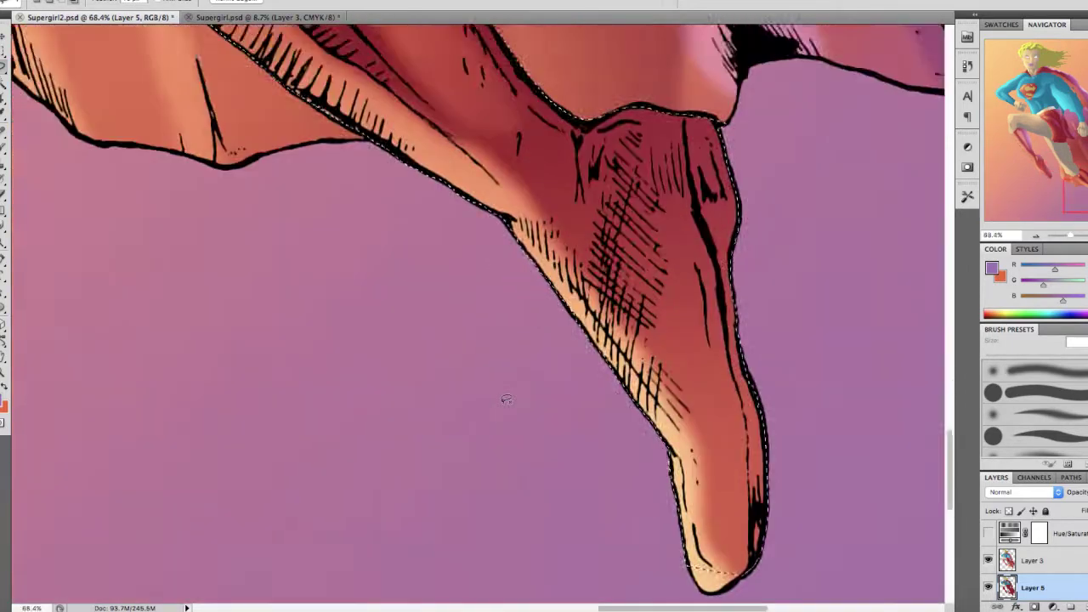
scroll(583, 445, "up", 5)
scroll(541, 387, "down", 5)
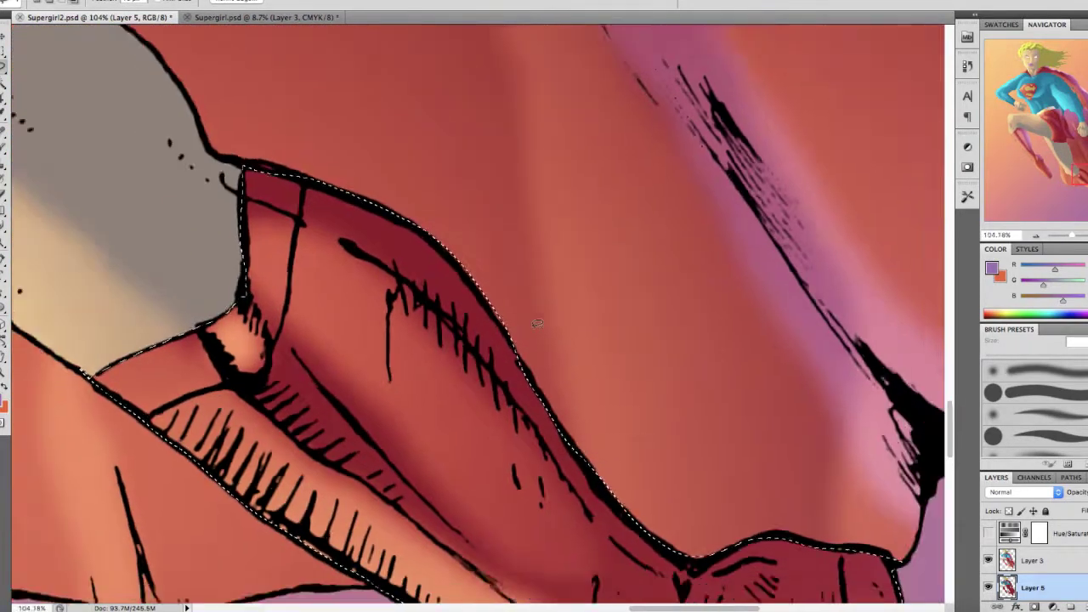
scroll(602, 294, "down", 2)
key("alt+]")
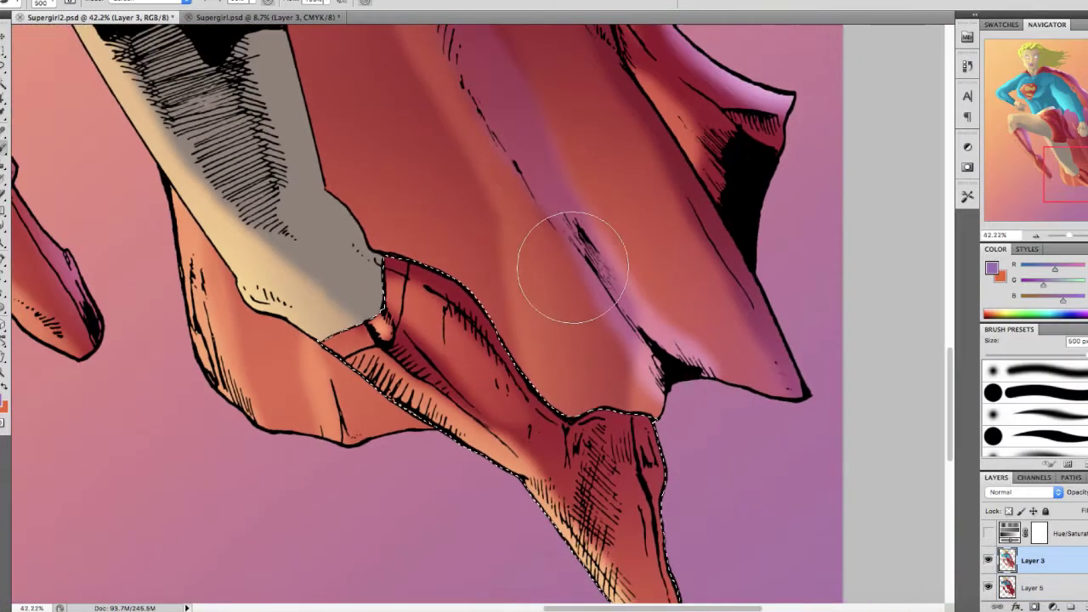
Airbrush a purple rim along the extended boot's back edge at 200 px and its upper calf at 800 px
scroll(714, 439, "down", 3)
key("bracketleft")
key("bracketleft")
key("bracketleft")
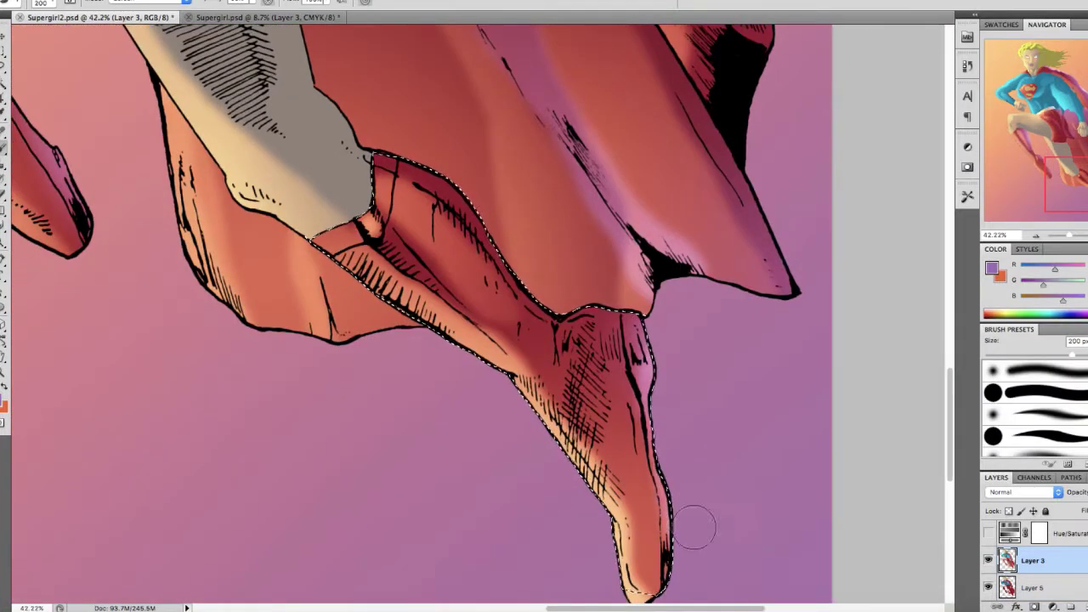
scroll(596, 425, "up", 3)
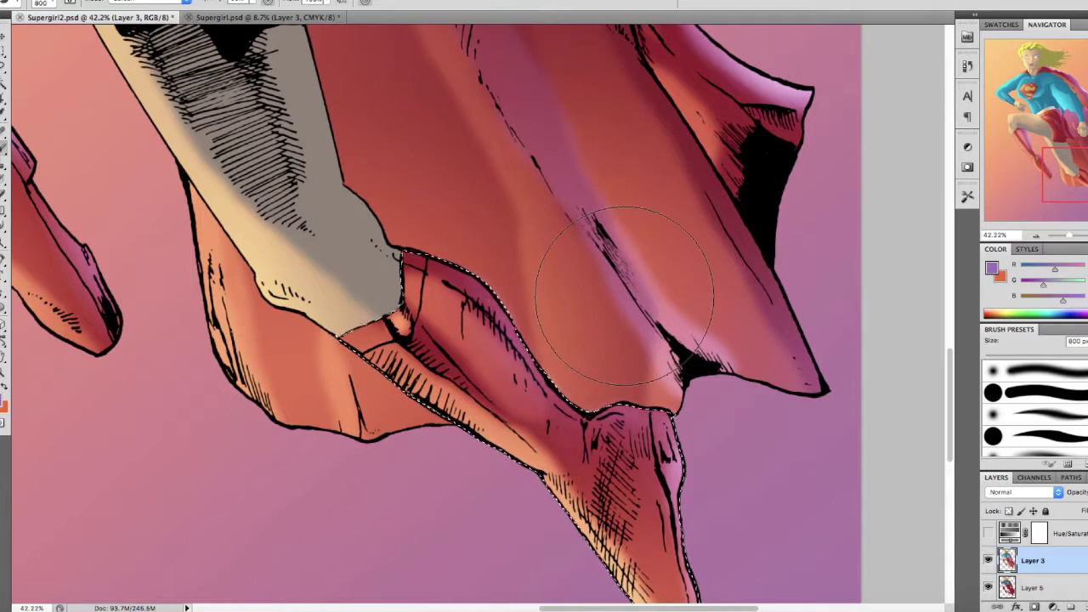
Show the Hue/Saturation layer to judge values and airbrush brighter highlights on the bent leg's boot with a 400 px brush
key("bracketleft")
key("bracketleft")
key("bracketleft")
key("bracketleft")
key("bracketleft")
key("bracketleft")
key("bracketleft")
key("bracketleft")
left_click(988, 533)
scroll(617, 357, "up", 1)
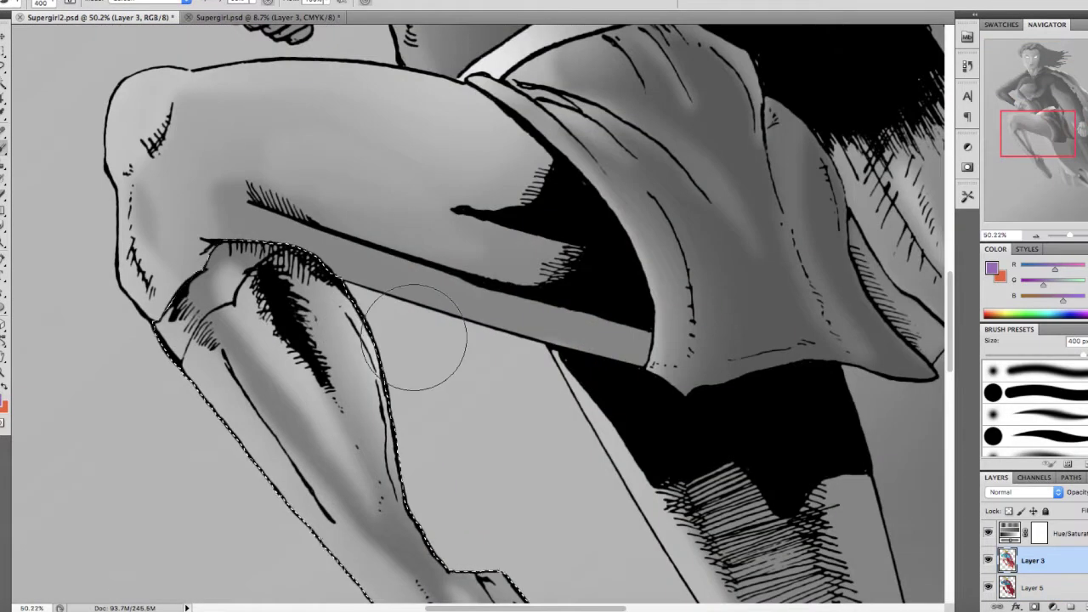
left_click_drag(415, 348, 377, 296)
left_click_drag(336, 379, 268, 319)
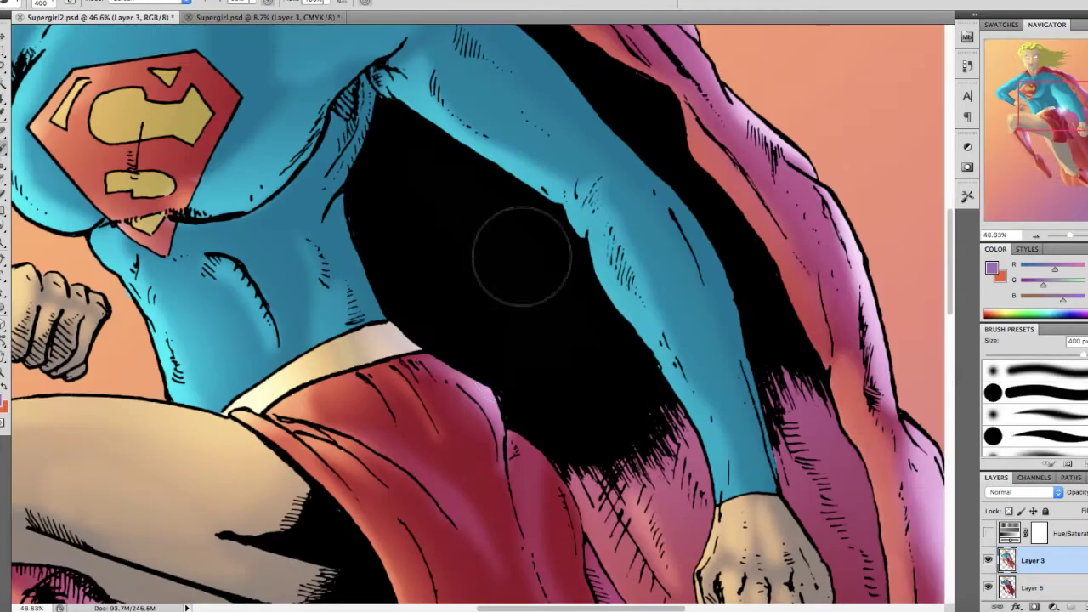
Lasso the skirt's upper middle fold, airbrush it purple with a 1300 px brush, and deselect
scroll(521, 255, "down", 3)
key("b")
left_click_drag(596, 327, 607, 288)
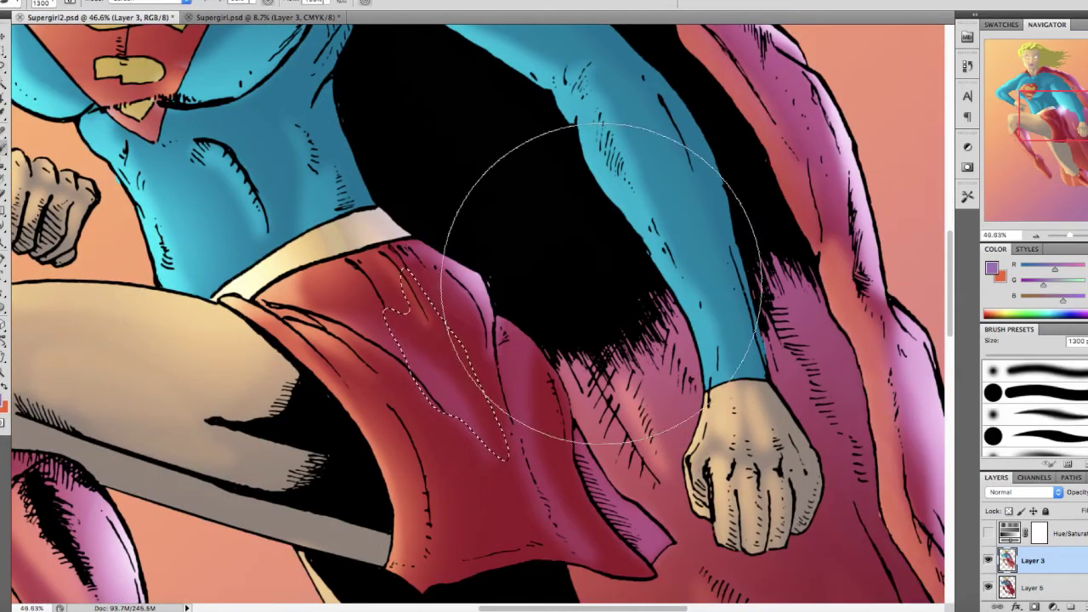
key("super+d")
Lasso the skirt's large front panel, airbrush it purple with the 1300 px brush, redoing the stroke once, and deselect
scroll(611, 279, "down", 5)
scroll(552, 340, "down", 3)
key("l")
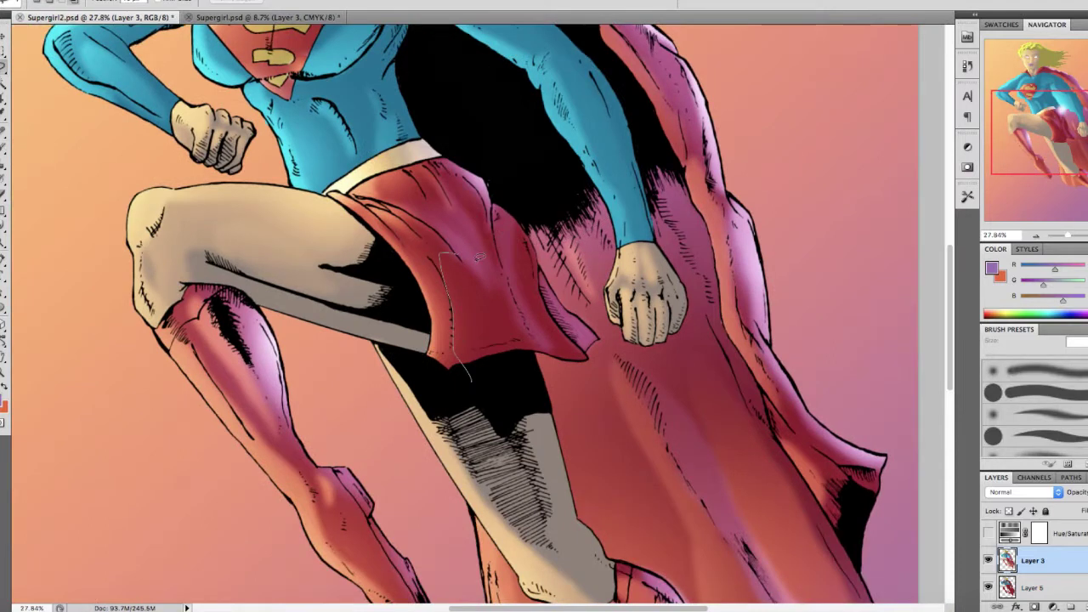
left_click_drag(480, 256, 474, 379)
key("b")
left_click_drag(502, 298, 485, 322)
key("super+z")
left_click_drag(536, 257, 553, 257)
key("super+d")
Step back through the last edits made to the skirt's purple shading
scroll(613, 255, "down", 5)
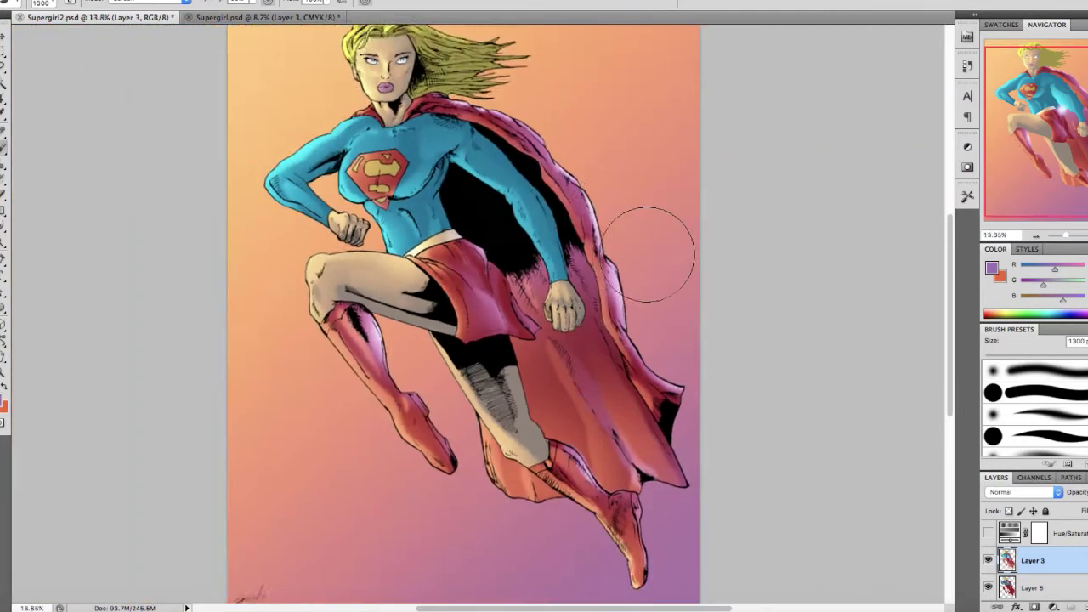
scroll(647, 254, "up", 2)
left_click(109, 2)
left_click(119, 5)
key("alt+super+z")
key("alt+super+z")
scroll(401, 209, "up", 2)
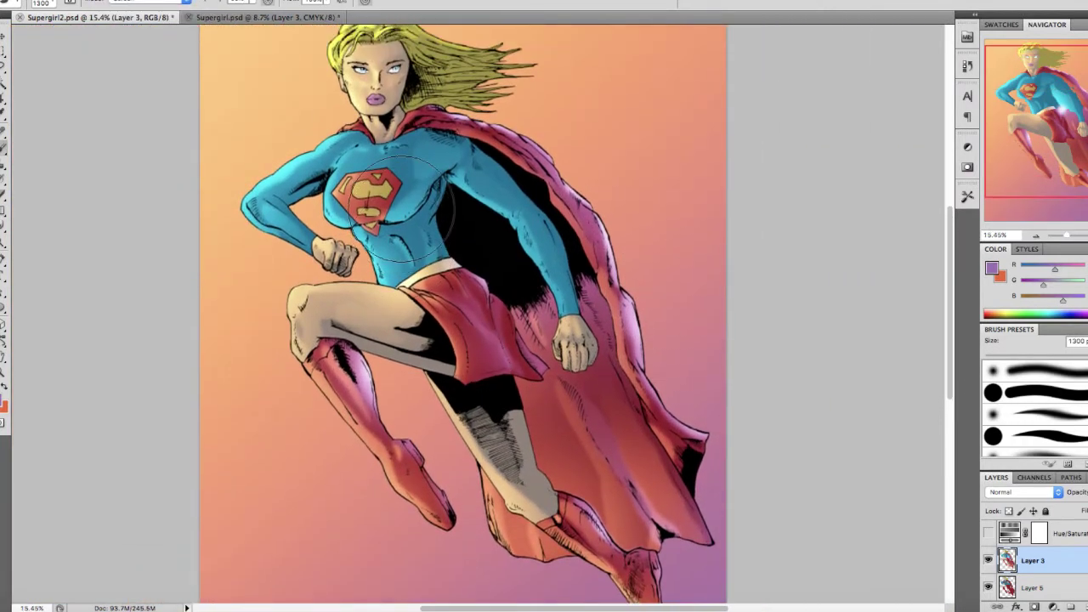
Lasso the skirt's outer side panel beside the rear flap and airbrush it purple with the 1300 px brush
scroll(400, 212, "down", 3)
scroll(398, 257, "up", 10)
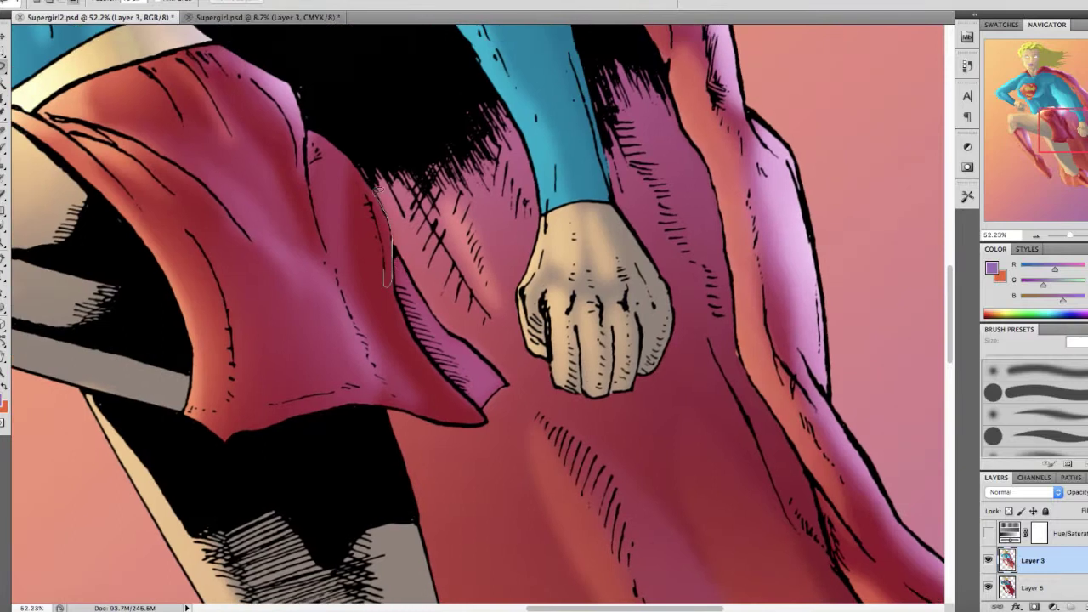
key("super+0")
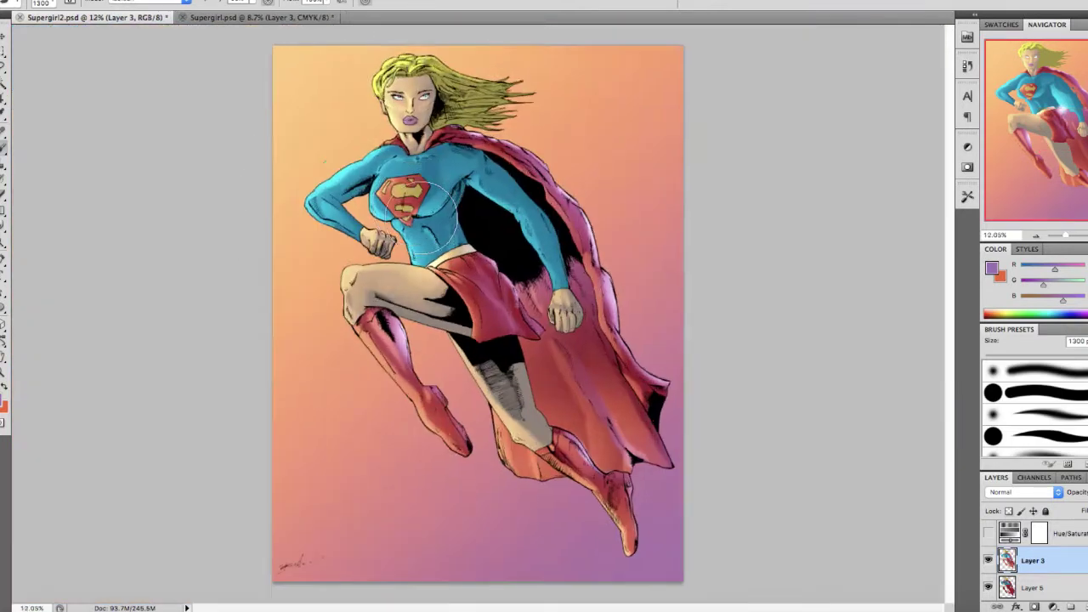
scroll(423, 219, "up", 3)
scroll(425, 220, "up", 5)
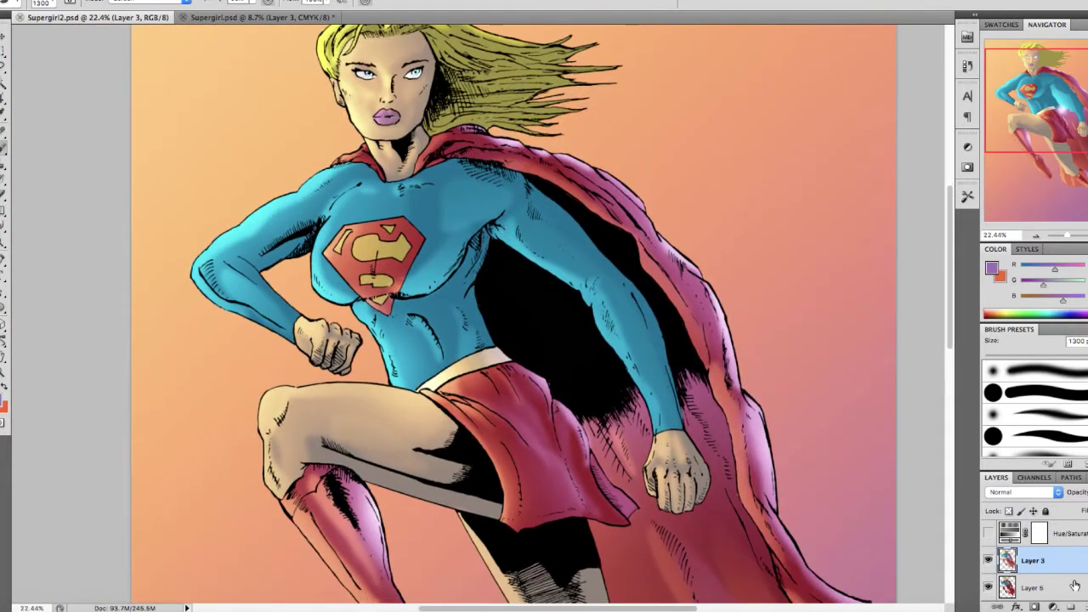
Lasso the cape folds over the shoulder and around the collar and airbrush purple highlights on them
key("l")
scroll(545, 286, "up", 4)
scroll(442, 286, "up", 8)
left_click_drag(579, 128, 629, 143)
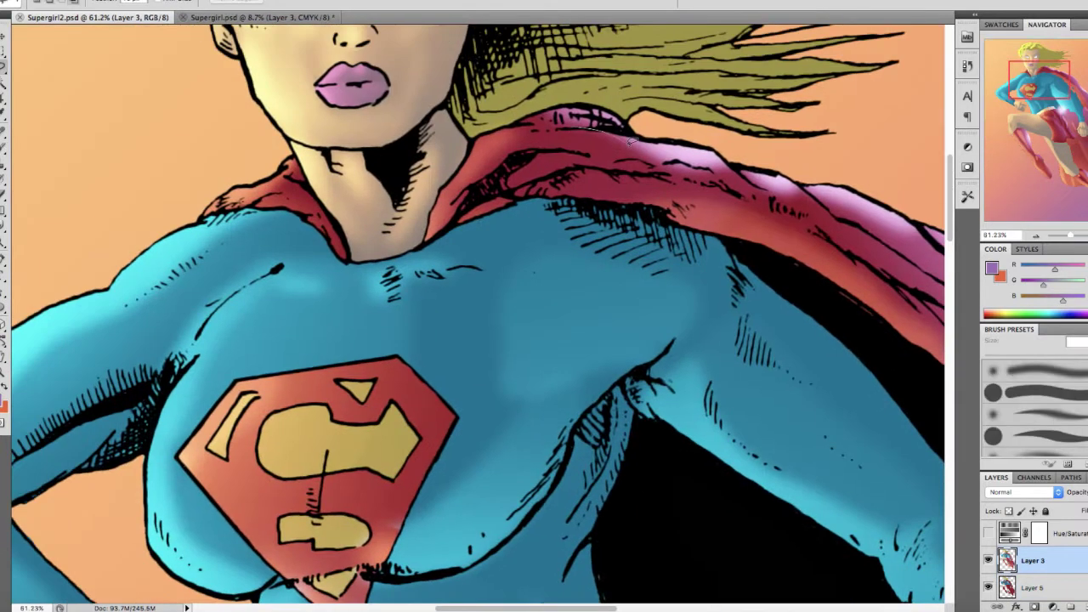
left_click_drag(515, 143, 527, 146)
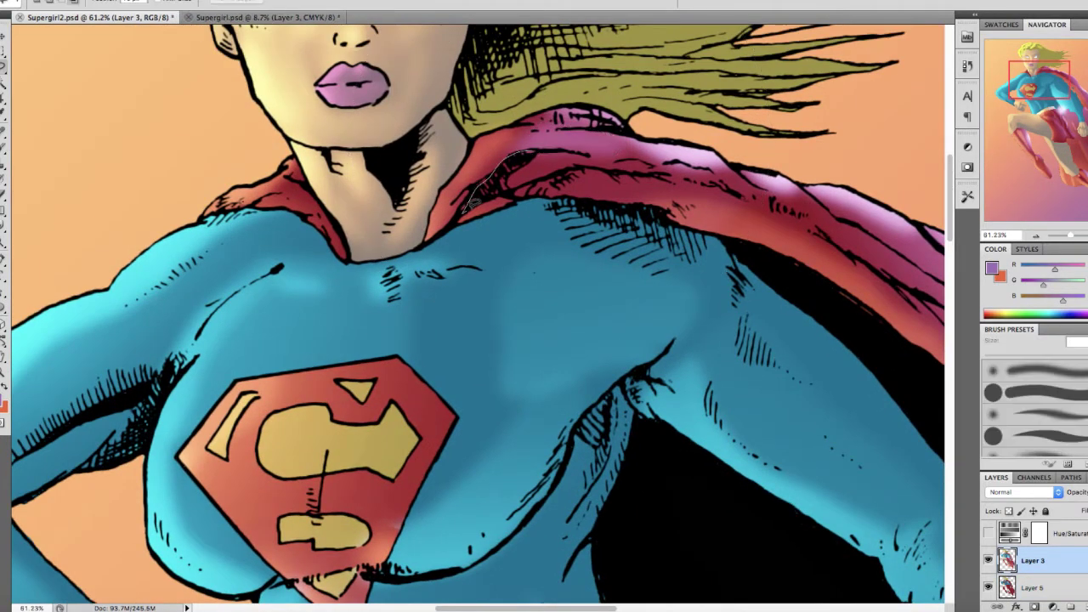
Airbrush the flowing hair ends pale purple, then lasso and brighten the middle strands with an 800 px brush
scroll(563, 146, "up", 5)
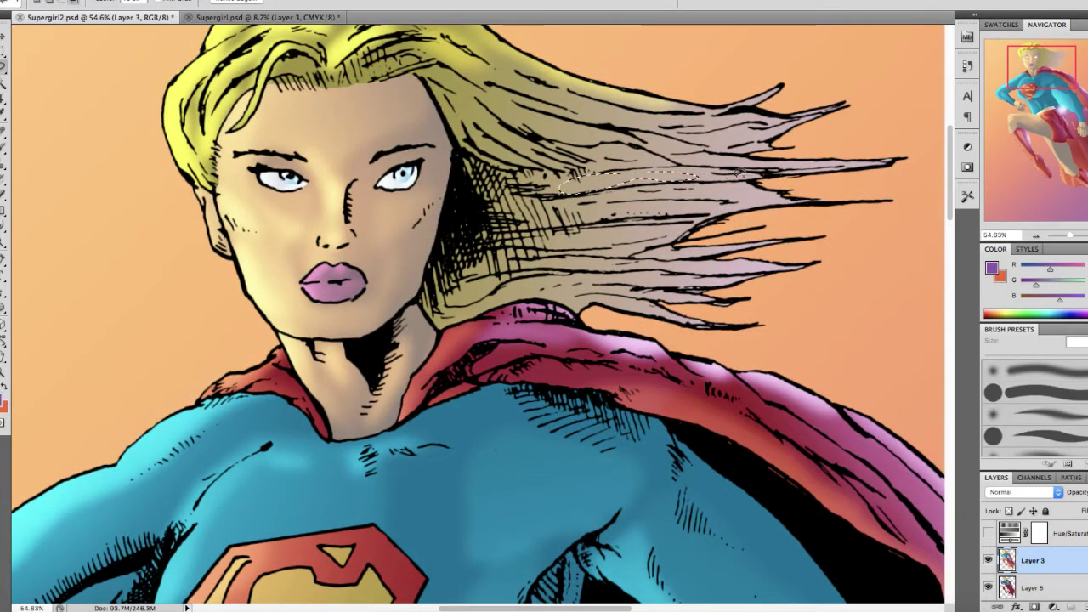
key("b")
key("l")
left_click_drag(709, 174, 757, 158)
key("b")
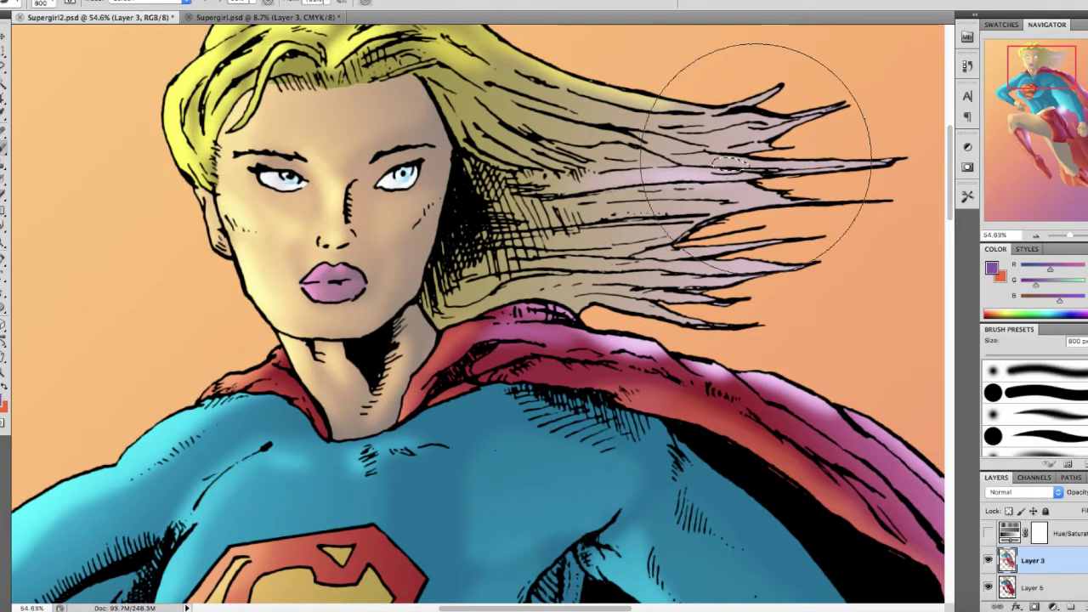
left_click(758, 158)
Lasso the upper strands of the flowing hair, airbrush a pale purple highlight on them, and deselect
key("l")
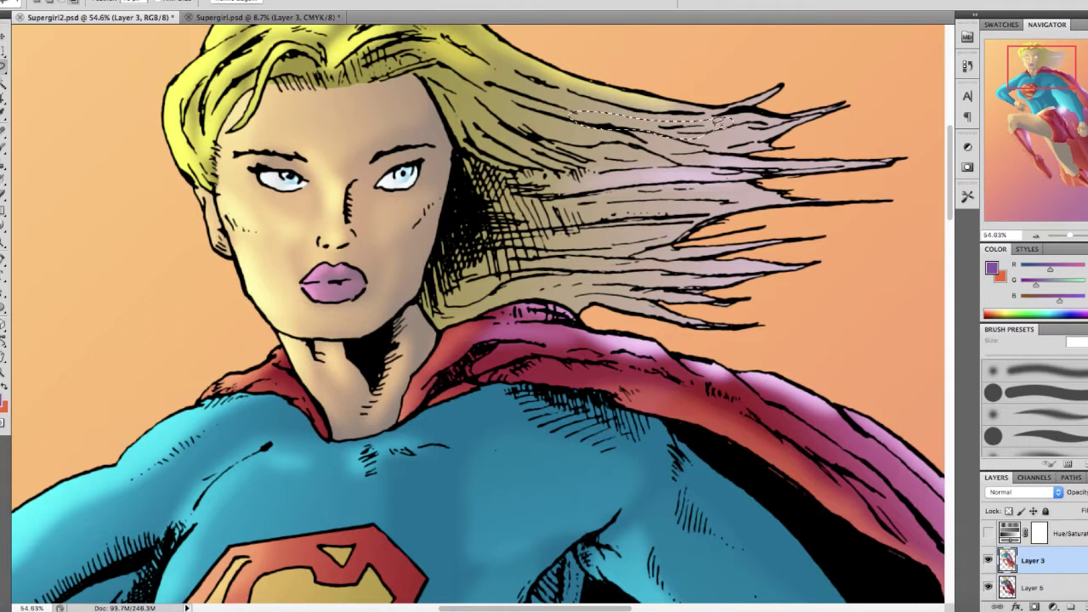
key("b")
left_click_drag(719, 124, 685, 126)
key("super+d")
Lasso the lower-middle hair strands one after another and airbrush pale purple highlights on them with the 800 px brush
key("l")
key("b")
mouse_move(737, 258)
left_mouse_down()
mouse_move(666, 270)
mouse_move(680, 219)
left_mouse_up()
left_click(682, 262)
key("super+d")
key("l")
key("b")
left_click(631, 235)
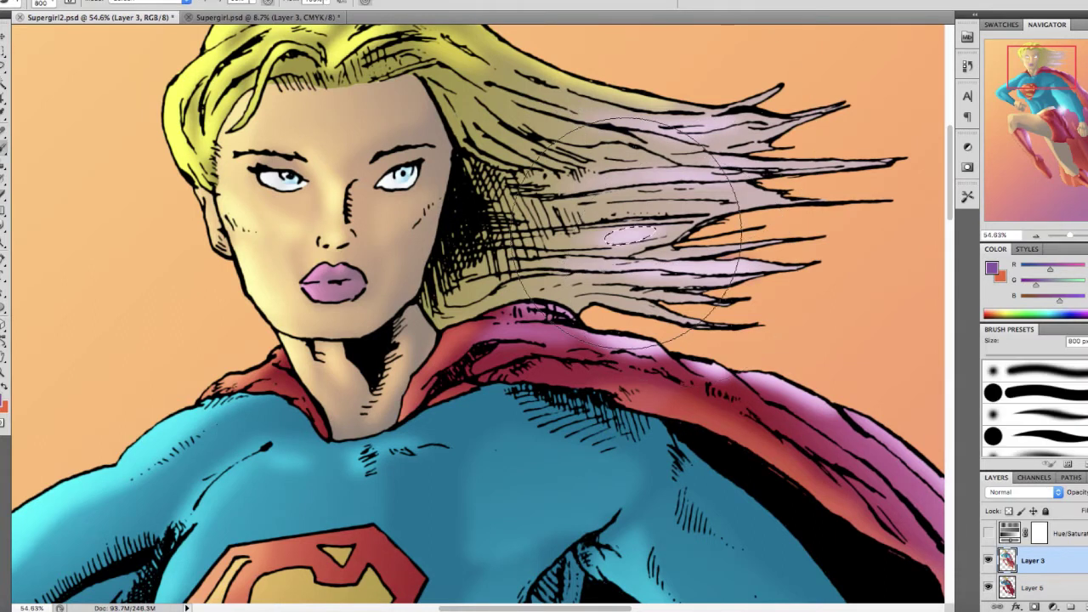
key("super+d")
Lasso the lowest hair tips above the cape and the strands nearer the head and airbrush them pale purple
key("l")
scroll(625, 252, "down", 3)
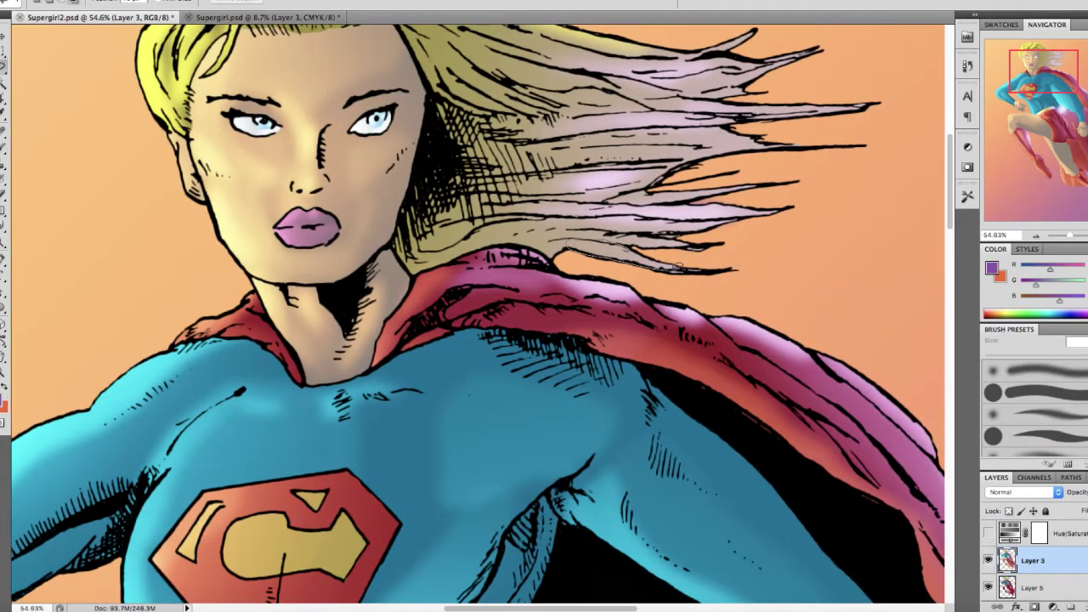
key("b")
left_click(677, 266)
key("super+d")
key("l")
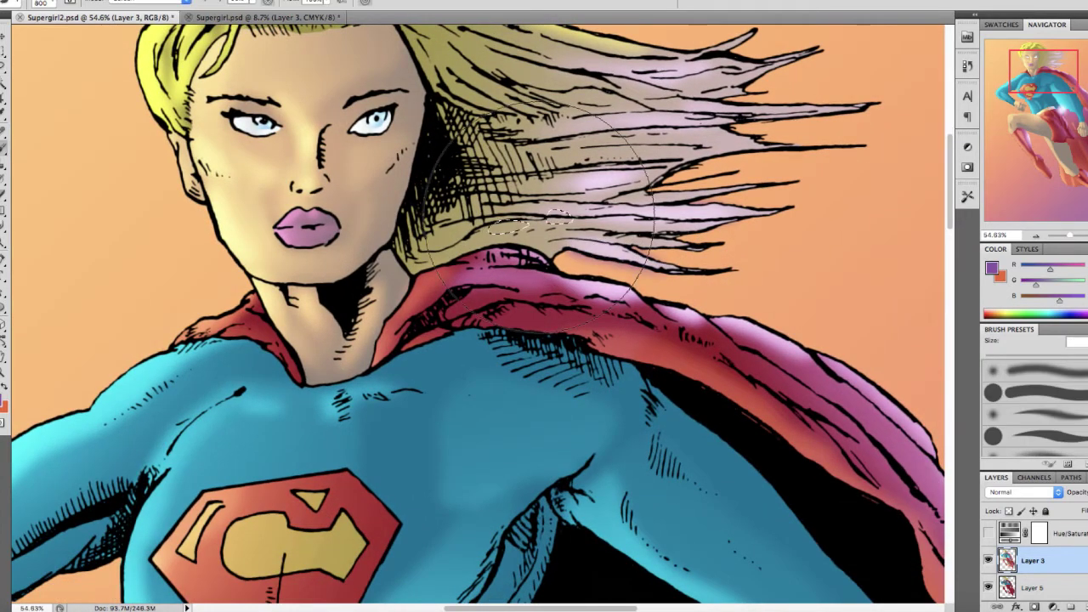
scroll(510, 228, "up", 3)
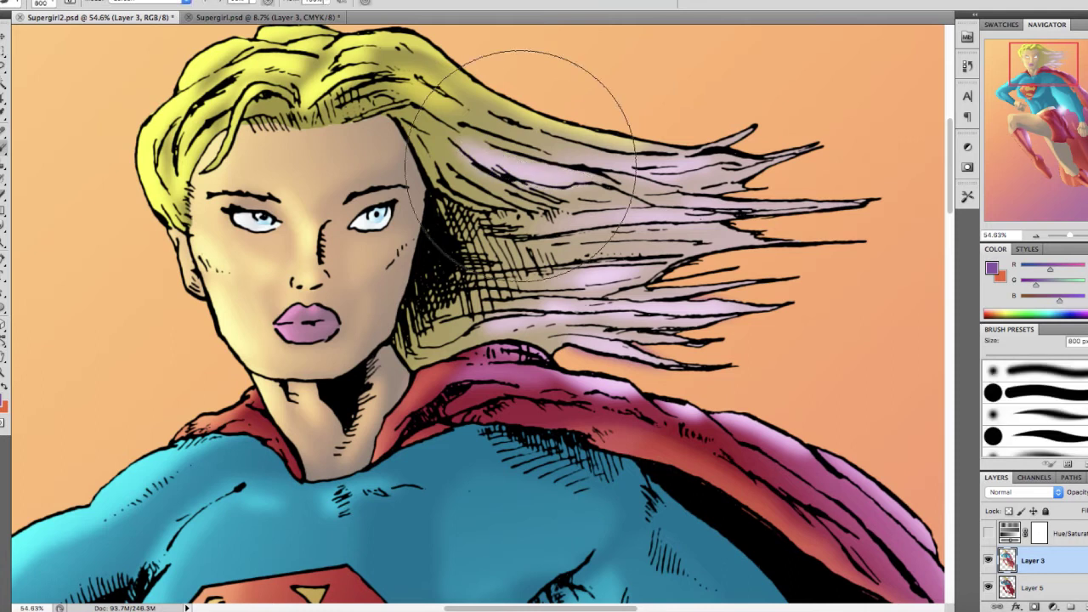
Select the whole hair area using Layer 5, then return to Layer 3 with orange as the foreground colour for the Gradient tool
scroll(506, 175, "down", 2)
left_click(1025, 591)
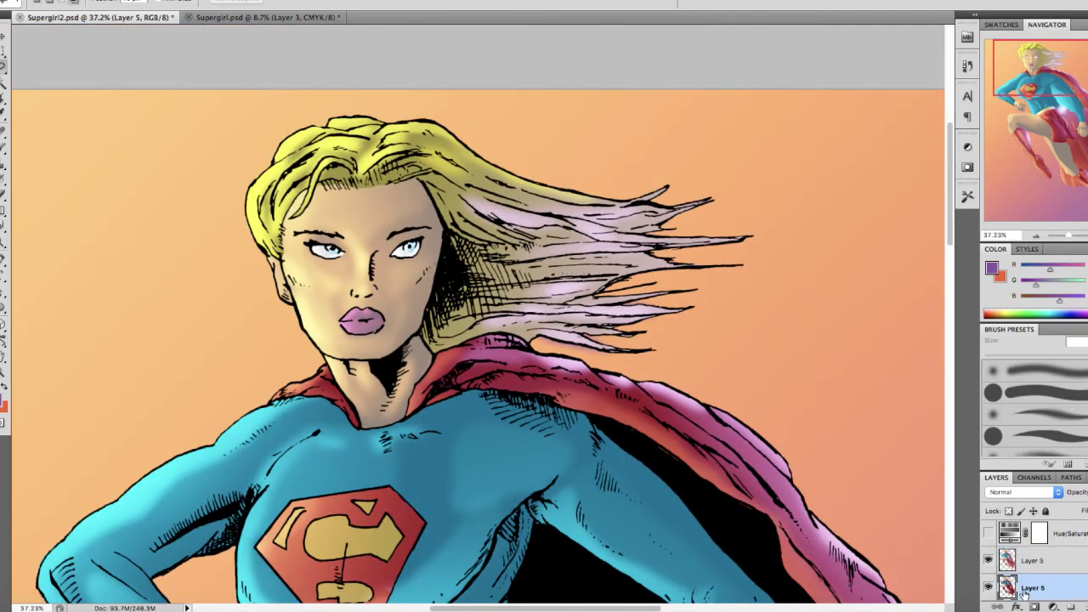
left_click(1052, 556)
scroll(636, 231, "up", 3)
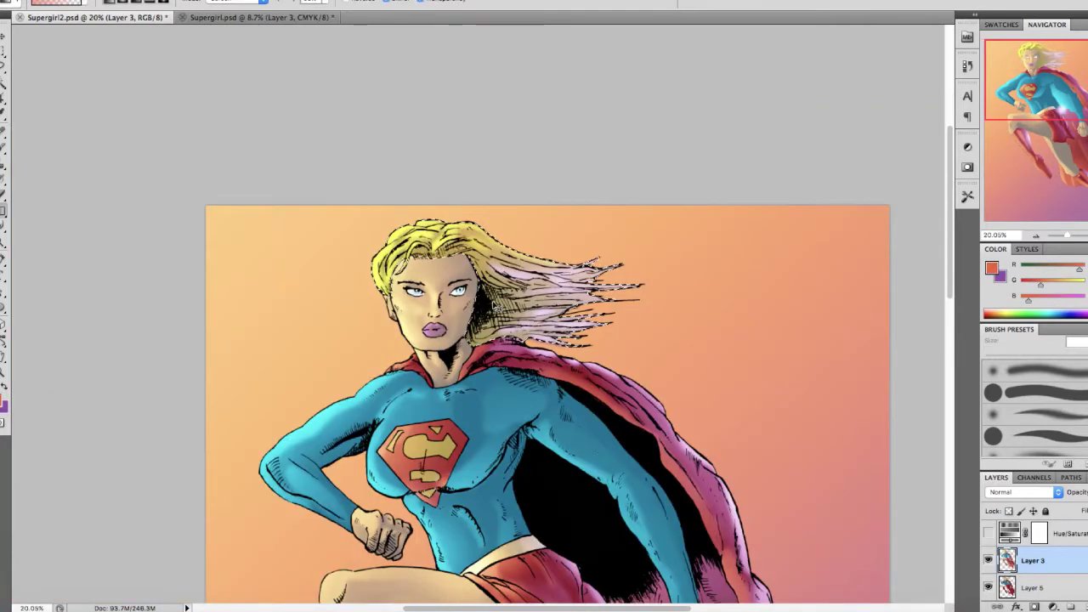
Airbrush pale purple light down the hair side of the face on Layer 3, using purple with the 800 px brush
scroll(493, 303, "up", 5)
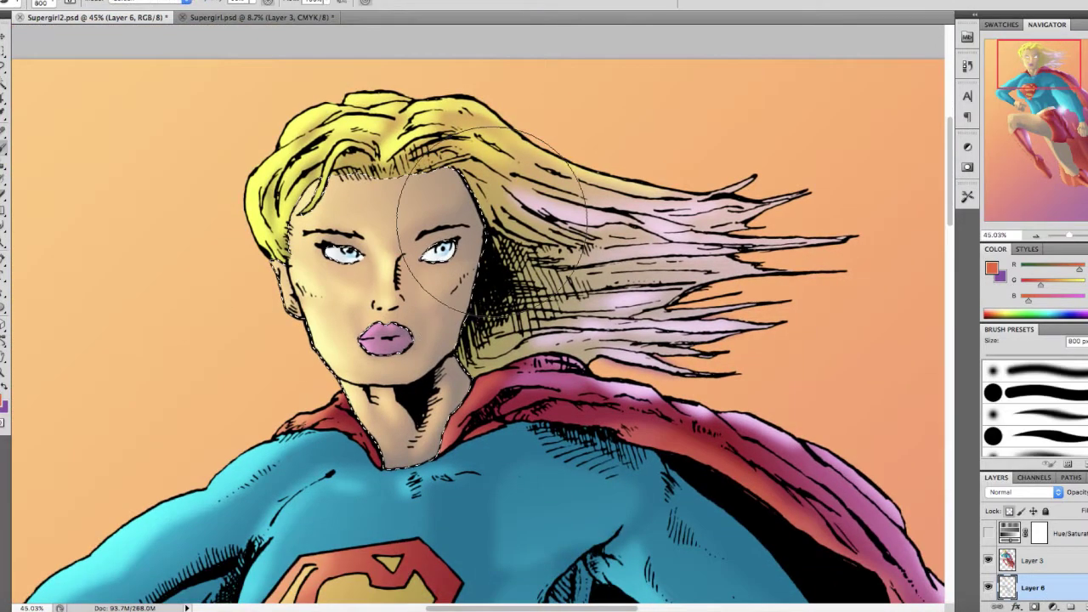
key("x")
left_click_drag(508, 201, 473, 316)
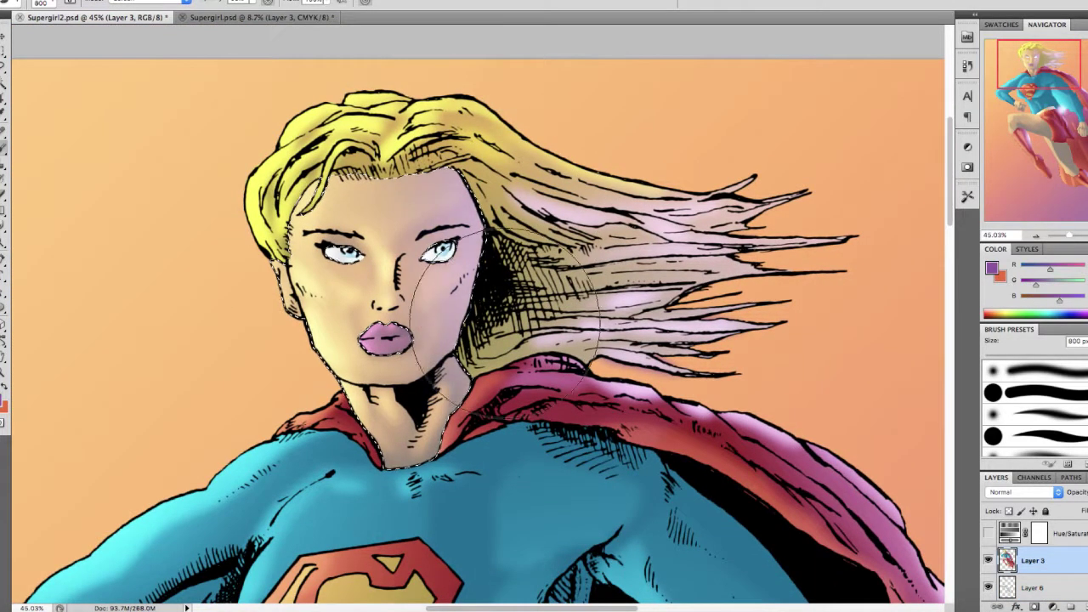
Reduce the brush to 150 px and airbrush pale purple rim light along the neck edge and the outer cheek
key("bracketleft")
key("bracketleft")
key("bracketleft")
key("bracketleft")
key("bracketleft")
key("bracketleft")
key("bracketleft")
key("bracketleft")
key("bracketleft")
left_click_drag(463, 392, 479, 370)
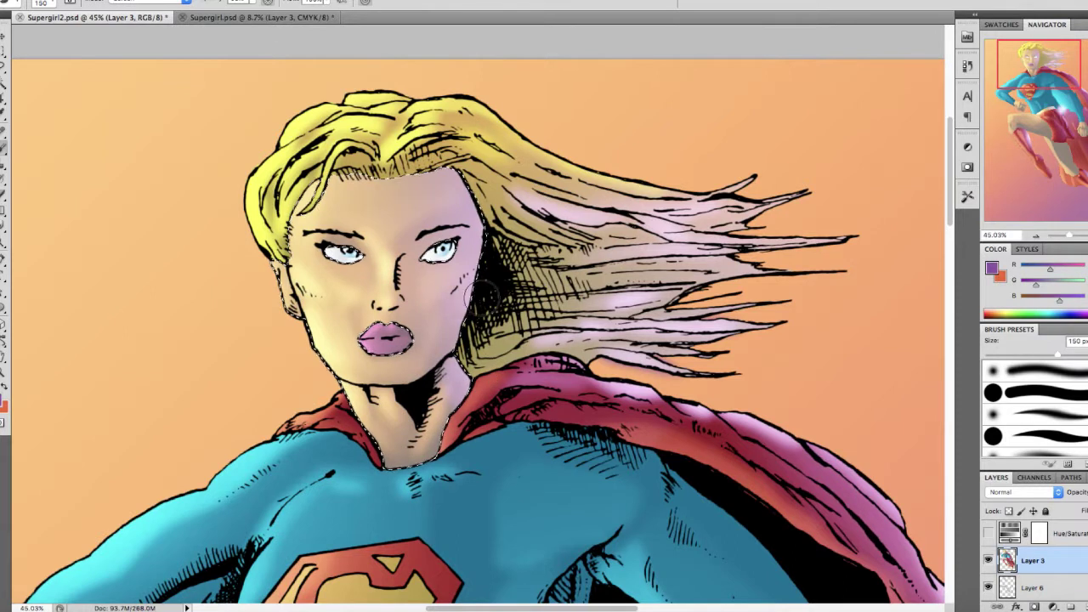
left_click_drag(481, 270, 472, 308)
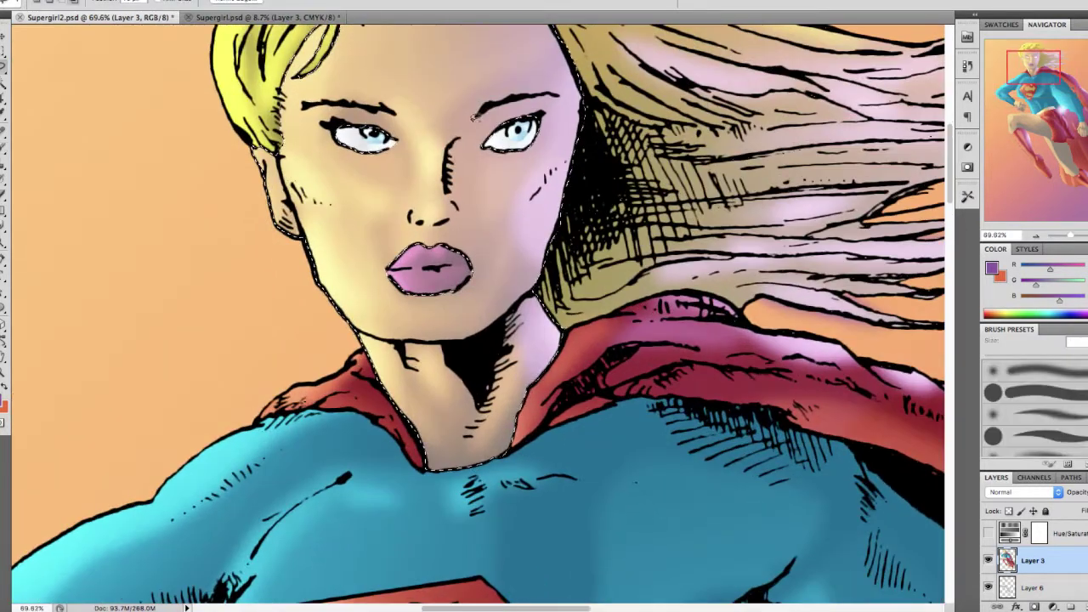
Lasso the area between the brow and nose and airbrush soft purple light on the face with the 150 px brush
mouse_move(474, 117)
left_mouse_down()
mouse_move(447, 143)
mouse_move(453, 209)
mouse_move(471, 129)
left_mouse_up()
key("b")
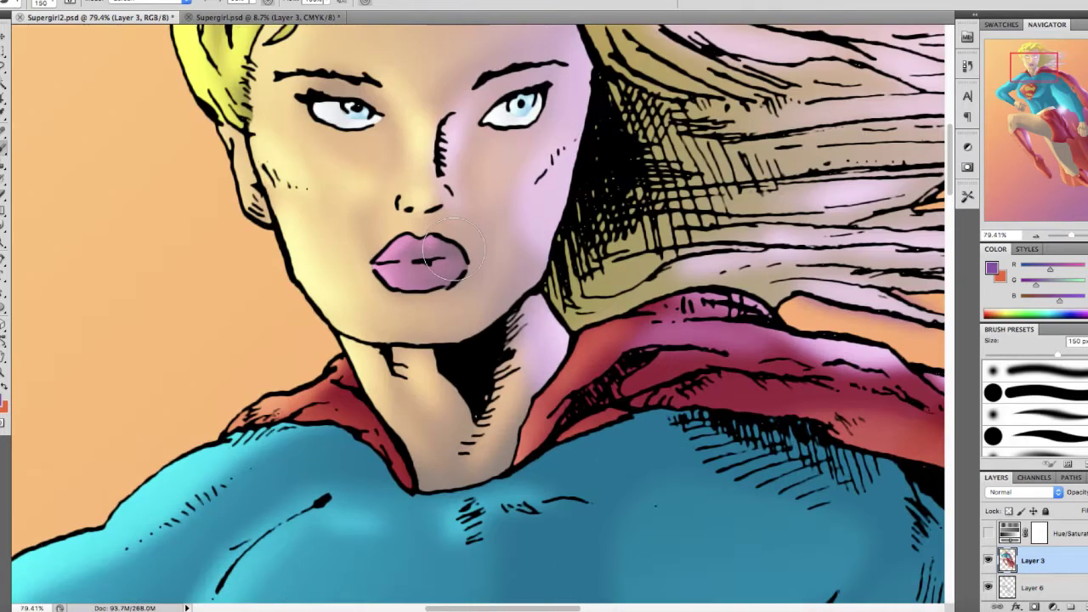
key("Return")
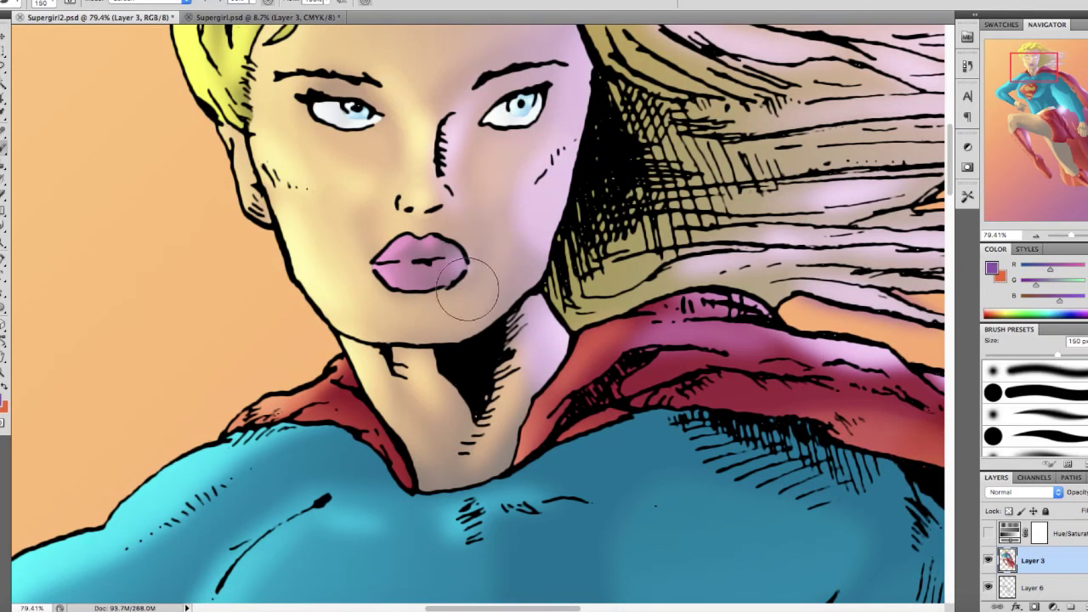
scroll(476, 136, "up", 3)
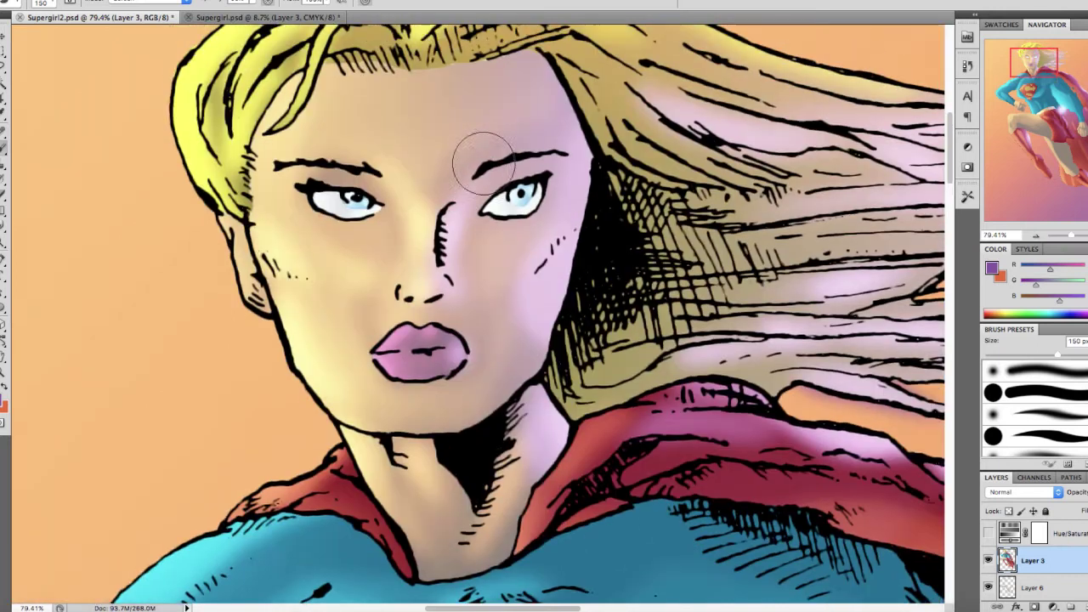
key("b")
left_click(119, 1)
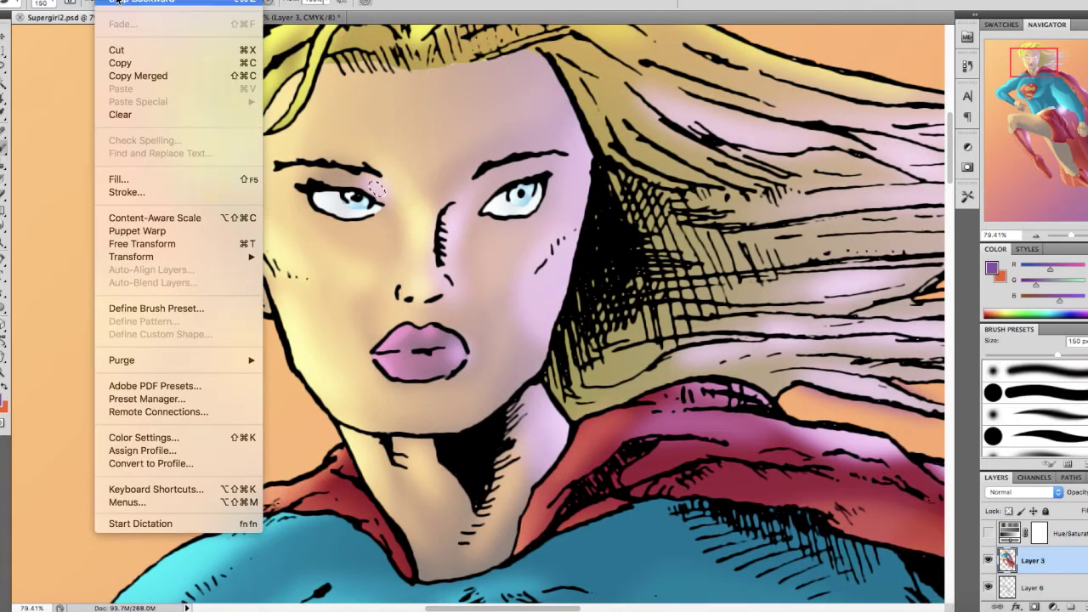
key("Escape")
key("l")
left_click(365, 211)
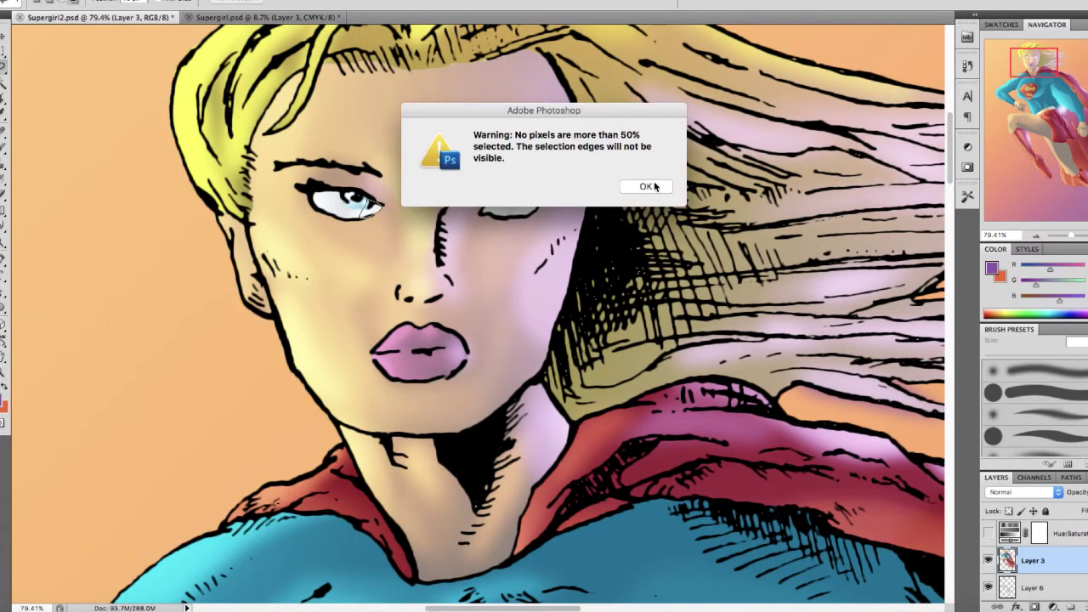
left_click(646, 185)
Lasso the edge of the neck beside the cape collar, airbrush it pale purple with the 150 px brush, and deselect
scroll(507, 307, "down", 5)
left_click_drag(523, 306, 528, 253)
key("b")
left_click_drag(522, 338, 551, 283)
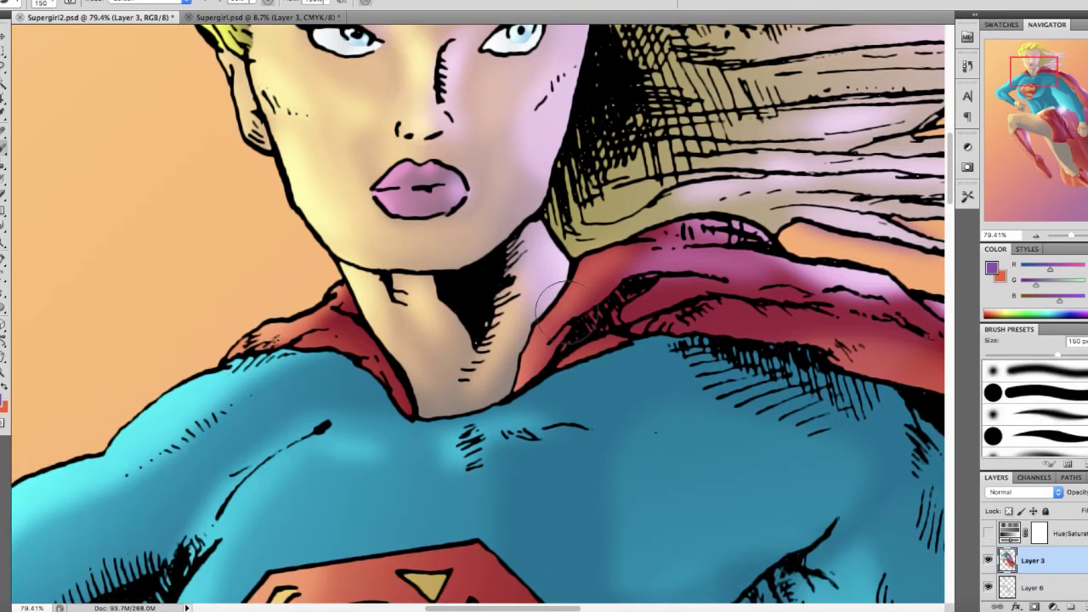
key("super+d")
Select the raised fist using Layer 6 and lasso the selection down to the shaded undersides of the fingers
key("l")
scroll(571, 312, "down", 3)
left_click(1047, 589)
key("super+minus")
key("super+minus")
key("super+minus")
key("super+minus")
scroll(699, 443, "down", 3)
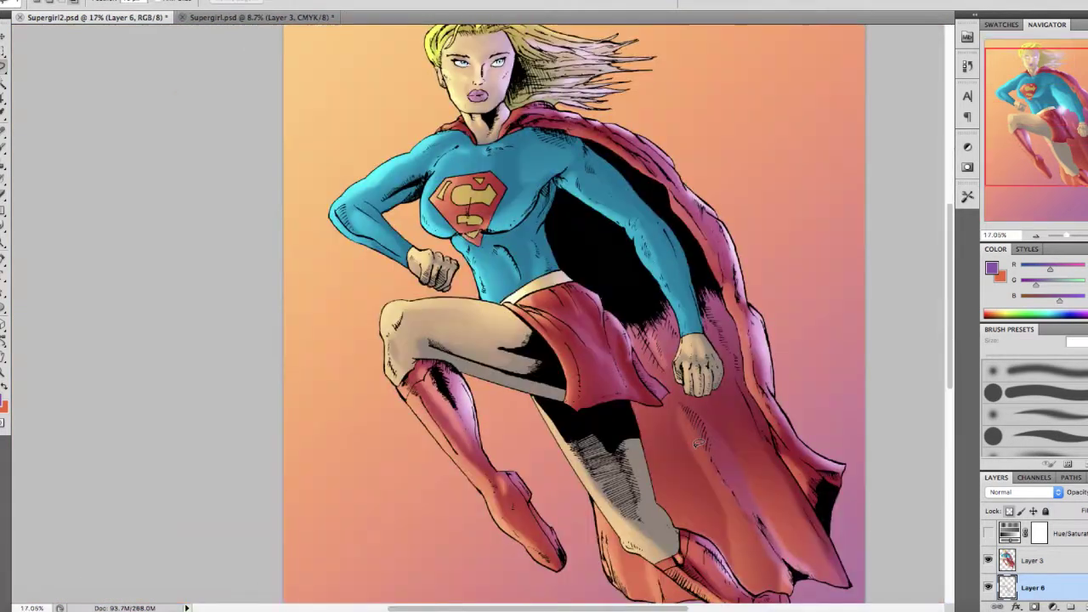
scroll(459, 289, "up", 10)
left_click_drag(337, 310, 340, 320)
mouse_move(388, 349)
left_mouse_down()
mouse_move(443, 192)
mouse_move(460, 273)
left_mouse_up()
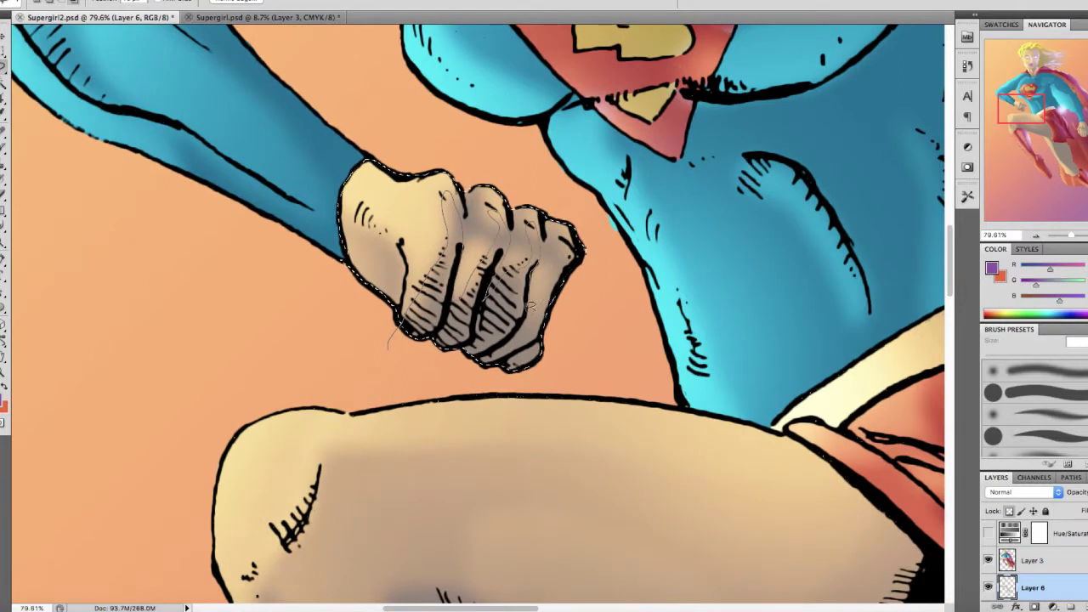
Airbrush purple light onto the shaded fingers of the raised fist on Layer 3 with an enlarged brush, then deselect
key("b")
left_click(1033, 561)
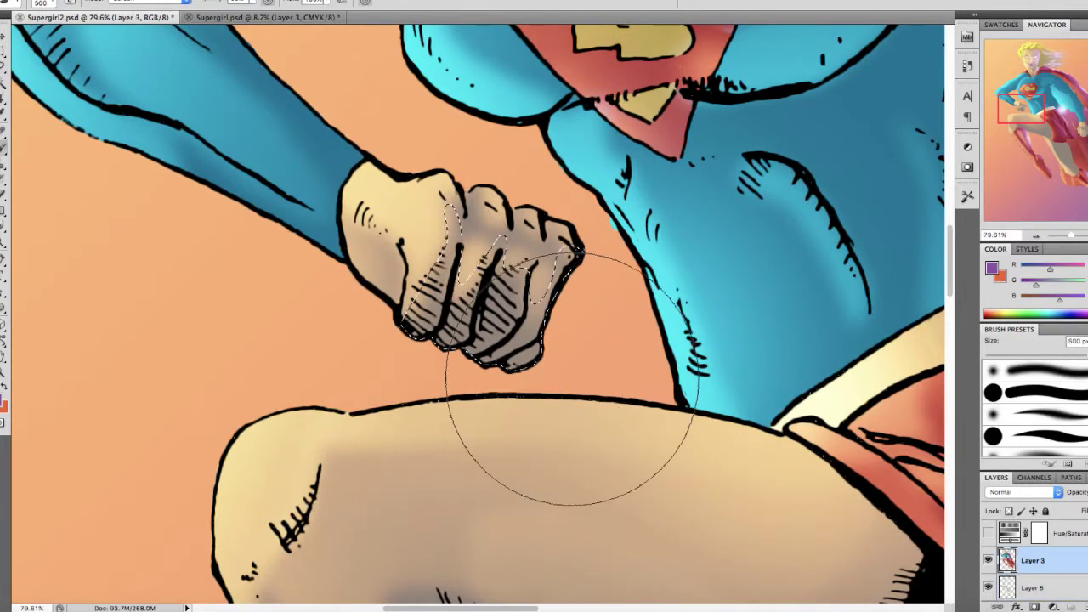
key("]")
left_click_drag(593, 389, 578, 240)
key("super+d")
Select the lowered hand with the Magic Wand on Layer 6, then lasso its shaded finger edges and outer side on Layer 3
key("]")
key("]")
key("]")
key("super+minus")
key("super+minus")
key("super+minus")
scroll(744, 299, "down", 5)
key("w")
left_click_drag(748, 304, 532, 173)
left_click(1032, 587)
left_click(568, 298)
key("l")
left_click(1033, 561)
scroll(561, 303, "up", 5)
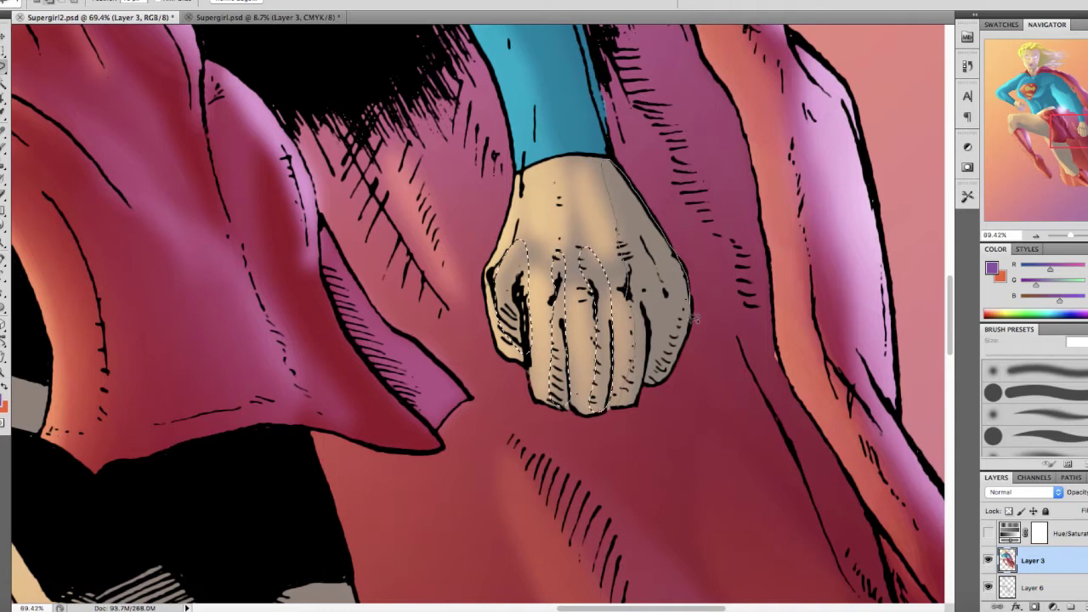
left_click_drag(644, 388, 616, 409)
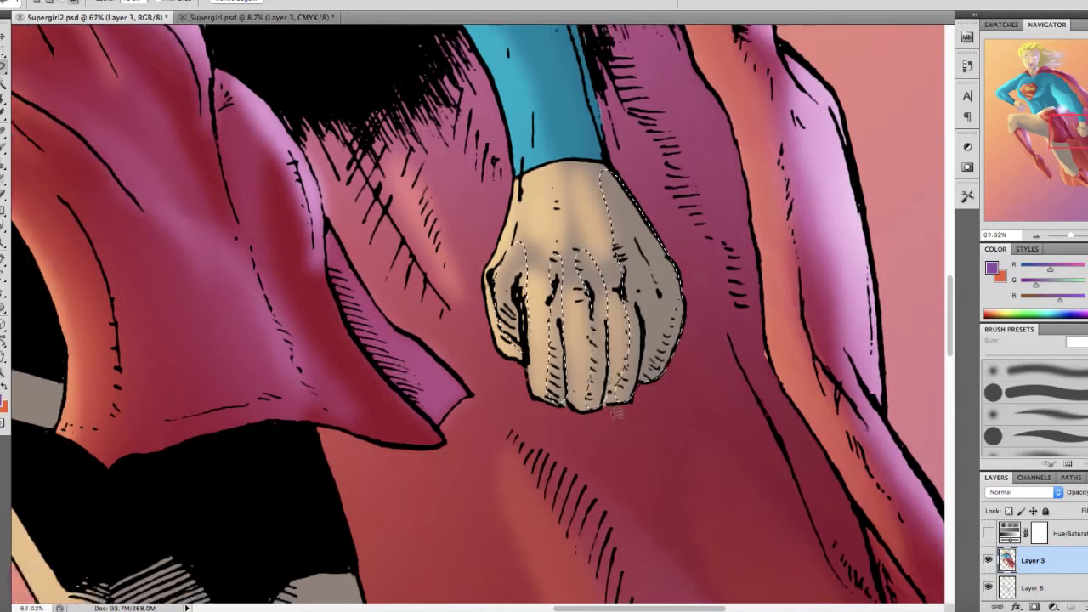
Enlarge the brush to 1800 px and airbrush pale purple light over the selected shadows of the lowered hand
key("b")
scroll(679, 327, "down", 2)
key("]")
key("]")
key("]")
key("]")
key("]")
key("]")
key("]")
key("]")
scroll(705, 317, "right", 3)
mouse_move(717, 312)
left_mouse_down()
mouse_move(681, 199)
mouse_move(646, 202)
left_mouse_up()
scroll(646, 202, "down", 5)
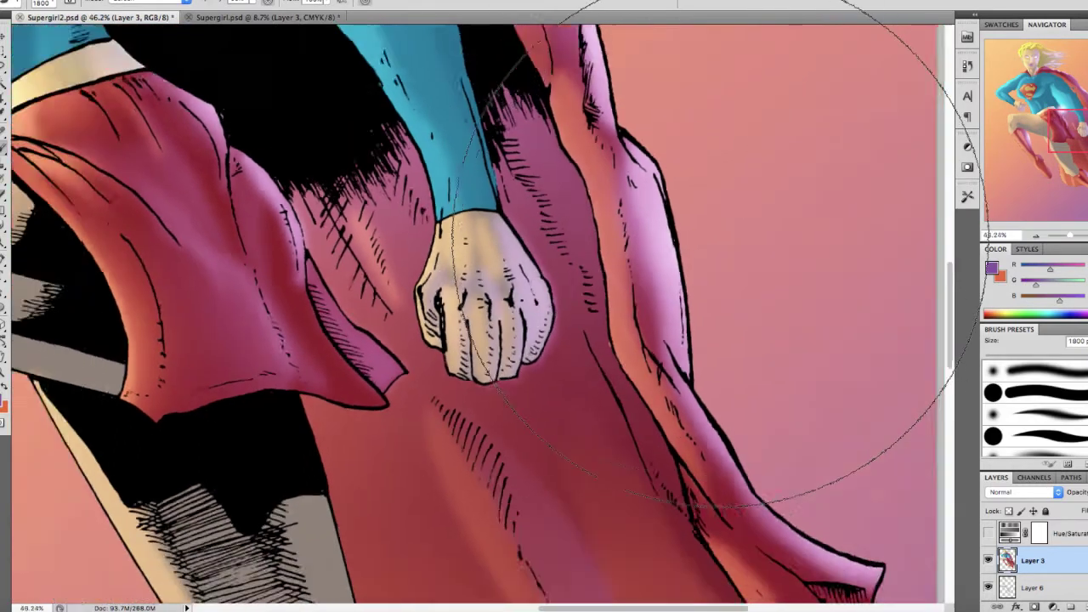
Lasso the cape-side edge of the extended leg down to the knee and airbrush it pale purple with the 2500 px brush
left_click(989, 533)
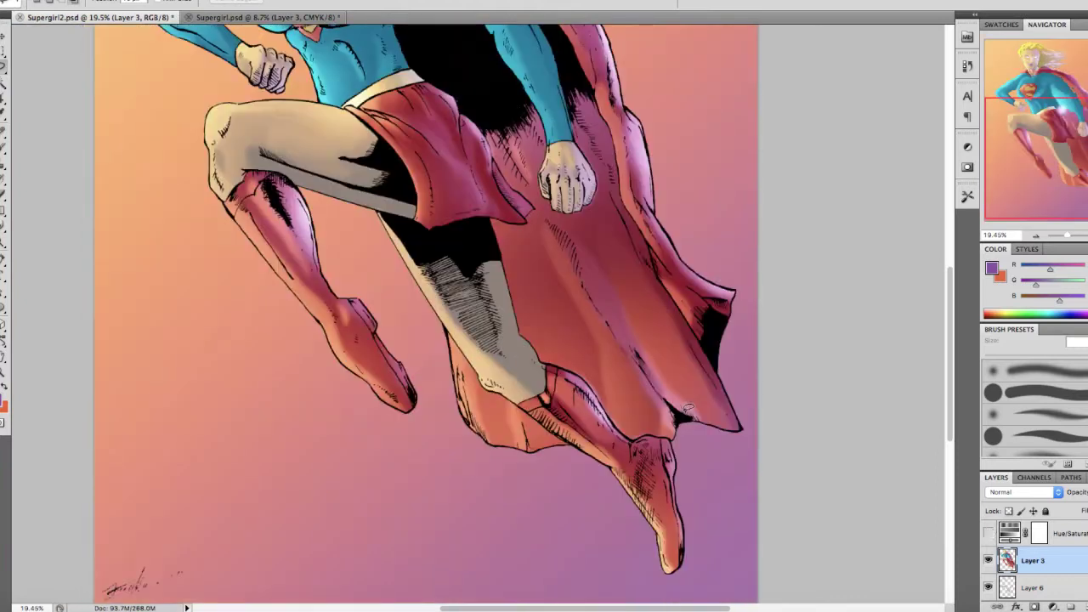
left_click(1073, 580)
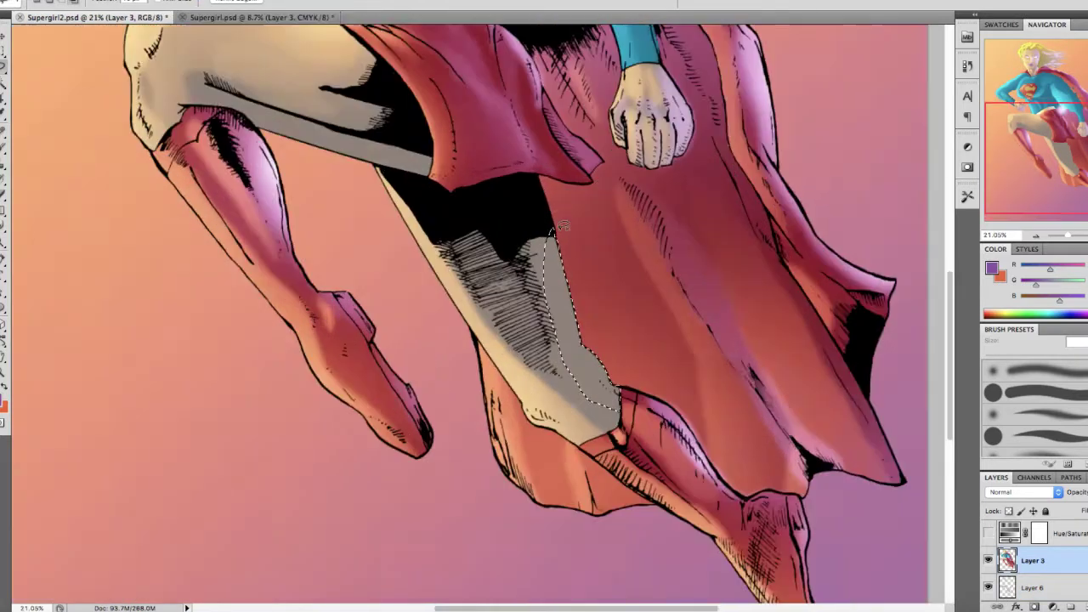
scroll(563, 226, "up", 2)
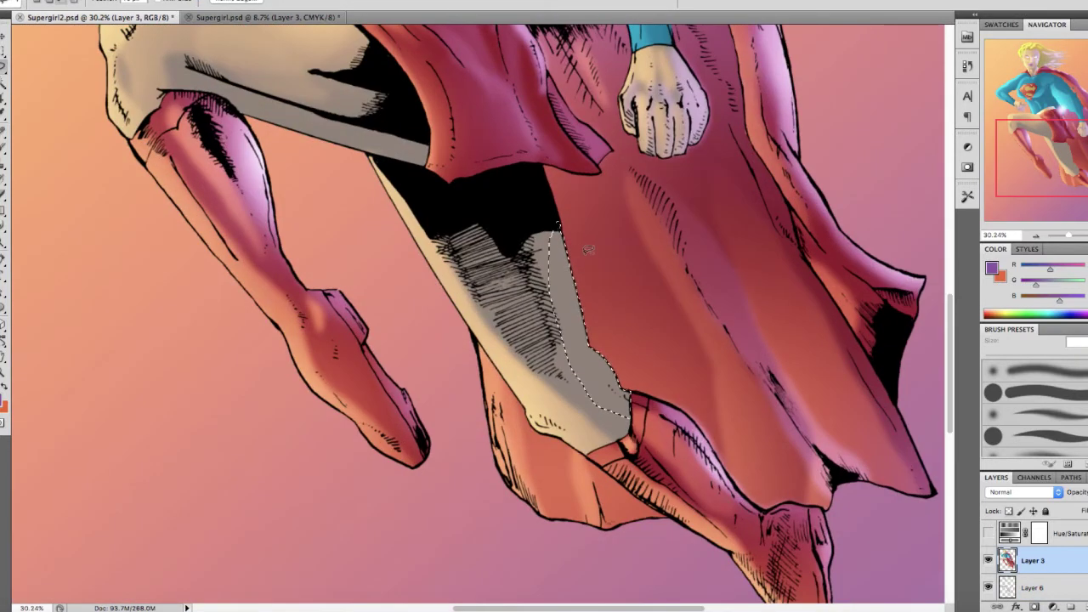
key("b")
key("ctrl+h")
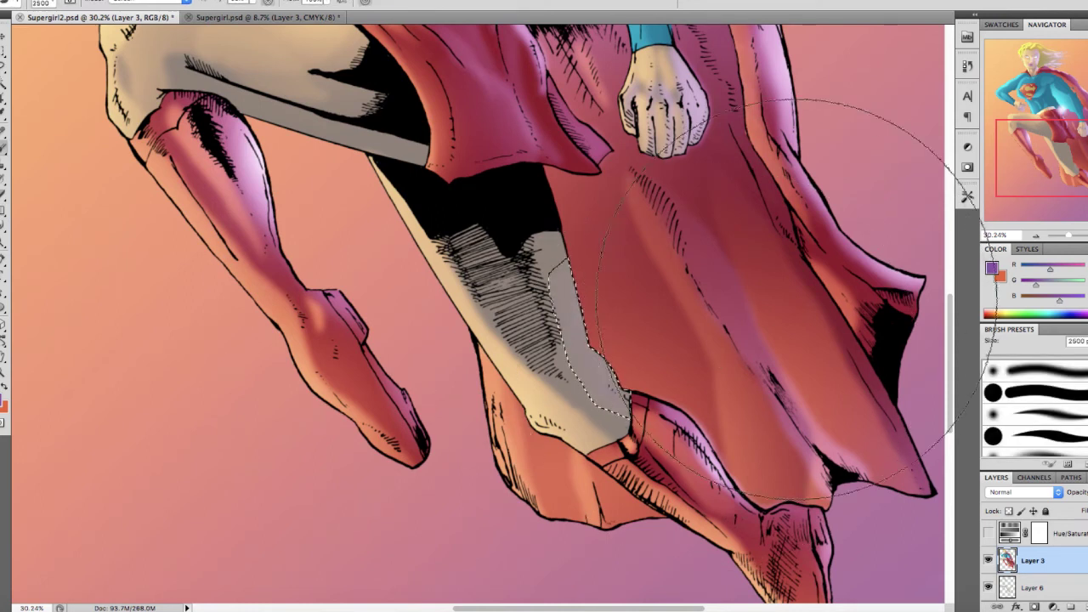
scroll(659, 204, "down", 2)
left_click_drag(659, 204, 807, 319)
Select the bare leg areas with the Magic Wand on Layer 6, then refine the selection with the Lasso on Layer 3
left_click(1033, 587)
key("w")
left_click(589, 324)
left_click(1039, 561)
scroll(478, 314, "up", 4)
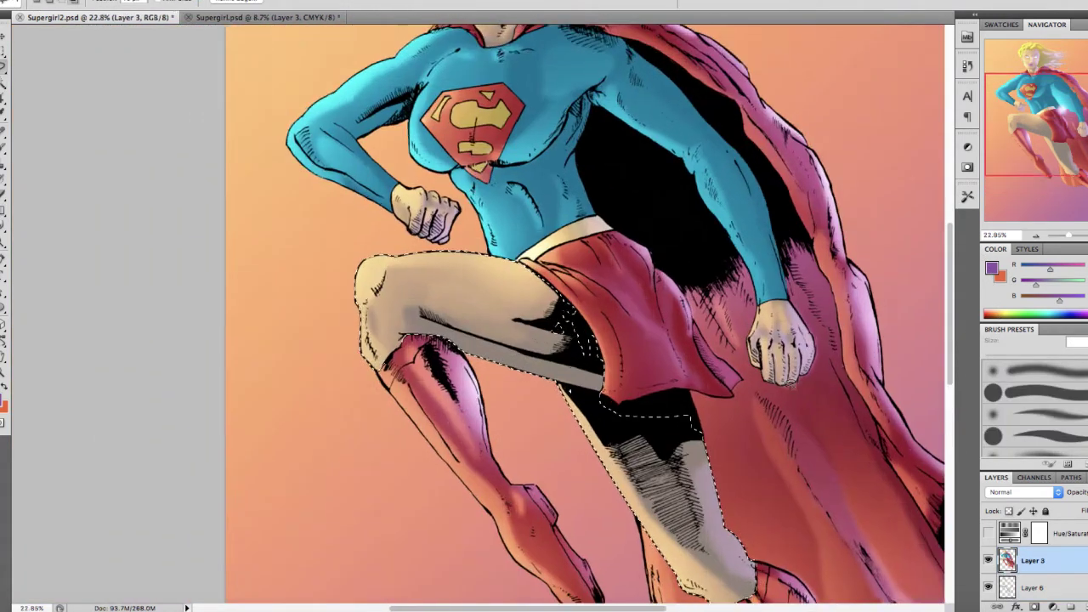
key("l")
mouse_move(756, 423)
left_mouse_down()
mouse_move(558, 442)
mouse_move(374, 340)
mouse_move(752, 382)
mouse_move(757, 418)
left_mouse_up()
Airbrush pale purple rim light along the underside of the raised thigh with the 2500 px brush, then deselect
key("b")
scroll(667, 455, "down", 5)
scroll(510, 459, "up", 4)
mouse_move(404, 468)
left_mouse_down()
mouse_move(460, 448)
mouse_move(340, 493)
left_mouse_up()
key("super+d")
scroll(515, 428, "down", 3)
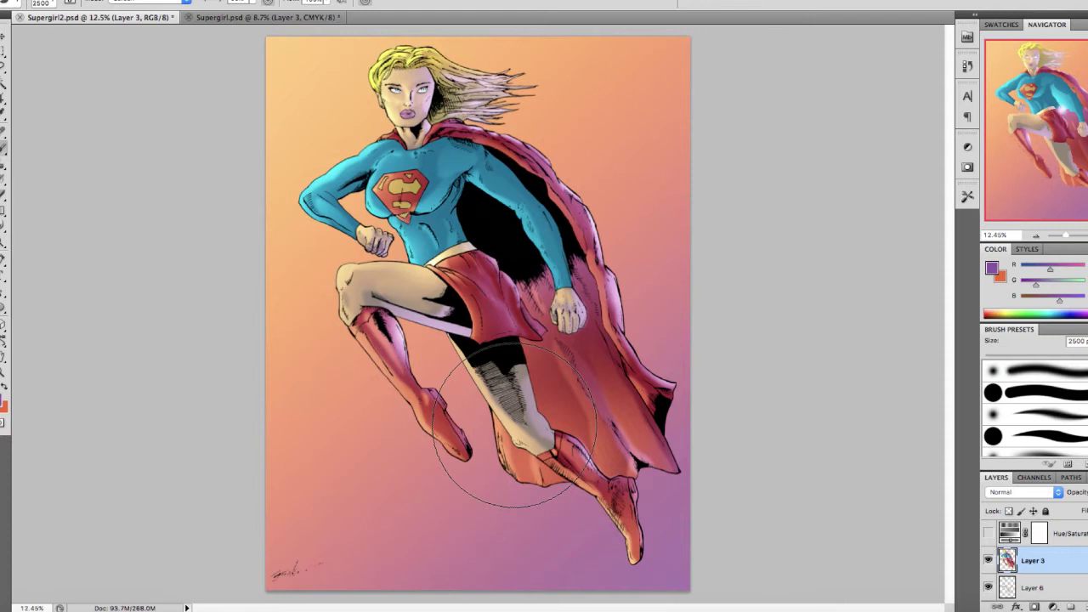
Merge Layer 6 down into Layer 5 and select all the blue suit areas with the Magic Wand
scroll(521, 422, "up", 5)
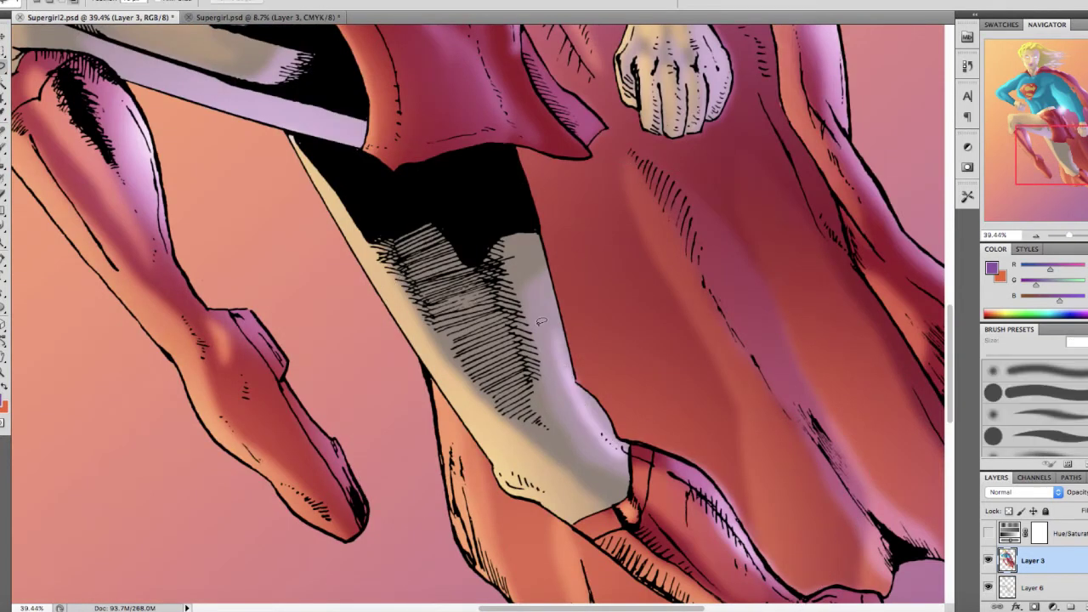
scroll(556, 479, "down", 1)
scroll(536, 468, "down", 3)
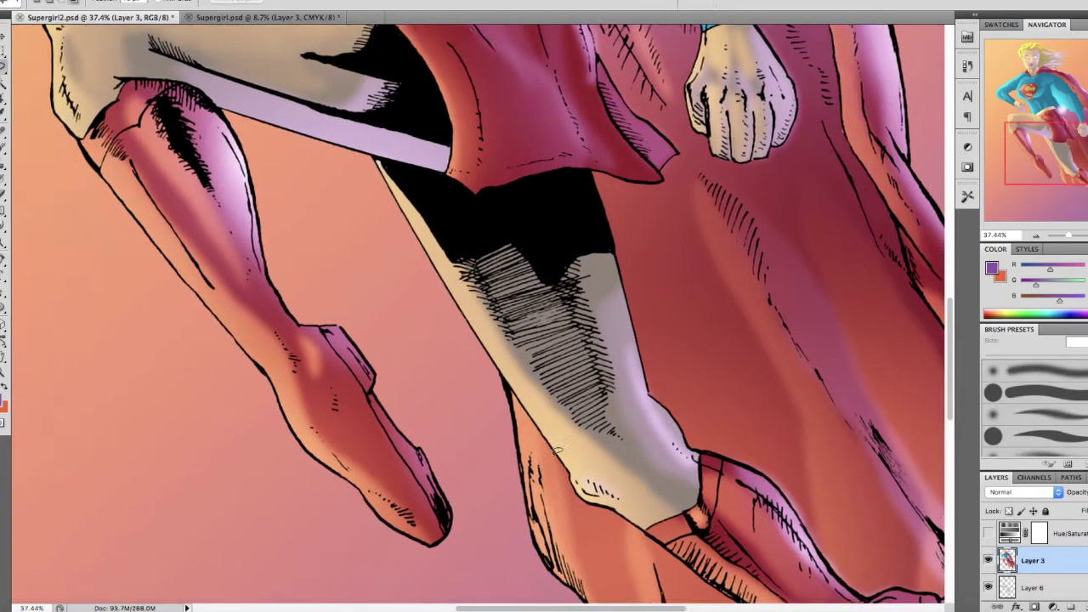
scroll(557, 452, "up", 2)
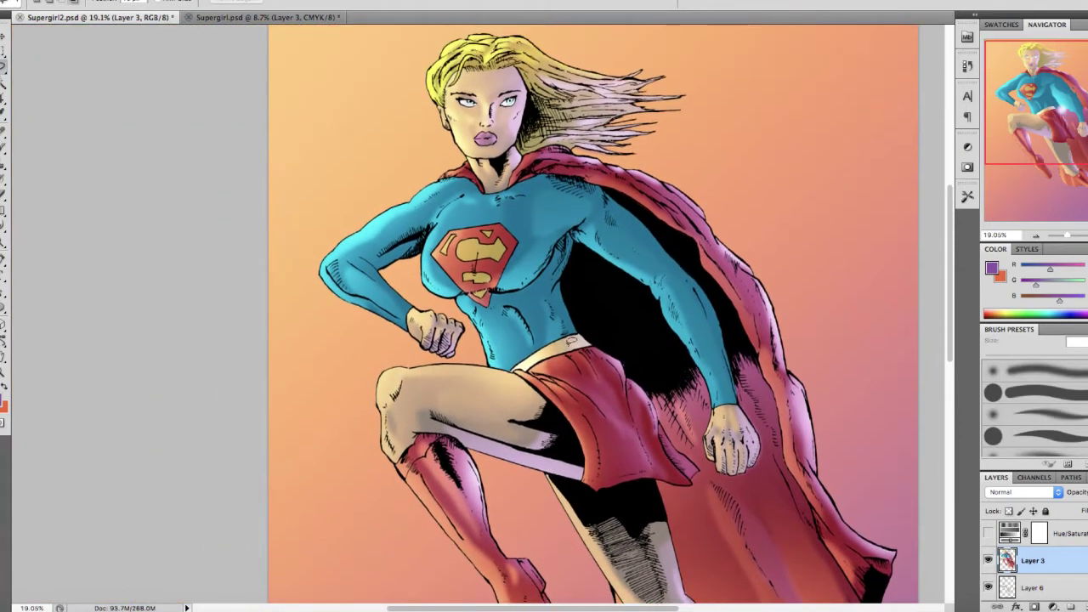
left_click(1045, 590)
key("super+e")
key("w")
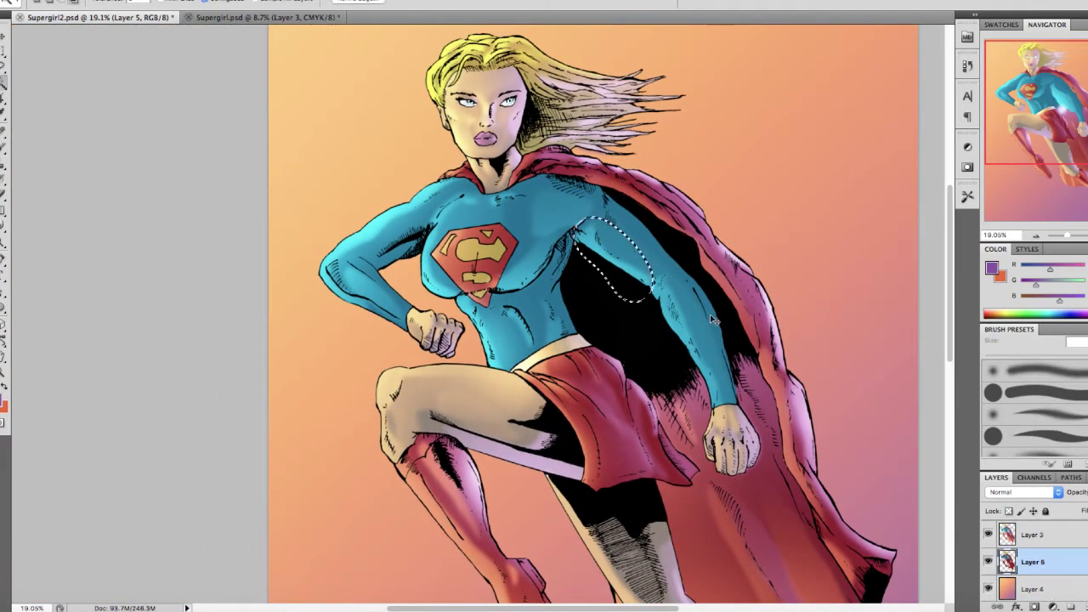
left_click(100, 2)
left_click(299, 32)
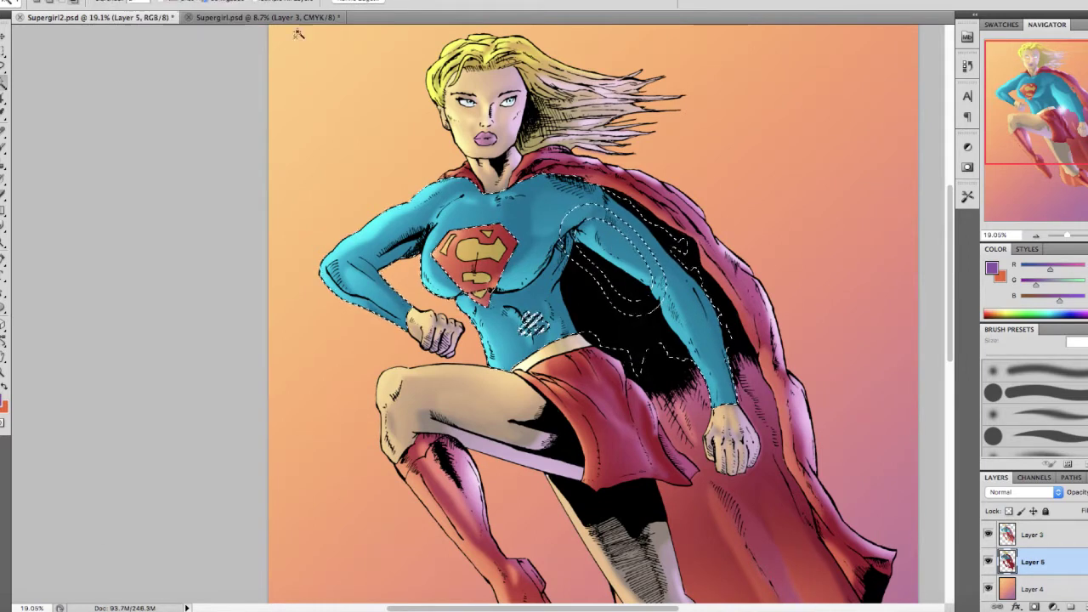
Choose a deeper purple and airbrush it along the outer edge of the lowered arm on Layer 3 with the 700 px brush
key("b")
left_click(1054, 539)
scroll(599, 237, "up", 3)
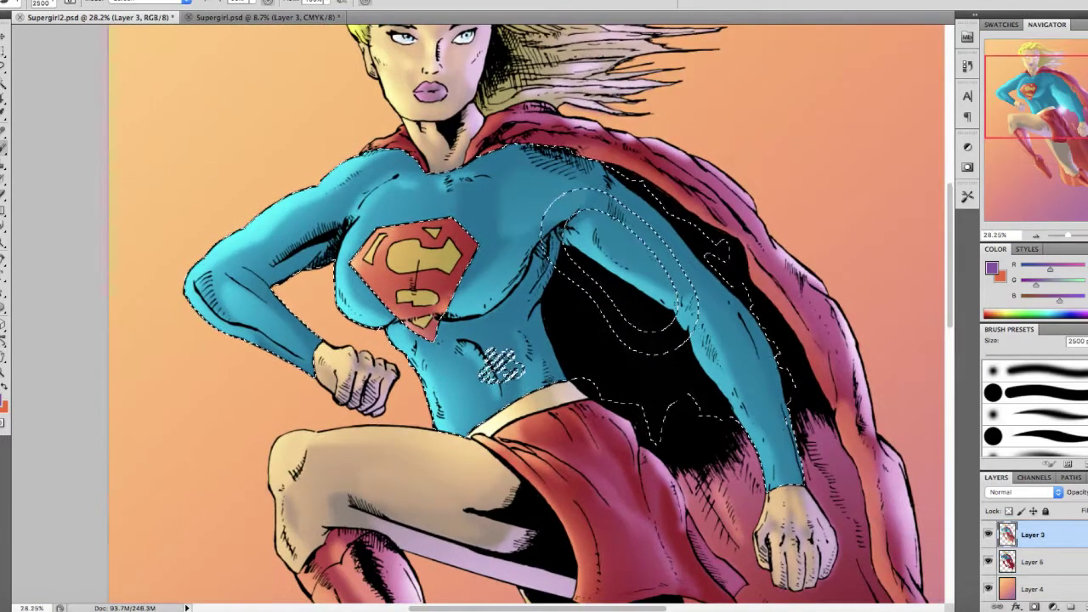
left_click(3, 402)
key("Return")
mouse_move(850, 255)
left_mouse_down()
mouse_move(818, 387)
mouse_move(799, 320)
left_mouse_up()
key("super+z")
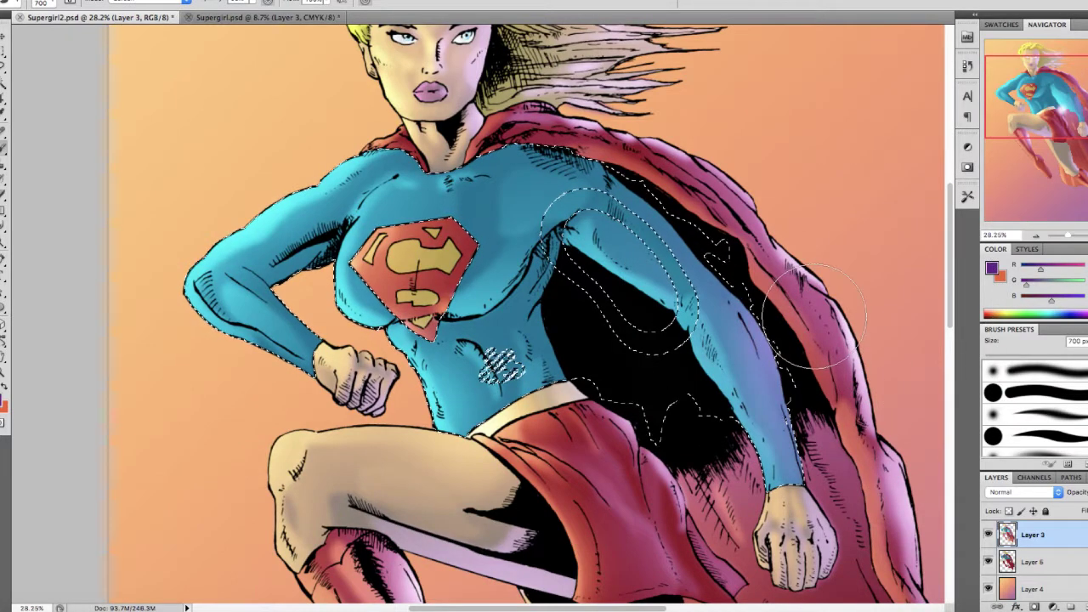
Reduce the brush to 200 px and airbrush purple along the upper arm's outer edge and at the armpit
key("bracketleft")
key("bracketleft")
key("bracketleft")
key("bracketleft")
key("bracketleft")
key("bracketleft")
key("bracketleft")
key("bracketleft")
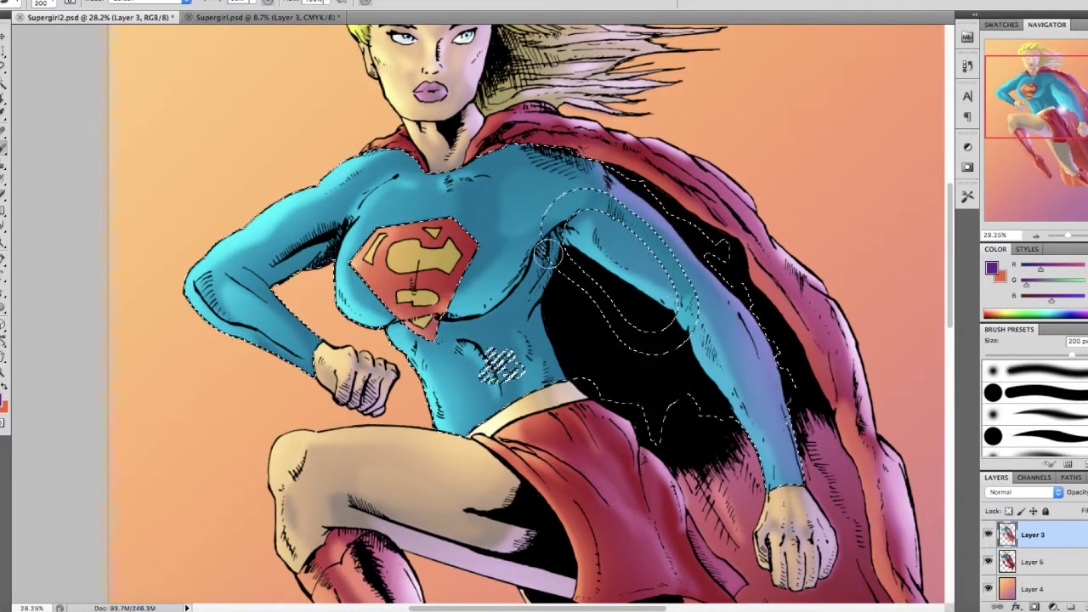
left_click_drag(554, 242, 544, 274)
key("super+d")
left_click(105, 0)
key("Escape")
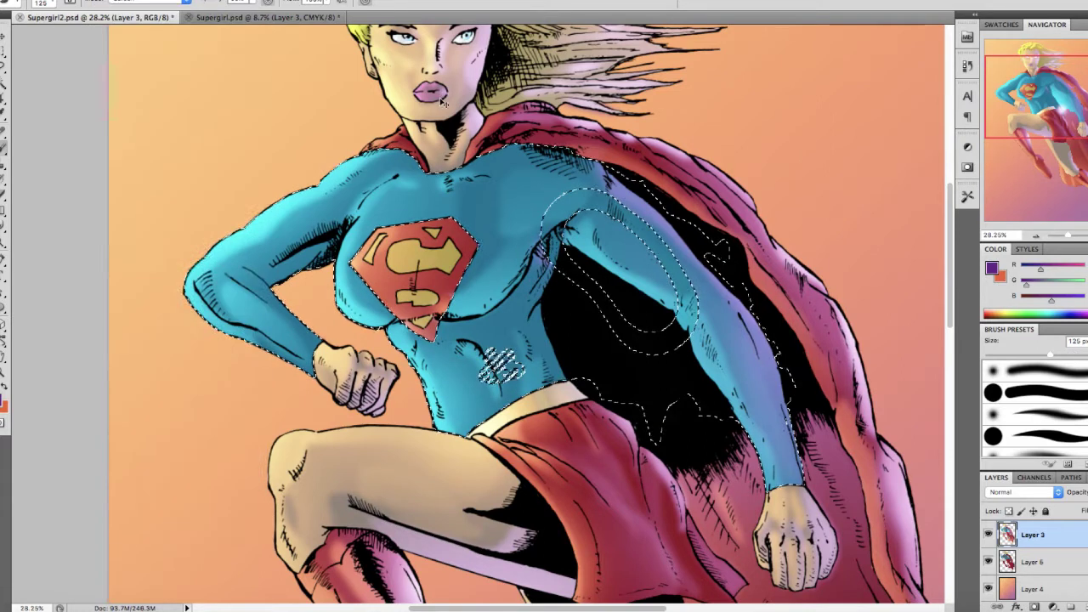
Airbrush purple with the 125 px brush below the armpit, along the chest's lower edge and down the outer side of the waist
scroll(548, 271, "up", 5)
left_click_drag(575, 246, 568, 326)
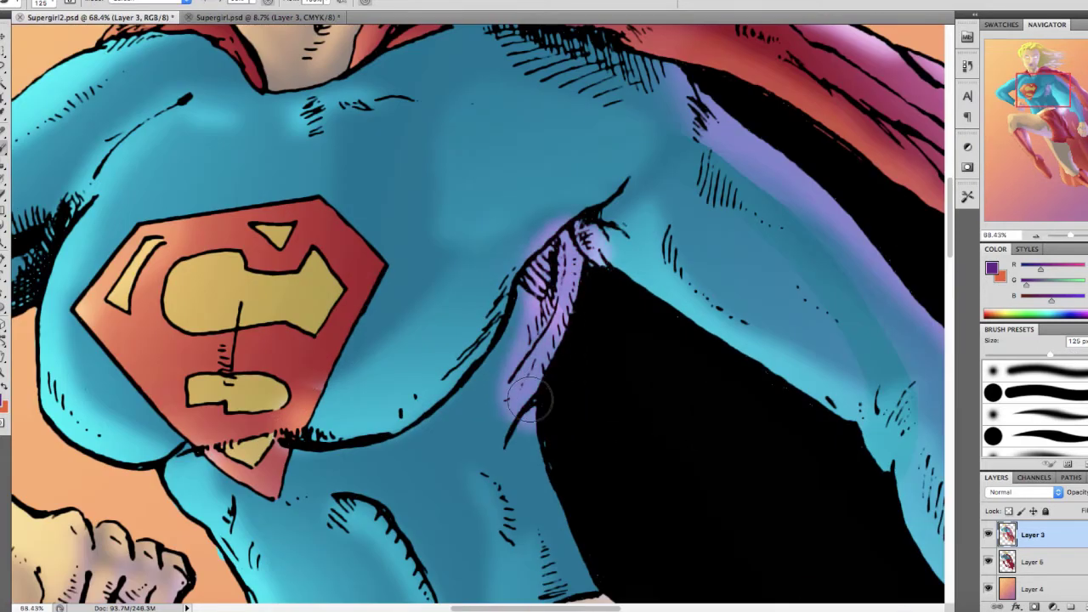
key("l")
key("b")
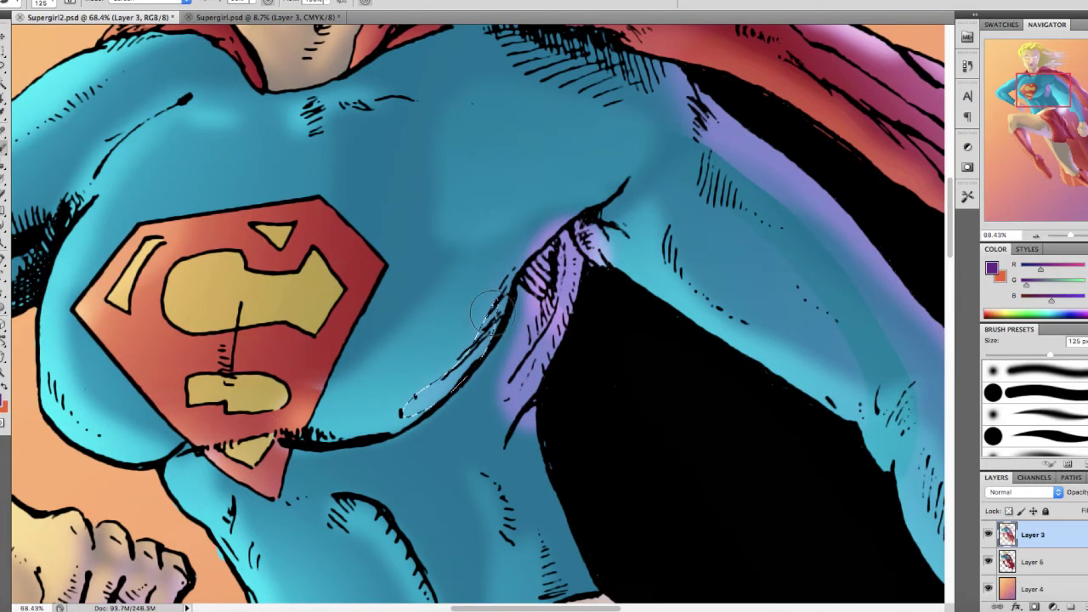
scroll(622, 379, "down", 5)
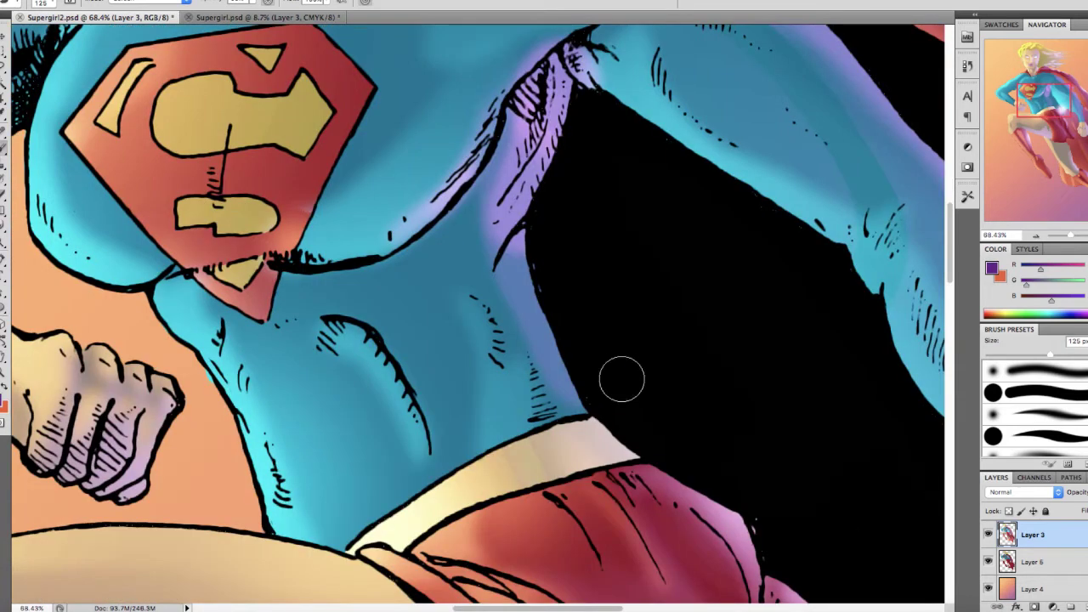
scroll(637, 352, "down", 5)
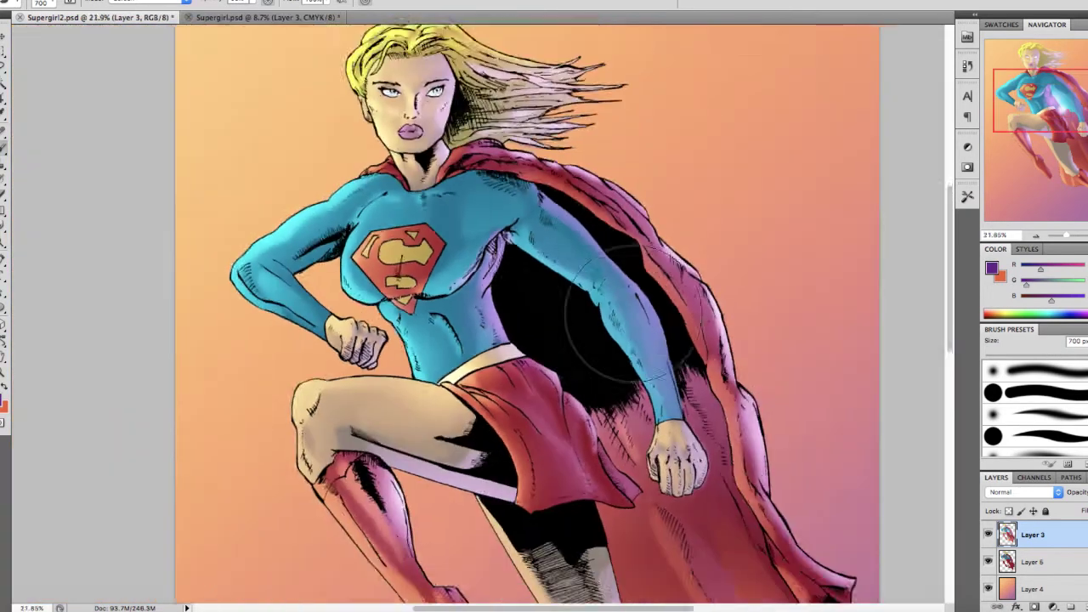
Lasso a narrow streak across the lower chest emblem, airbrush it purple with the 700 px brush and deselect
key("l")
scroll(638, 309, "left", 4)
scroll(639, 309, "up", 1)
scroll(638, 309, "up", 5)
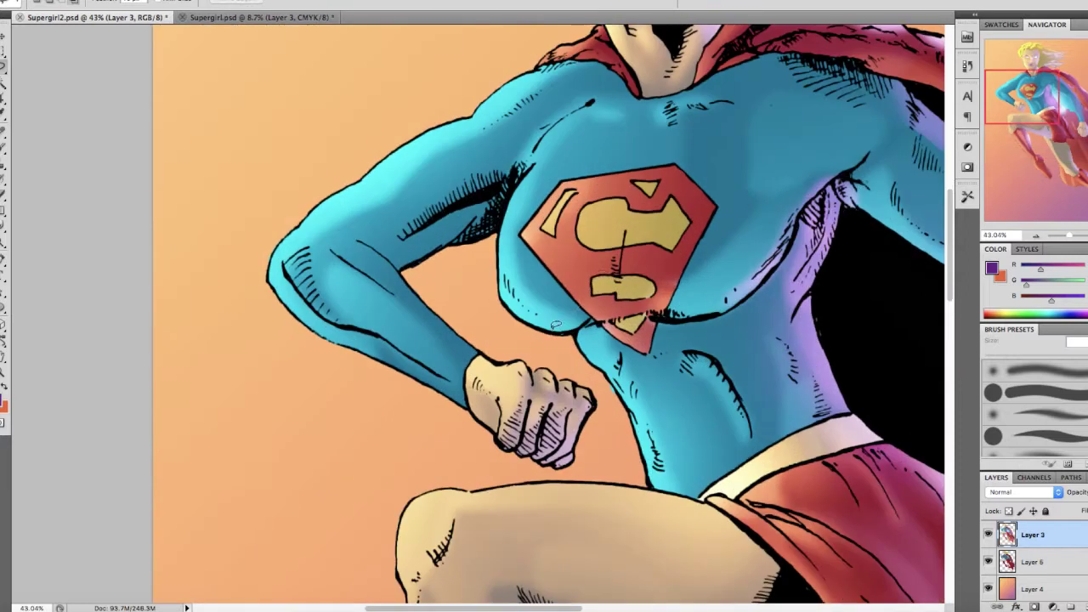
key("b")
mouse_move(571, 329)
left_mouse_down()
mouse_move(605, 311)
mouse_move(627, 249)
left_mouse_up()
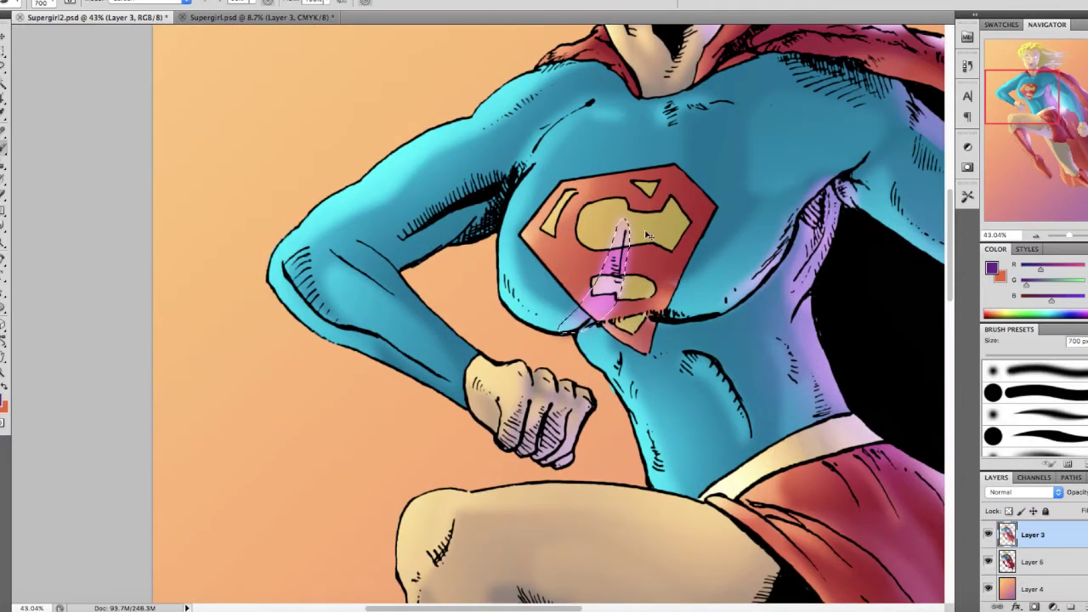
key("super+d")
Lasso a curved strip on the chest beside the emblem, airbrush it purple with the 1200 px brush and deselect
key("l")
key("b")
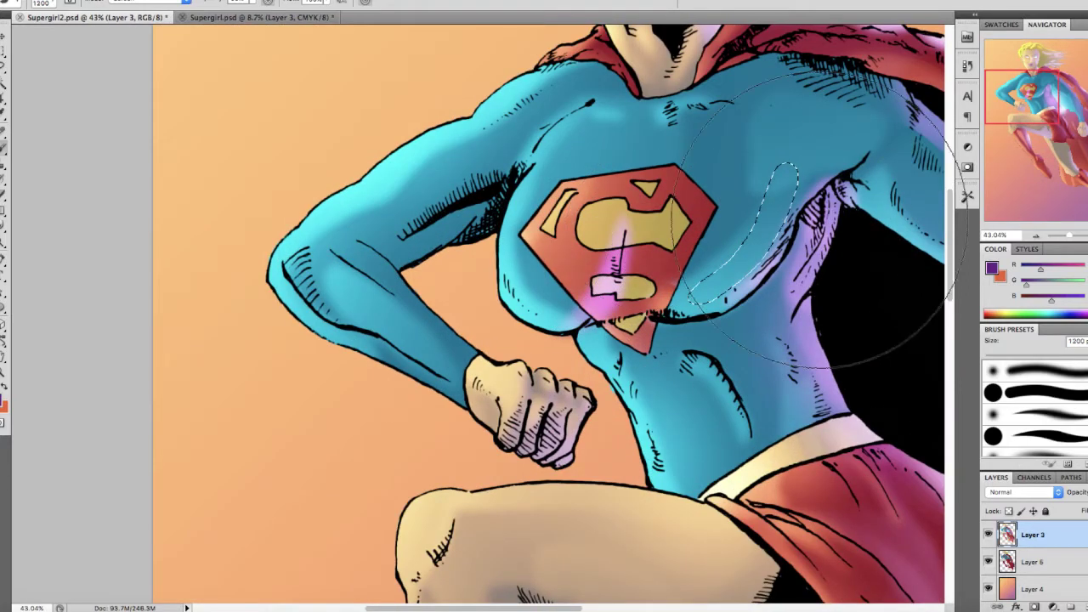
left_click_drag(762, 99, 883, 343)
scroll(885, 272, "right", 2)
key("super+d")
scroll(814, 275, "down", 1)
Select the suit area on Layer 5, limit it to the bent upper arm's underside and airbrush it purple on Layer 3 at 1900 px
key("l")
scroll(756, 284, "down", 3)
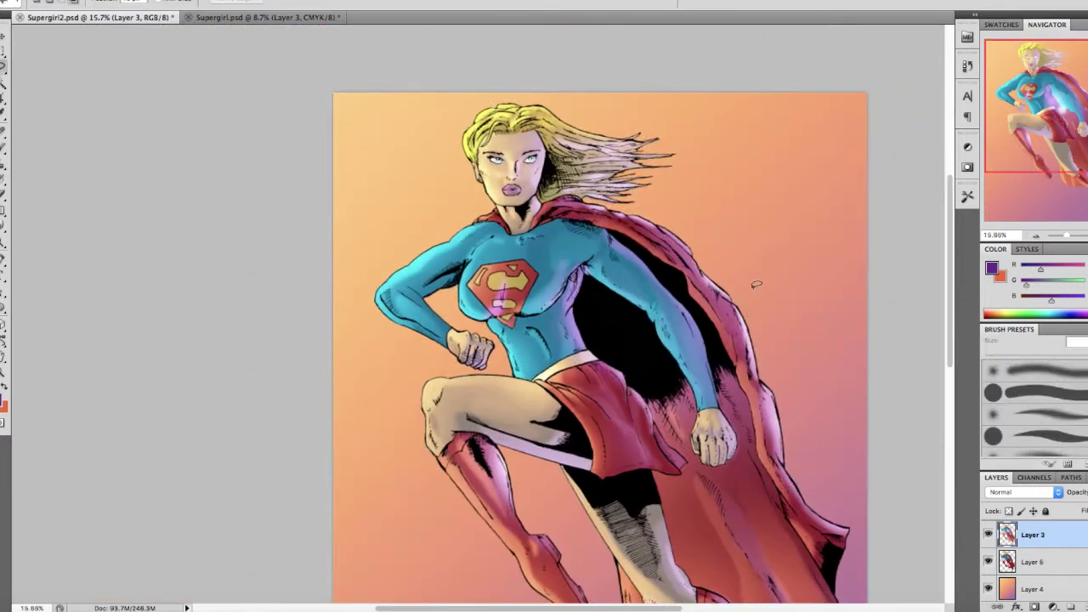
scroll(756, 284, "up", 6)
left_click(1006, 562, "super")
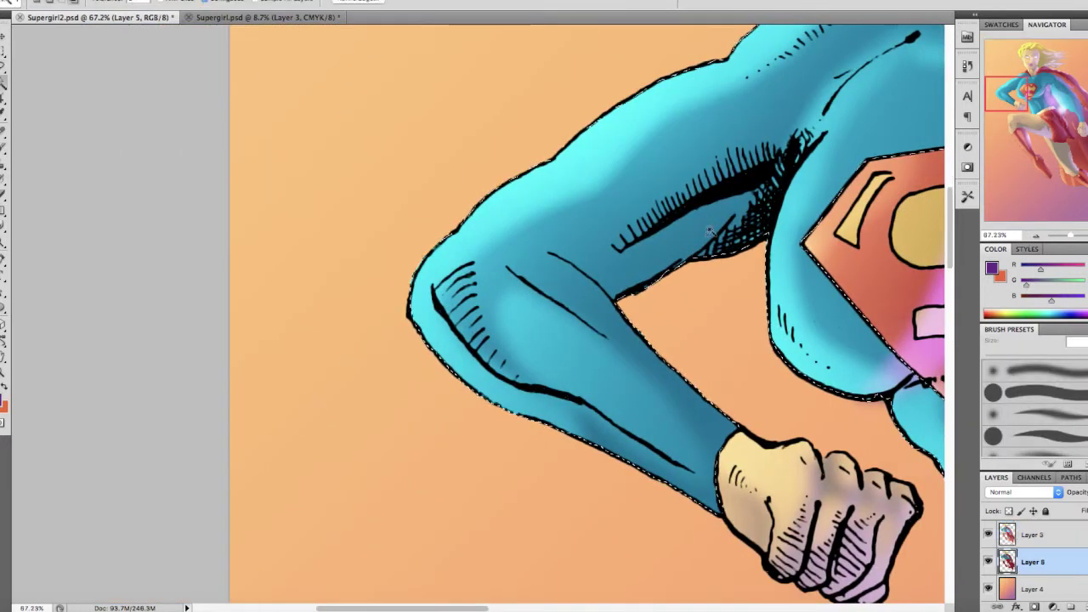
mouse_move(809, 136)
left_mouse_down()
mouse_move(586, 231)
mouse_move(627, 305)
mouse_move(711, 294)
left_mouse_up()
key("b")
scroll(664, 304, "down", 4)
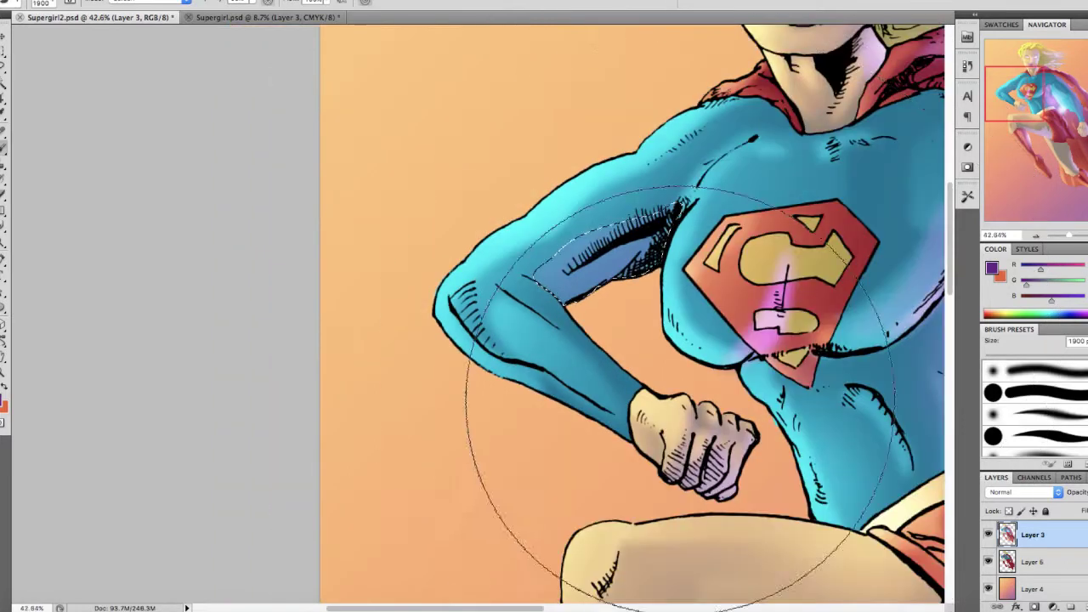
Lasso a smaller area on the bent upper arm's underside and deepen its purple with the 1900 px brush
key("l")
scroll(652, 317, "up", 4)
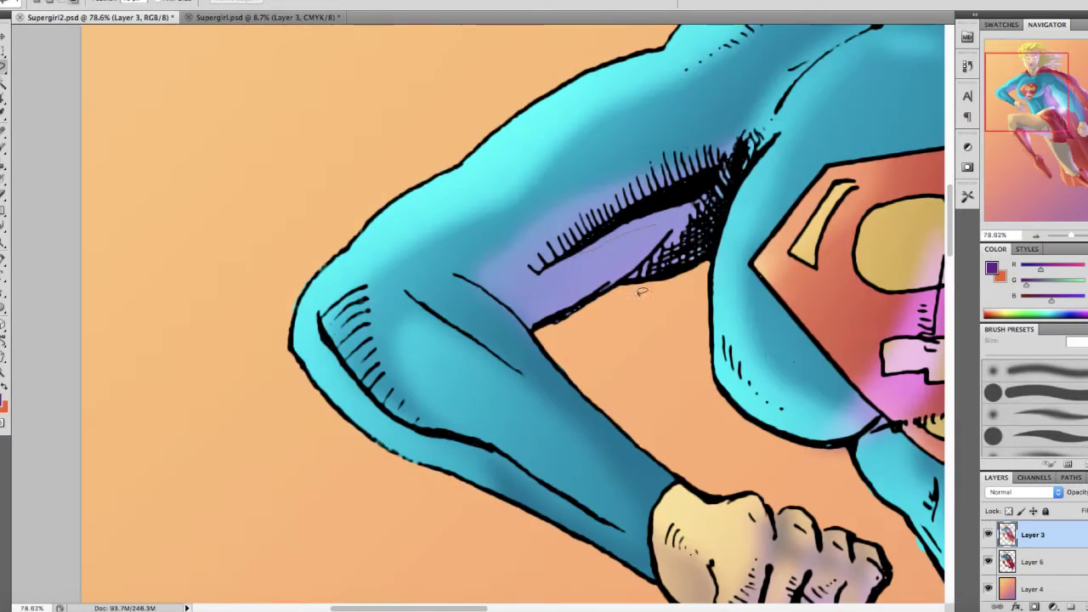
key("b")
scroll(649, 231, "down", 6)
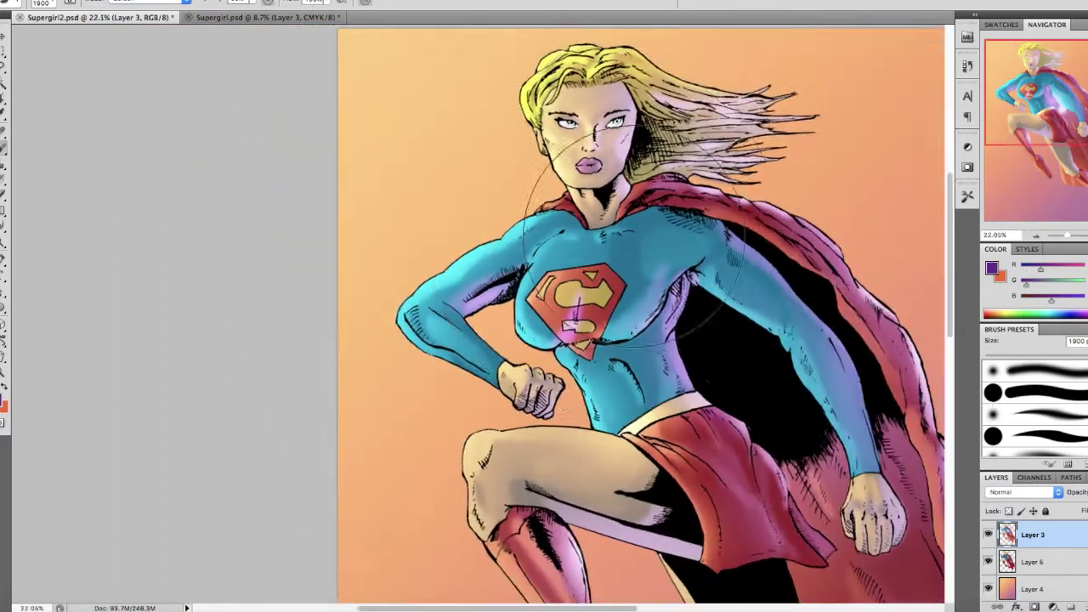
Lasso a curved strip beside the raised knee's crease lines, airbrush it purple with the 1900 px brush and deselect
scroll(649, 231, "up", 1)
key("l")
scroll(597, 319, "up", 3)
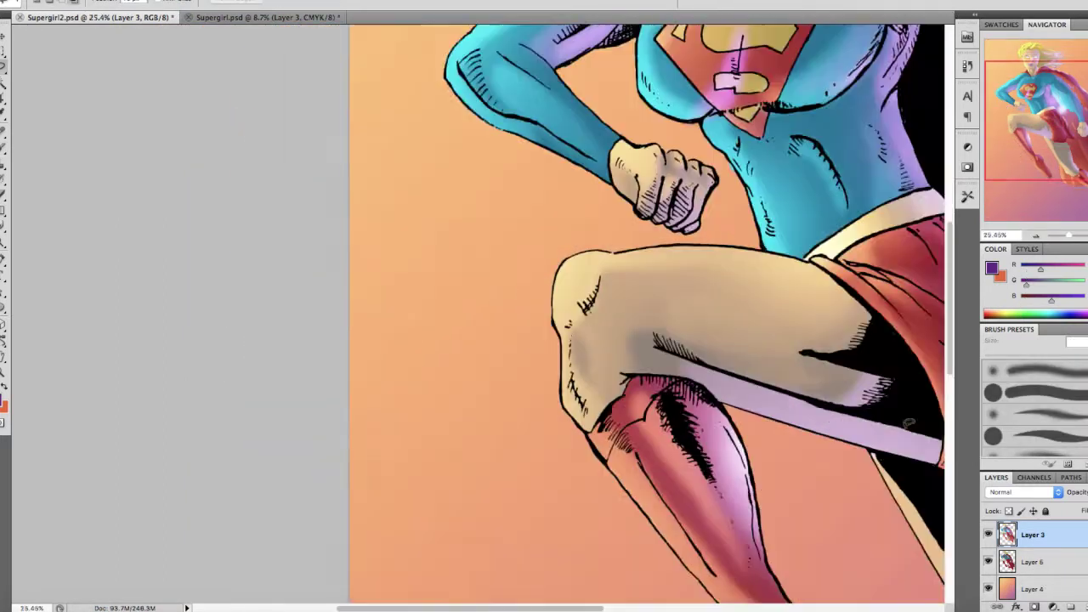
key("b")
left_click(803, 389)
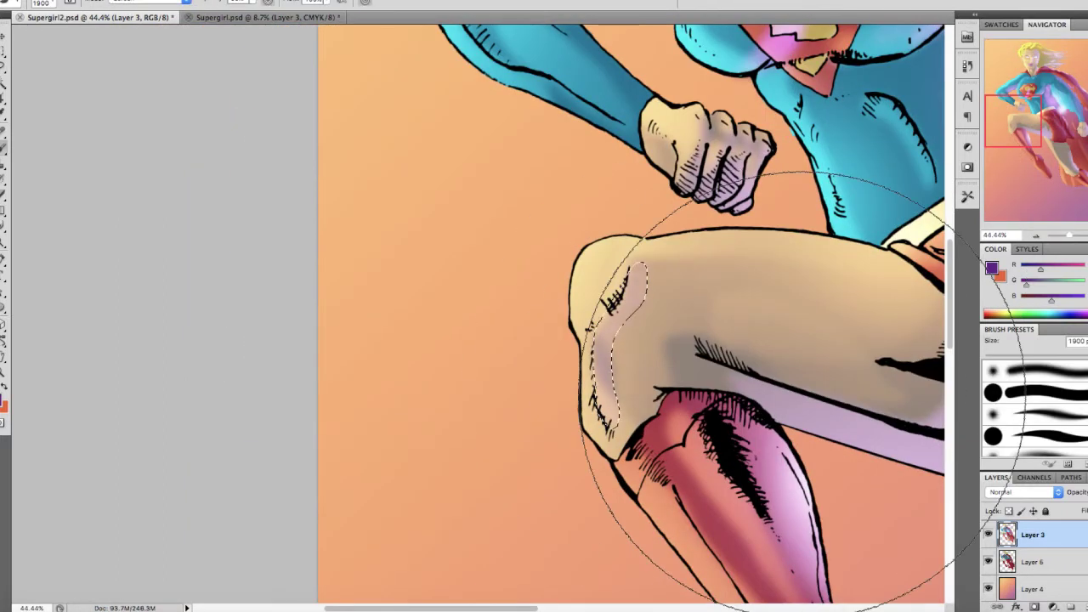
key("super+d")
Lasso the hatched shadow on the shoulder beneath the cape and airbrush it purple with the 1900 px brush
scroll(799, 395, "down", 2)
key("l")
mouse_move(724, 194)
left_mouse_down()
mouse_move(703, 364)
mouse_move(663, 324)
left_mouse_up()
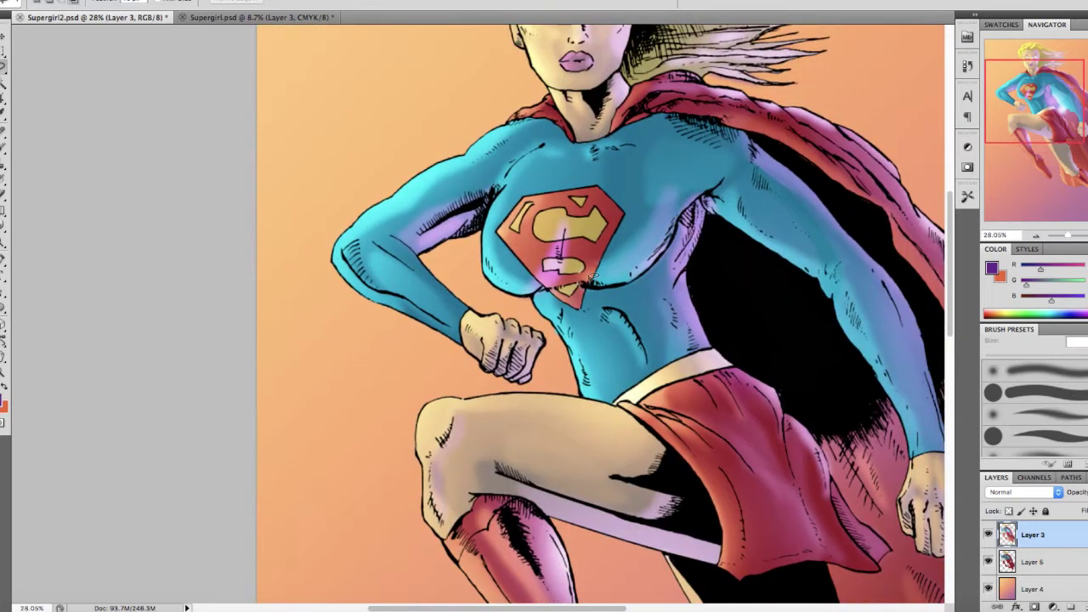
left_click_drag(755, 156, 681, 212)
key("b")
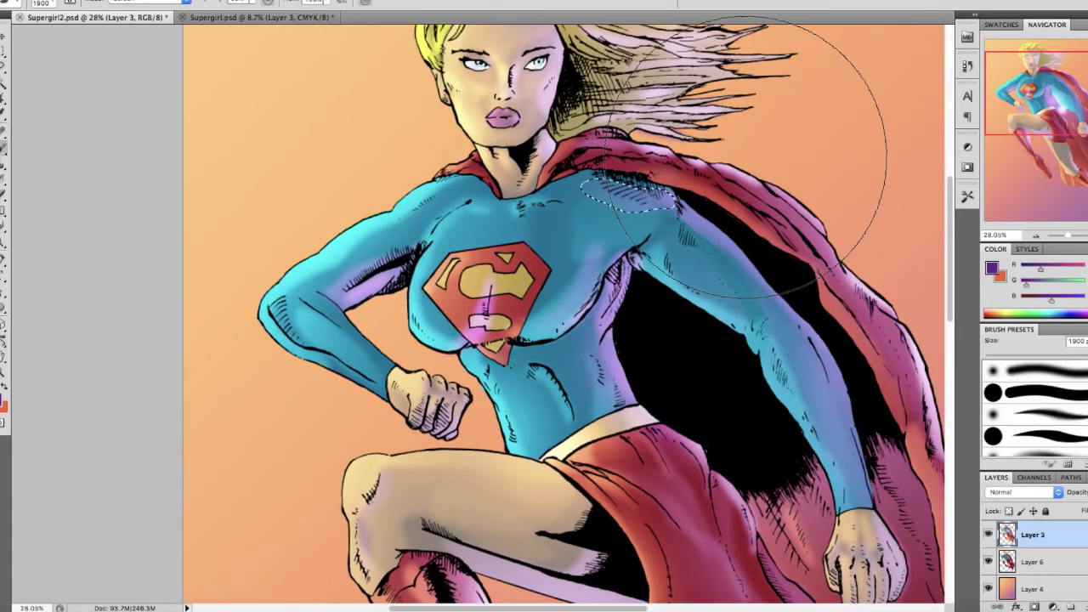
scroll(799, 136, "up", 1)
Lasso the hatched shadow on the trailing leg above the boot, airbrush it purple with the 1900 px brush and deselect
scroll(748, 145, "down", 8)
key("l")
mouse_move(820, 549)
left_mouse_down()
mouse_move(776, 421)
mouse_move(752, 421)
left_mouse_up()
key("b")
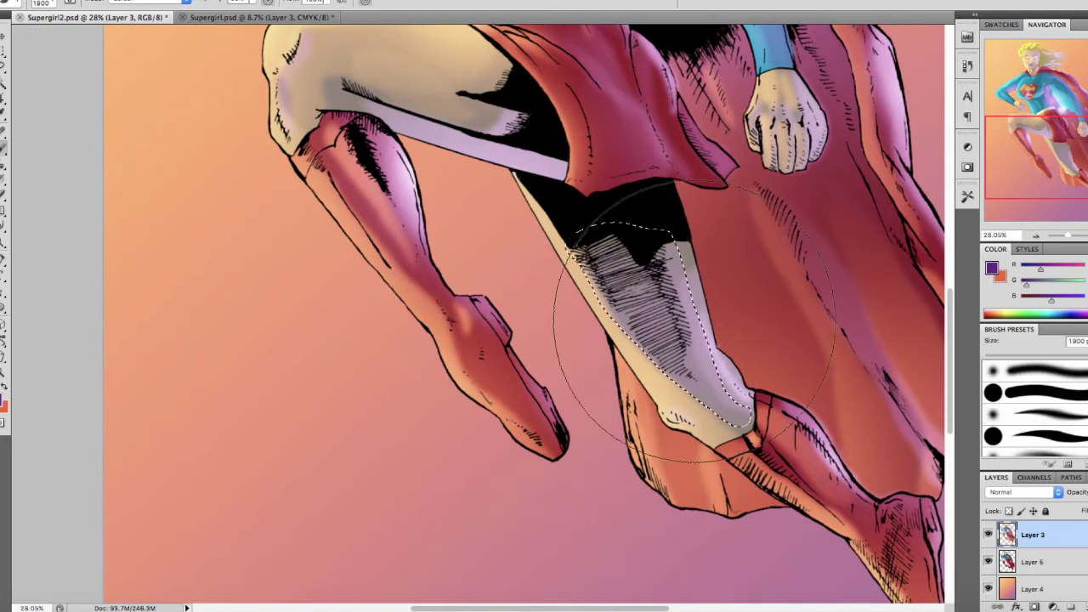
key("super+d")
Lasso the shadow edge of the raised thigh beside the skirt and airbrush it purple with the 1900 px brush
scroll(778, 351, "down", 3)
scroll(765, 344, "up", 5)
key("l")
mouse_move(610, 320)
left_mouse_down()
mouse_move(581, 287)
mouse_move(610, 313)
left_mouse_up()
key("b")
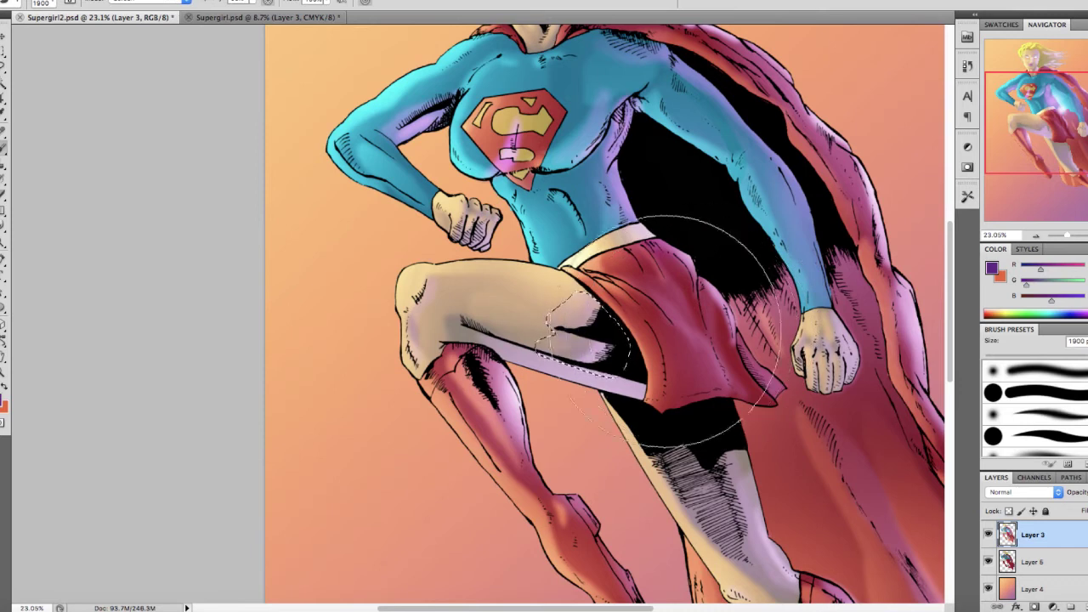
scroll(738, 346, "down", 5)
scroll(738, 345, "up", 1)
left_click(107, 0)
left_click(142, 0)
Lasso the shadowed side of the neck and airbrush it purple with the 1900 px brush
scroll(586, 314, "up", 3)
key("l")
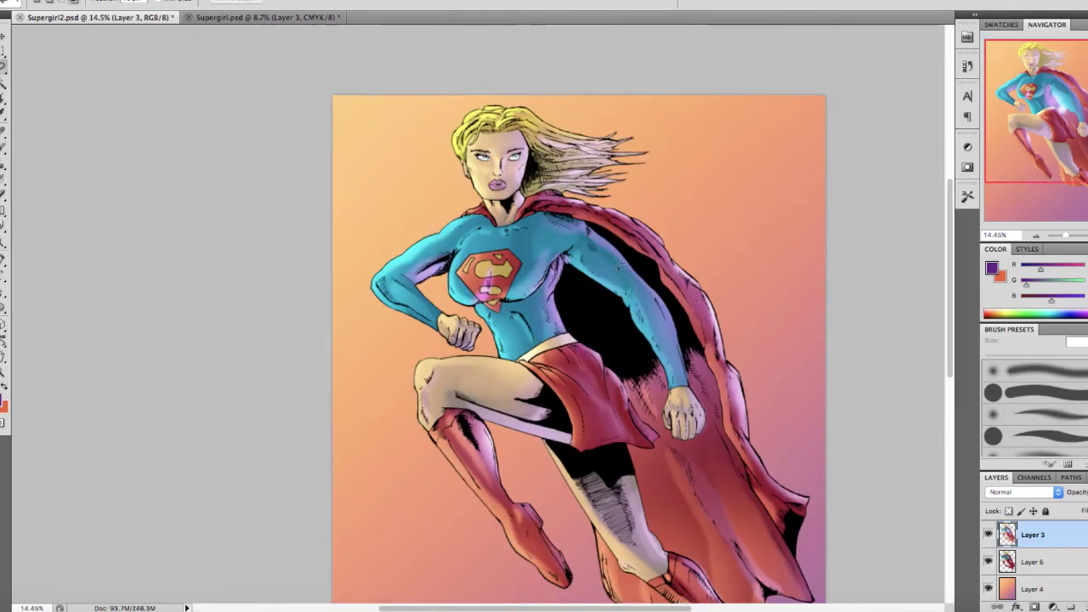
scroll(502, 268, "up", 8)
scroll(613, 176, "up", 3)
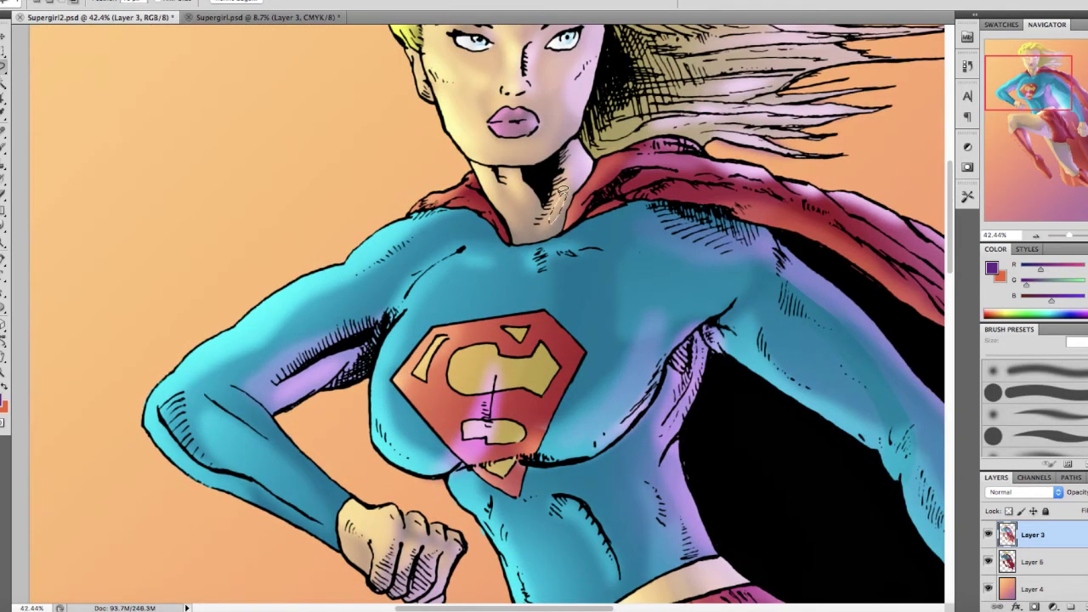
key("b")
scroll(562, 195, "down", 8)
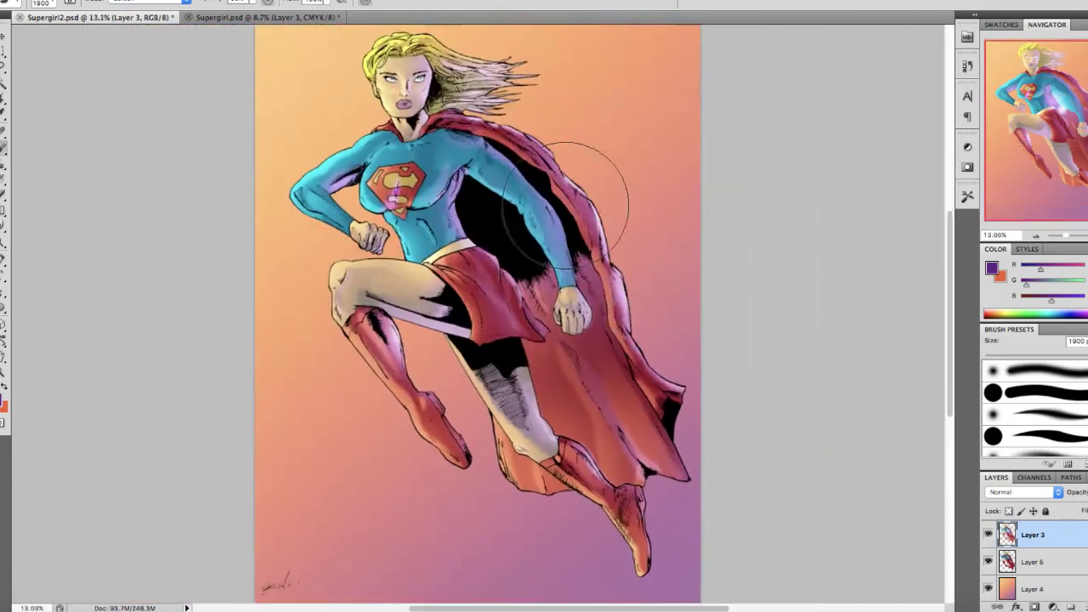
Lasso and airbrush purple on the bent forearm's inner edge and on the abdomen's outer side at 1900 px, then deselect
key("l")
scroll(565, 204, "up", 8)
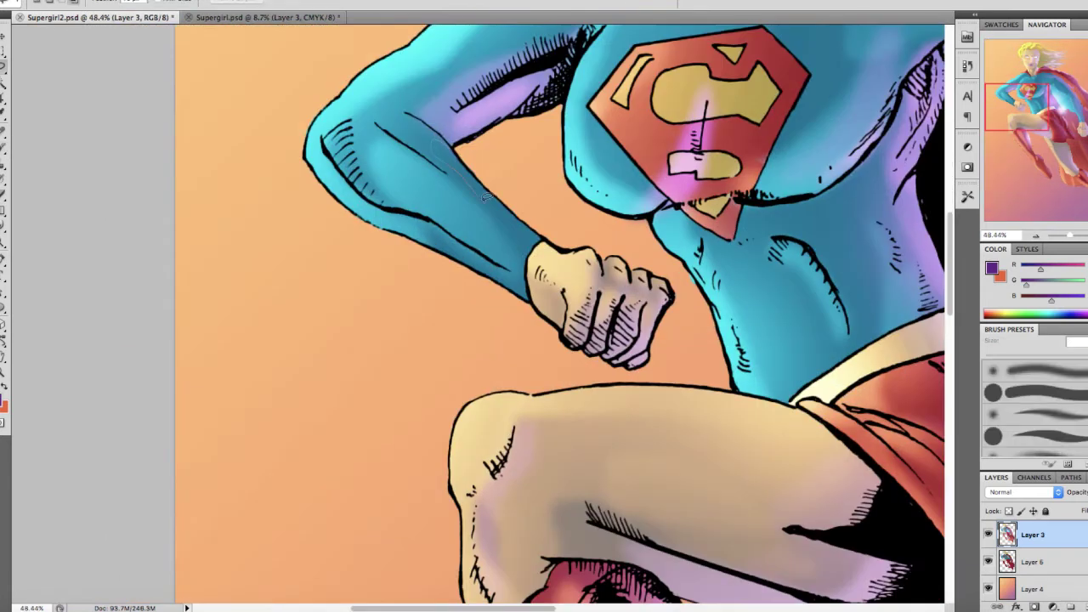
scroll(446, 141, "down", 4)
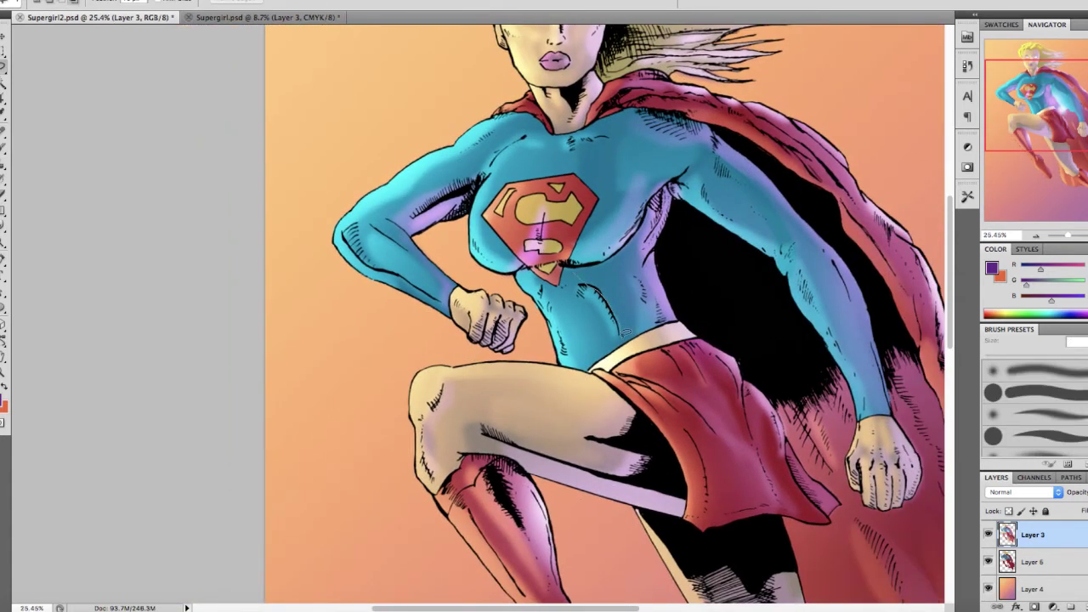
key("b")
key("super+d")
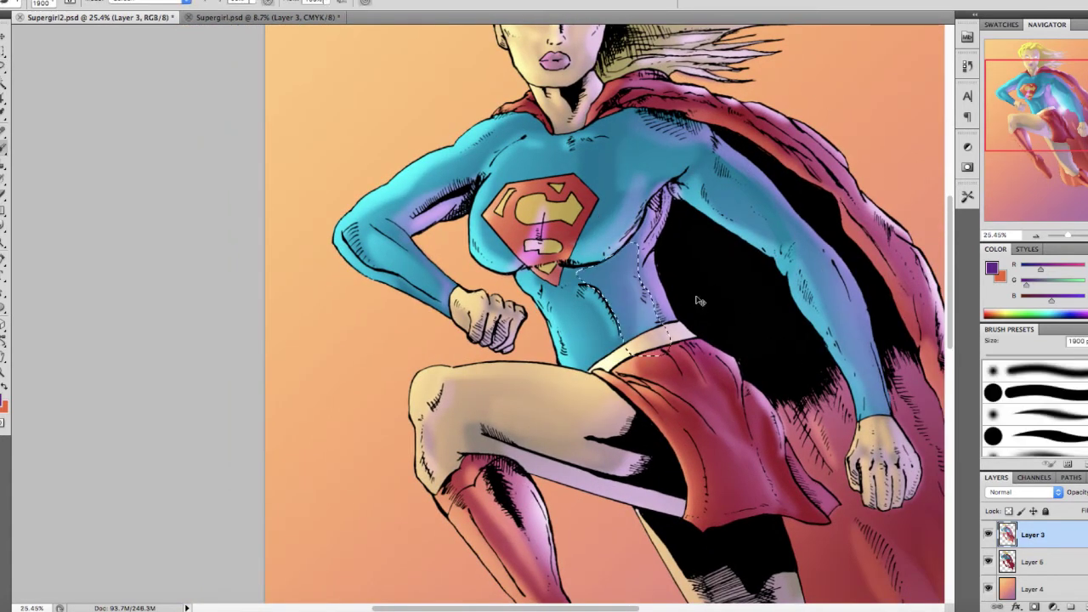
Toggle the Hue/Saturation adjustment layer's visibility to compare the colouring of the whole illustration
scroll(699, 301, "down", 5)
scroll(991, 534, "up", 2)
left_click(988, 532)
left_click(988, 532)
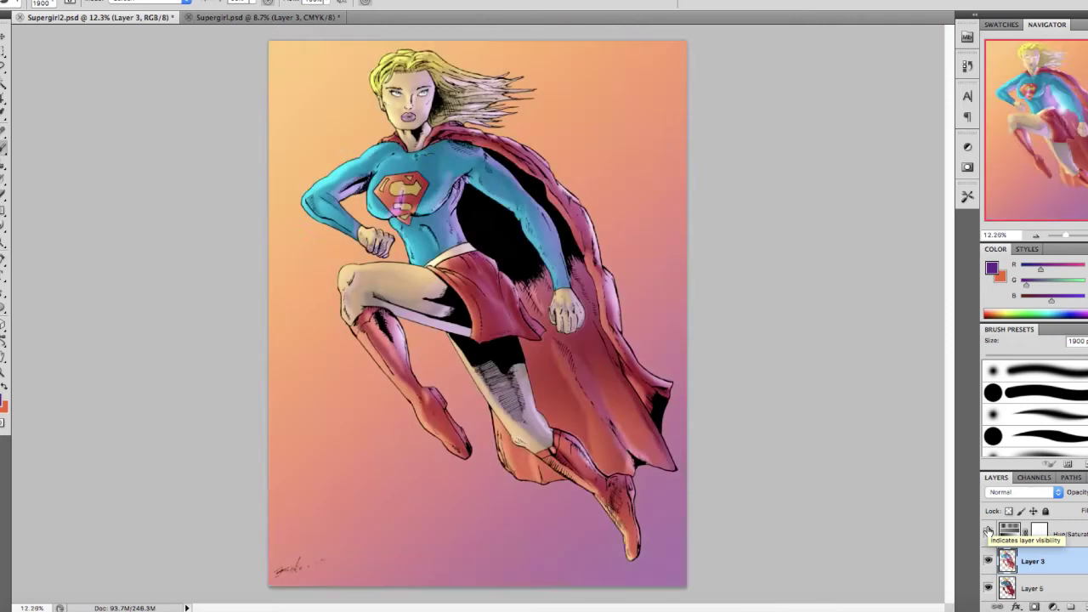
left_click(988, 532)
left_click(988, 532)
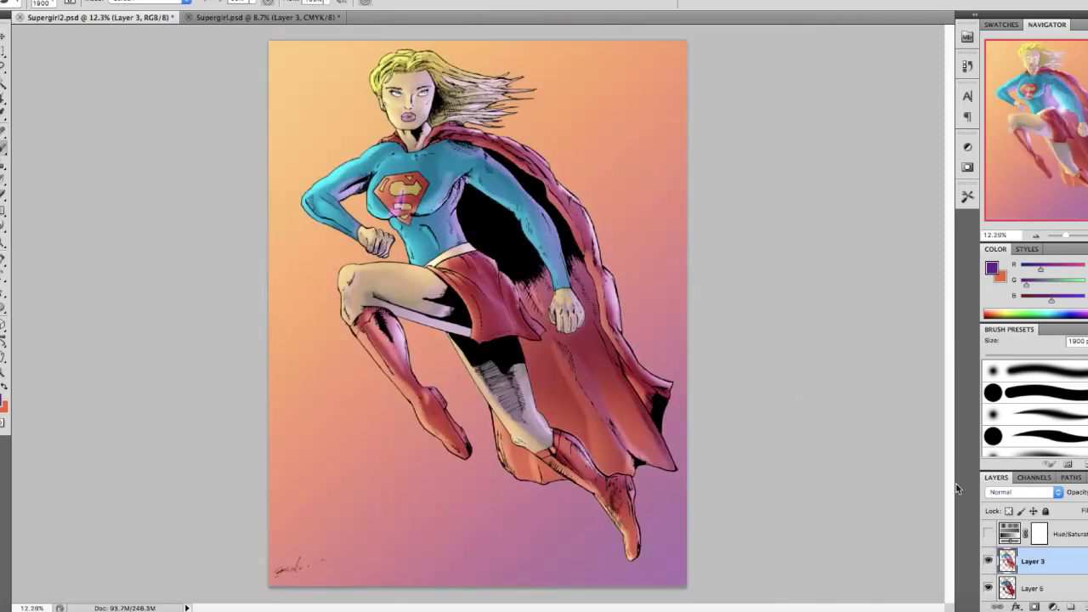